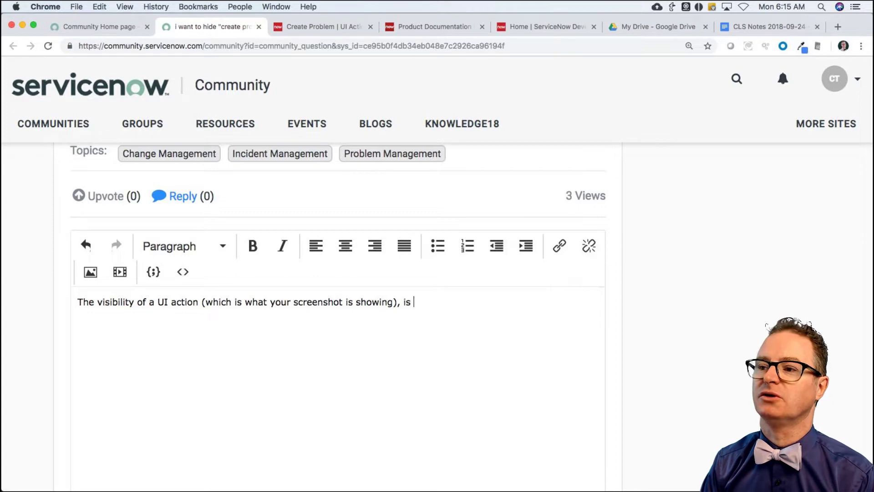
- Complete the first sentence of the reply with "controlled by the condition field."
text(controled)
key(BackSpace)
key(BackSpace)
key(BackSpace)
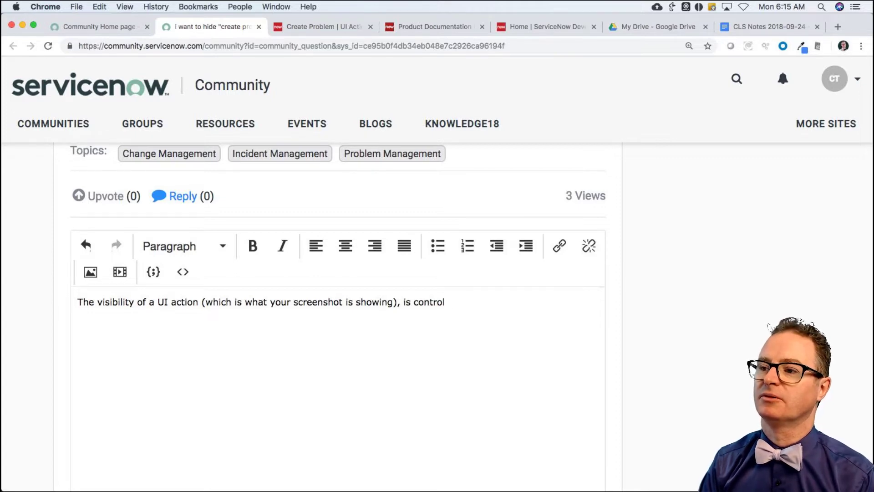
text(led by tehc dd)
key(BackSpace)
key(BackSpace)
key(BackSpace)
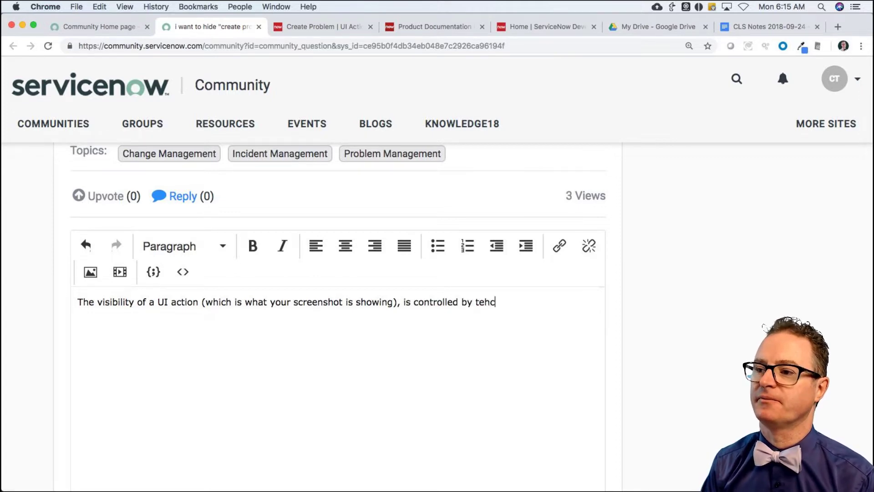
text(condition st)
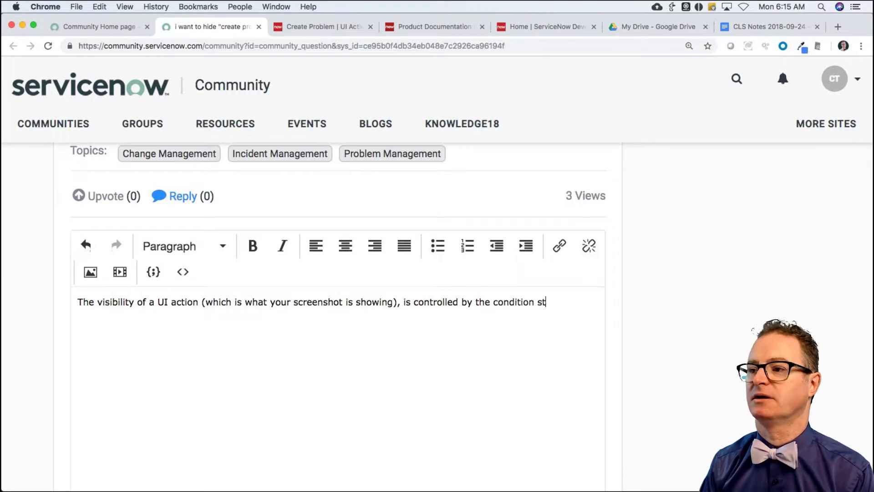
text(ate)
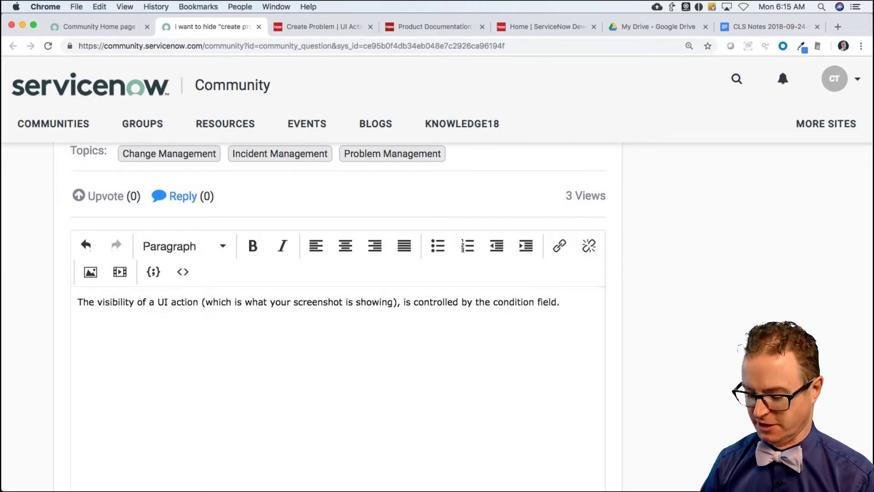
- Copy the whole Condition expression from the Create Problem UI action record in the ServiceNow instance
key(ctrl+Tab)
scroll(372, 356, down, 5)
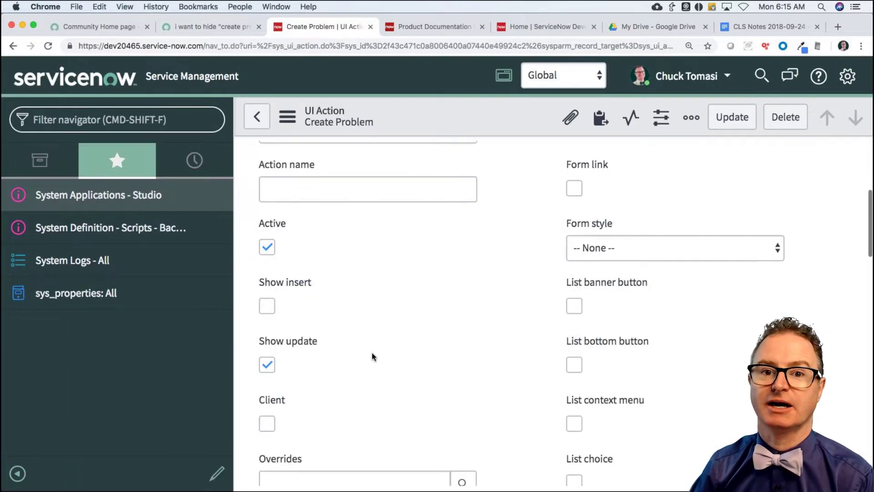
scroll(372, 356, down, 4)
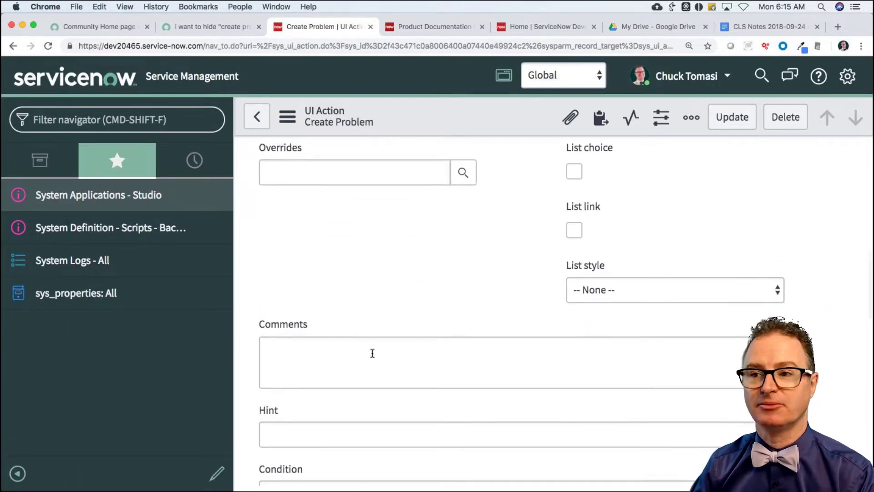
scroll(372, 353, down, 4)
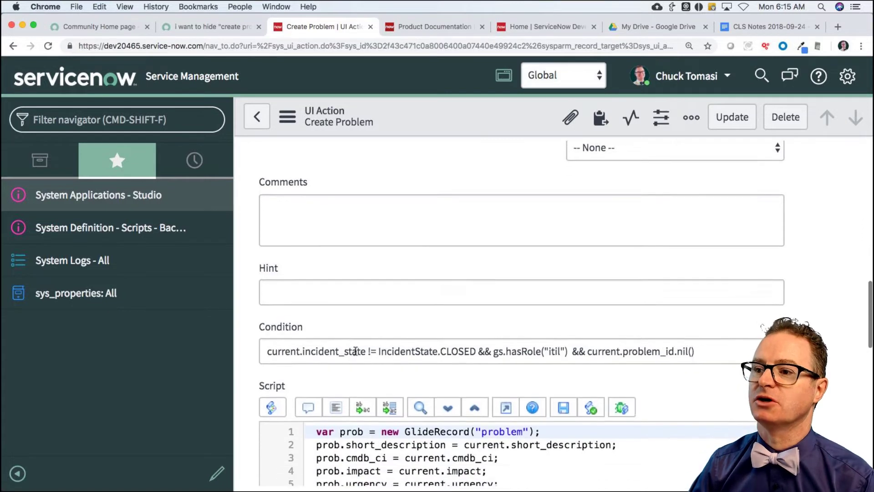
drag(309, 353, 701, 353)
click(696, 352)
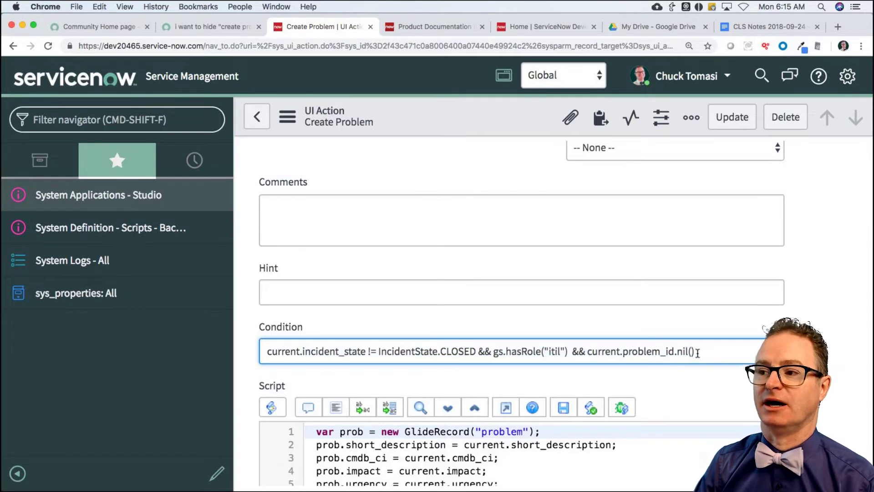
drag(697, 353, 253, 358)
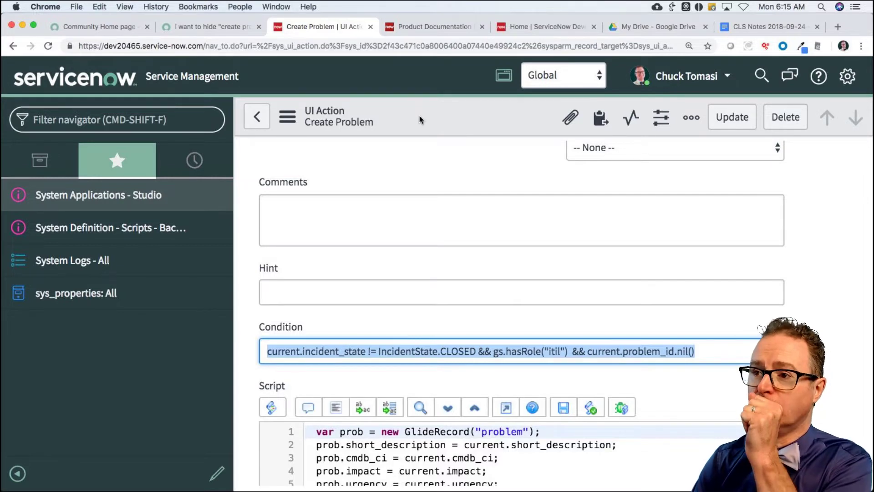
- Continue the community reply with "For example, if your" and review the screenshot in the question
click(209, 27)
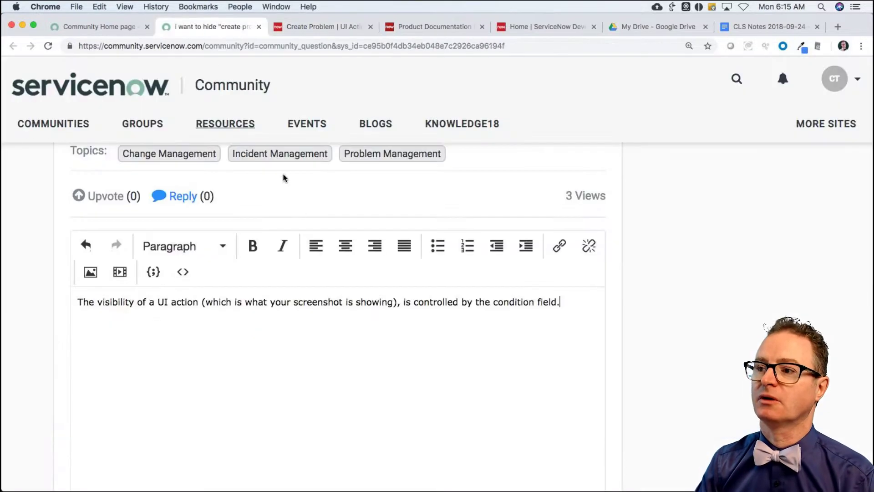
text(For e)
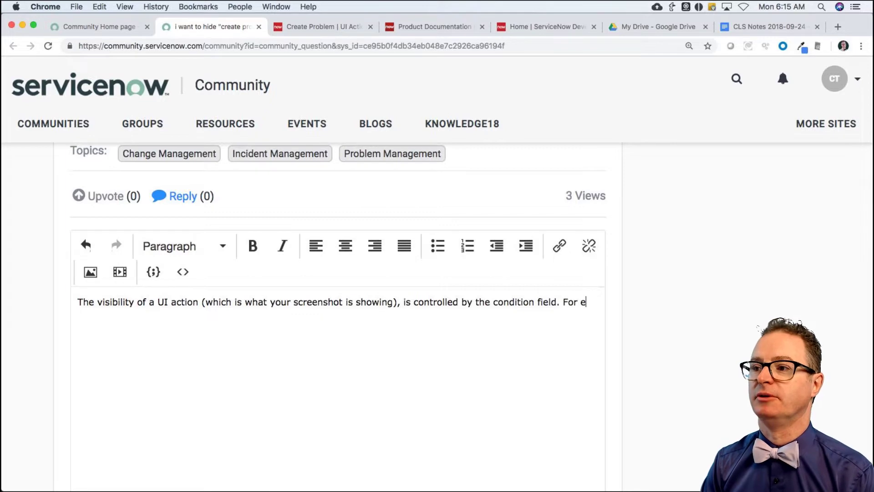
text(xample, if your)
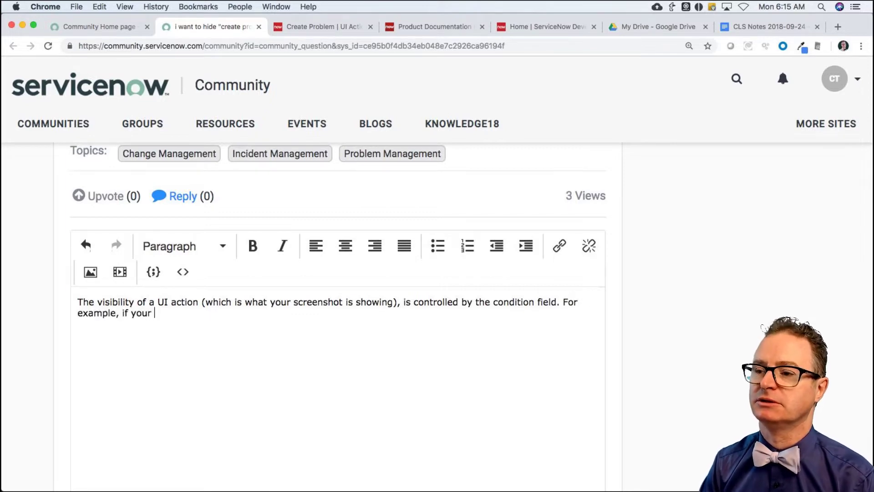
scroll(742, 278, up, 10)
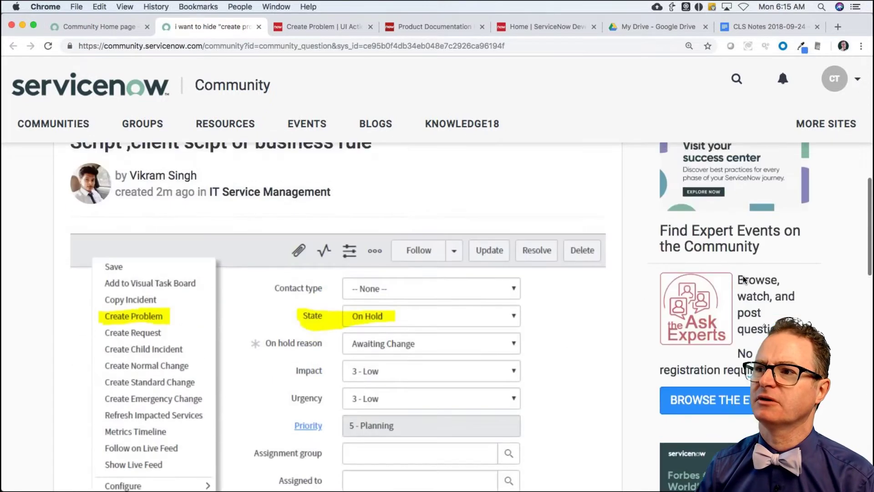
scroll(742, 278, up, 2)
scroll(745, 280, down, 6)
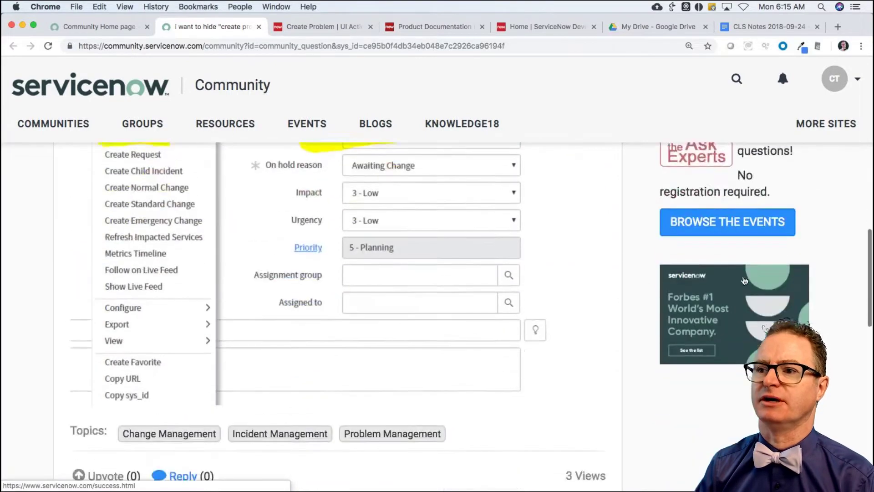
scroll(744, 281, down, 8)
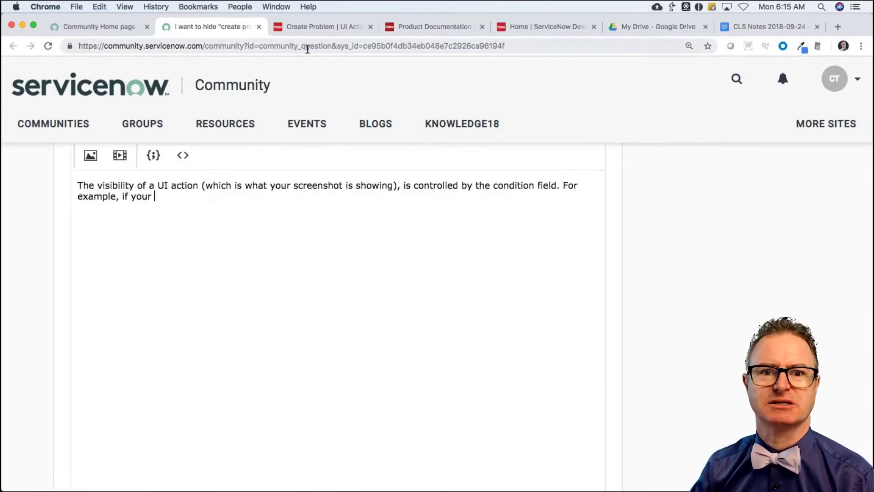
- Open the new incident form from the ServiceNow instance's history and show the choice list of its State field
click(317, 26)
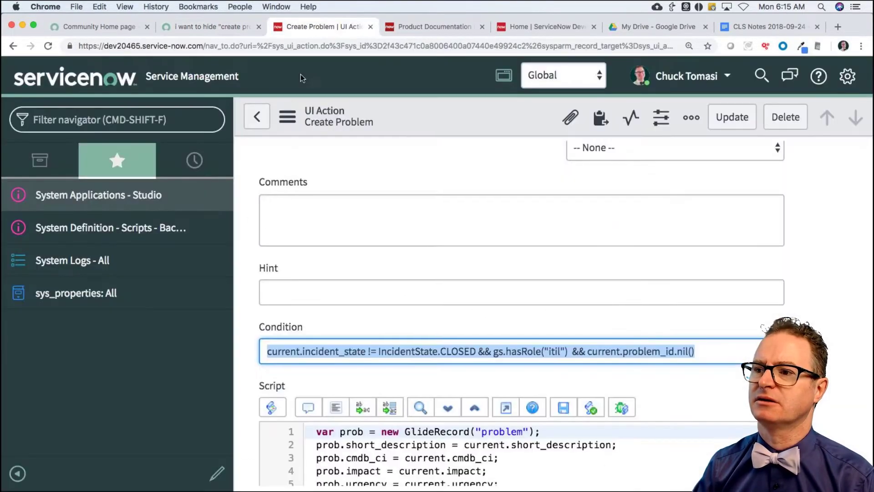
mouse_move(217, 197)
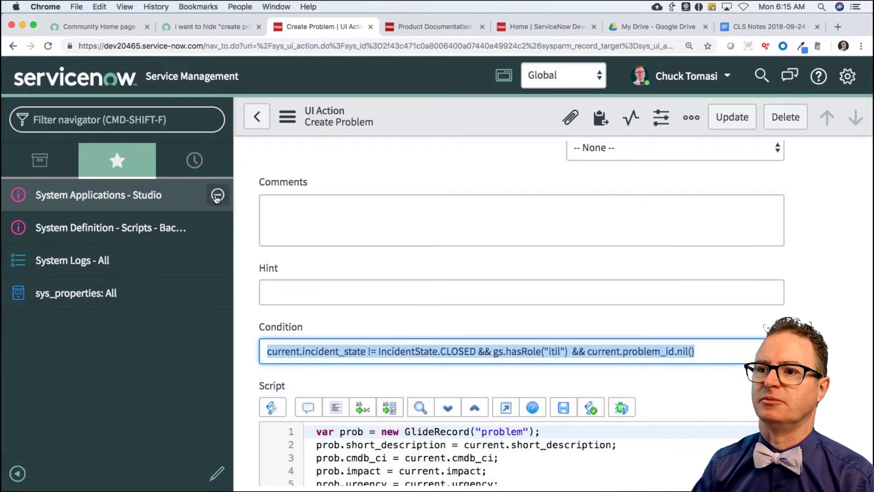
click(100, 115)
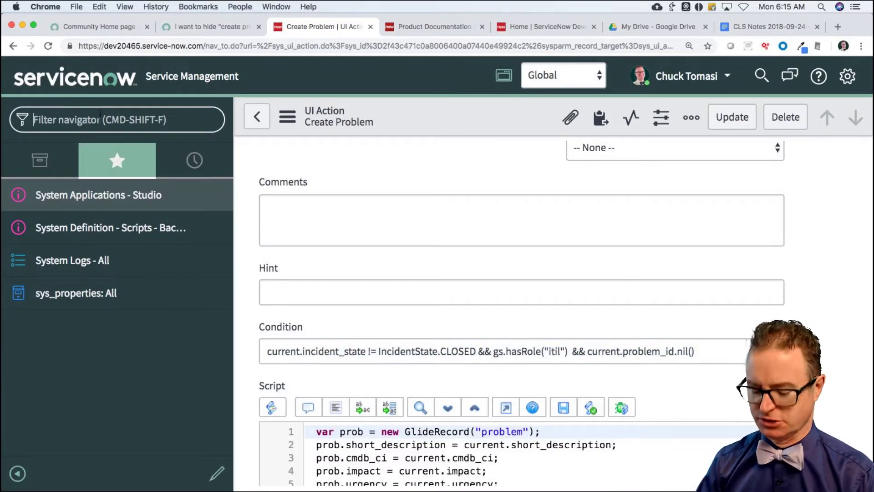
click(257, 118)
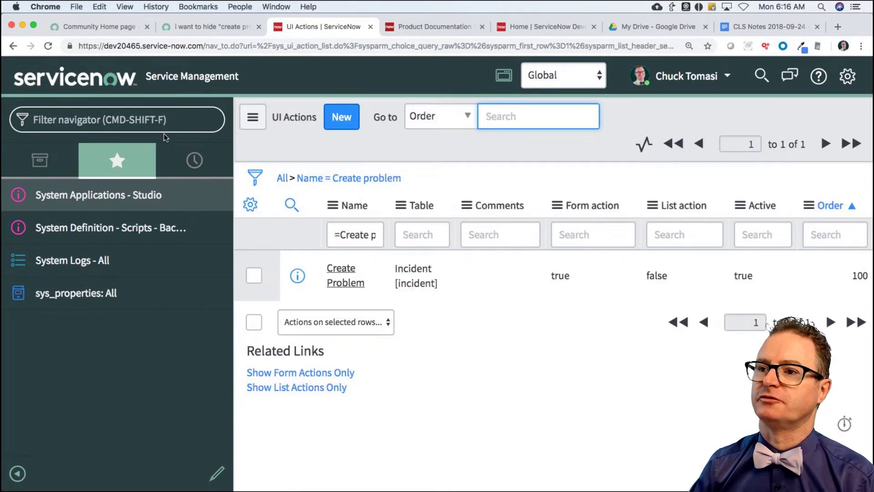
click(206, 165)
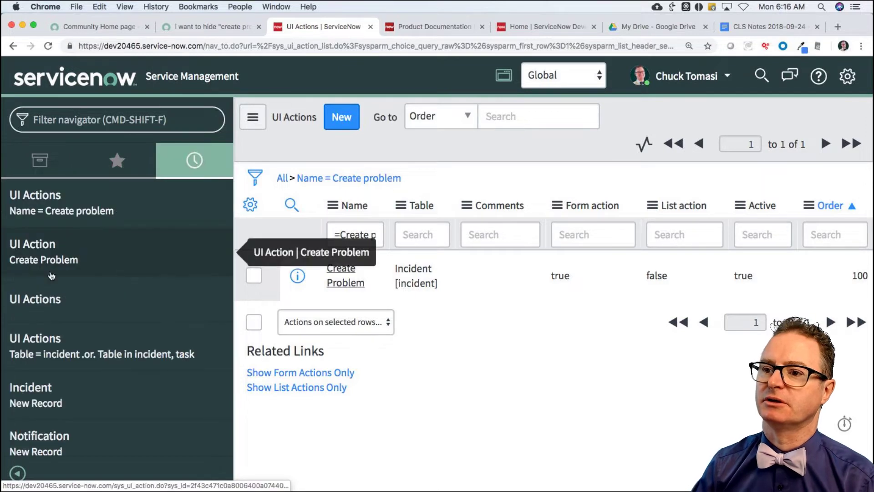
click(104, 389)
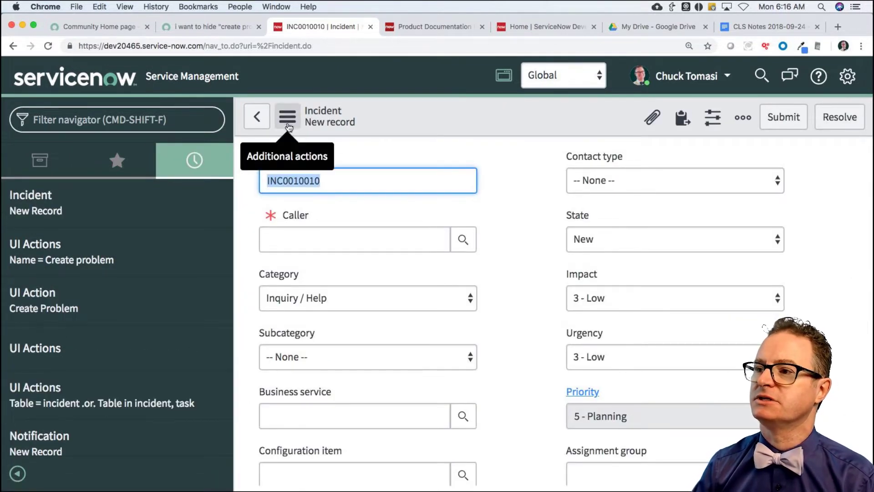
right_click(569, 218)
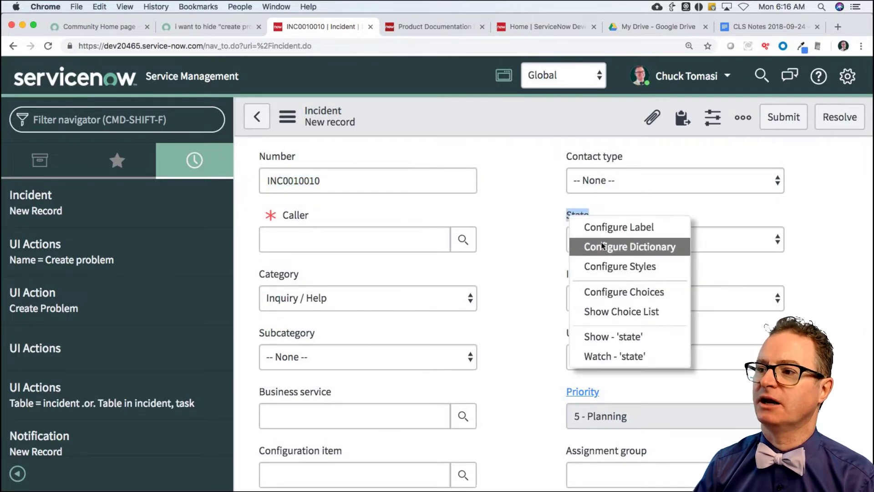
click(630, 313)
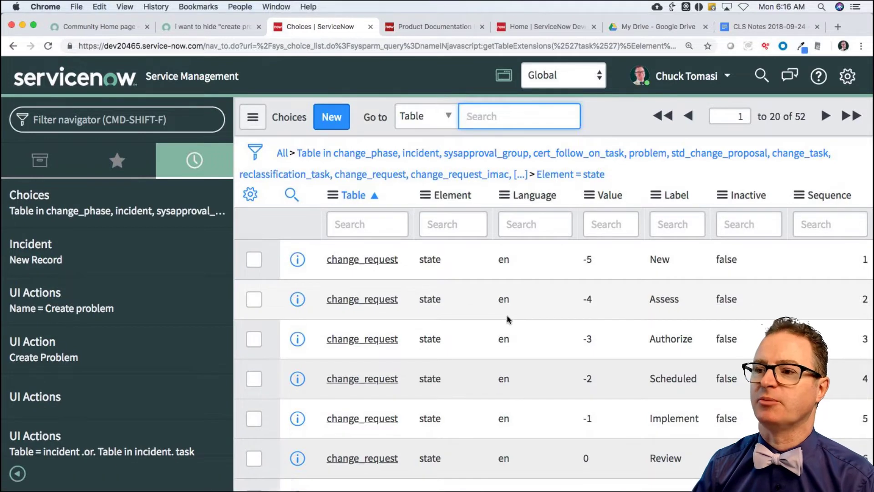
- Replace the Choices list filter with table =incident and element =state, and examine the incident state values
click(282, 155)
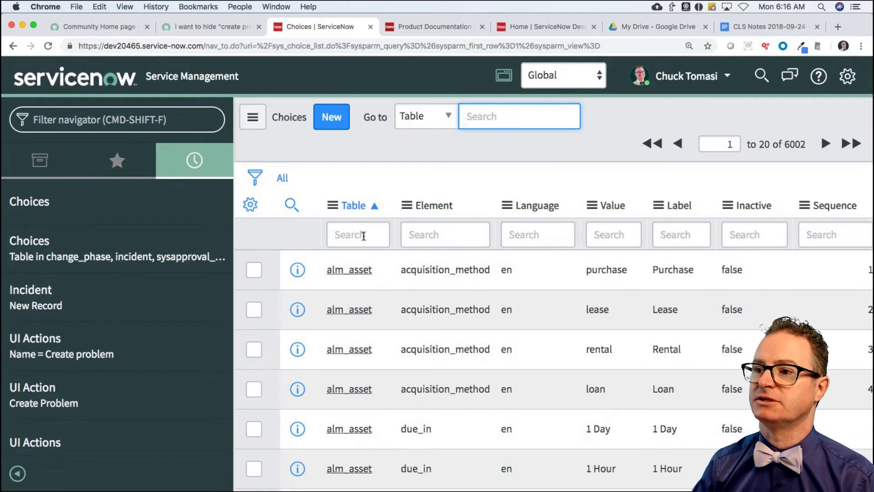
click(363, 236)
text(=i)
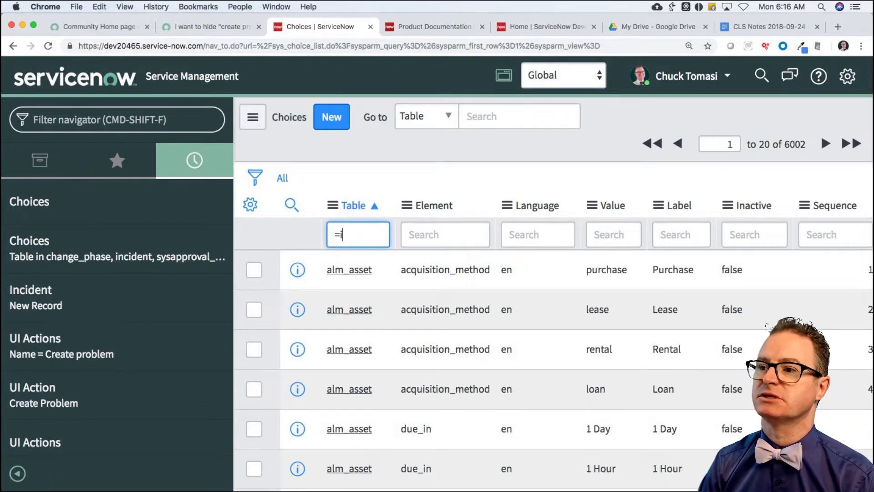
text(ncident)
key(Tab)
text(=state)
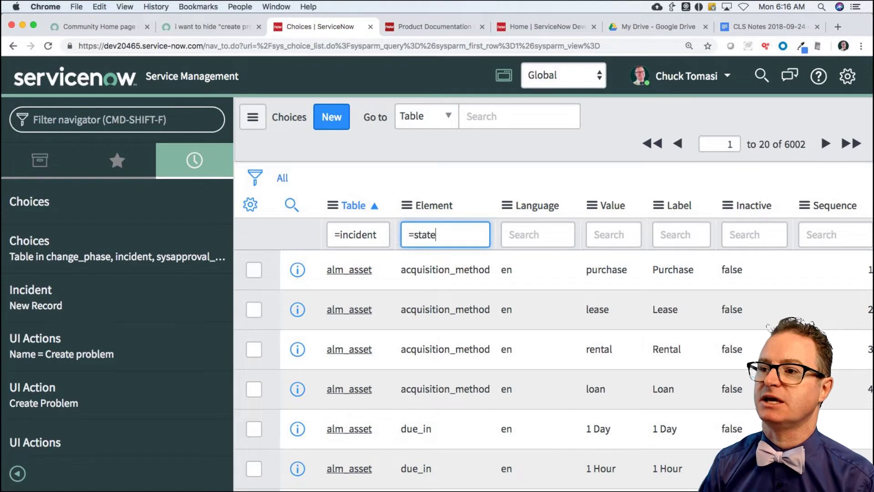
key(Return)
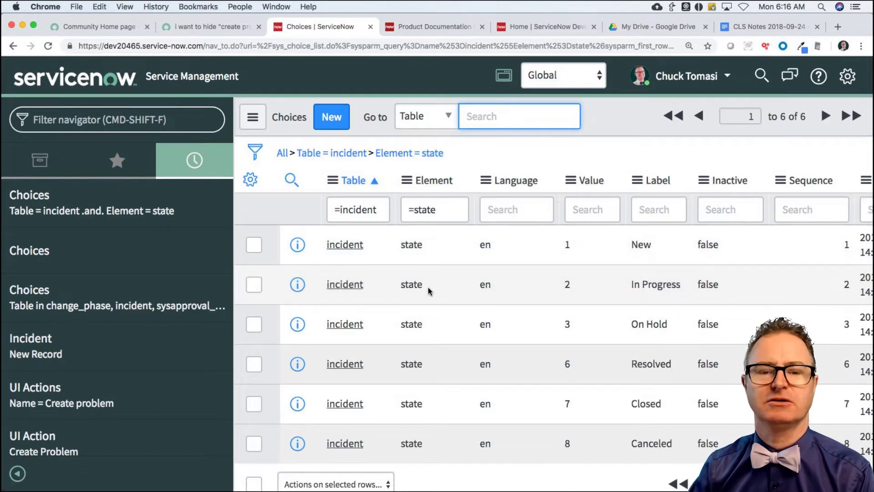
scroll(473, 309, down, 2)
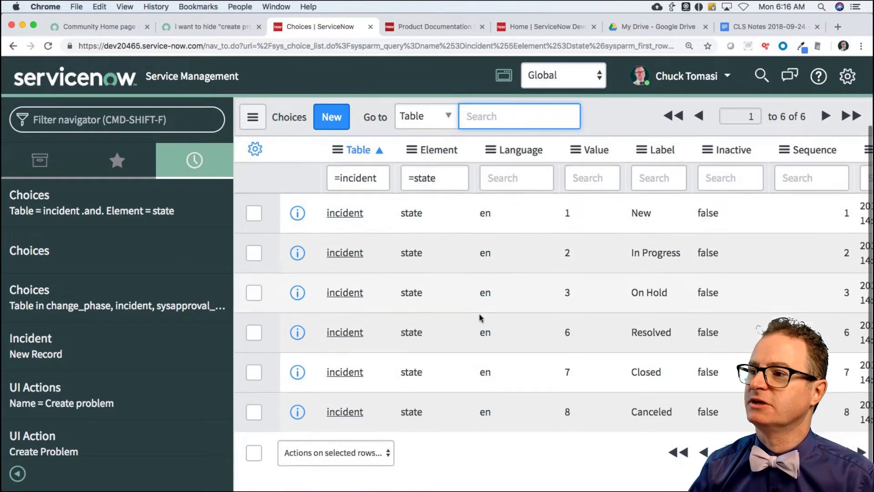
- Return to the community reply and extend its example sentence with "default condition looks like this:"
click(193, 27)
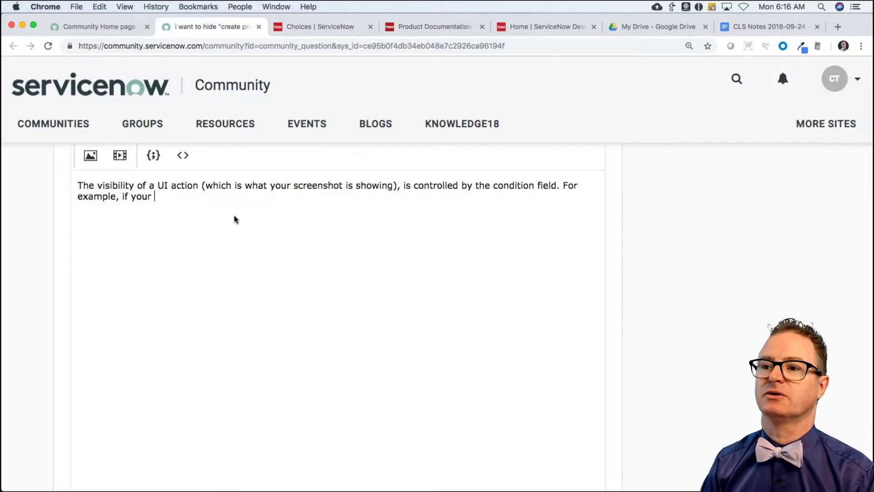
text(default c)
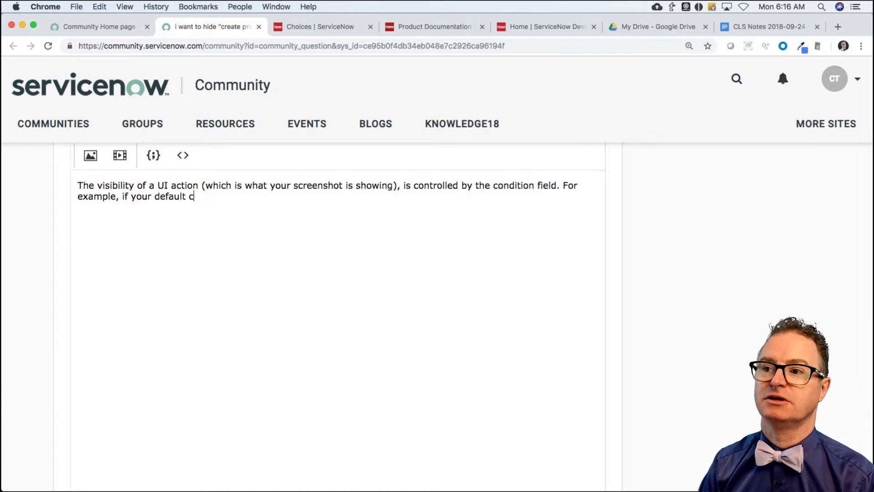
text(ondition looks like this:)
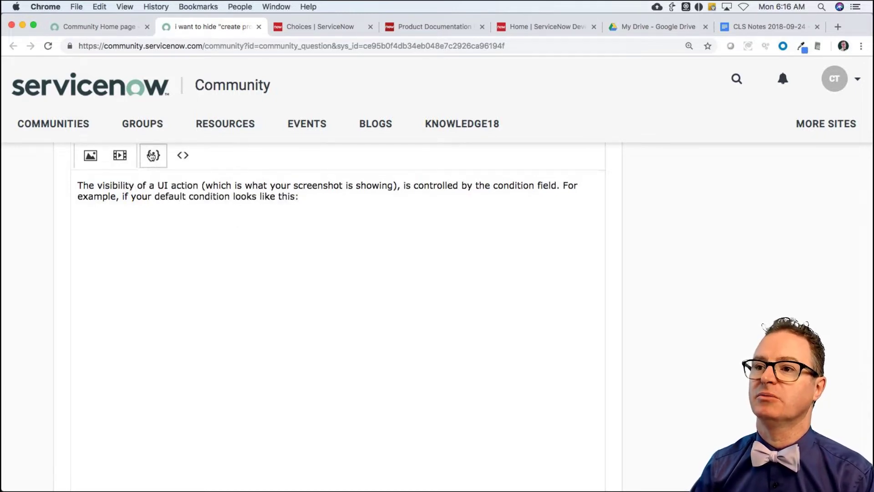
- Insert a JavaScript code sample below the reply text containing current.incident_state != IncidentState.CLOSED && gs.hasRole("itil") && current.problem_id.nil()
click(153, 155)
click(269, 117)
click(267, 169)
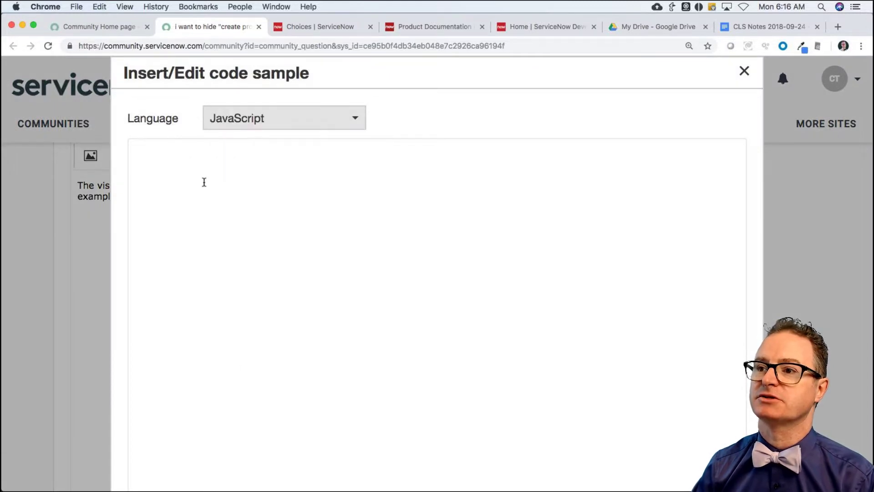
click(203, 182)
text(current.incident_state != IncidentState.CLOSED && gs.hasRole("itil")  && current.problem_id.nil())
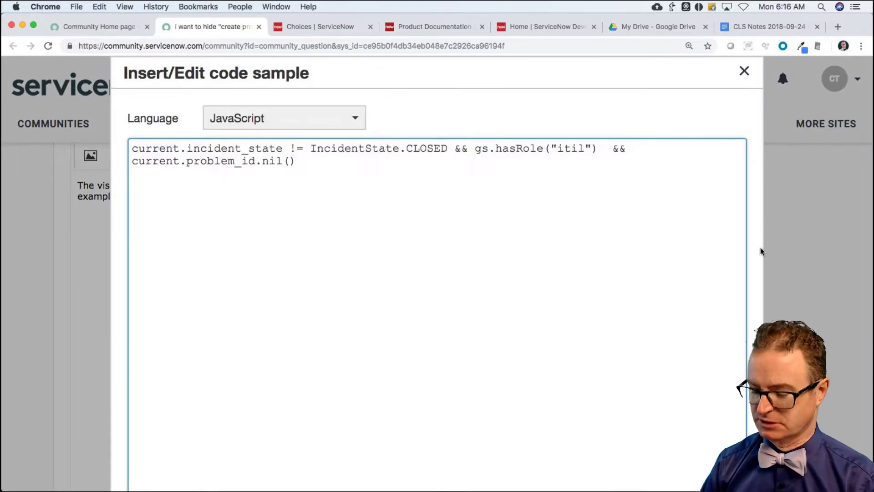
key(super+minus)
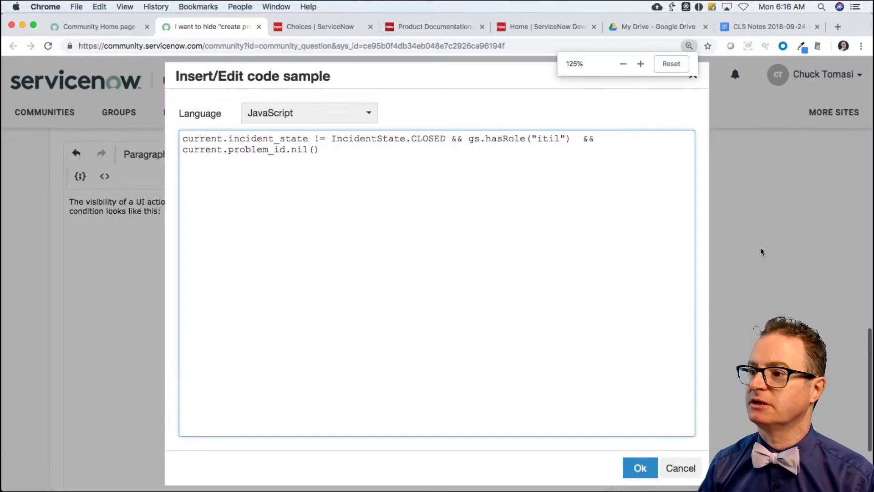
click(637, 466)
key(super+plus)
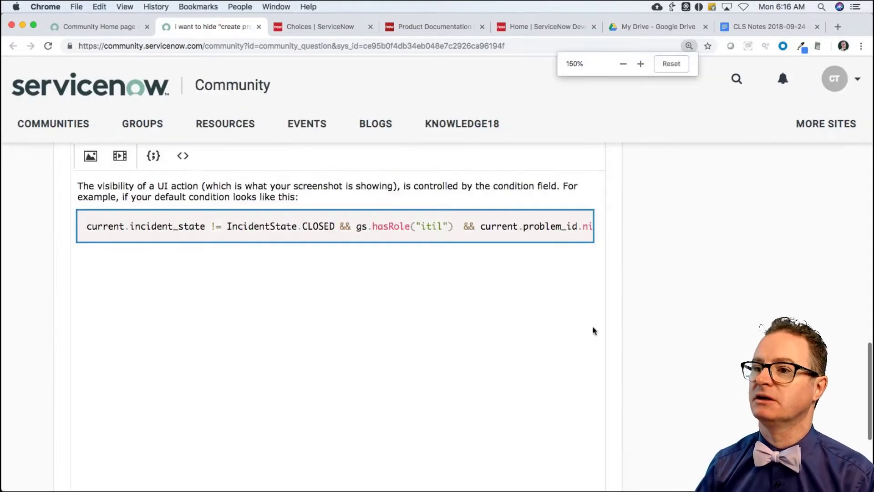
- Add the line "Then you would add && current.state == "6"" below the code sample in the reply
key(Return)
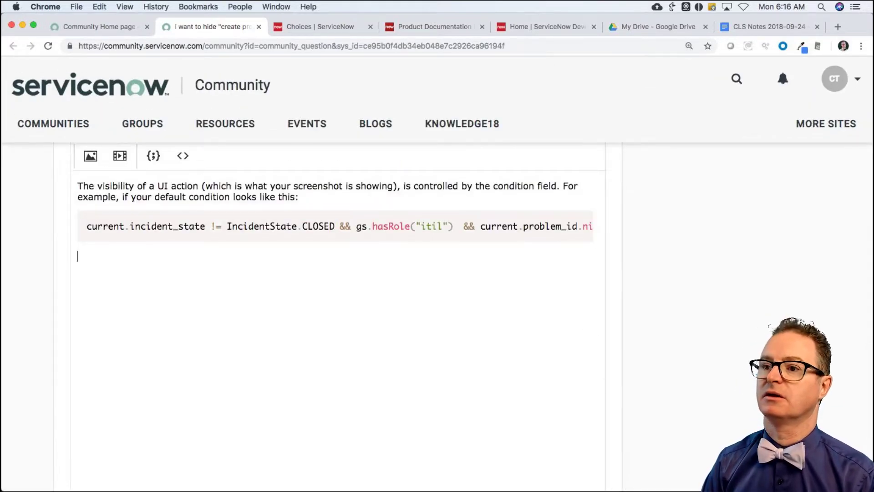
text(Then you wouold add)
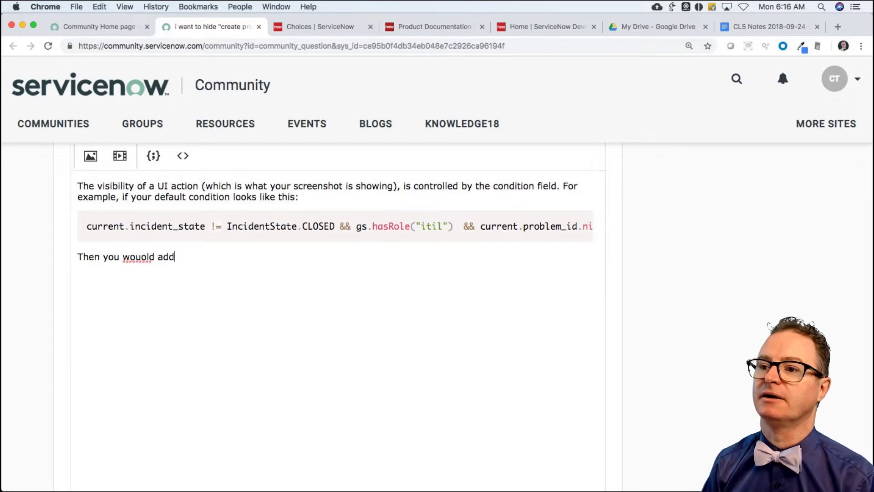
key(BackSpace)
key(BackSpace)
key(BackSpace)
key(BackSpace)
key(BackSpace)
key(BackSpace)
key(BackSpace)
text(ld a)
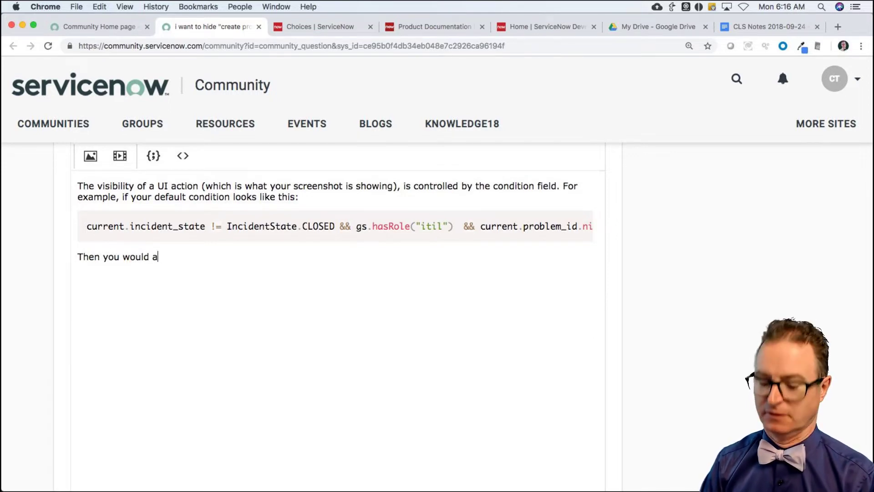
text(dd &)
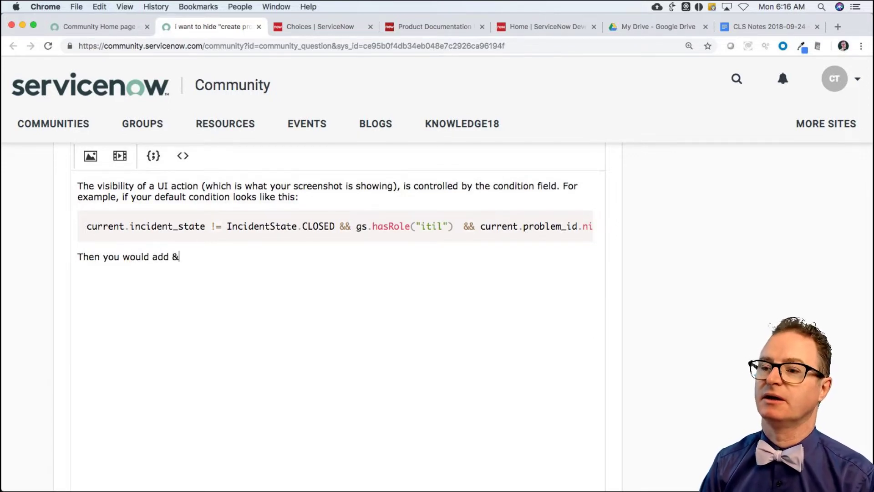
text(& current.state()
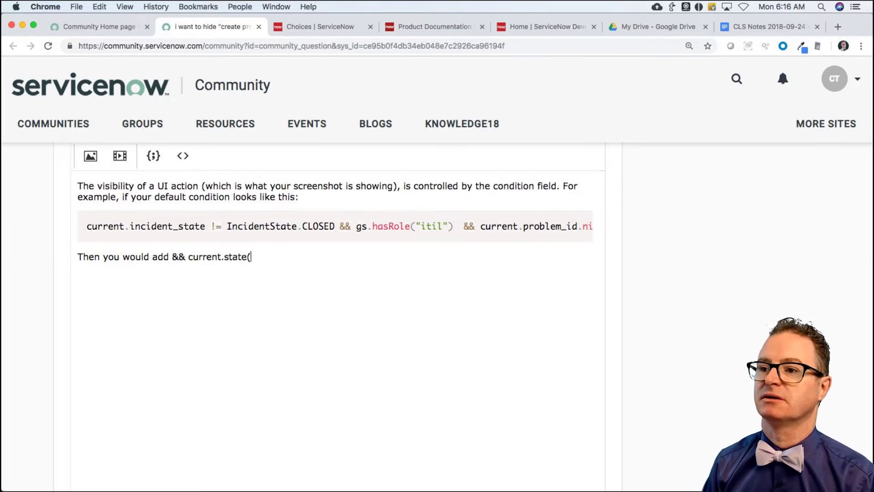
key(BackSpace)
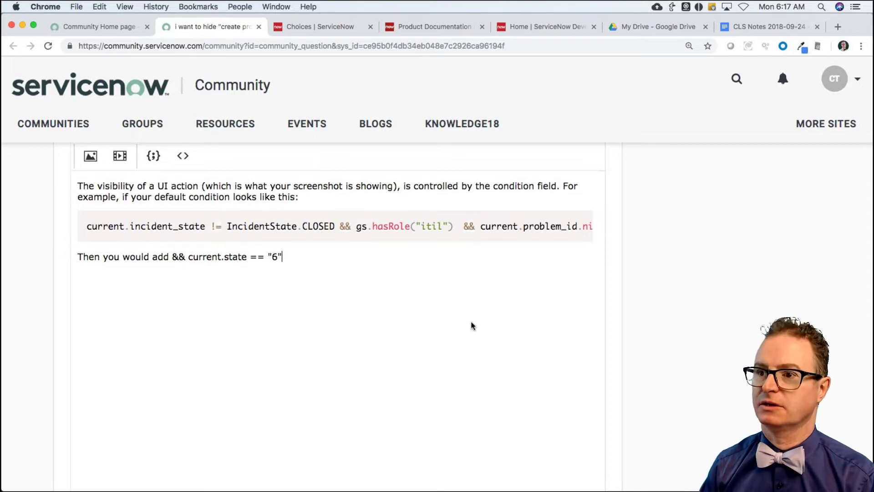
- Insert a JavaScript code sample below that line containing current.incident_state != IncidentState.CLOSED && gs.hasRole("itil") && current.problem_id.nil() && current.state != 6
click(157, 156)
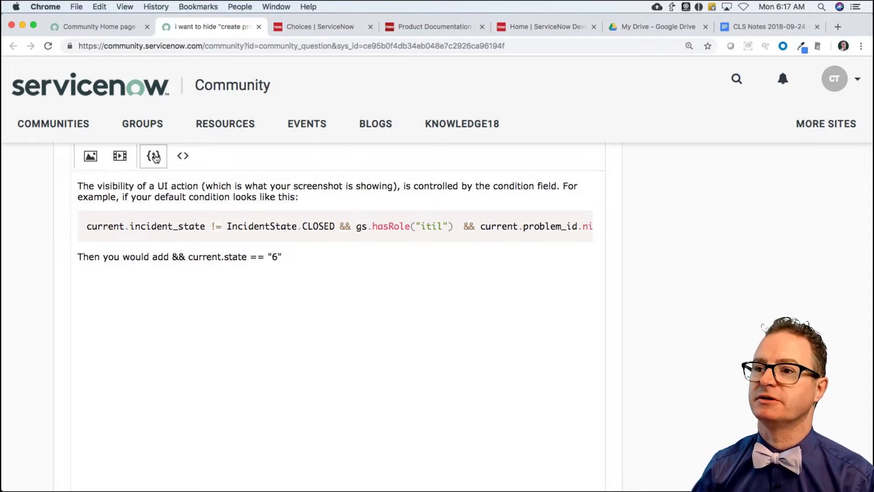
click(290, 128)
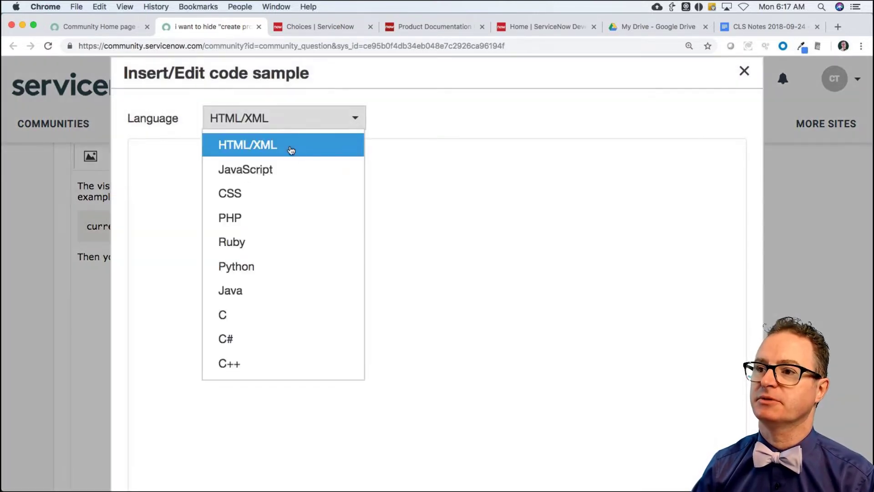
click(290, 173)
click(273, 197)
text(current.incident_state != IncidentState.CLOSED && gs.hasRole("itil")  && current.problem_id.nil())
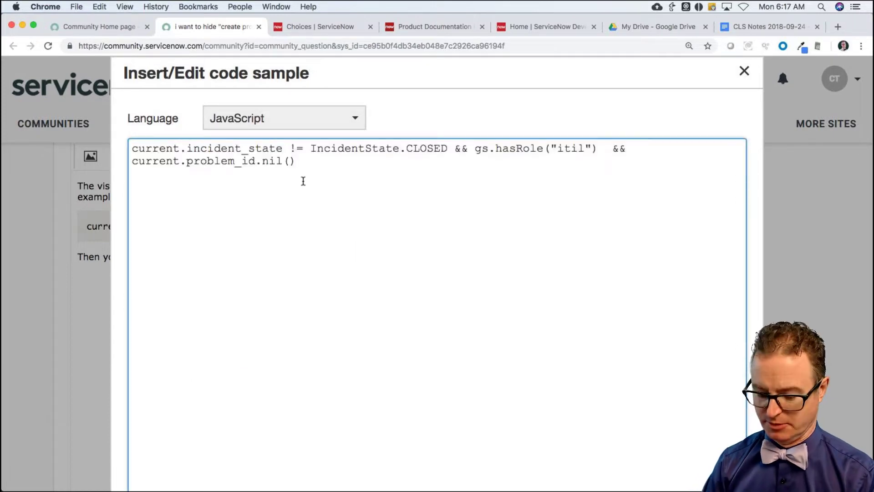
text(&& current.state != 6)
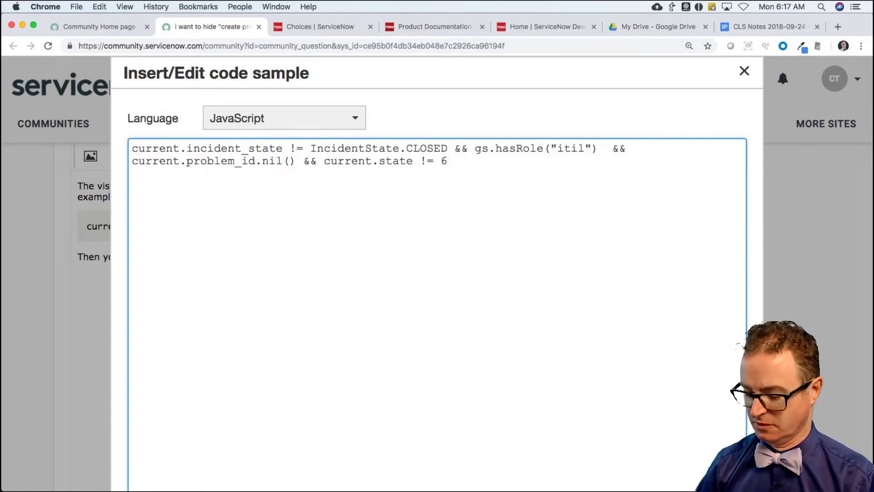
key(super+minus)
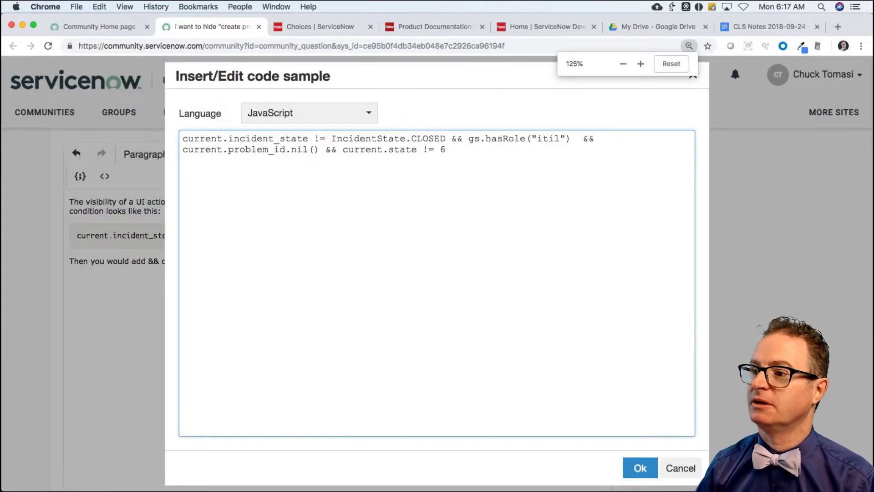
click(640, 467)
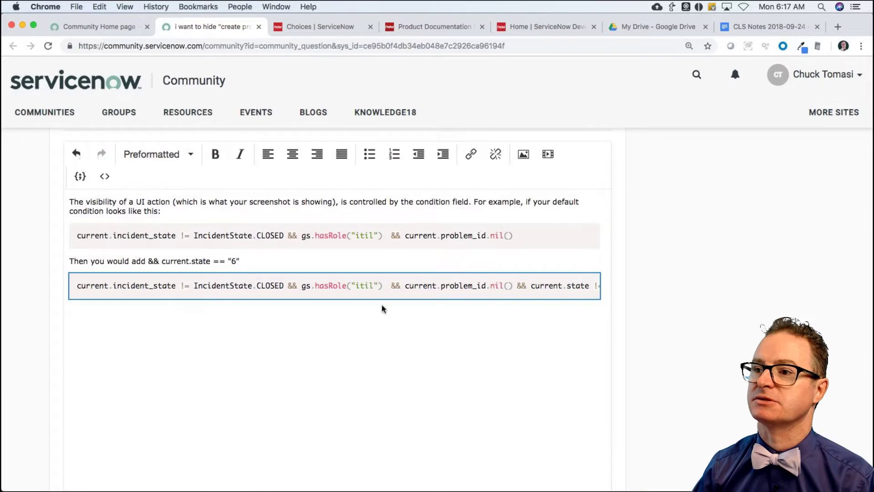
- Change the operator in the sentence between the code samples to != and post the reply
click(220, 261)
key(BackSpace)
text(!)
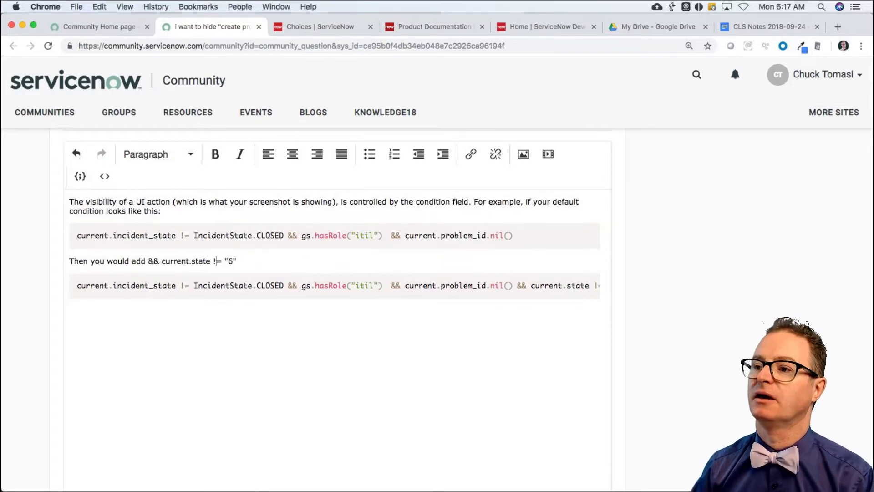
scroll(634, 353, down, 3)
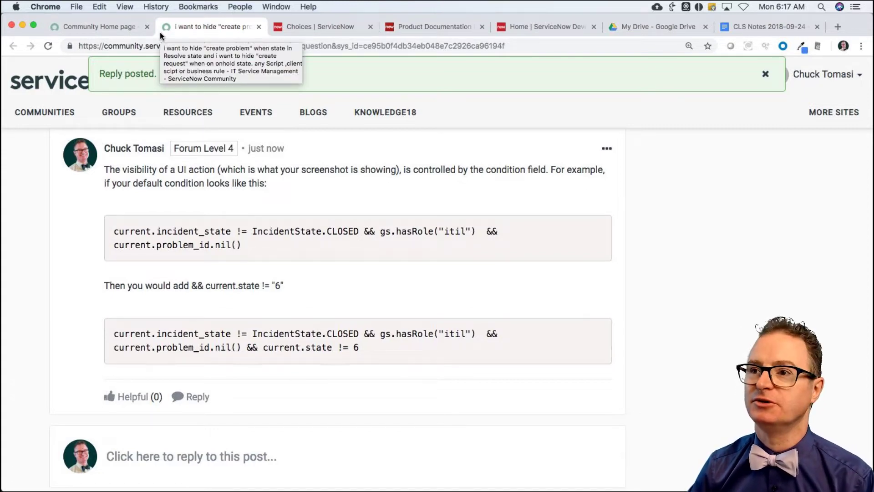
- Close the answered question and open "Adding a new field to all Assets" from the unreplied questions in a new tab
click(112, 31)
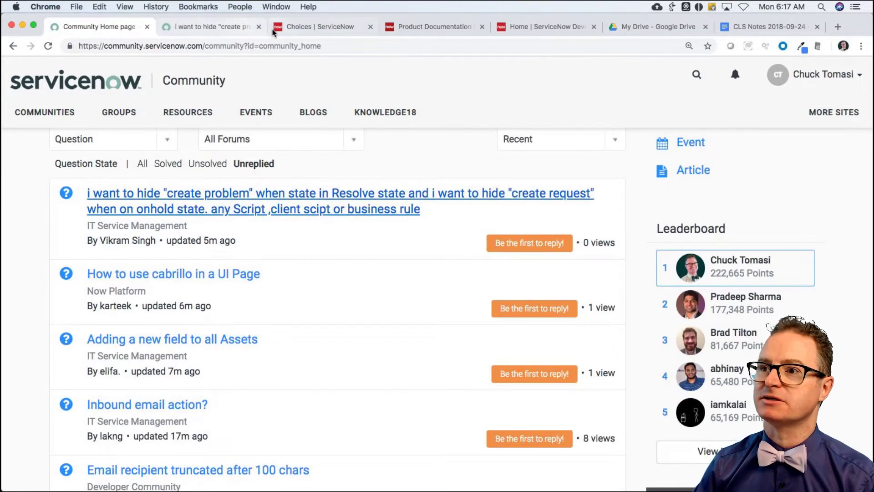
click(259, 27)
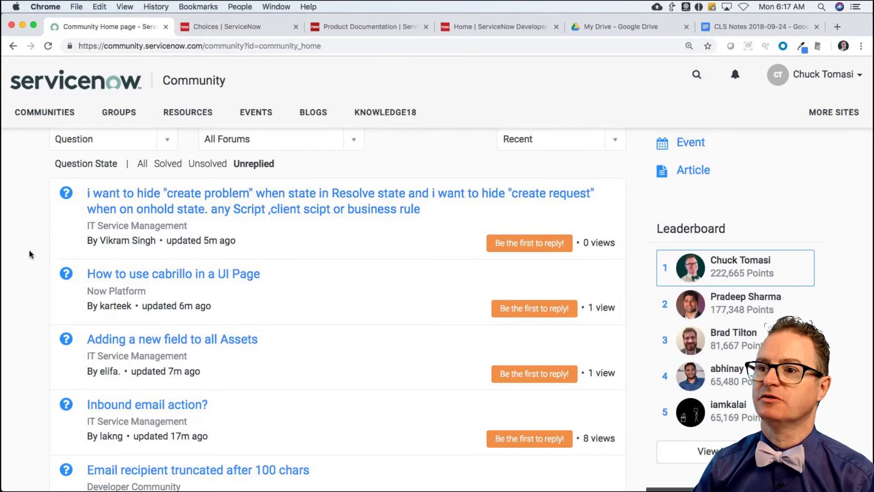
super+click(195, 340)
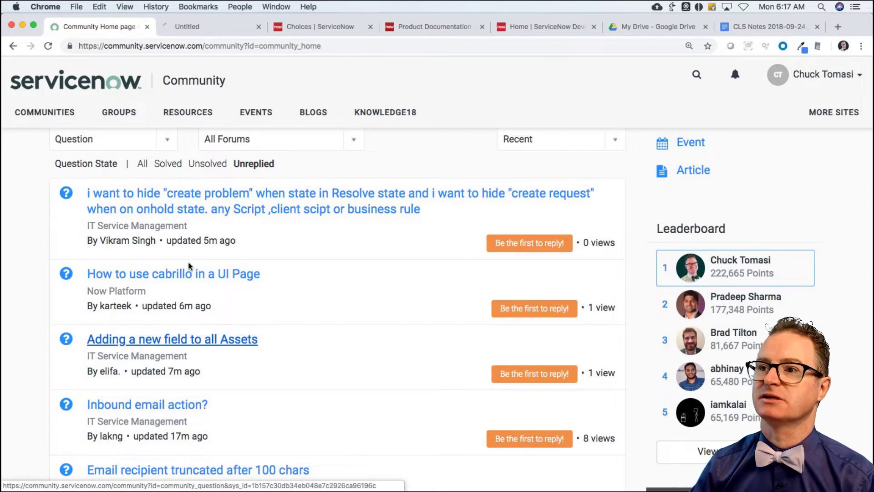
click(214, 26)
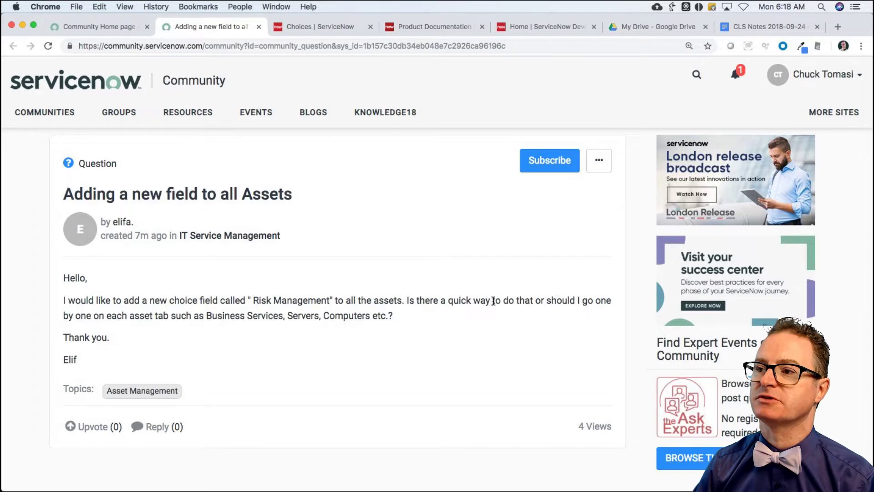
- Subscribe to the asset field question and open its reply editor
click(549, 160)
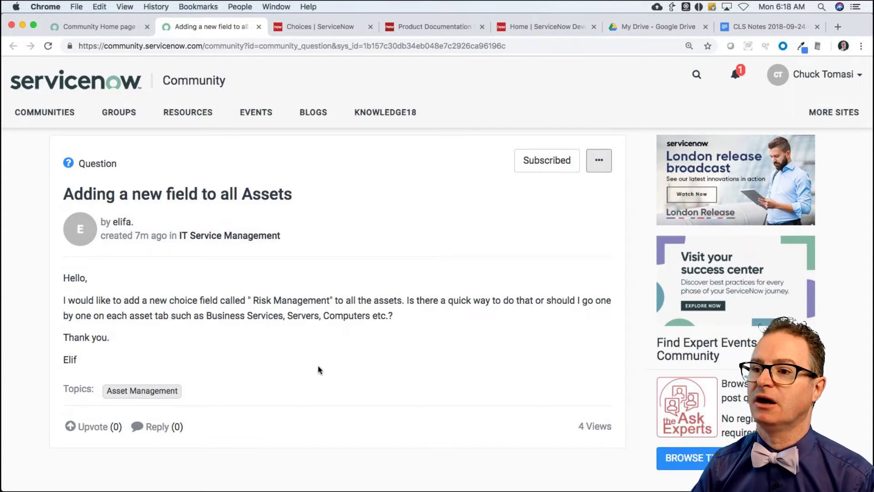
scroll(273, 371, down, 3)
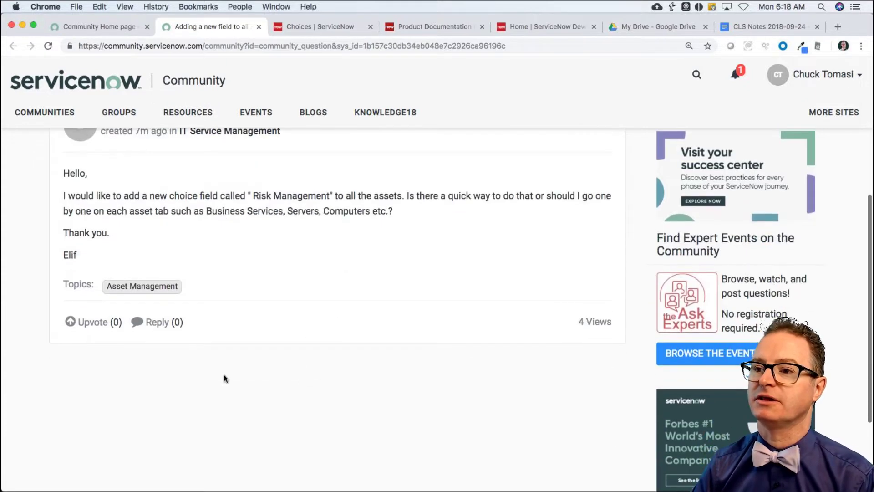
click(179, 324)
scroll(180, 423, down, 3)
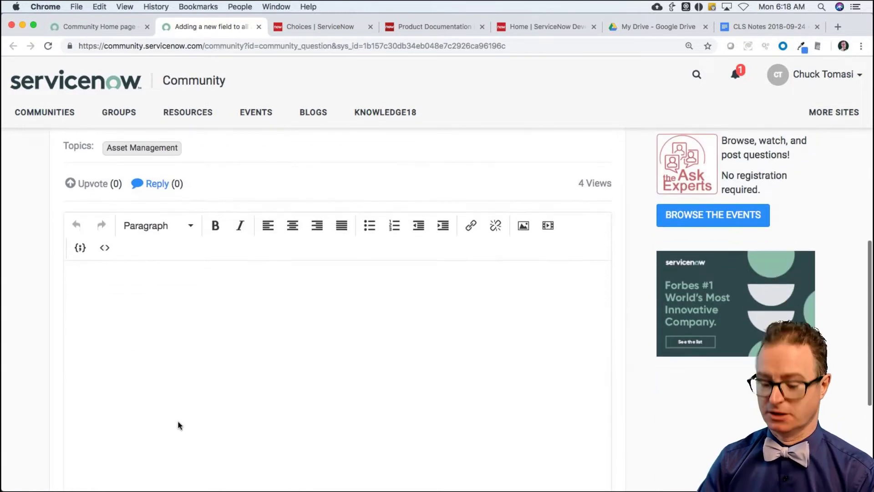
- Begin the reply with "If you add a field to a base table (one that extends another) it will"
text(If you hadd)
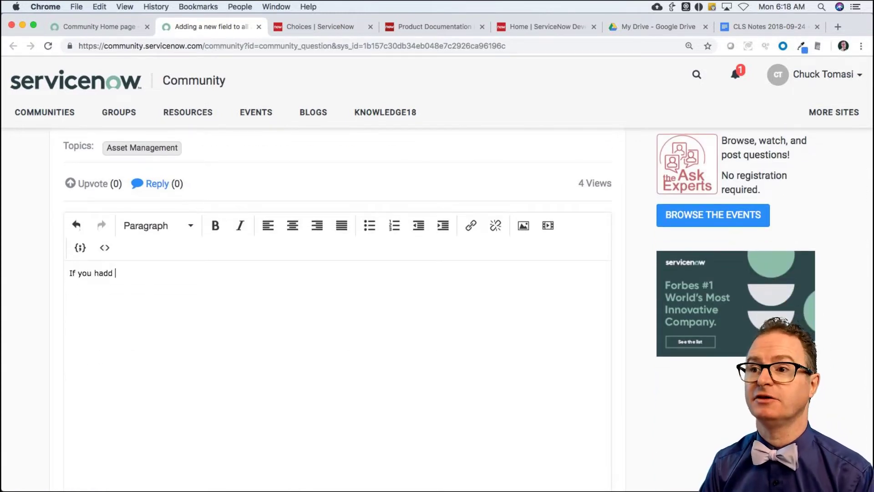
text( a field)
key(super+equal)
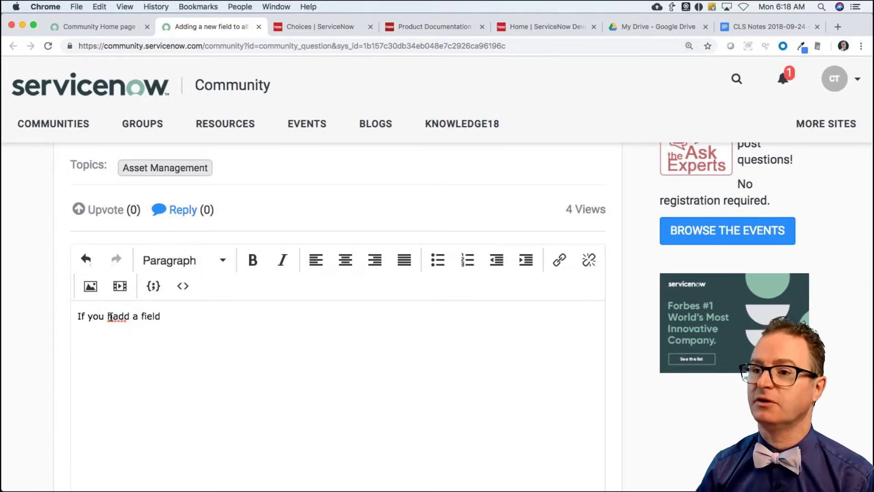
key(Delete)
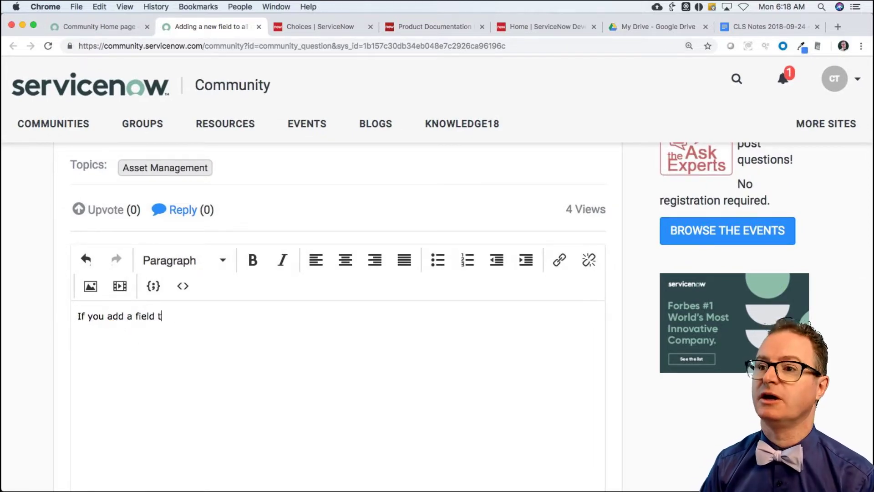
text(to a base table ()
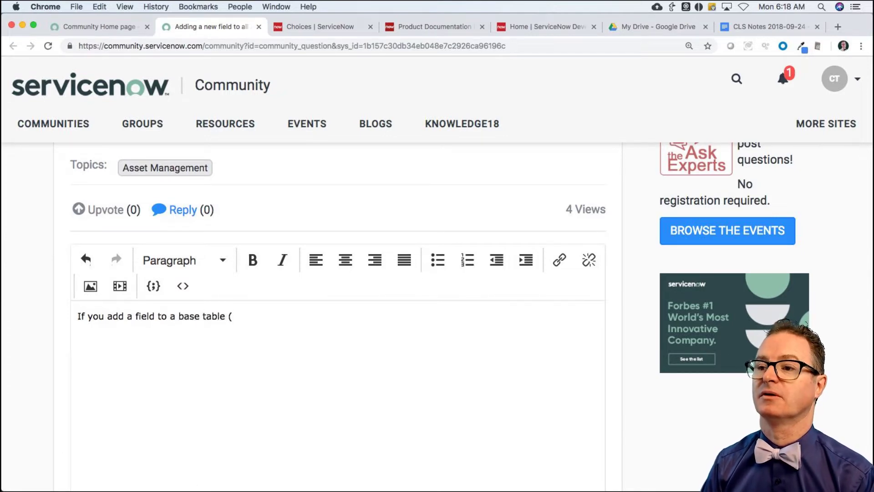
text(one that exte)
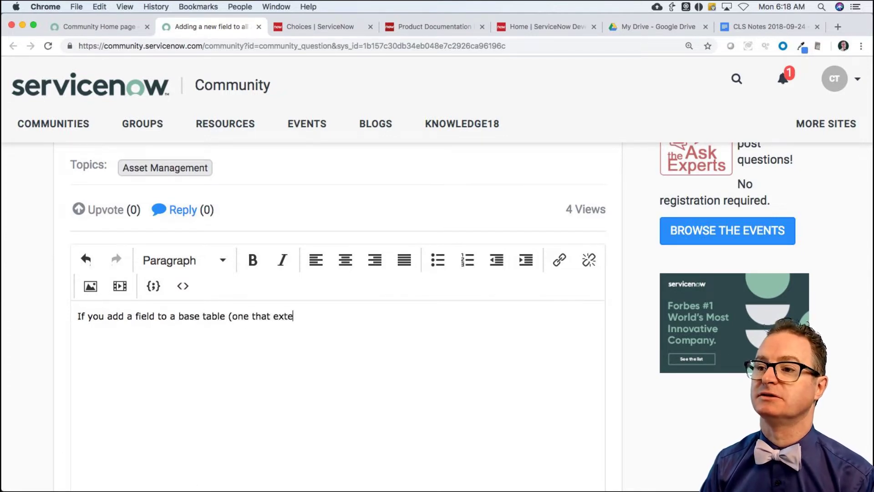
text(nds another) it wi)
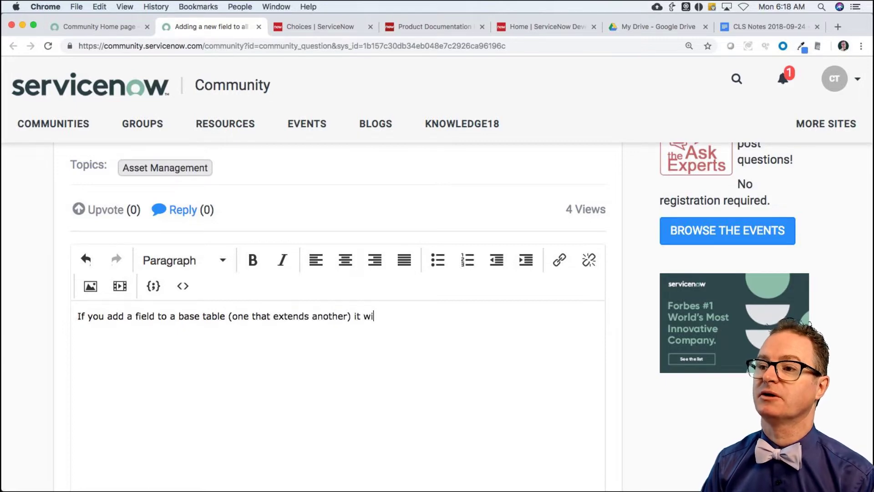
- Continue the reply sentence with "automatically be added to all sub classes. For example:"
text(lla utom)
key(BackSpace)
key(BackSpace)
key(BackSpace)
key(BackSpace)
key(BackSpace)
key(BackSpace)
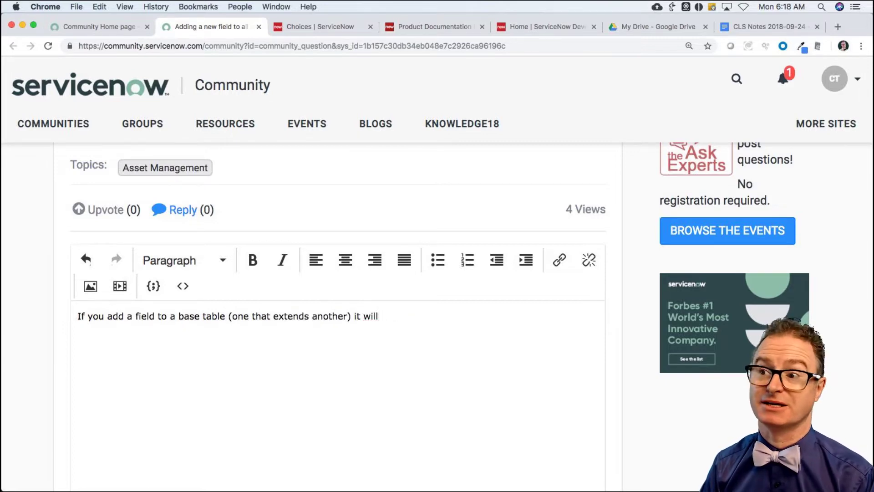
text(automated)
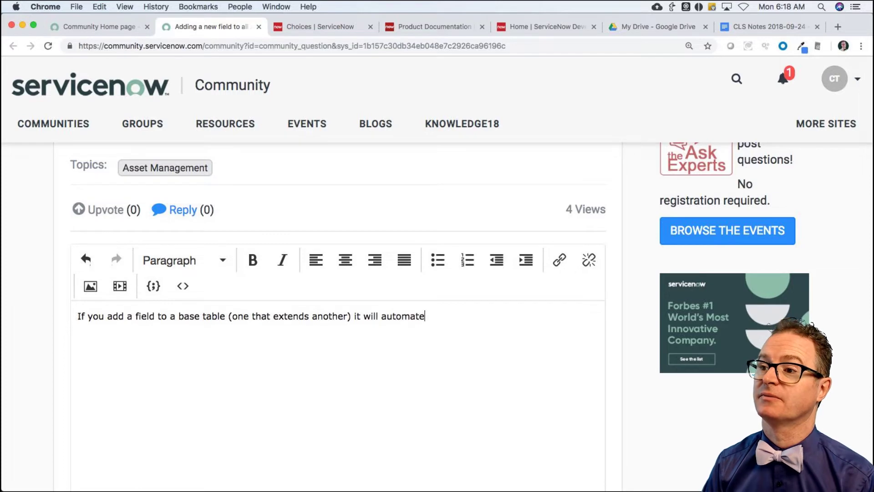
key(BackSpace)
key(BackSpace)
text(ical)
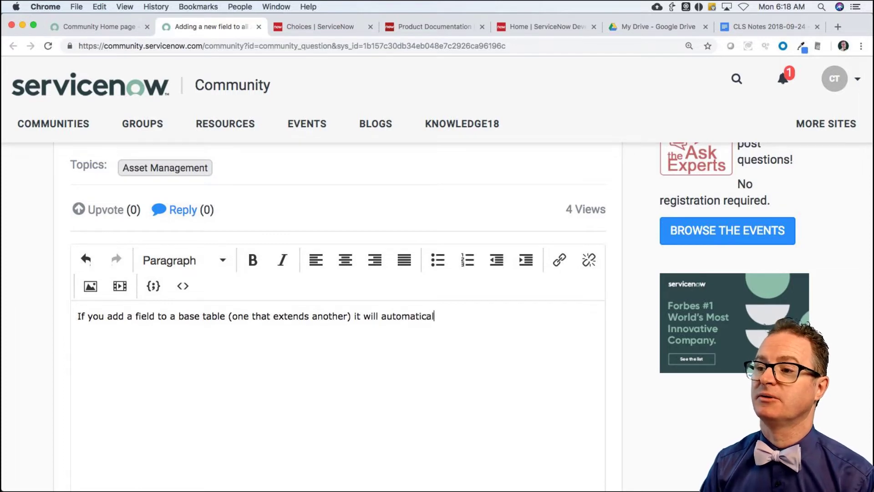
text(ly be added t)
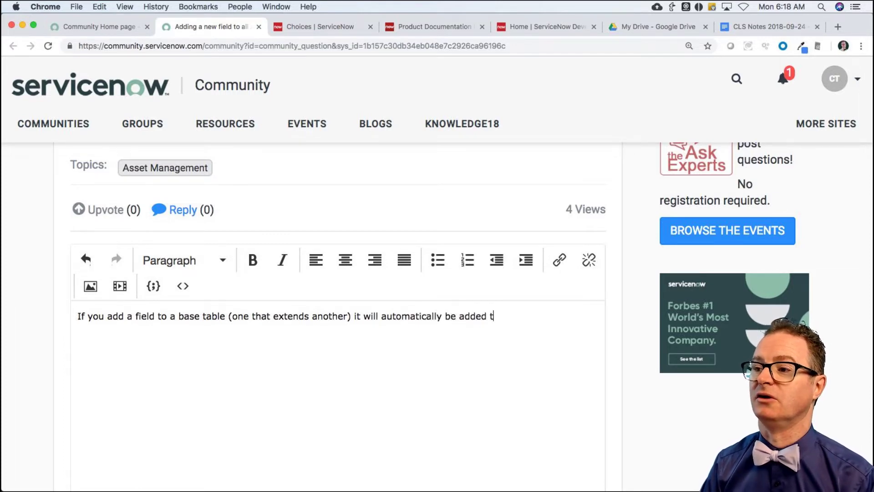
text(o all sub classes)
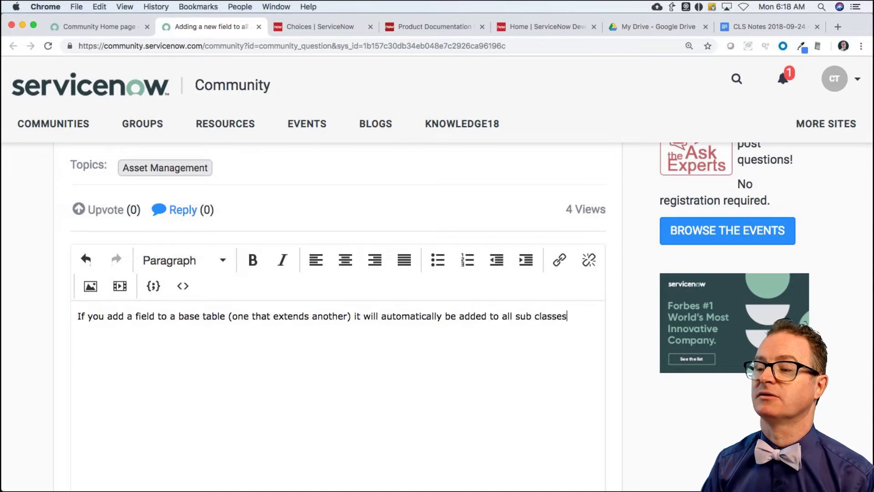
text(. For example:)
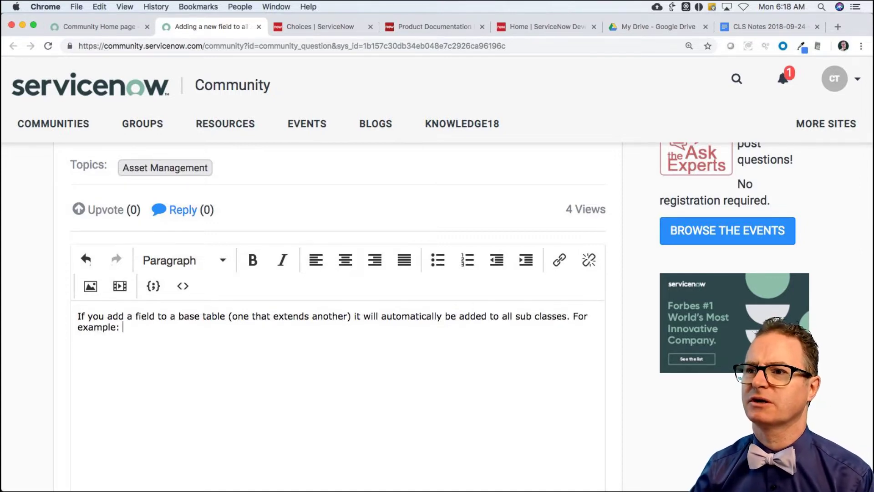
scroll(261, 298, up, 5)
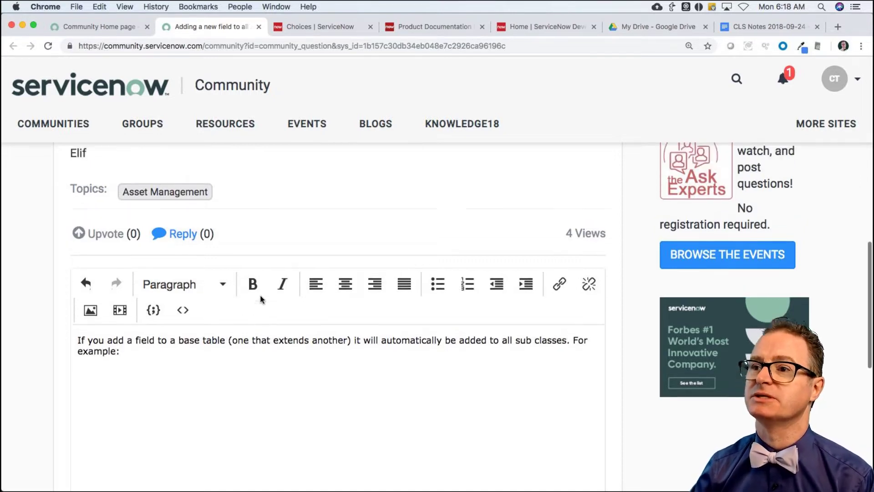
scroll(261, 299, down, 5)
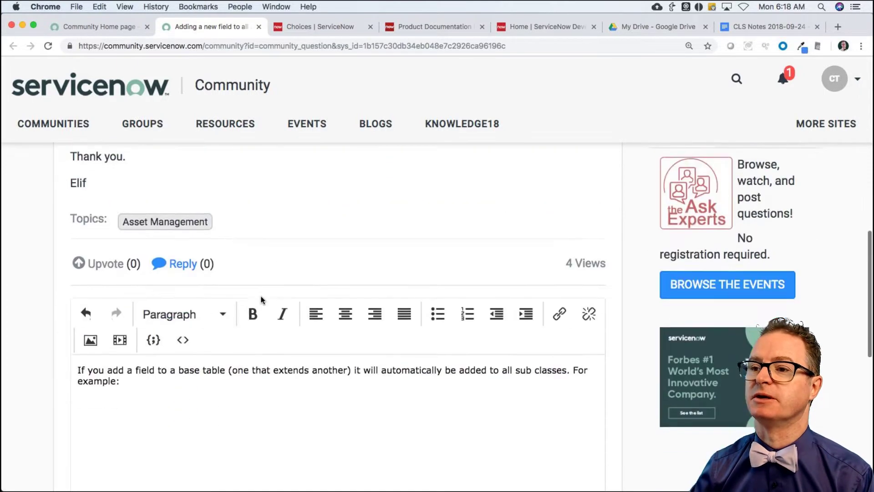
- Continue the reply's example with "Adding risk_management to alm_asset, makes it"
text(Adding)
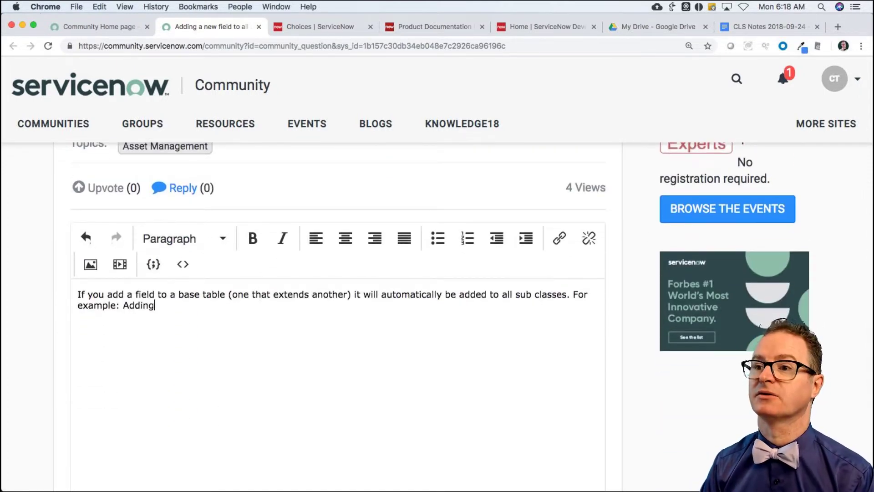
text( risk_management )
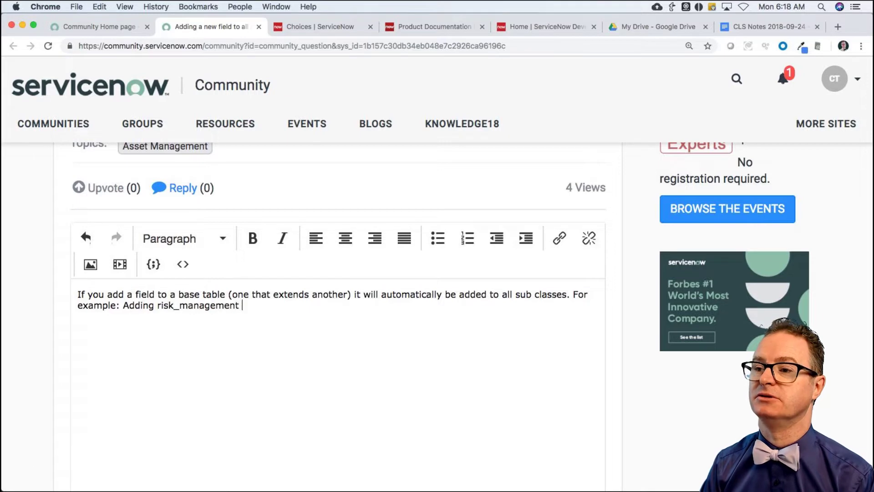
text(to alm)
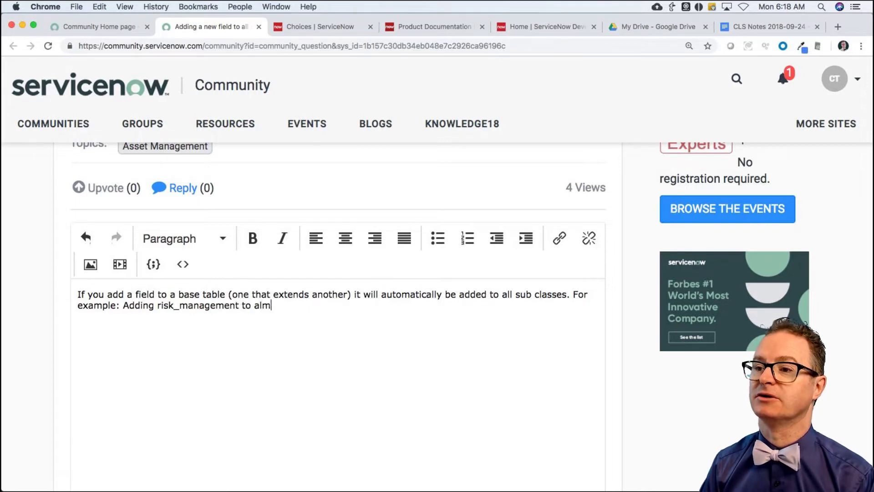
text(_asset, masset, a)
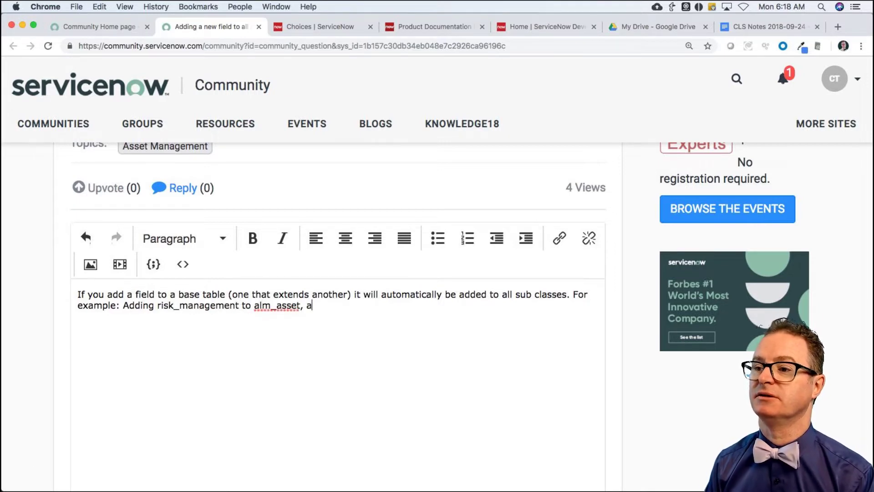
key(BackSpace)
text(makes it )
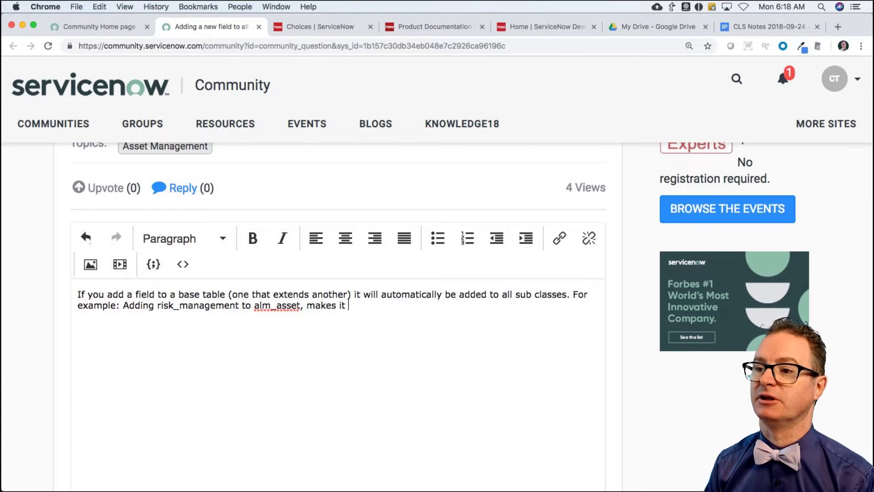
- Complete the example sentence with "available to all tables inherited from alm_asset." and start a new paragraph
text(available to all )
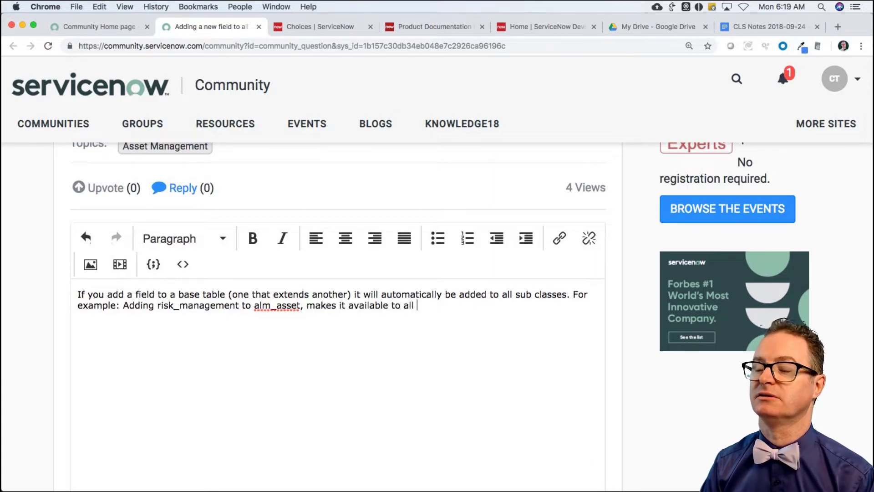
text(tables in)
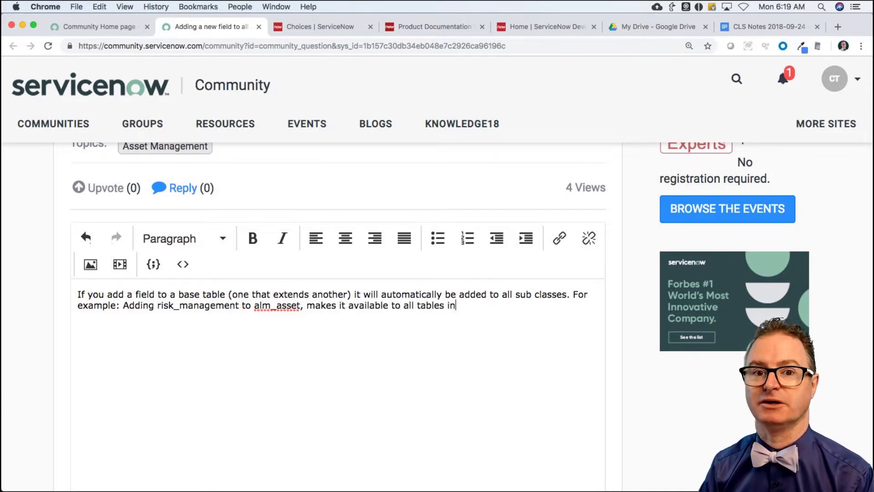
text(herited from )
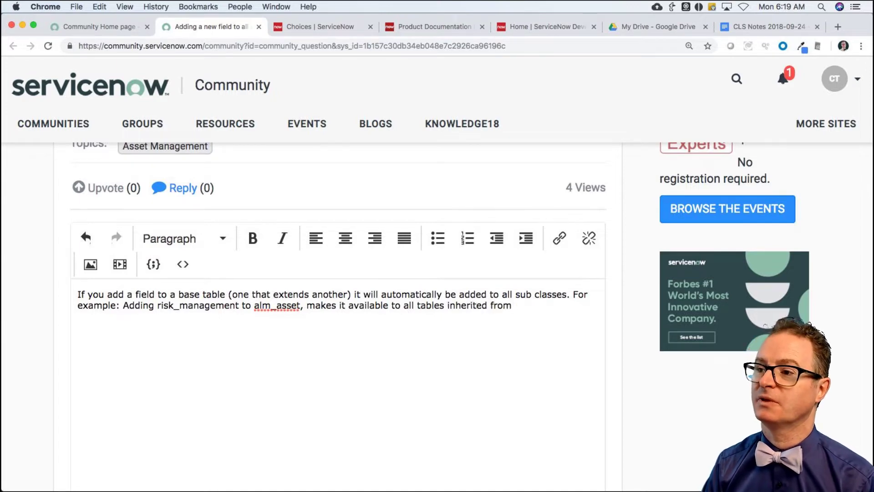
text(alm)
key(shift+alt+Left)
key(Right)
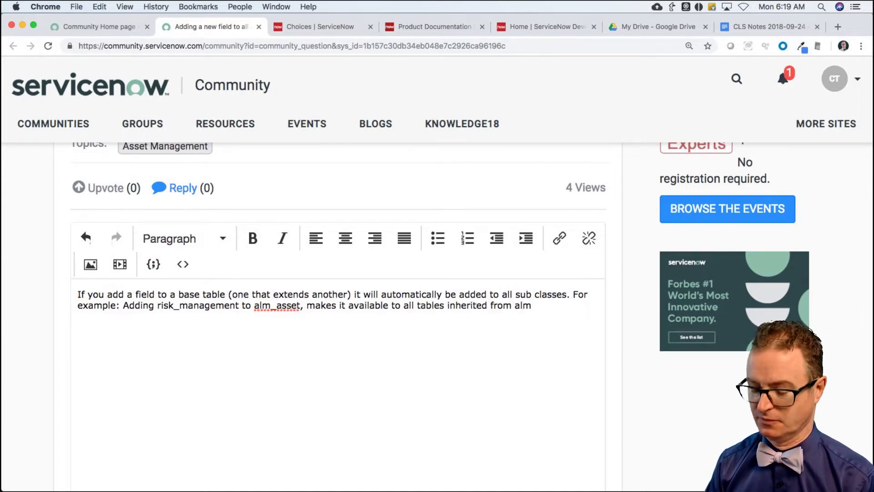
text(_asset.)
key(Return)
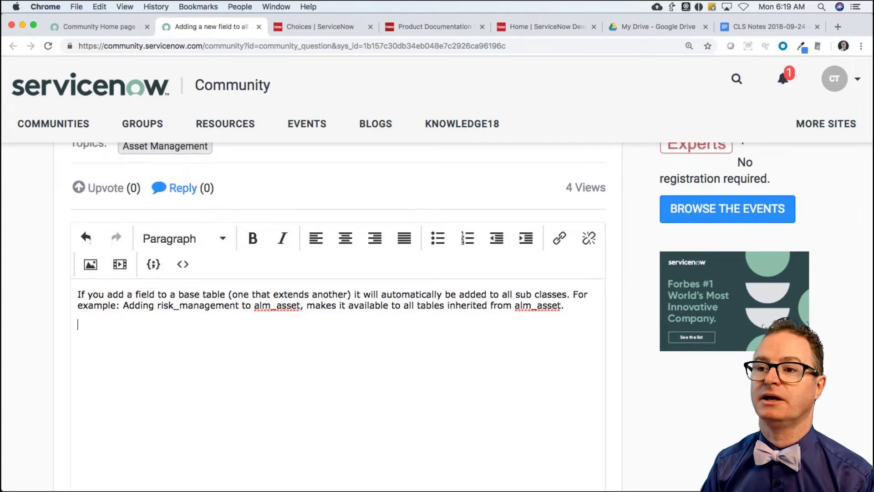
- Add the closing paragraph "Adding it to the form is going go require some manual work however." and post the reply
text(Adding it to the )
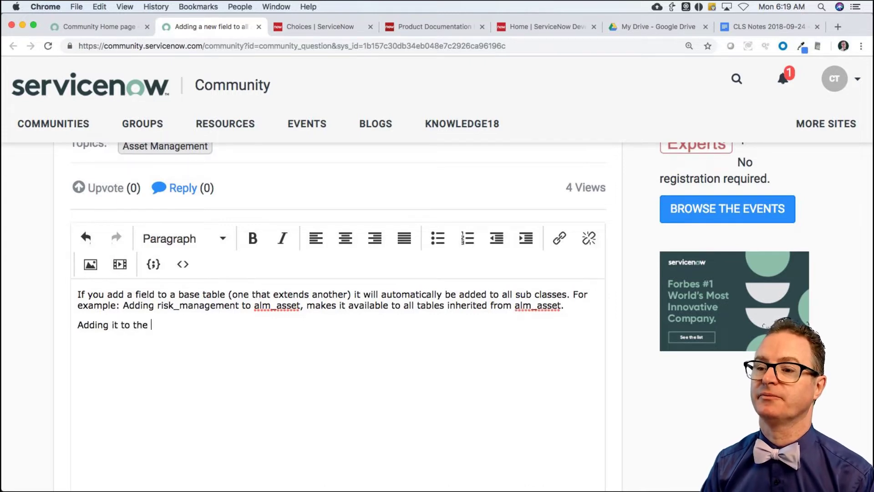
text(form is going go trer)
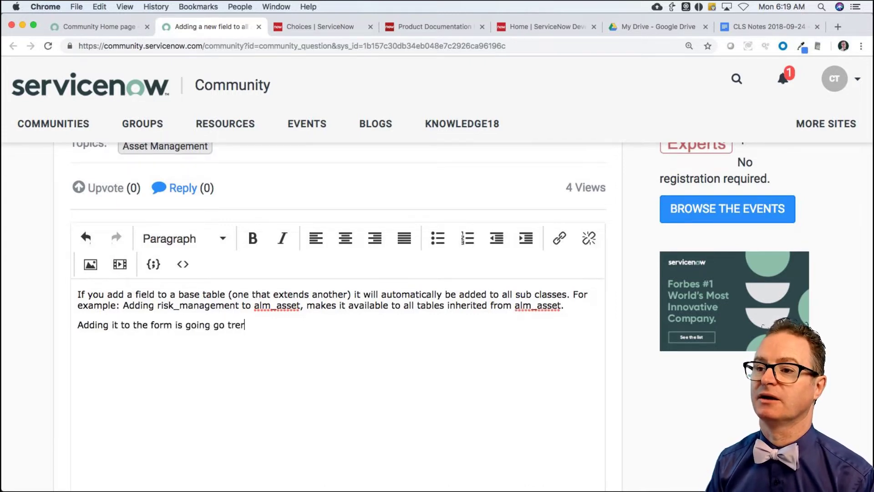
key(BackSpace)
key(BackSpace)
key(BackSpace)
key(BackSpace)
text(require )
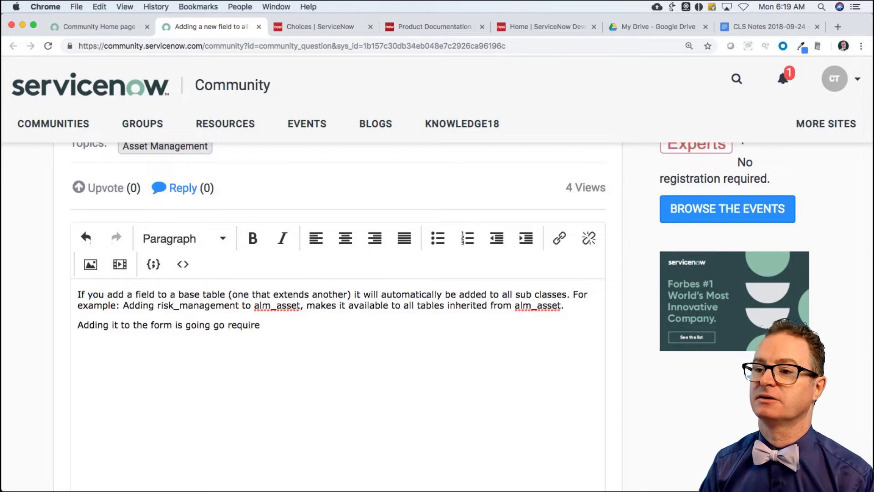
text(some manual work h)
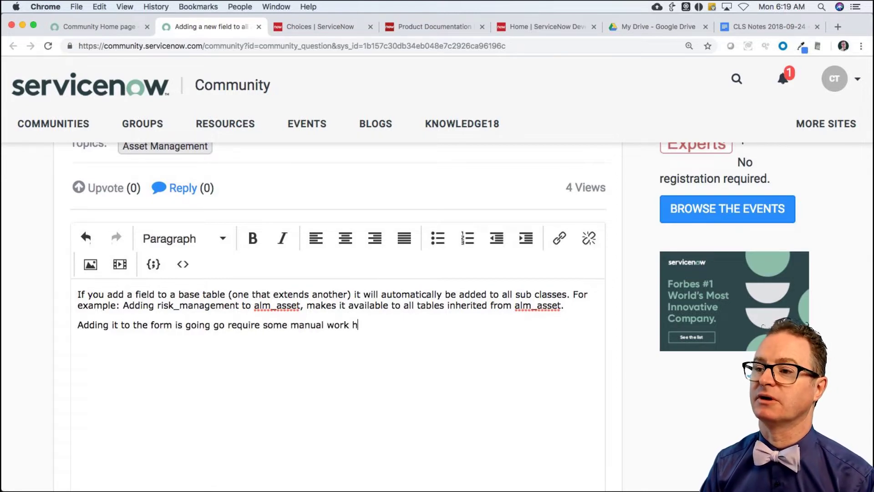
text(owever.)
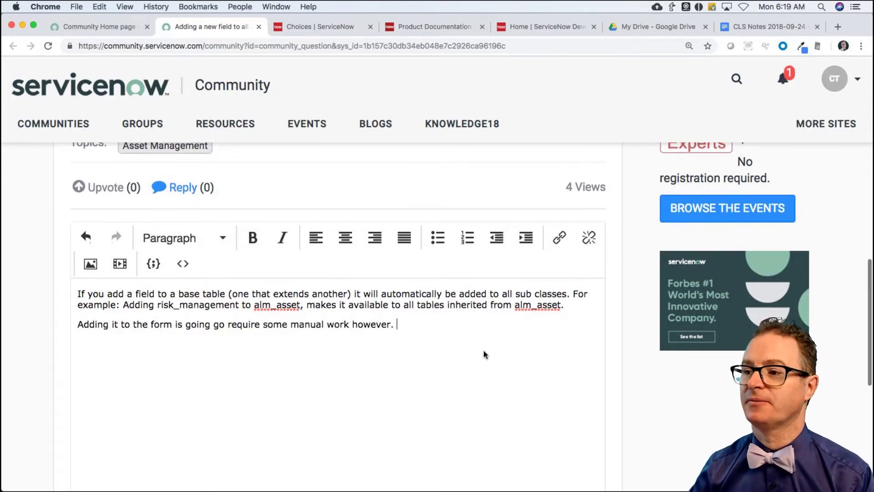
scroll(484, 350, down, 10)
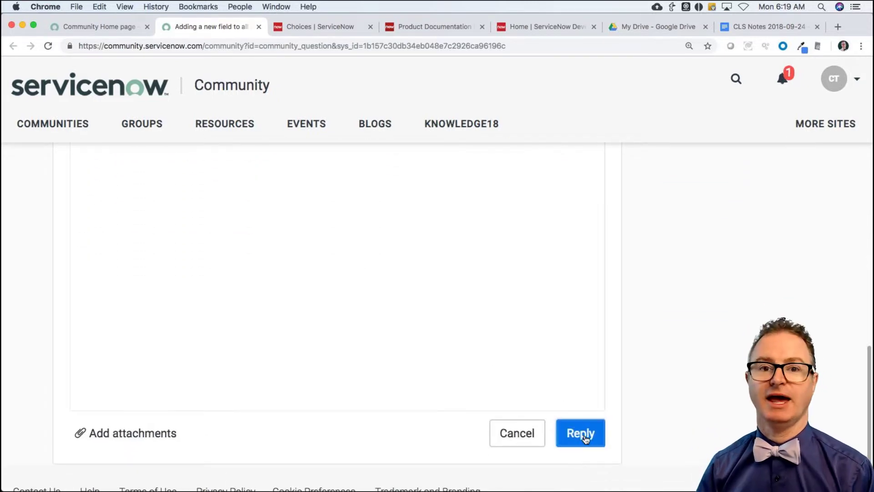
click(583, 435)
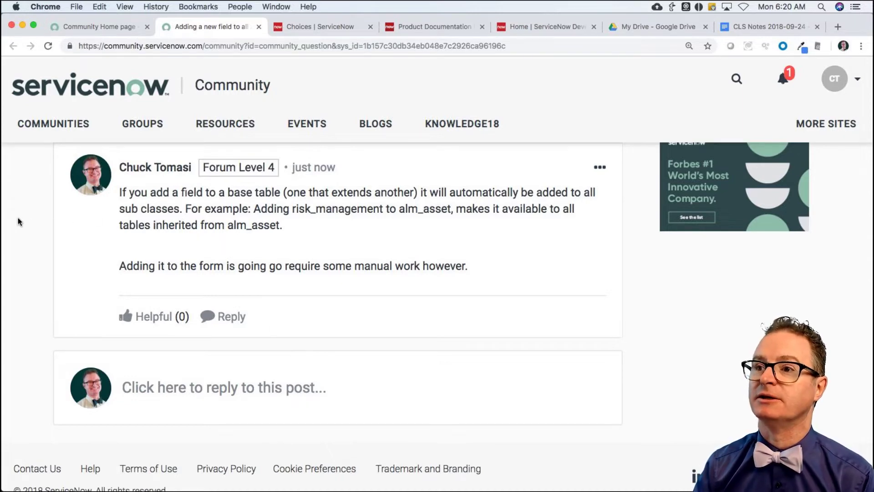
- Close the answered asset field question, reload the community home page and filter the content list to unreplied questions
key(super+w)
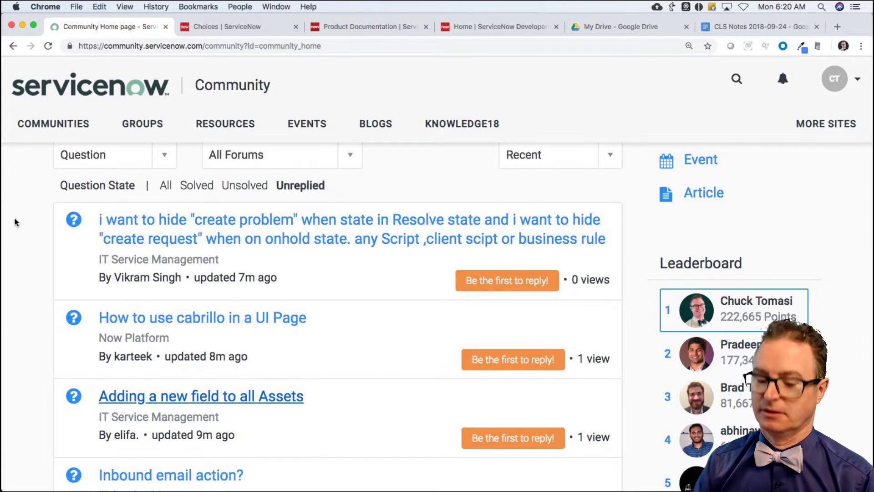
key(super+r)
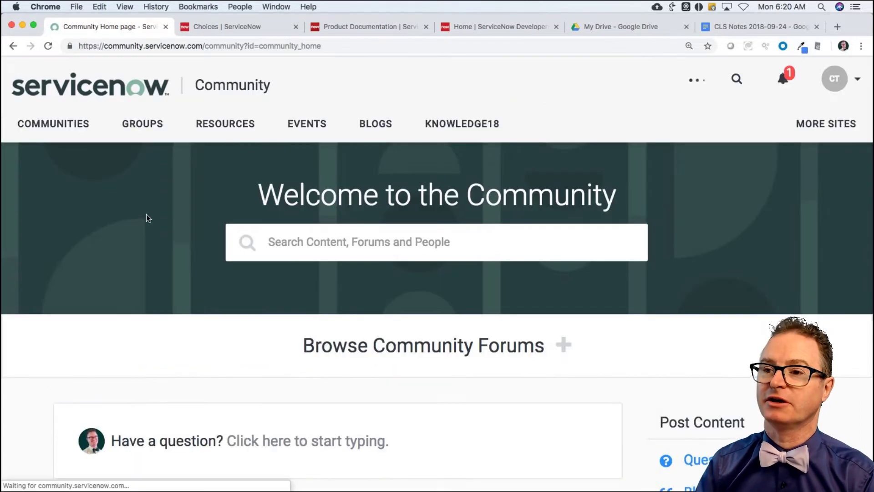
scroll(65, 391, down, 5)
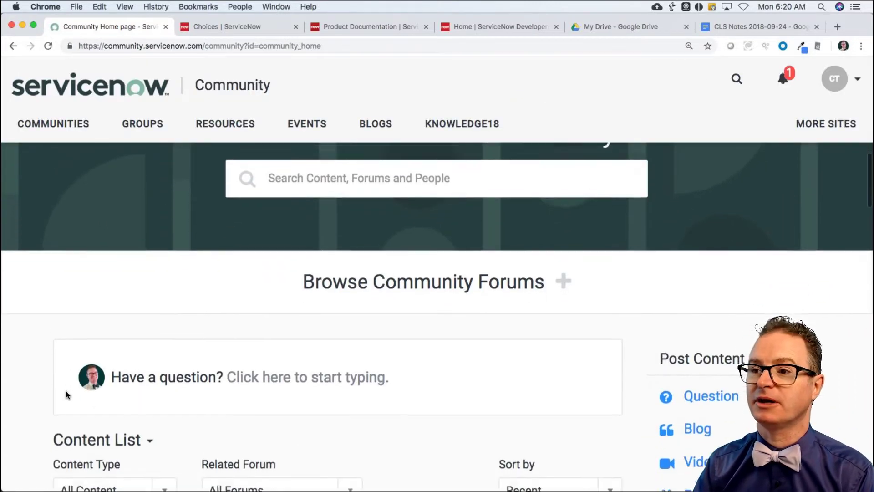
scroll(65, 390, down, 1)
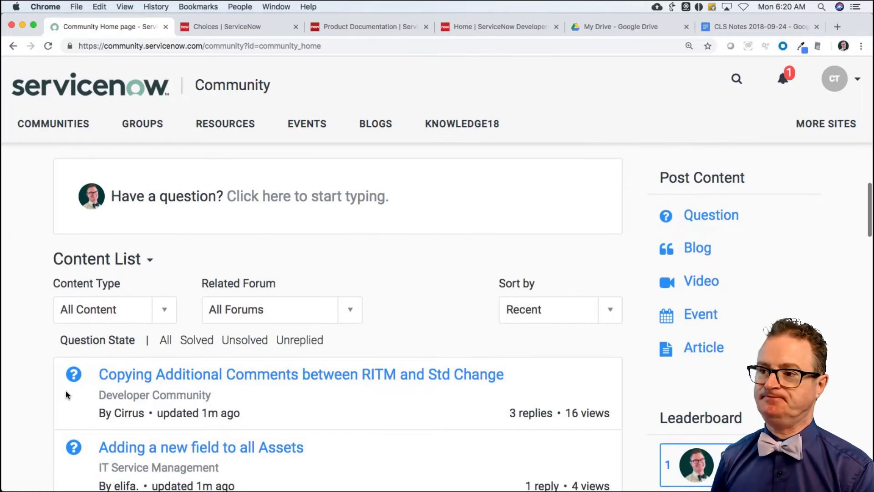
click(300, 340)
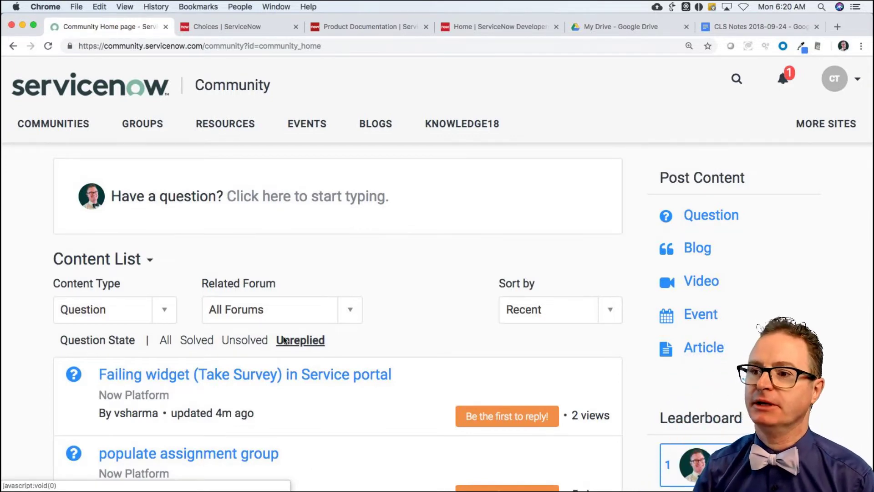
- Open the unreplied question "populate assignment group" in a new tab and read its request and attached screenshot
scroll(204, 386, down, 5)
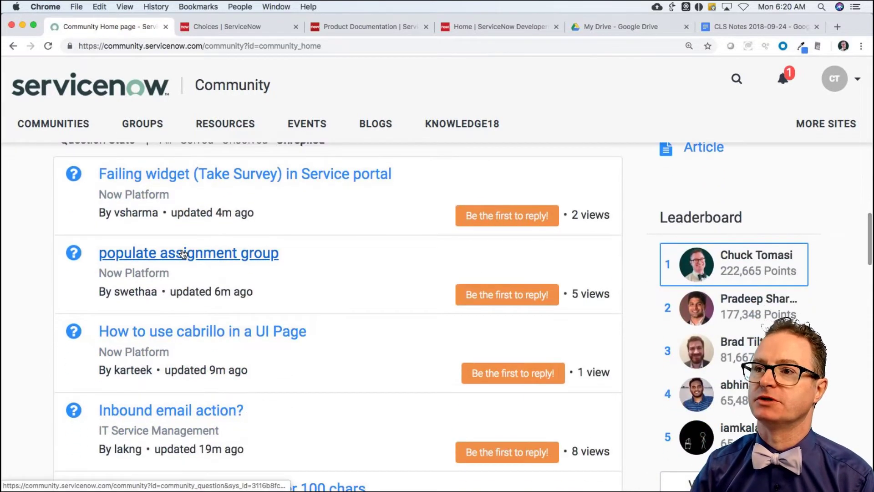
super+click(183, 254)
click(214, 34)
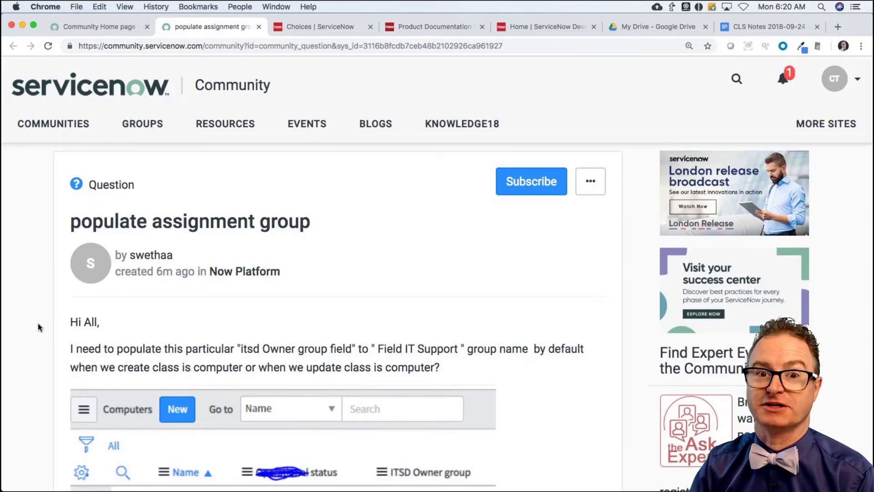
scroll(38, 326, down, 1)
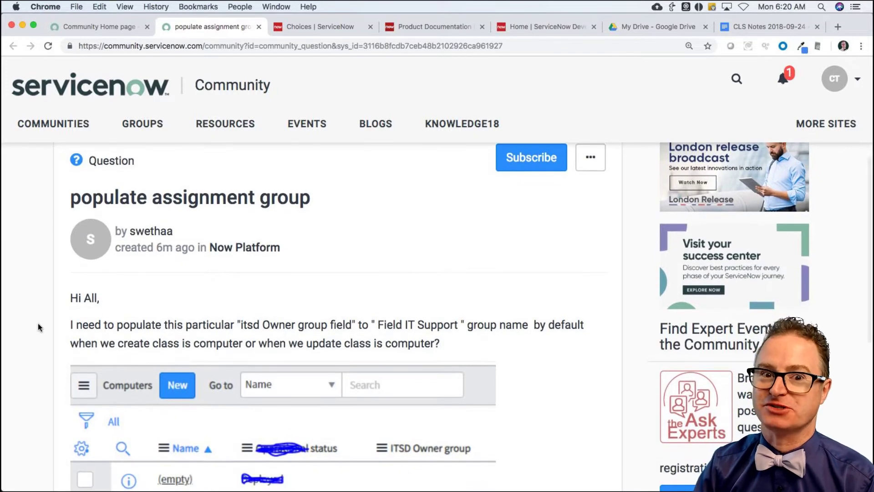
scroll(38, 326, down, 2)
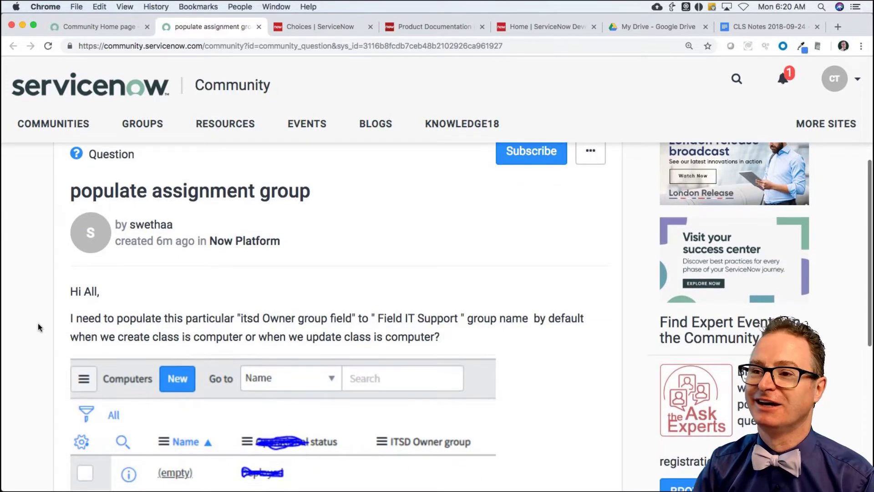
scroll(37, 326, down, 2)
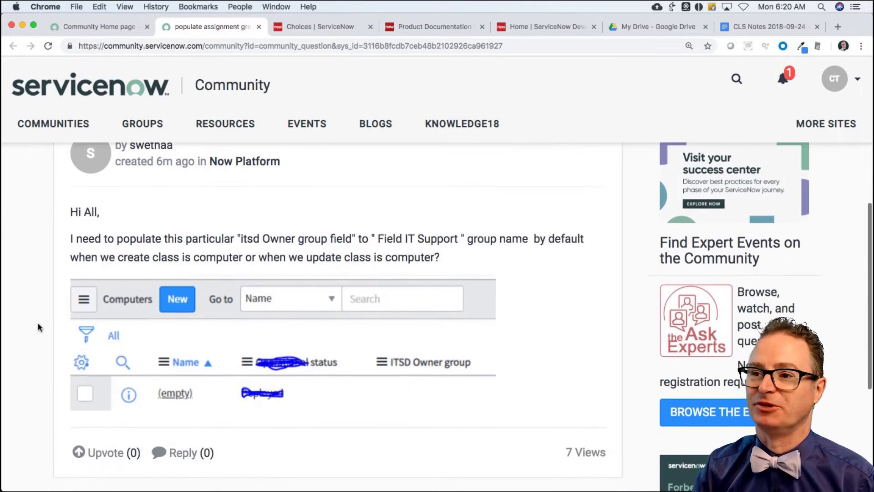
scroll(38, 326, down, 1)
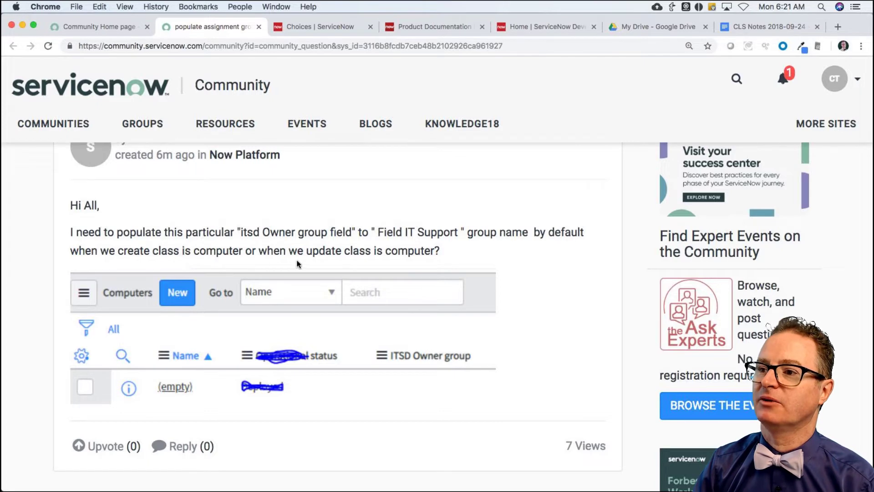
scroll(297, 263, down, 2)
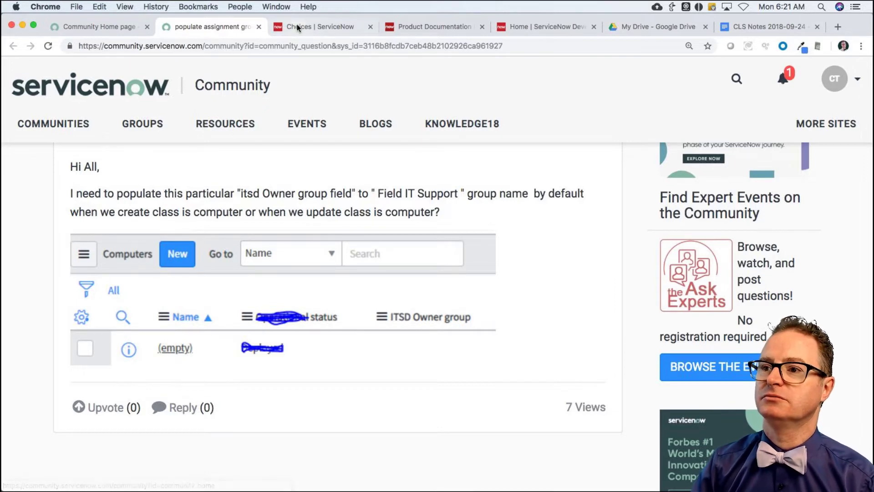
- Switch to the developer instance, filter the navigator for "assignment", and open a new record from Assignment Lookup Rules
key(ctrl+Tab)
click(62, 117)
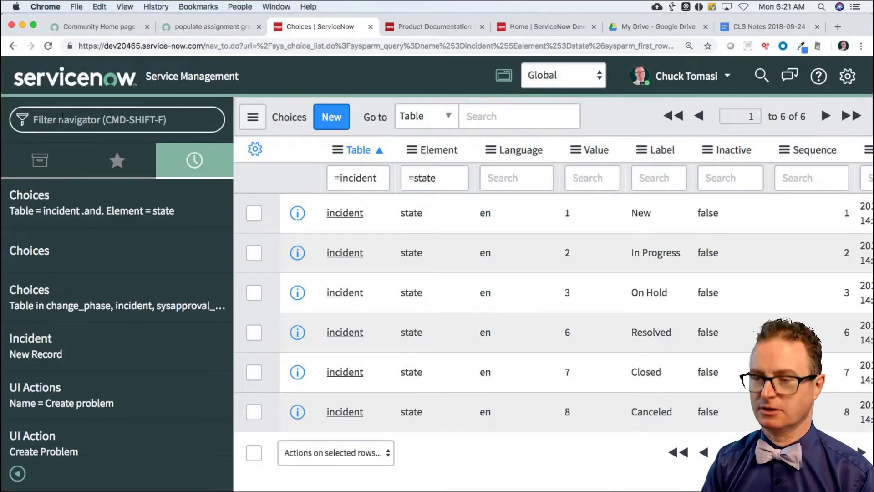
text(assig)
key(BackSpace)
key(BackSpace)
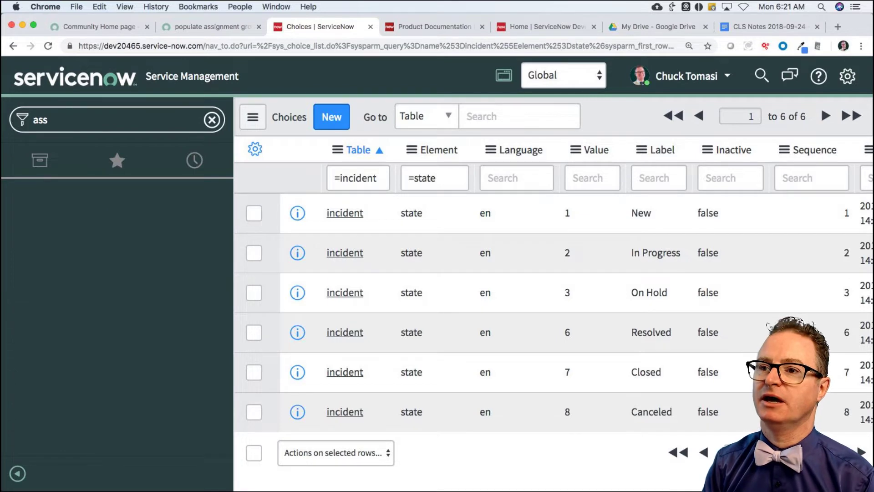
text(ignment r)
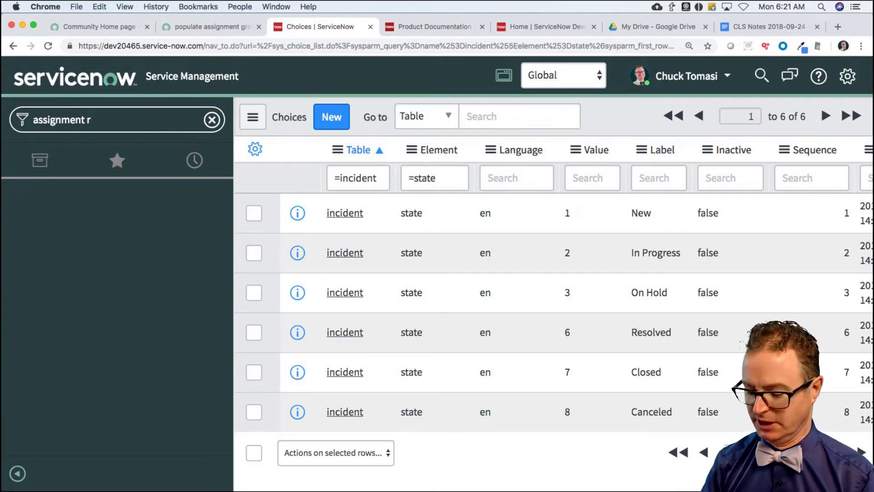
key(BackSpace)
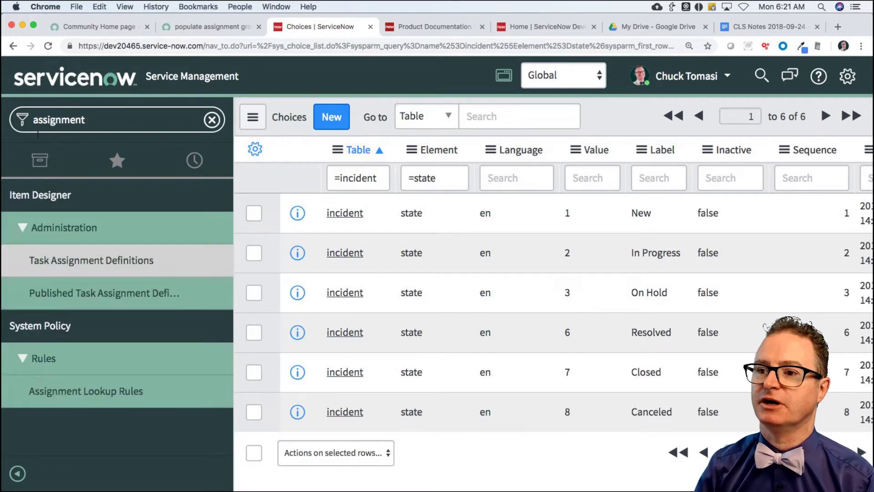
click(87, 396)
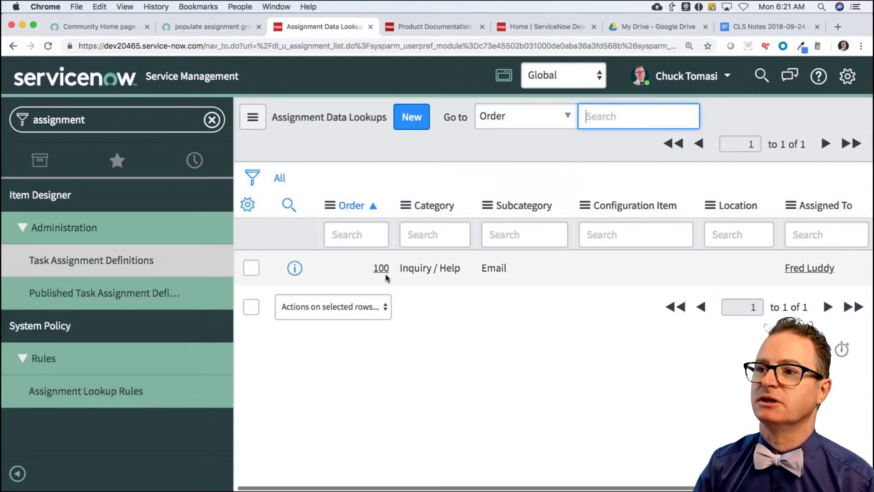
click(412, 118)
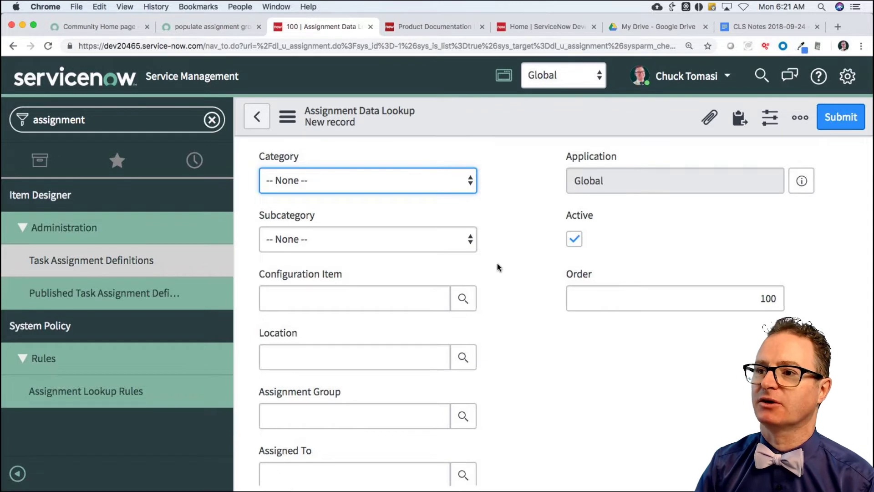
- Review the fields on the new Assignment Data Lookup record and return to the lookup list without saving
scroll(493, 266, down, 3)
scroll(494, 267, down, 2)
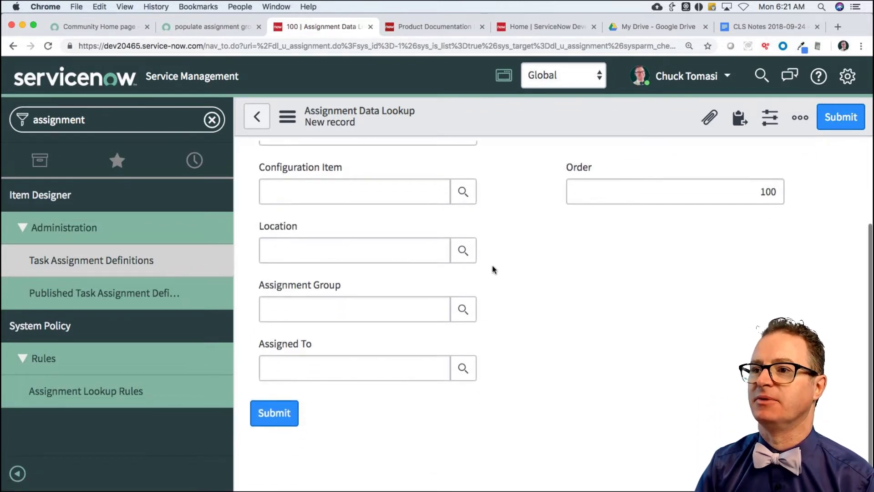
scroll(481, 268, up, 4)
click(260, 117)
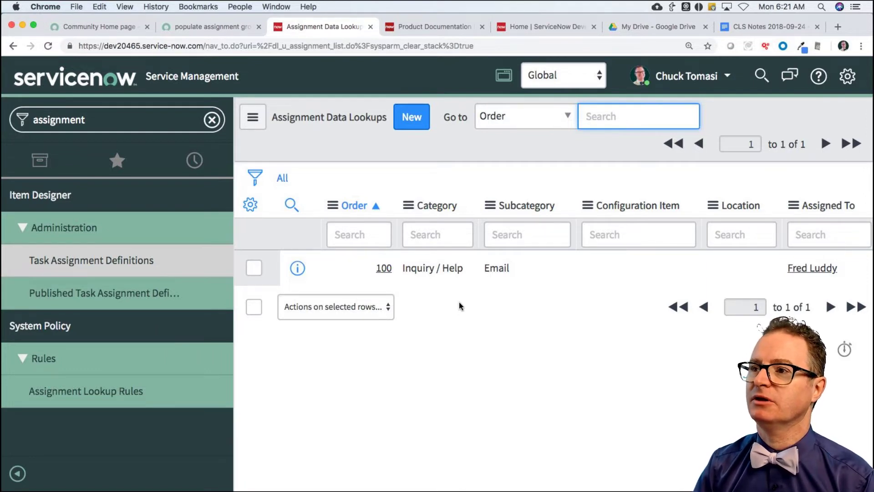
- Switch to the product documentation site, choose the London version, and search it for "data lookup"
click(450, 27)
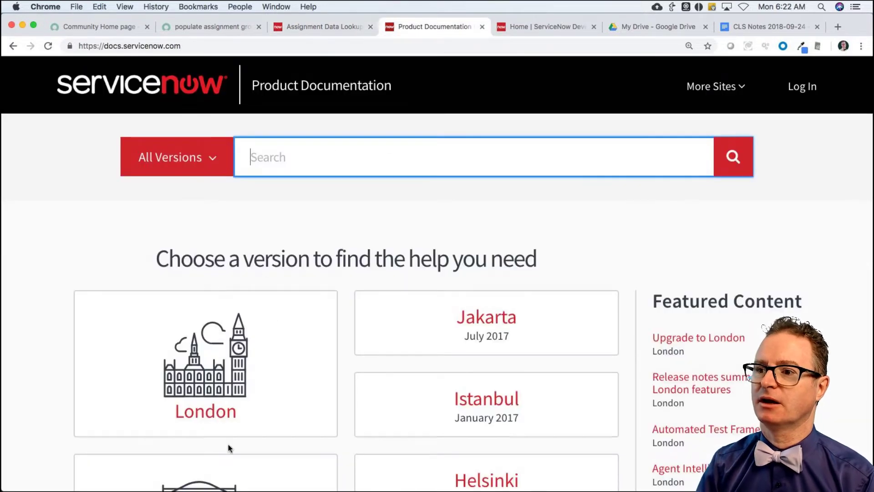
click(227, 425)
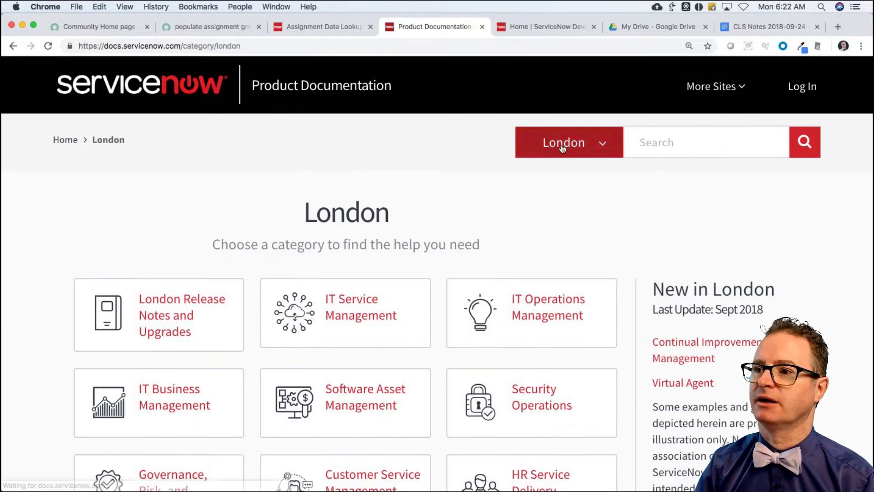
click(674, 149)
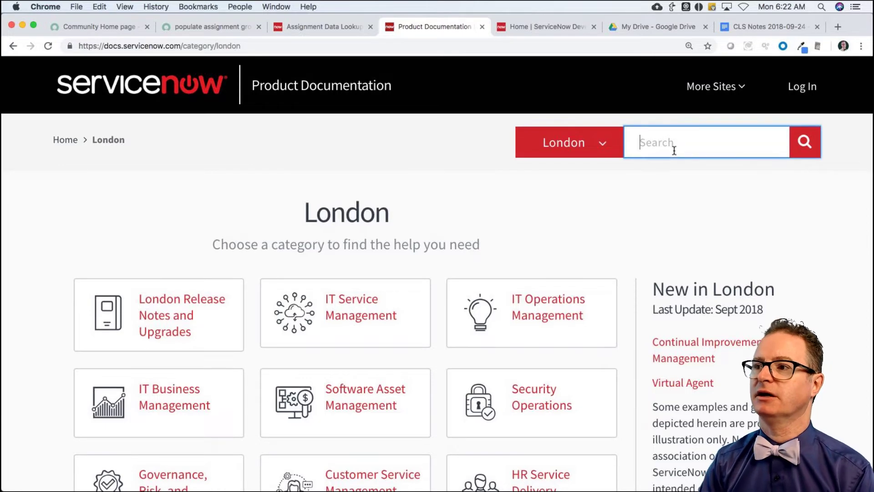
text(data lookup)
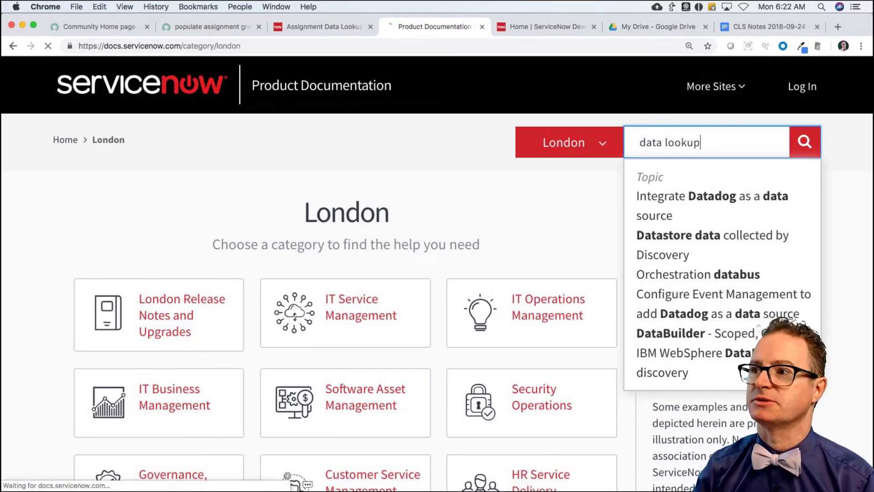
key(Return)
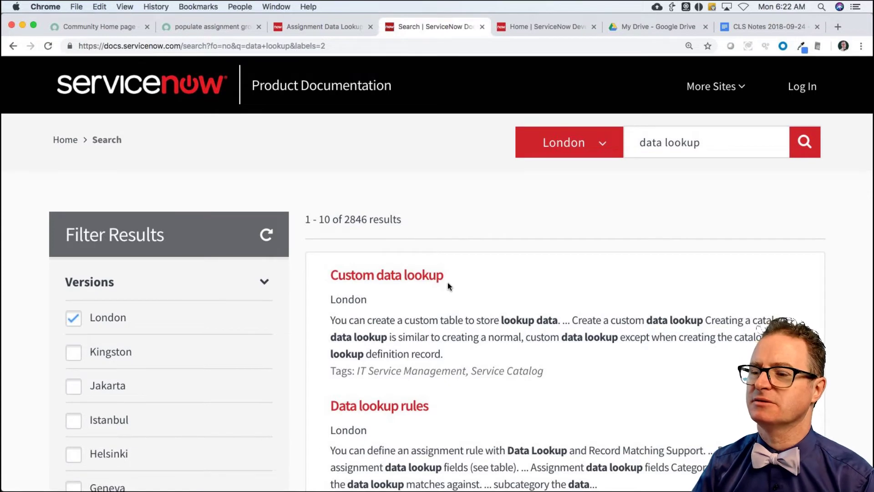
- Copy the "Custom data lookup" search result as an HTML link
right_click(419, 277)
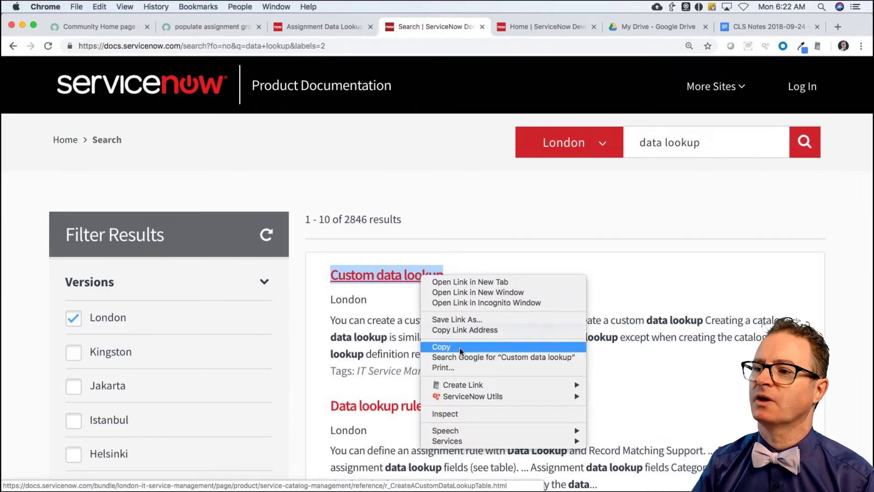
mouse_move(528, 386)
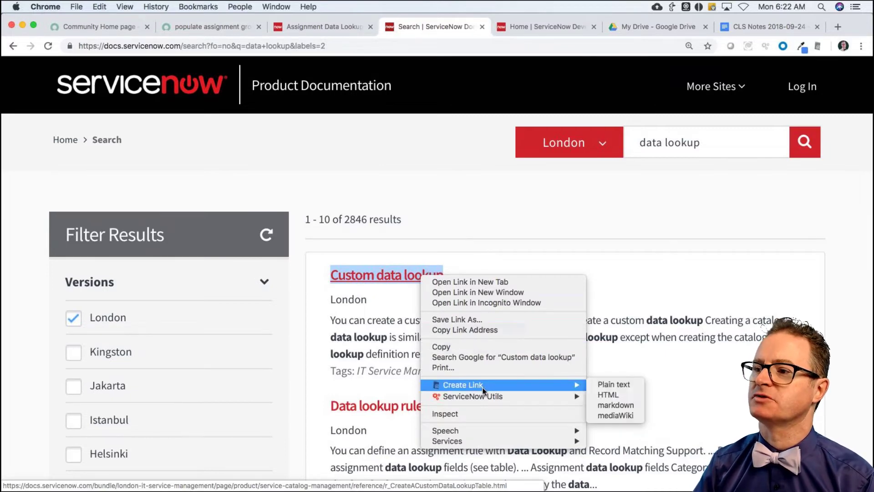
click(610, 394)
- Start a reply to the assignment group question with "This could be done quite easily with script, but then you get in to a maintenance headache."
click(210, 28)
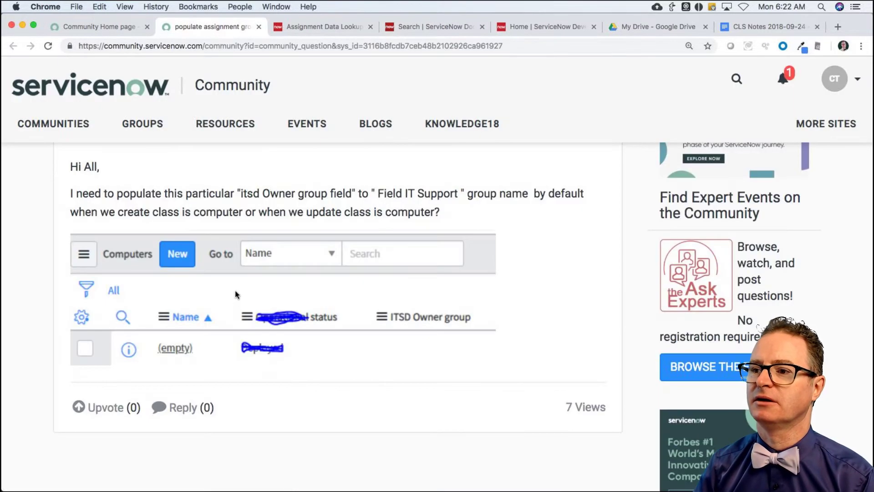
click(181, 407)
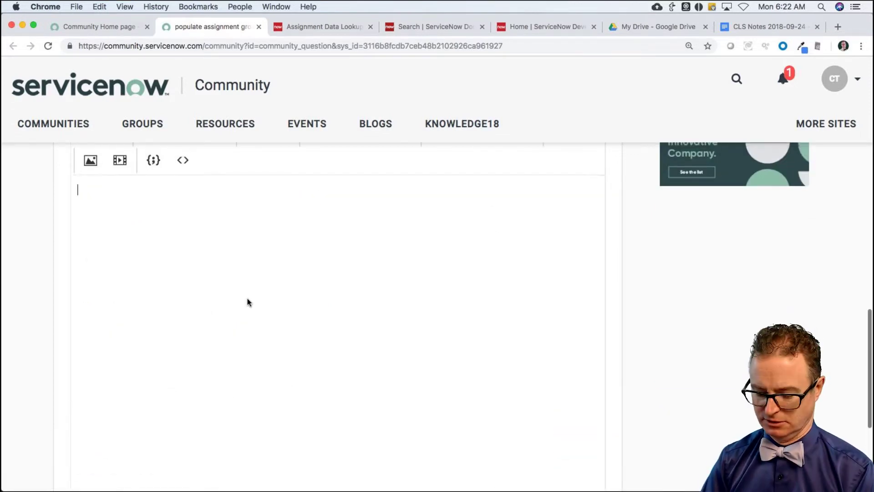
text(Th)
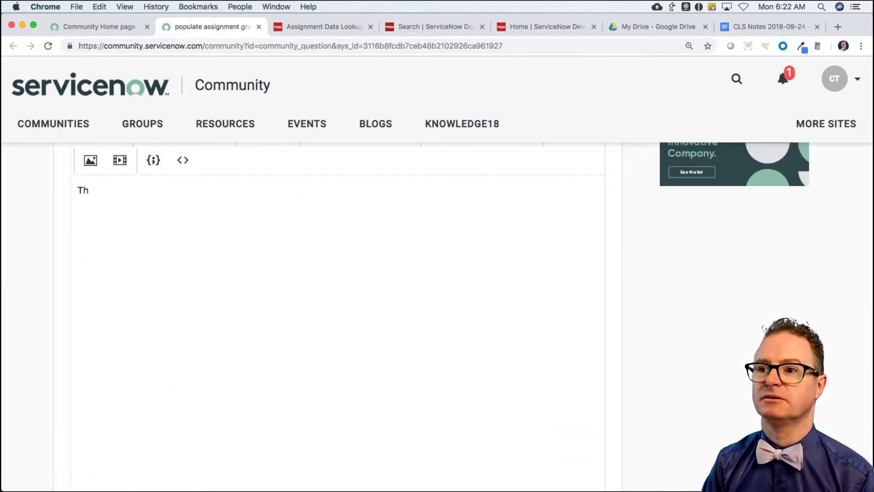
text(siis could be done q)
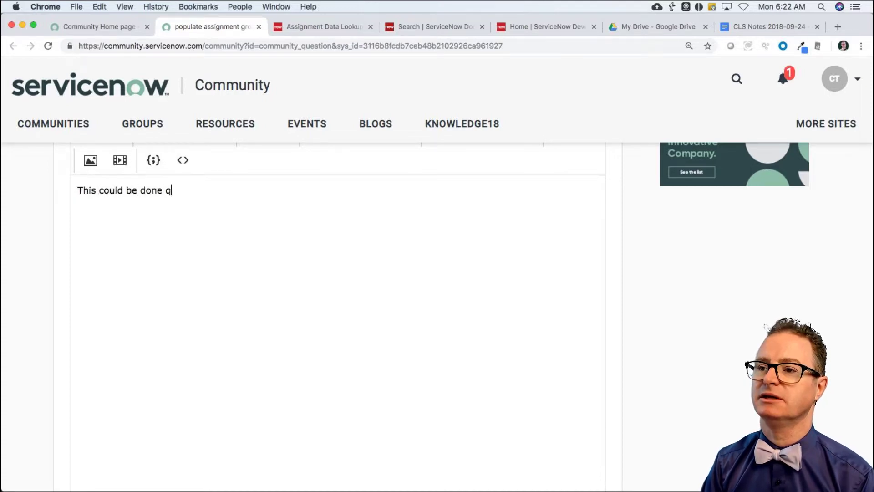
text(uice easily w)
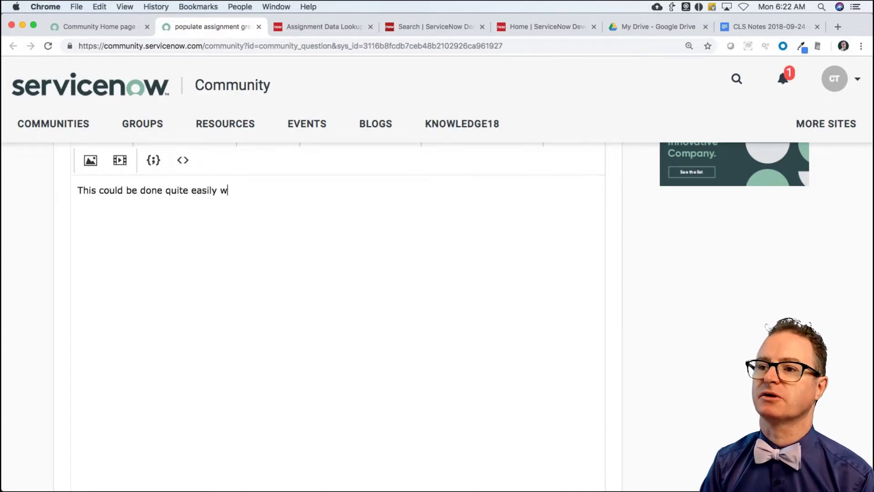
text(ith script, but )
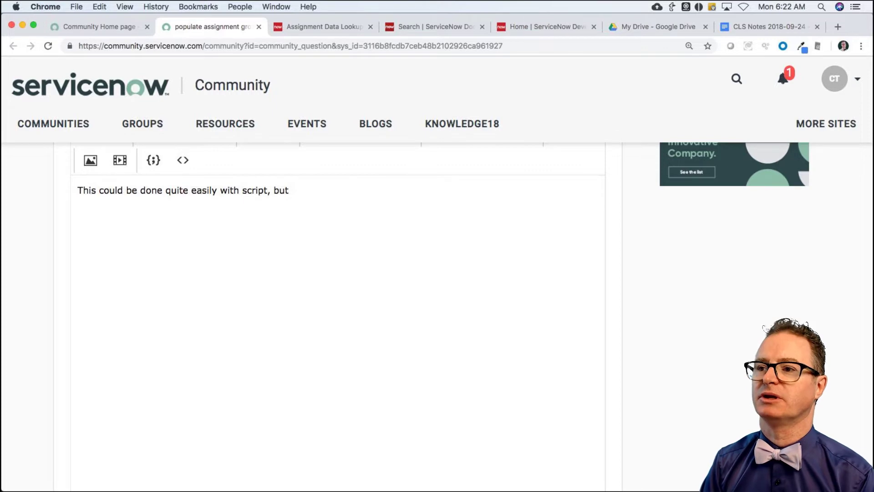
text(then you get in to )
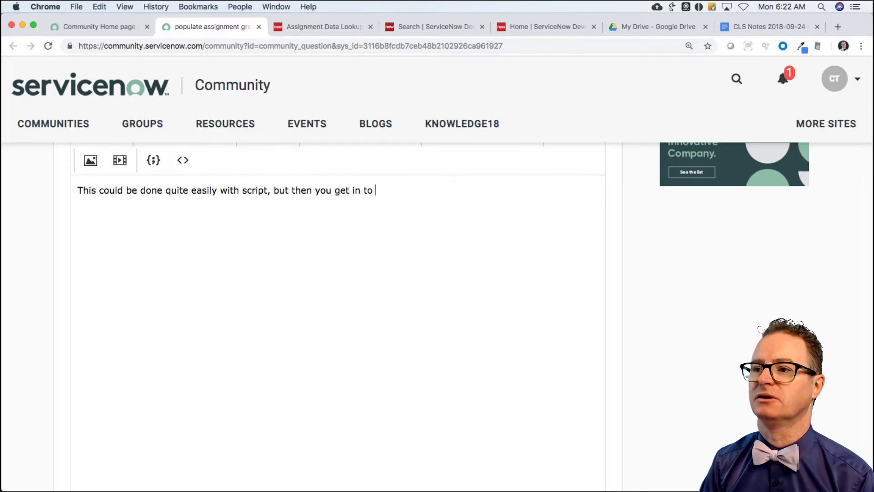
text(a maintenance )
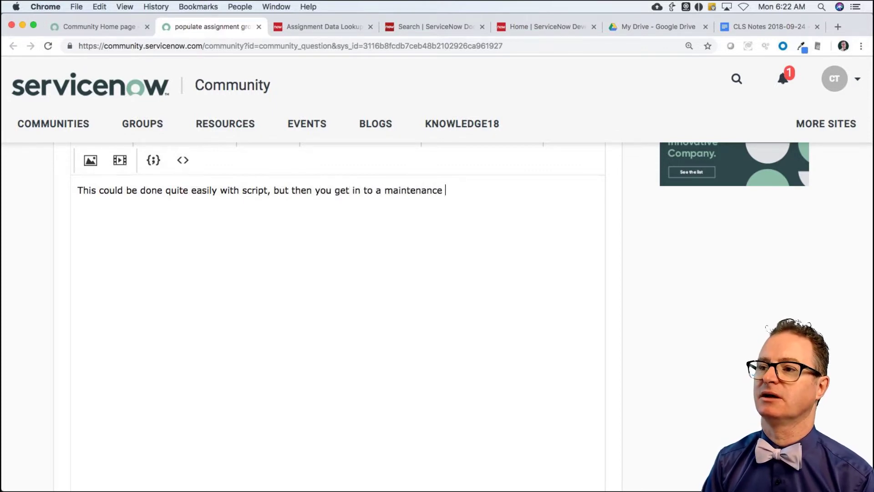
text(headache. )
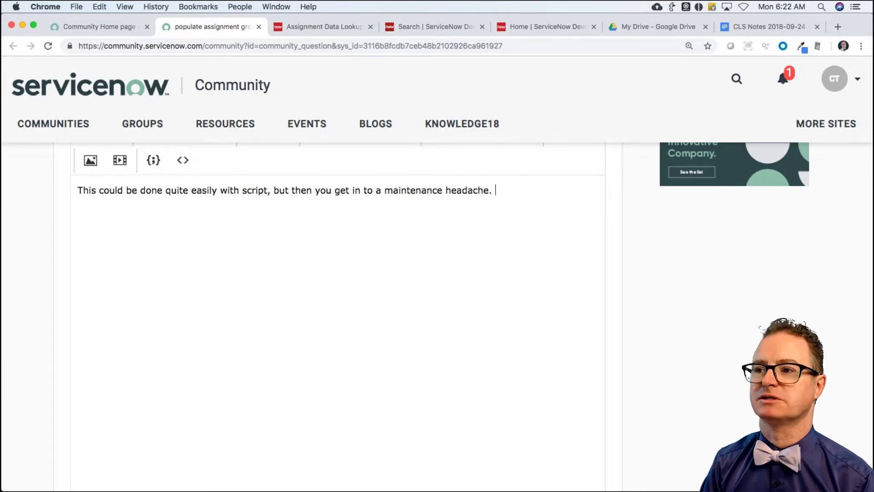
- Continue the reply's first paragraph with "When someone wants to change the default assignment group,"
text(Whens omeone)
key(BackSpace)
key(BackSpace)
key(BackSpace)
key(BackSpace)
key(BackSpace)
key(BackSpace)
key(BackSpace)
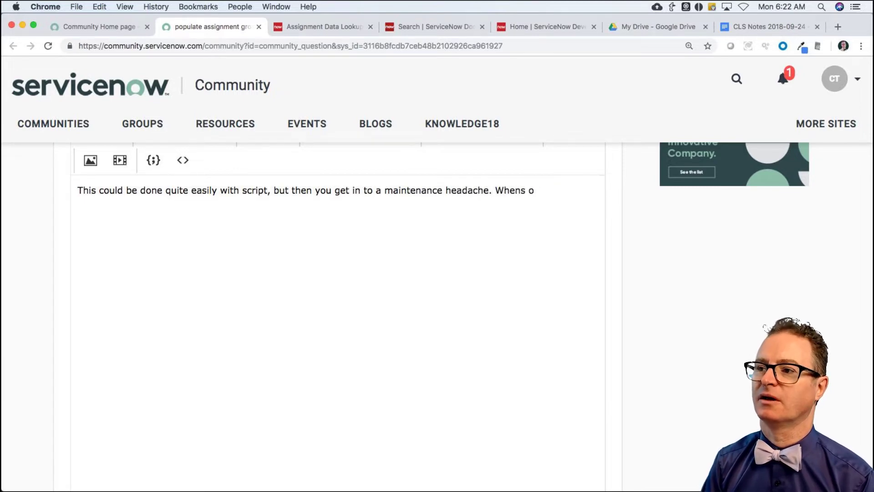
key(BackSpace)
text(someone want)
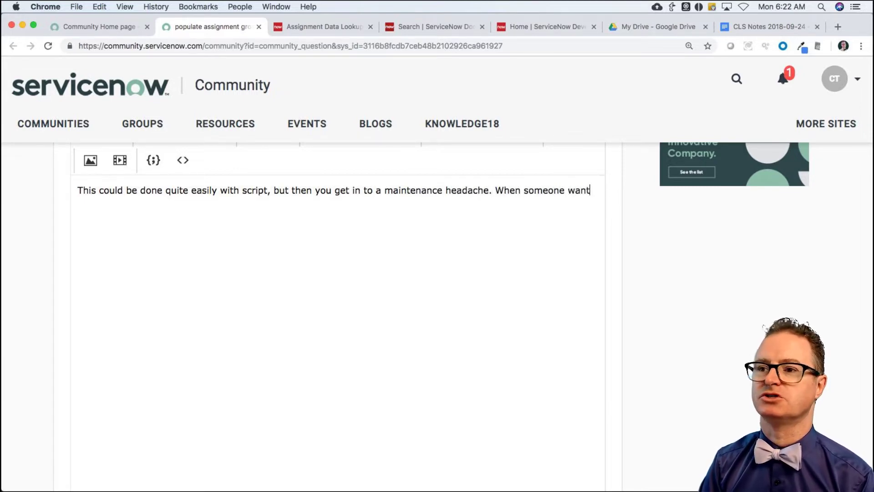
text(s to change the )
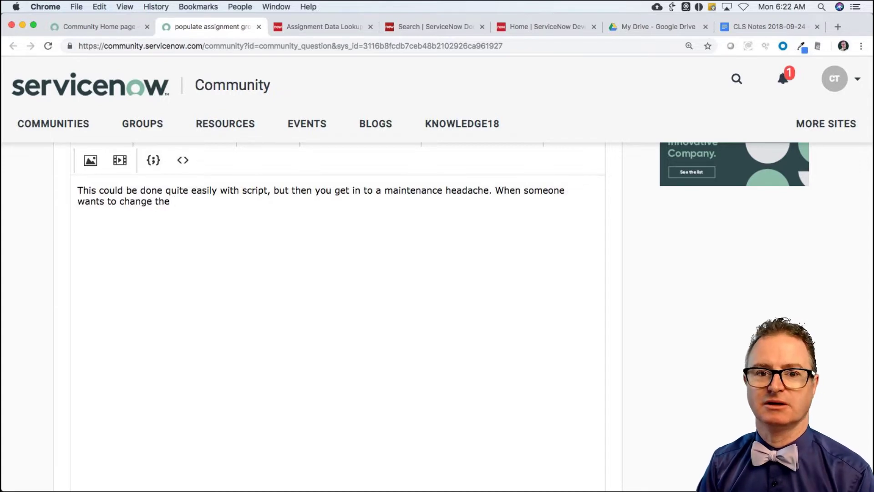
text(default )
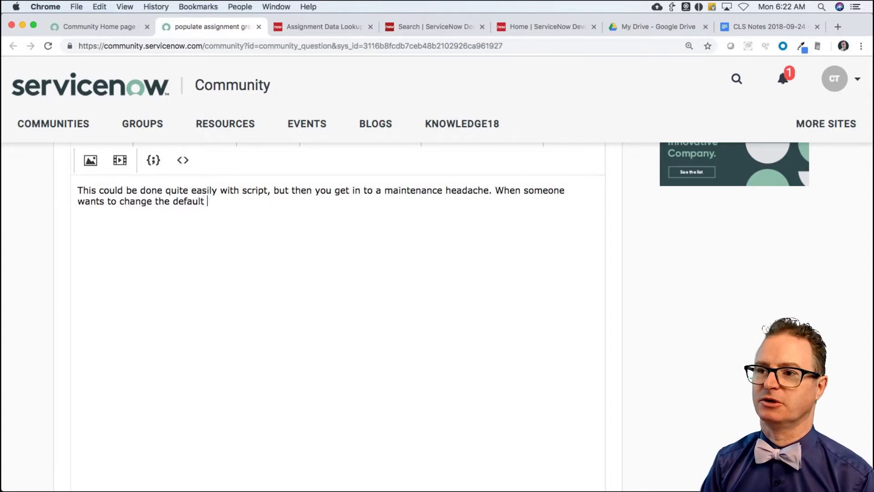
text(assignment group, )
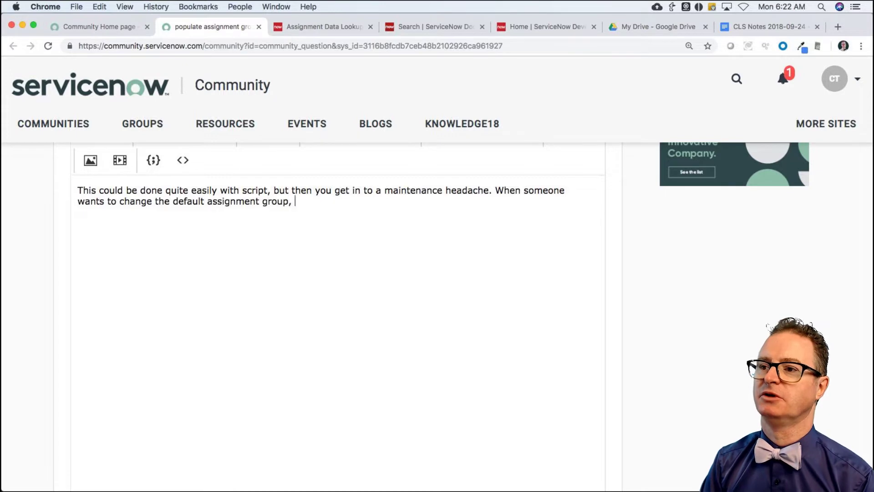
- Finish the sentence with "you have to go back to dev and make the change, the promote to test, then in to prod - BLAH!"
text(you have to go back to )
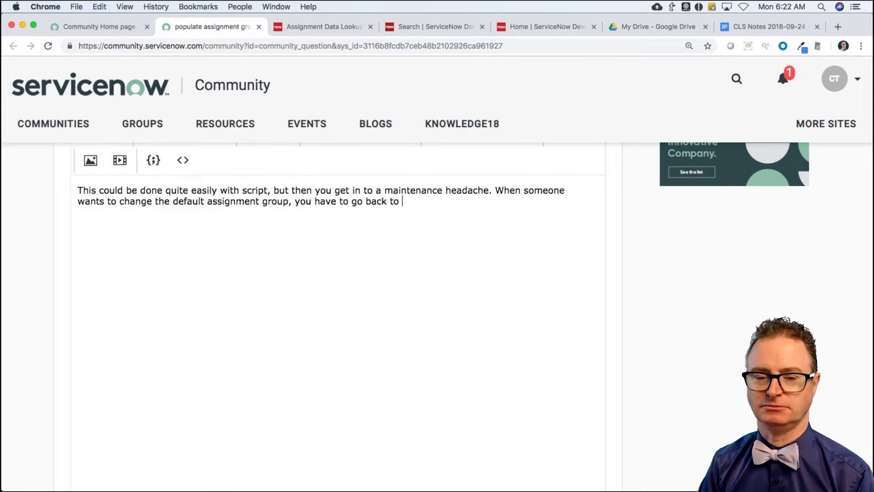
text(dev a)
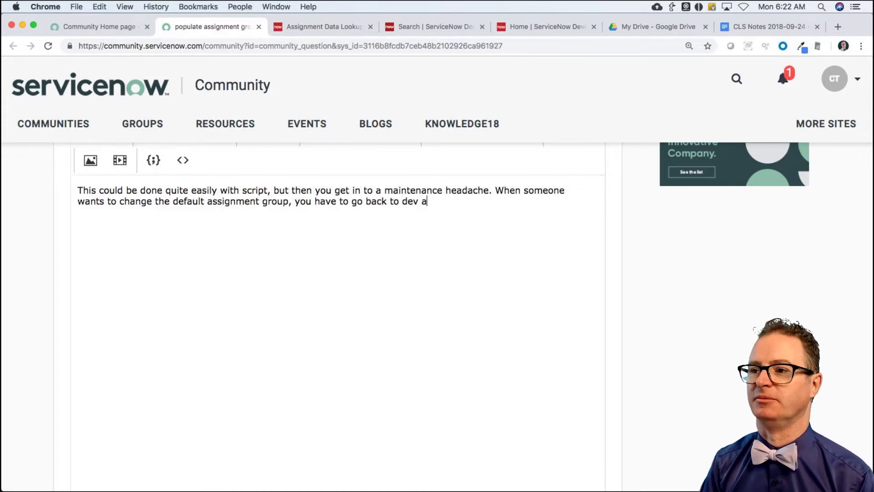
text(nd make the change )
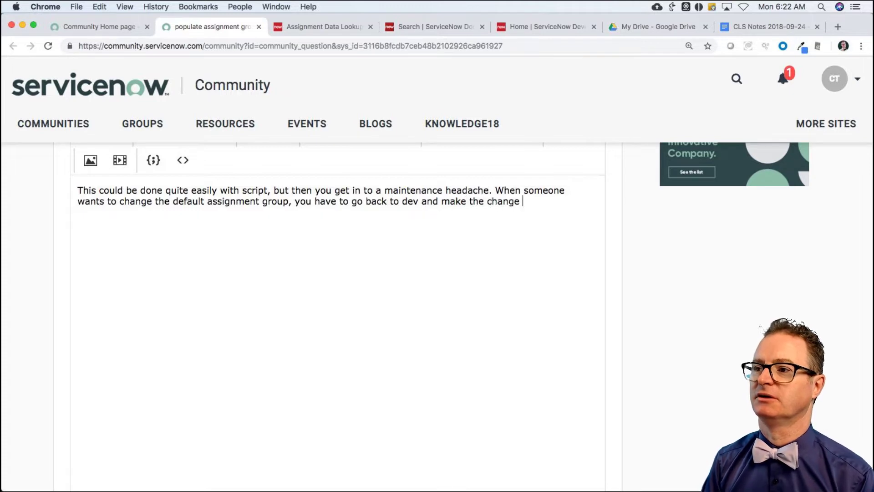
text(, the promote )
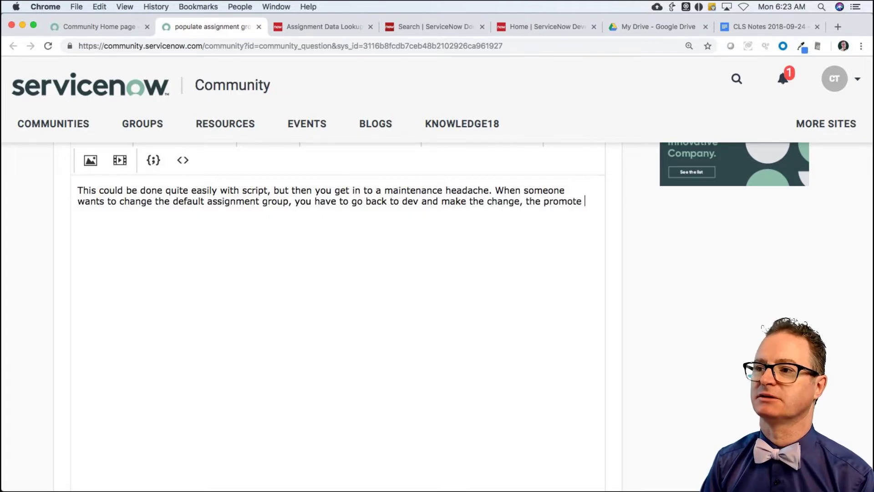
text(to test, then in)
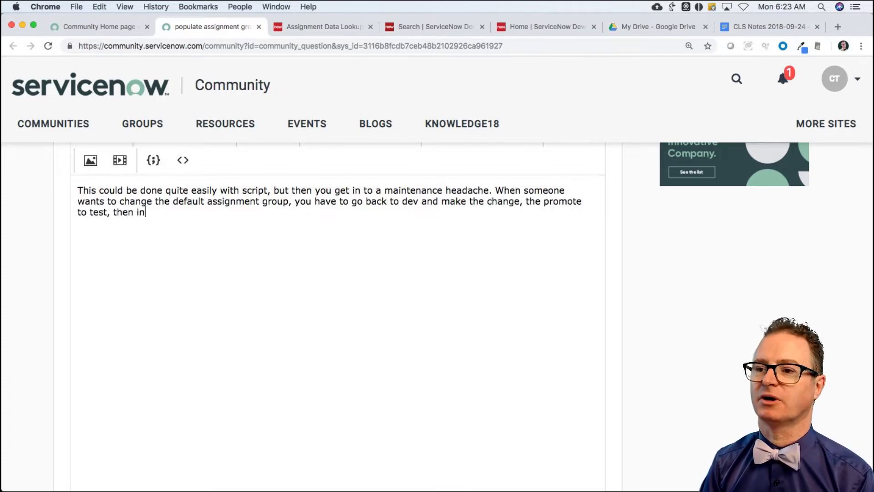
text( to prod)
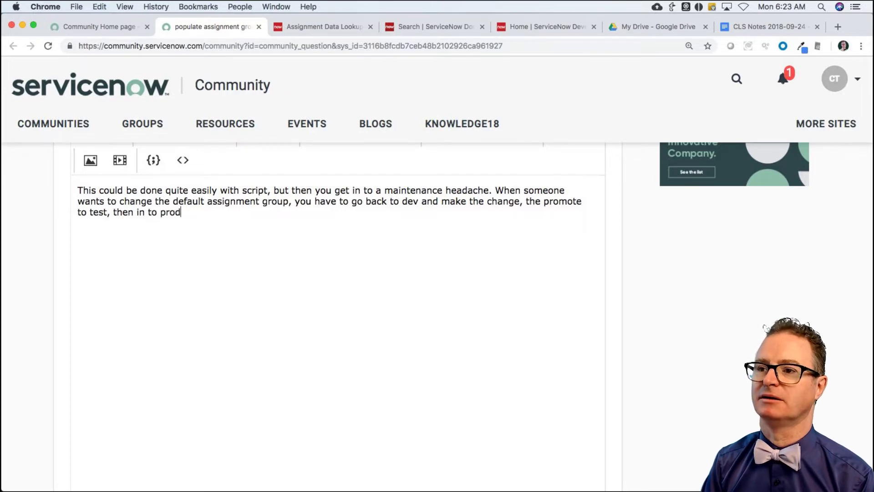
text( - BLAH!)
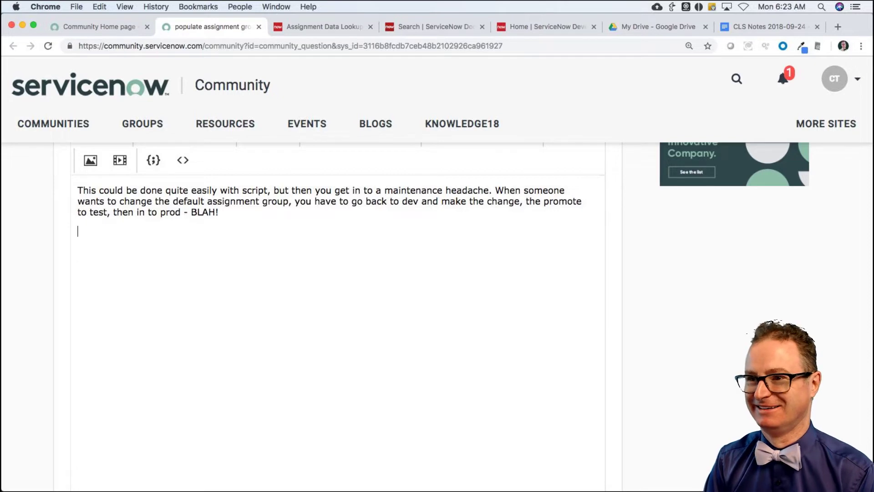
- Start the reply's second paragraph with "You could avoid some of this by creating and using a system property, but it"
text(You c)
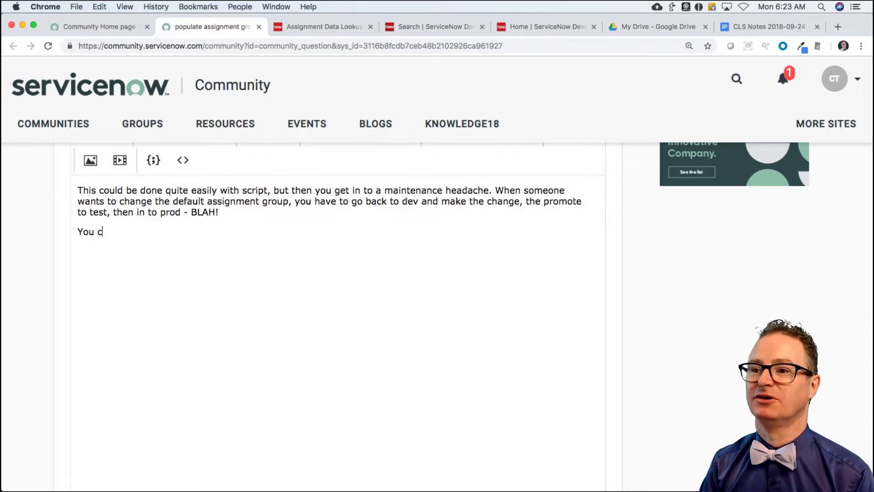
text(ould avoid some of this wit)
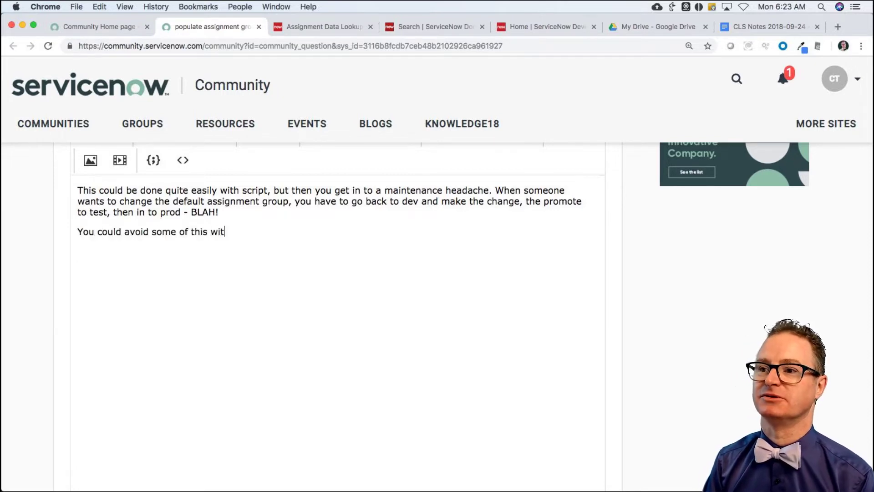
key(BackSpace)
key(BackSpace)
text(b)
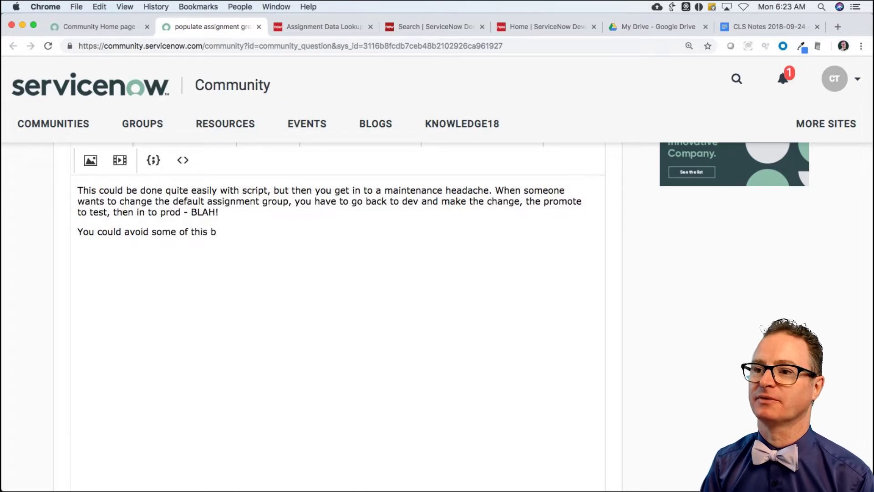
text(y using a system)
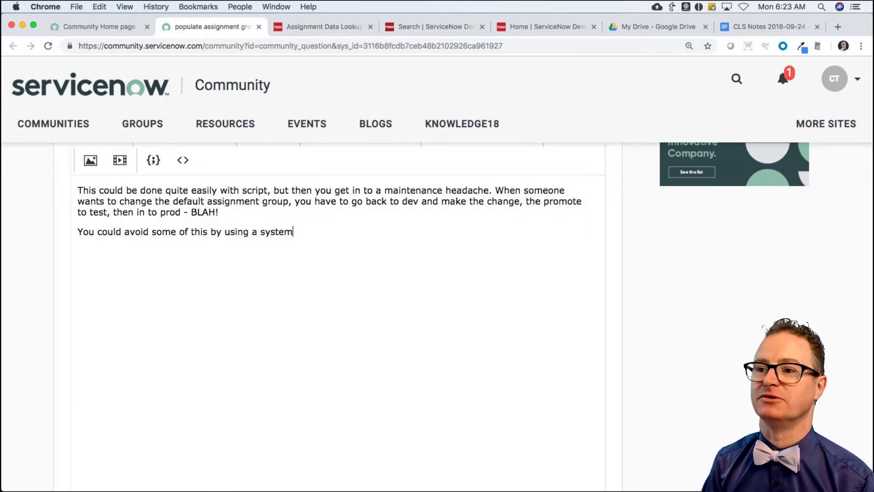
key(BackSpace)
key(BackSpace)
key(BackSpace)
key(BackSpace)
key(BackSpace)
key(BackSpace)
key(BackSpace)
key(BackSpace)
key(BackSpace)
key(BackSpace)
key(BackSpace)
key(BackSpace)
key(BackSpace)
text(cr)
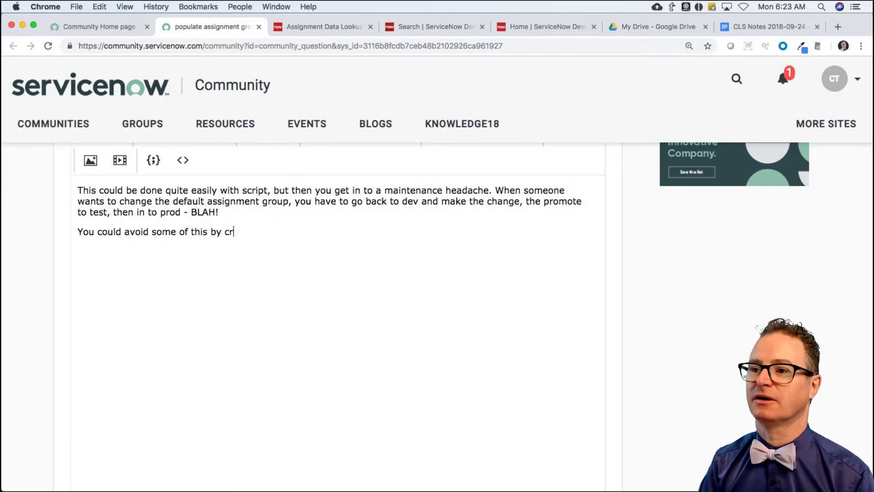
text(eating and using a sy)
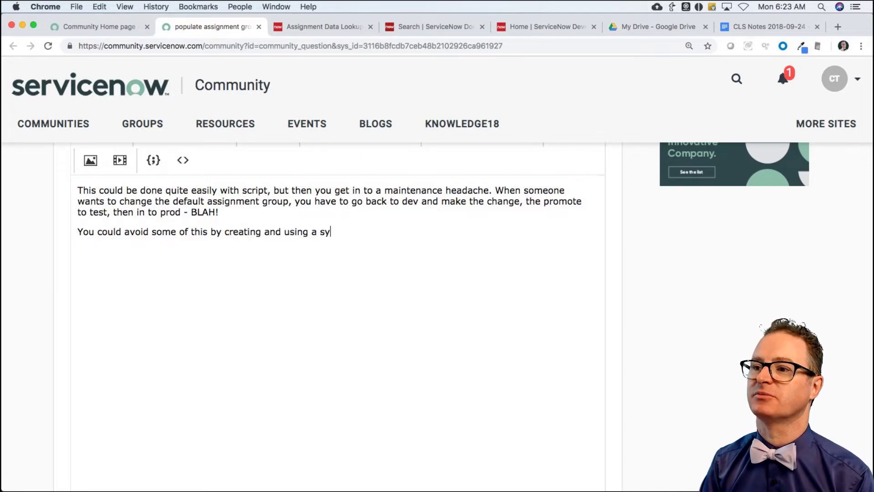
text(stme proper)
key(BackSpace)
key(BackSpace)
key(BackSpace)
key(BackSpace)
key(BackSpace)
key(BackSpace)
key(BackSpace)
key(BackSpace)
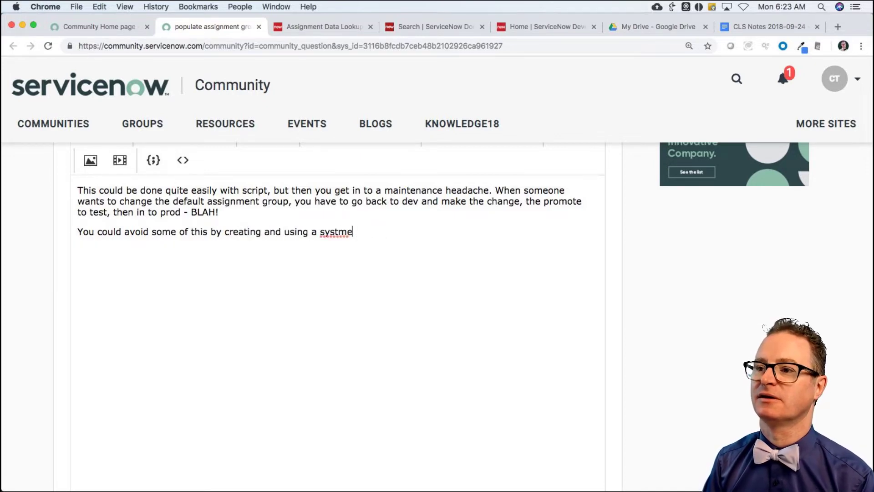
text(em prope)
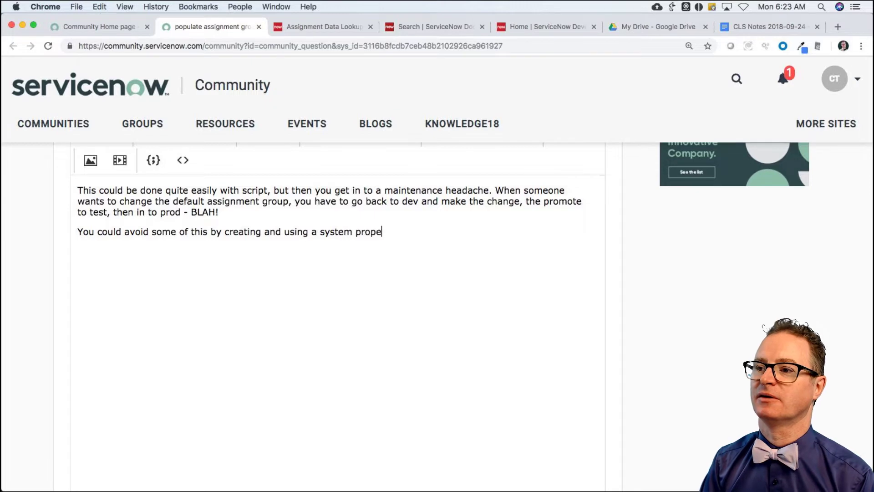
text(rty, but it)
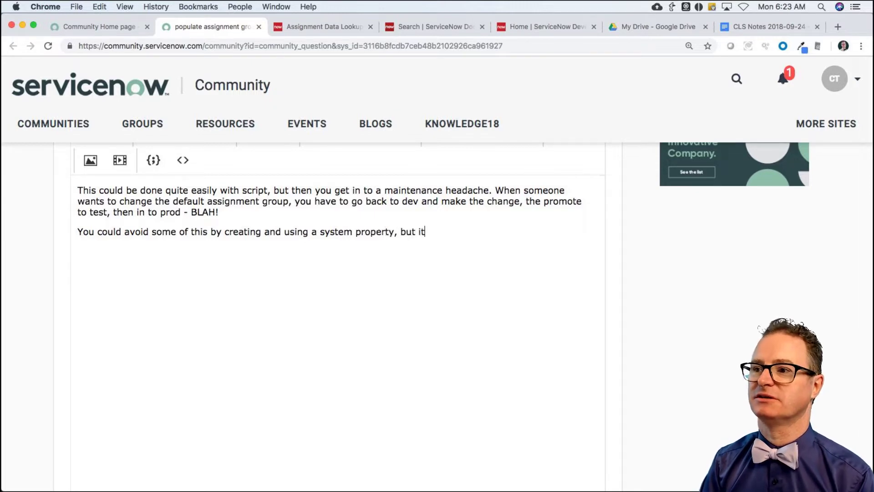
- Finish the second paragraph with "still feels a bit "hard coded" to me in terms of script."
text( still feels a )
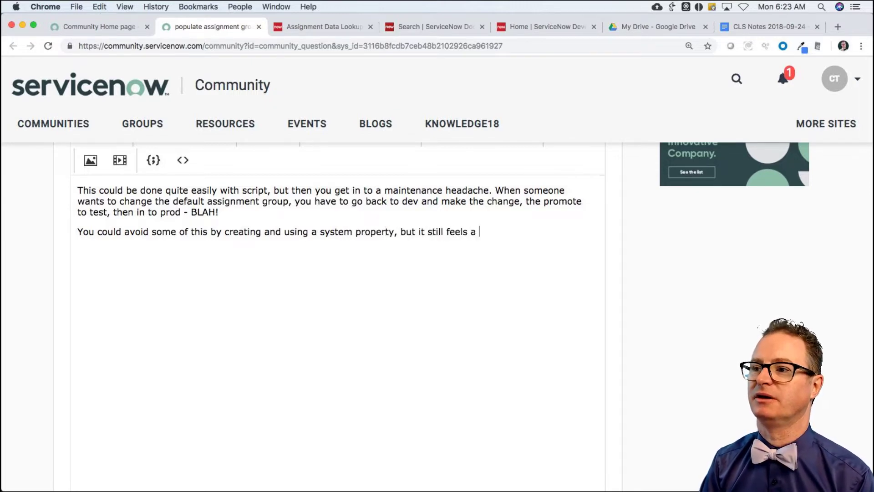
text(bit "hard coded)
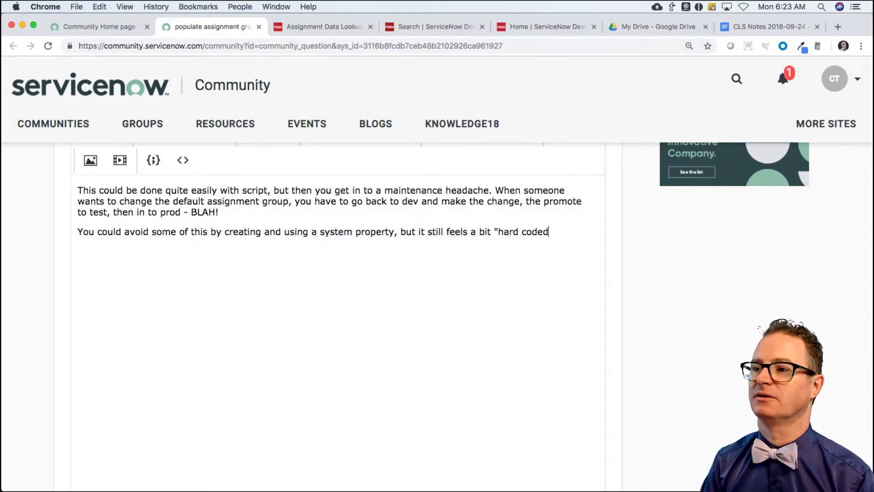
text(")
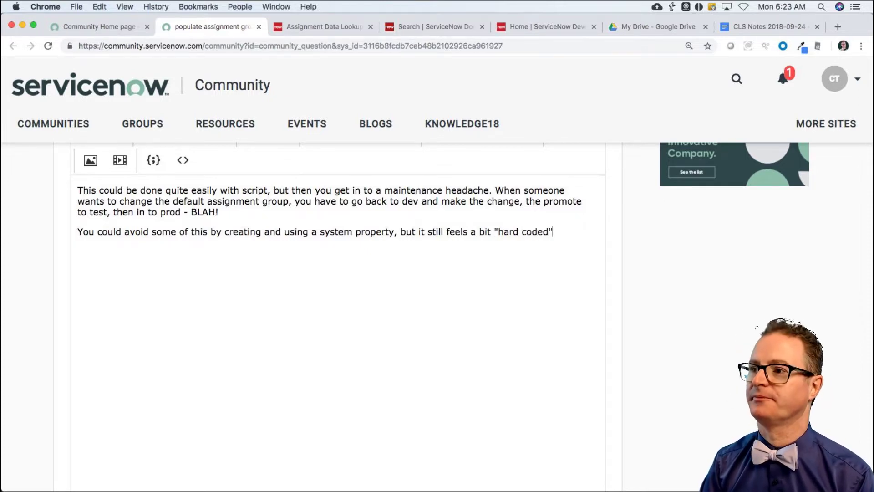
text( to me in terms of )
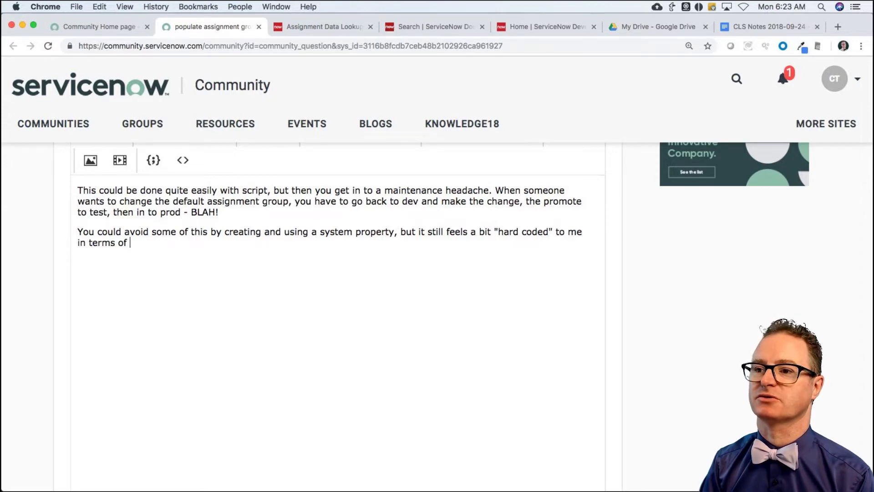
text(script.)
key(Return)
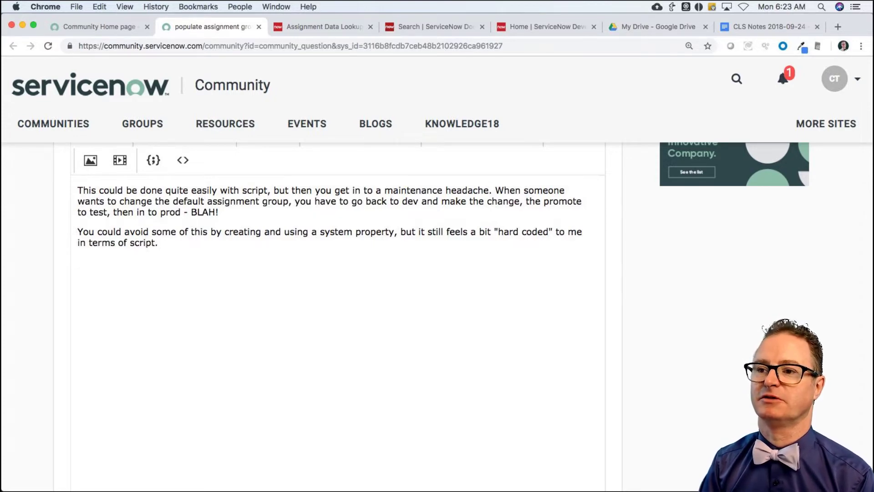
- Start a third paragraph with "My first recommendation is to look in to building a data lookup"
text(My first recommen)
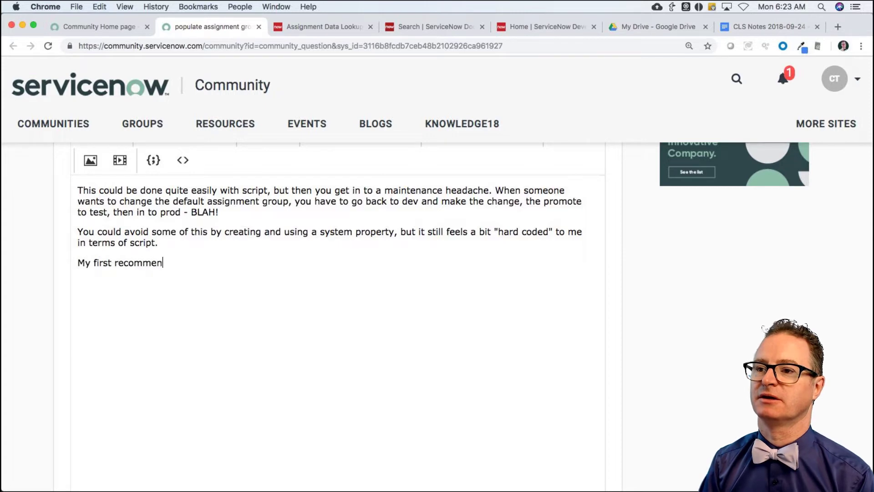
text(dation is to )
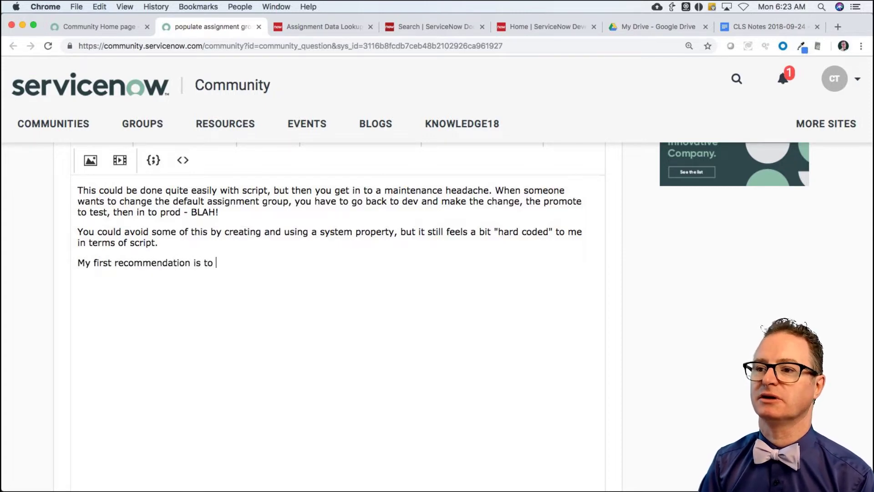
text(look in to building)
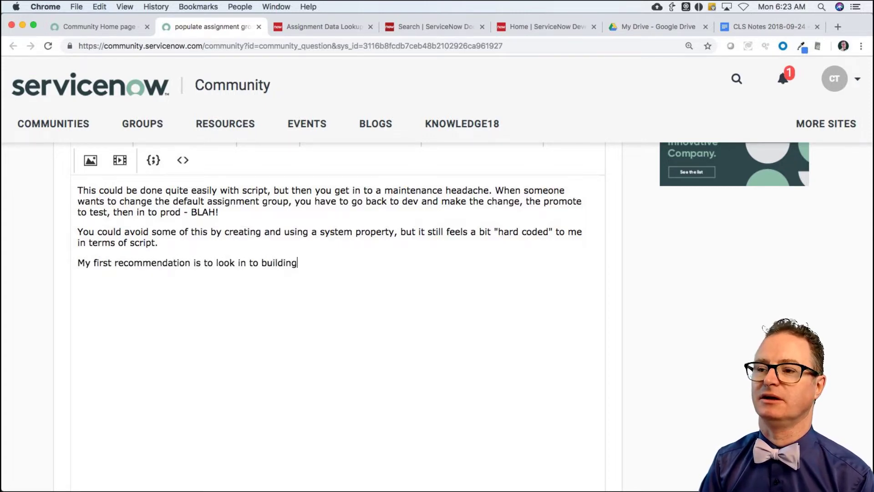
text( a da)
key(BackSpace)
key(BackSpace)
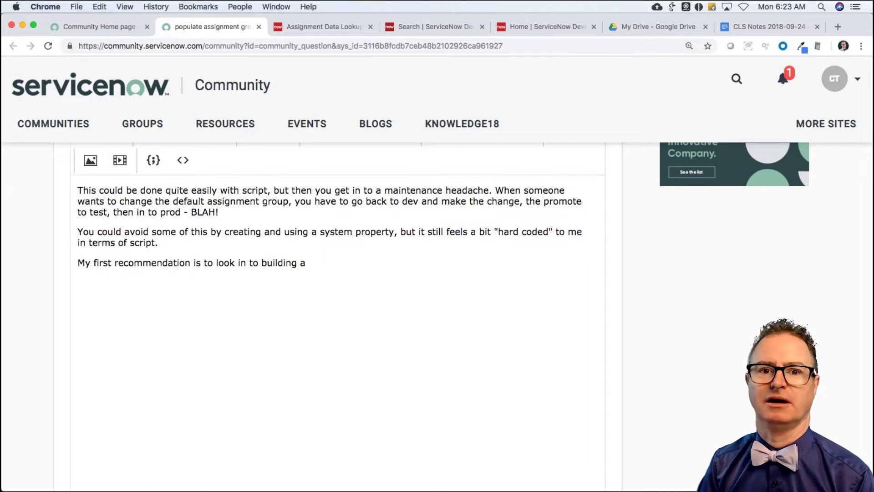
text(data lookup )
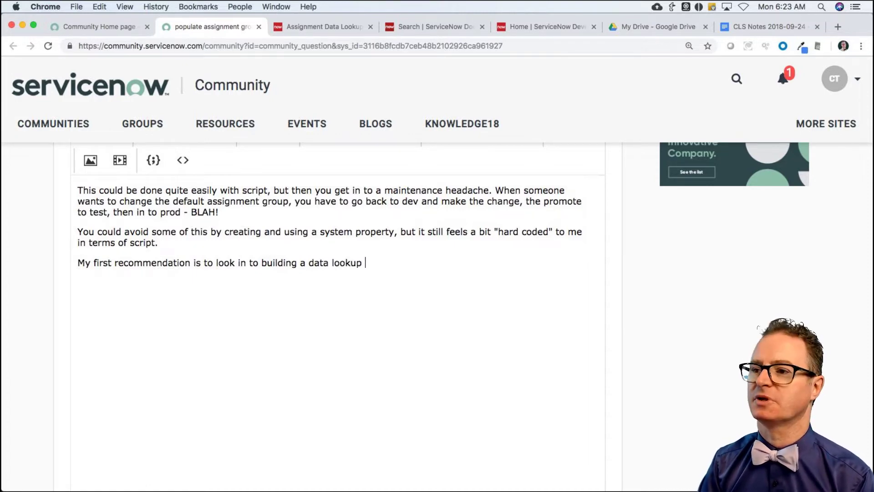
- Complete the recommendation sentence with "table so you can simply match the criteria and set values."
text(table so you can simple)
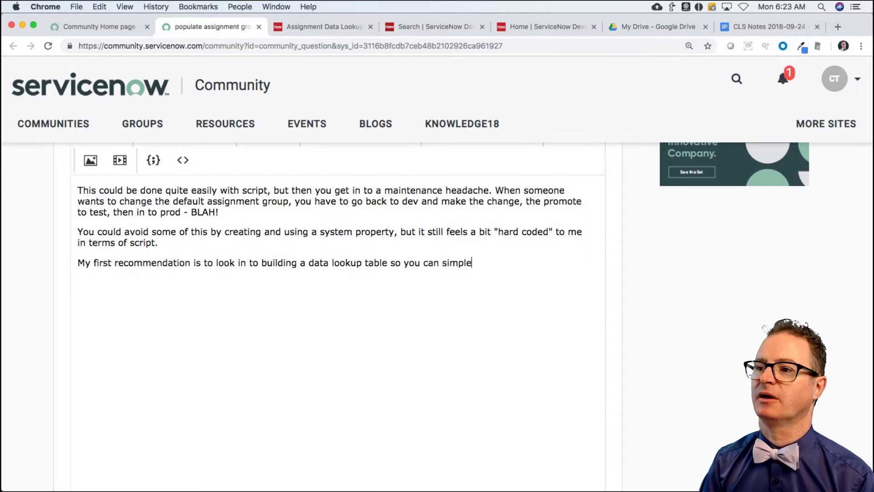
key(BackSpace)
text(y match the cirt)
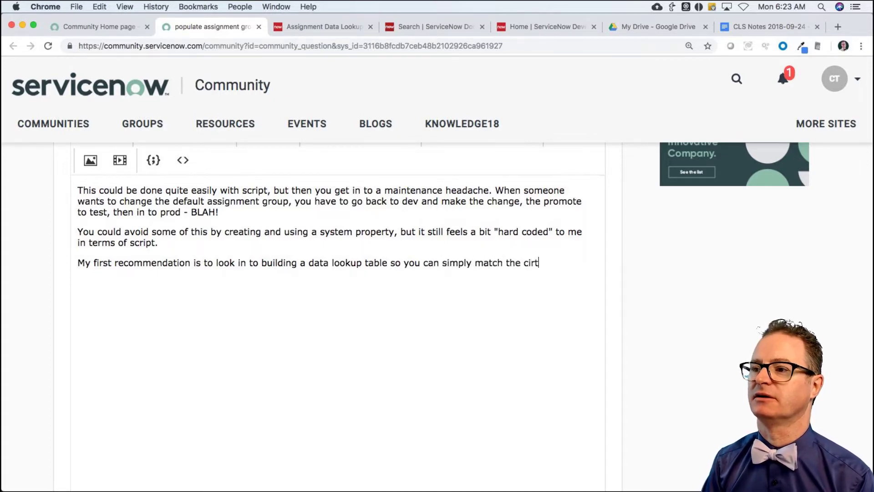
key(BackSpace)
key(BackSpace)
key(BackSpace)
text(riteria )
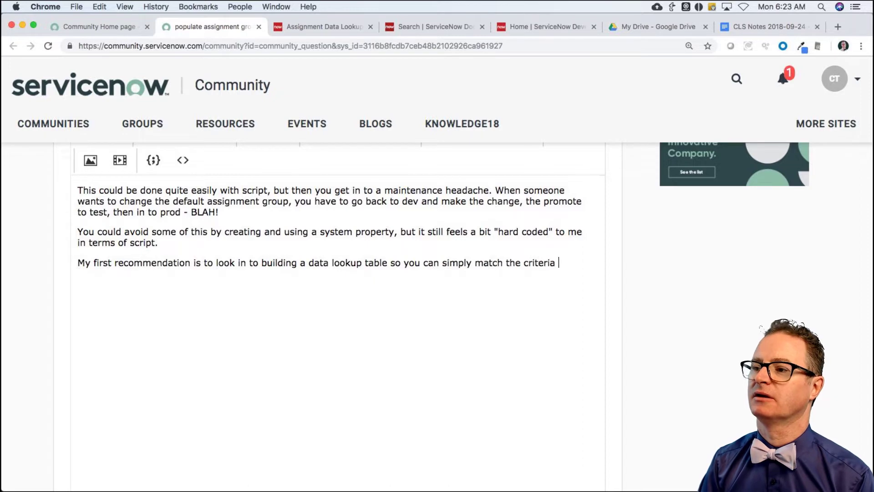
text(against)
key(BackSpace)
key(BackSpace)
key(BackSpace)
key(BackSpace)
key(BackSpace)
key(BackSpace)
text(nd a)
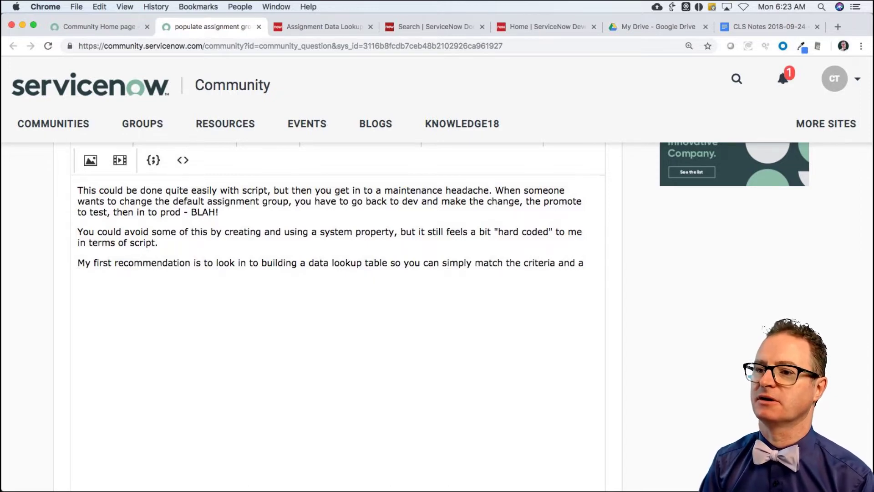
key(BackSpace)
text(set values.)
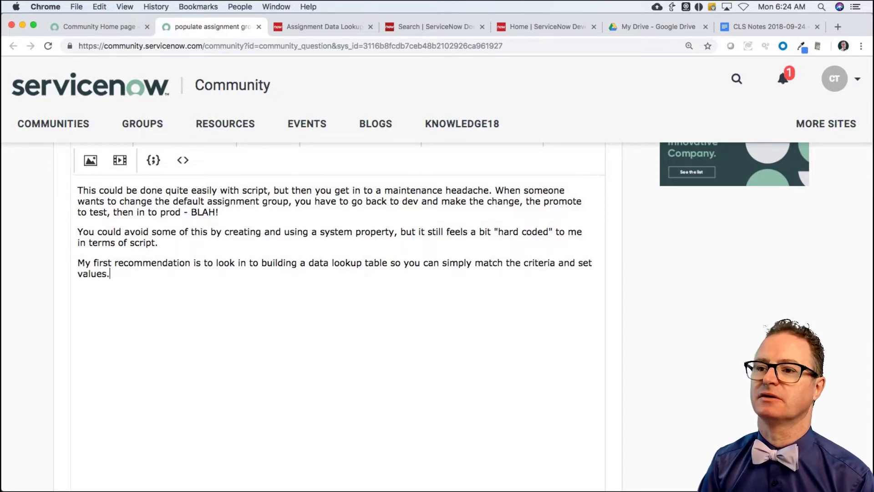
- Add the text "This implies that all matching criteria is on the record you want to set" to the third paragraph
text( This implies that al)
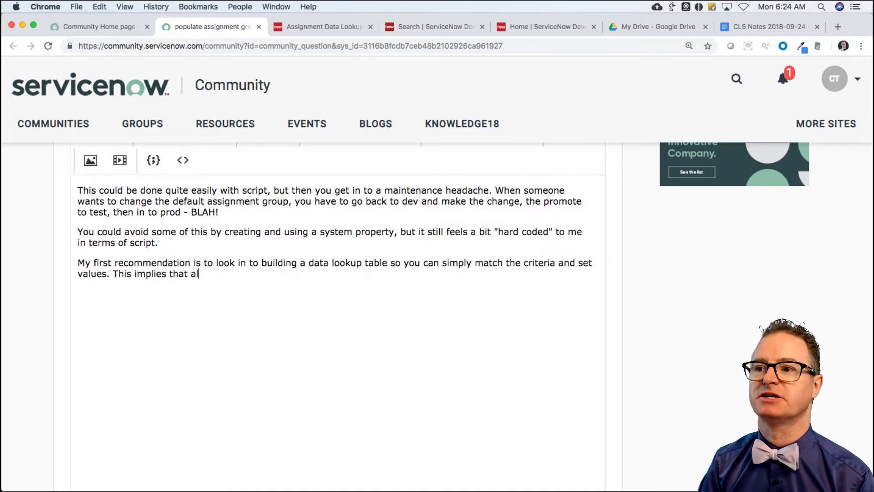
text(l matching cr)
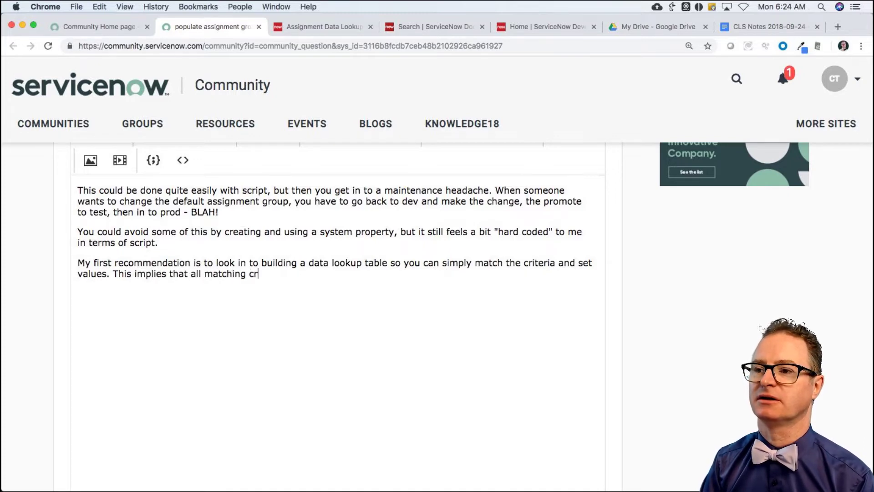
text(iteria is on the)
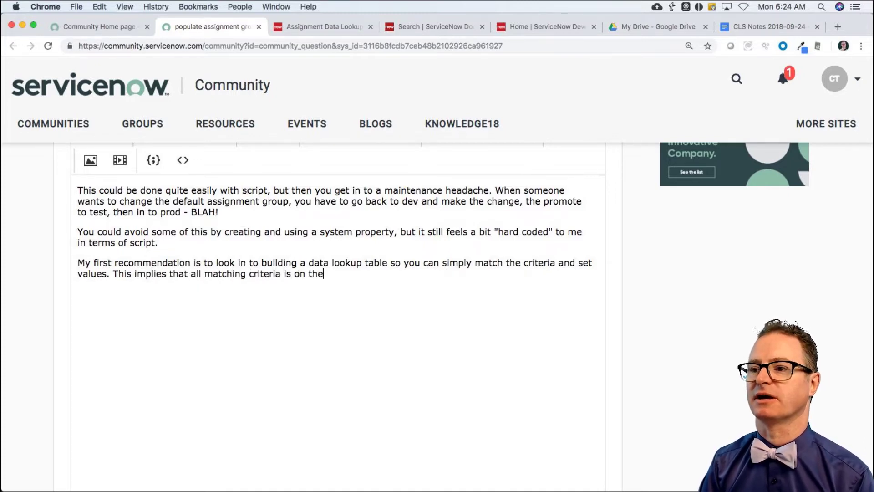
text( record)
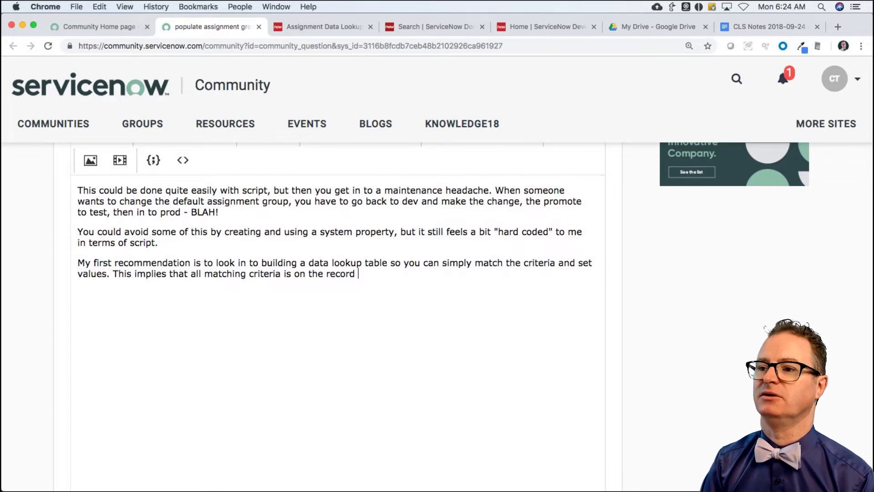
text( you want to set)
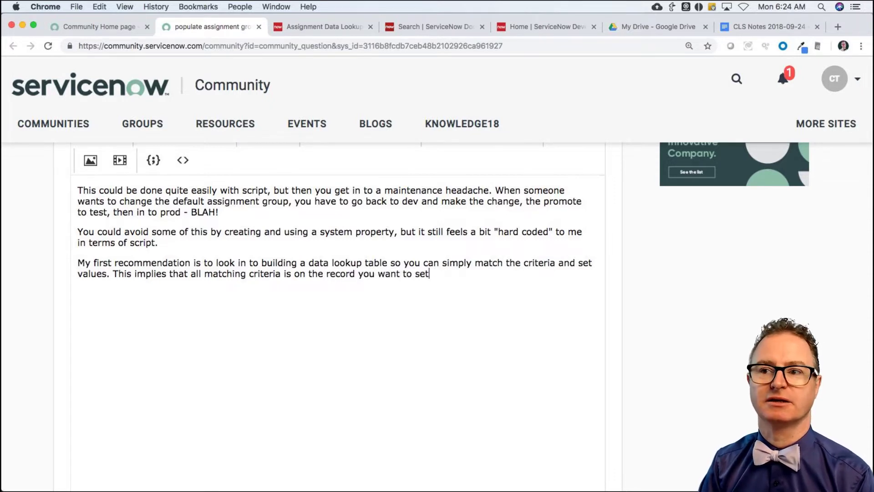
- End that sentence and close the third paragraph with "I.e. no dot-walking is involved."
text(. Ie..)
key(BackSpace)
key(BackSpace)
key(BackSpace)
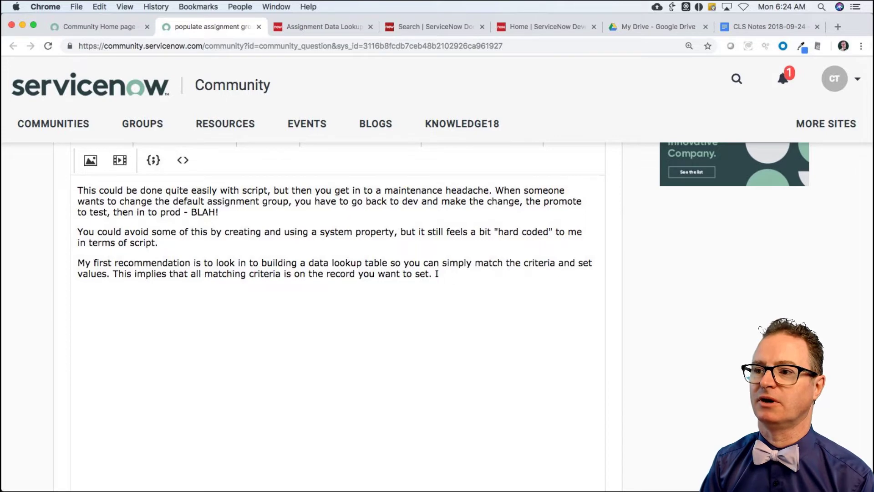
text(.e. no dot-)
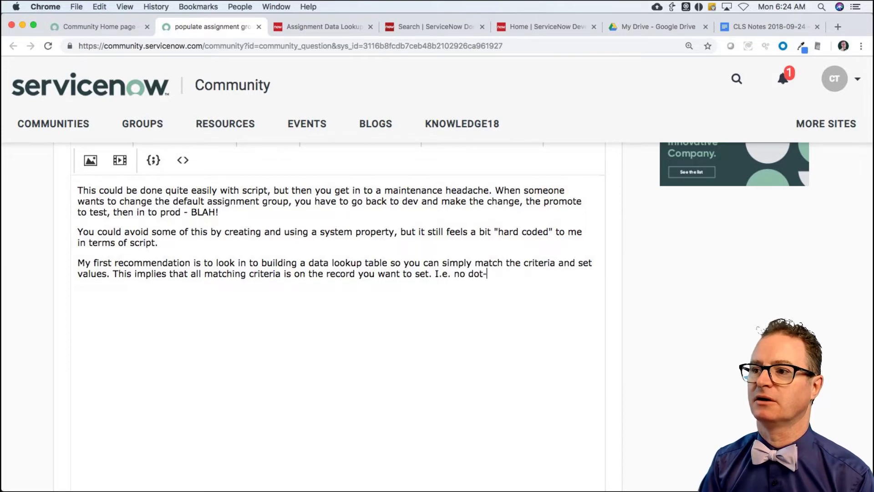
text(walking is involved.)
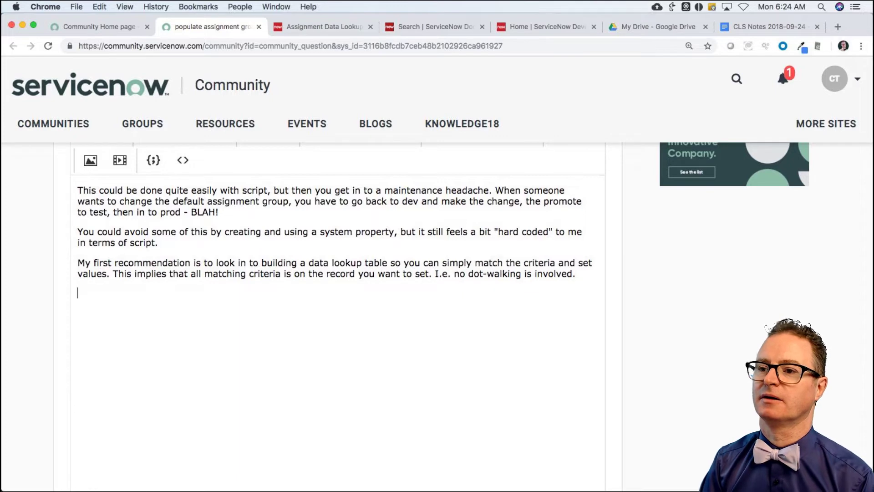
- Insert the copied "Custom data lookup" link below the third paragraph and post the reply
text(Custom data lookup)
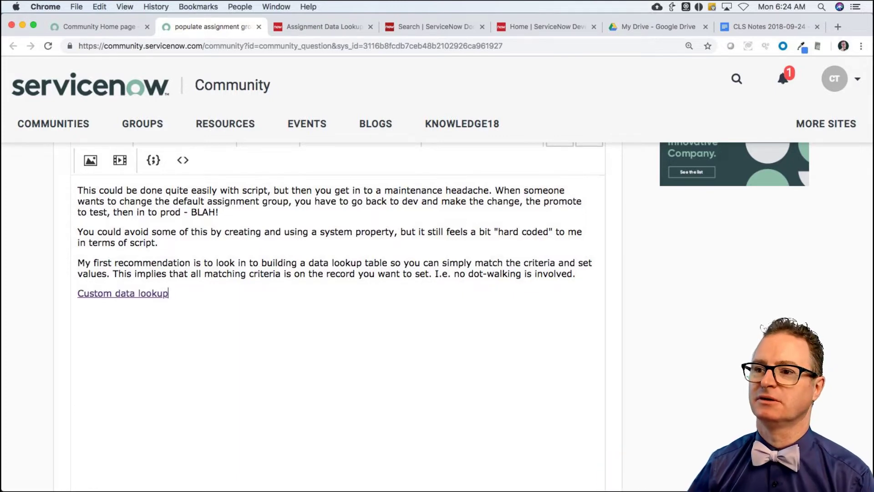
scroll(228, 340, down, 5)
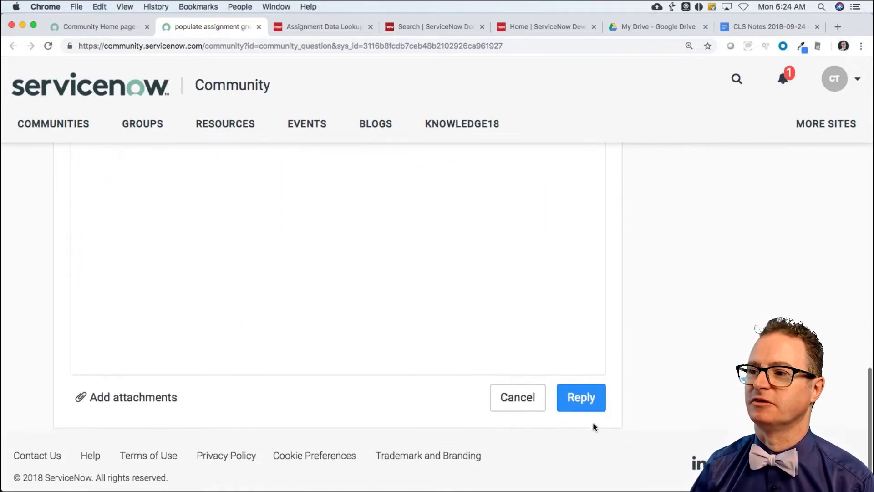
click(584, 396)
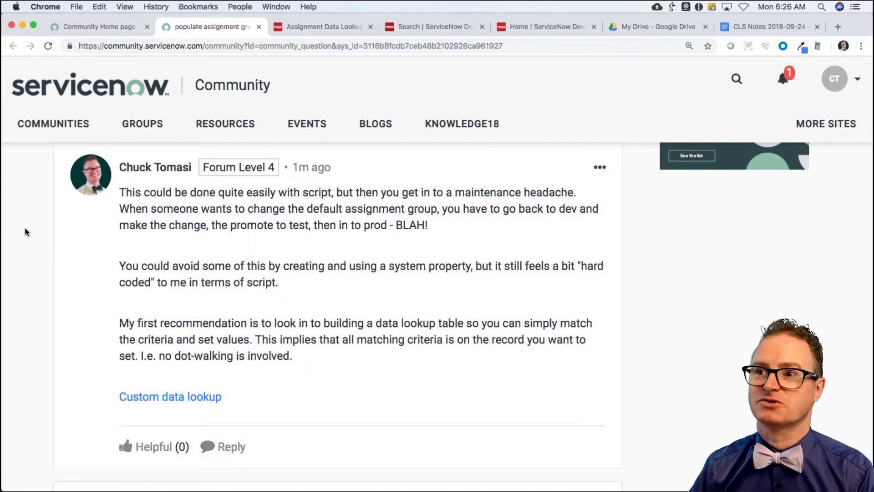
- Close the answered question, reload the community home page and filter its content list to unreplied questions
click(259, 28)
click(109, 27)
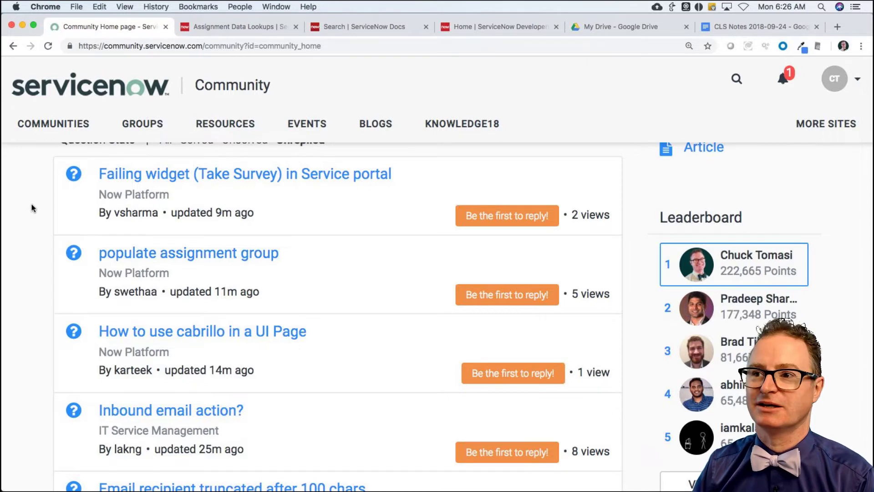
scroll(31, 208, up, 2)
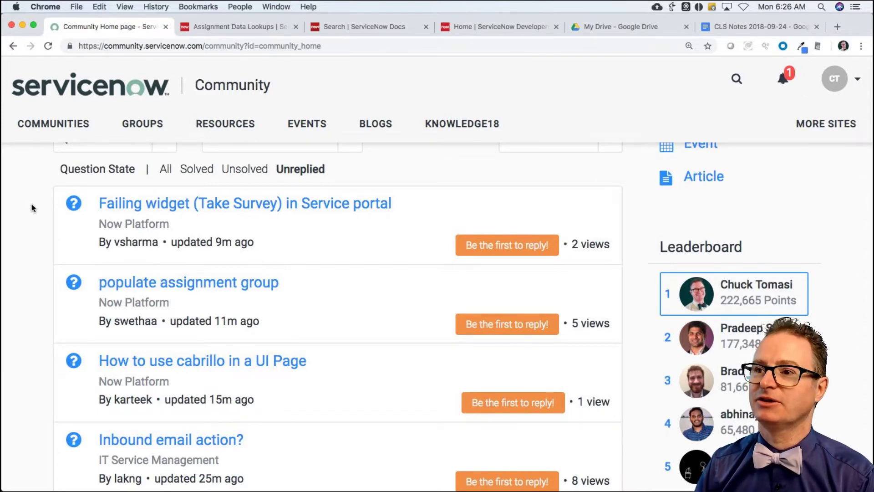
click(296, 172)
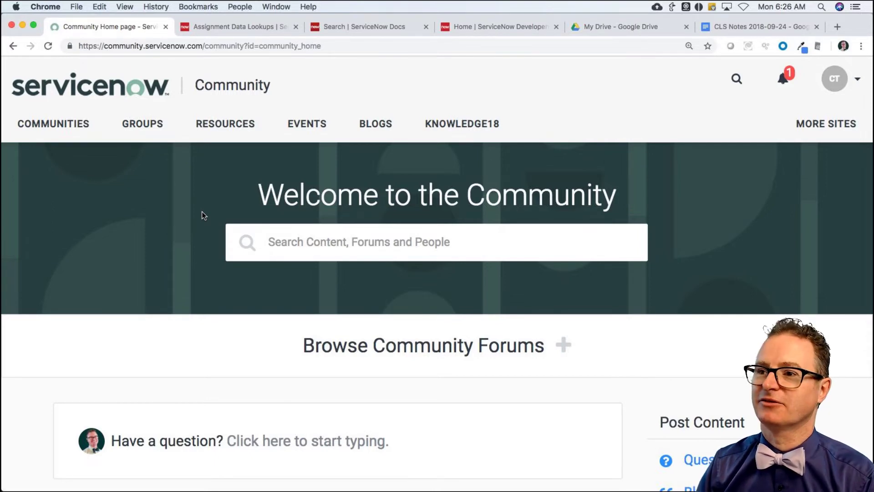
scroll(179, 275, down, 7)
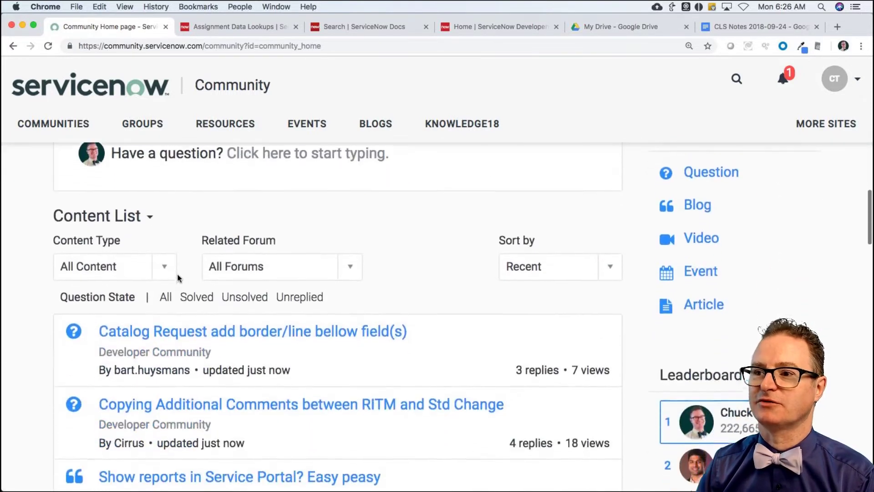
click(289, 275)
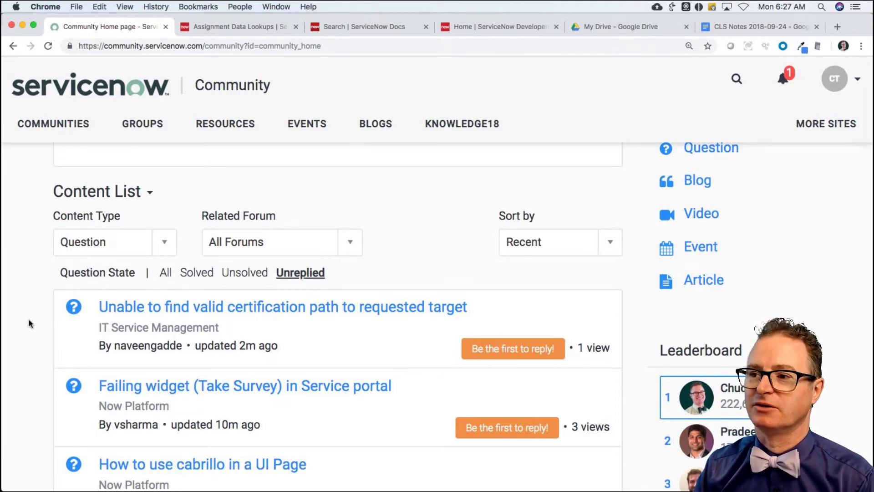
- Open the question "Unable to find valid certification path to requested target" in its own tab and read its description
scroll(30, 322, down, 3)
scroll(28, 320, down, 1)
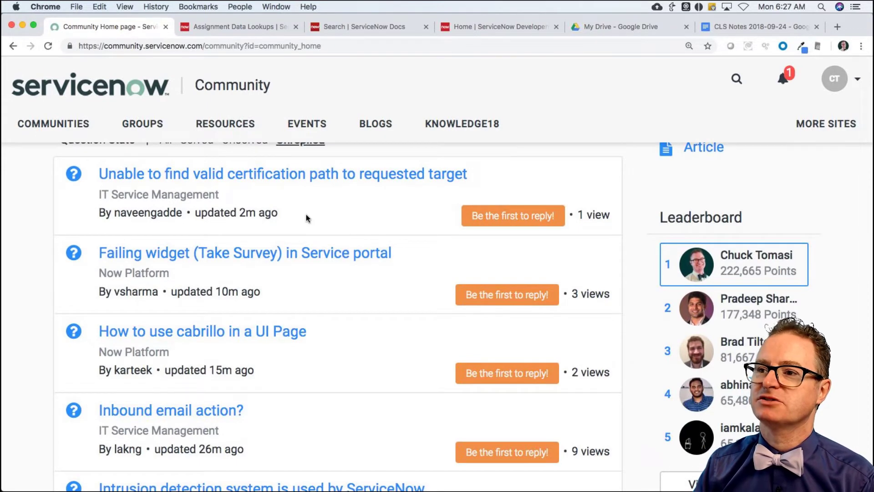
super+click(349, 177)
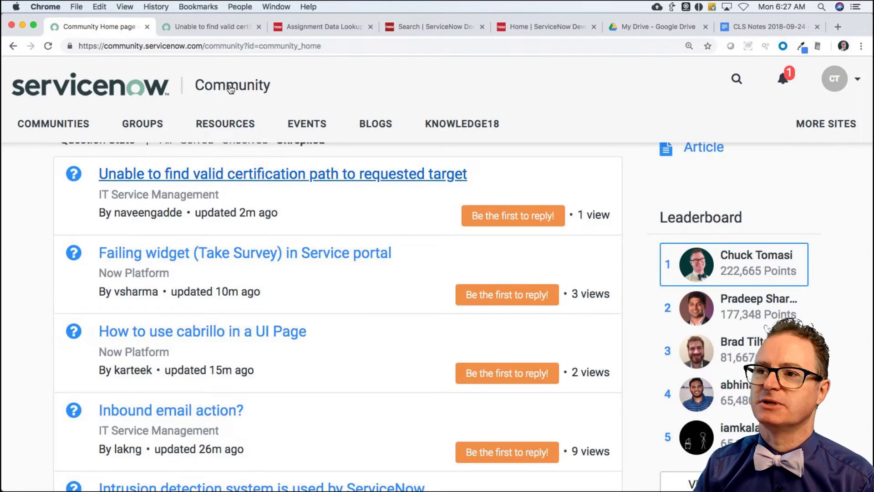
click(212, 26)
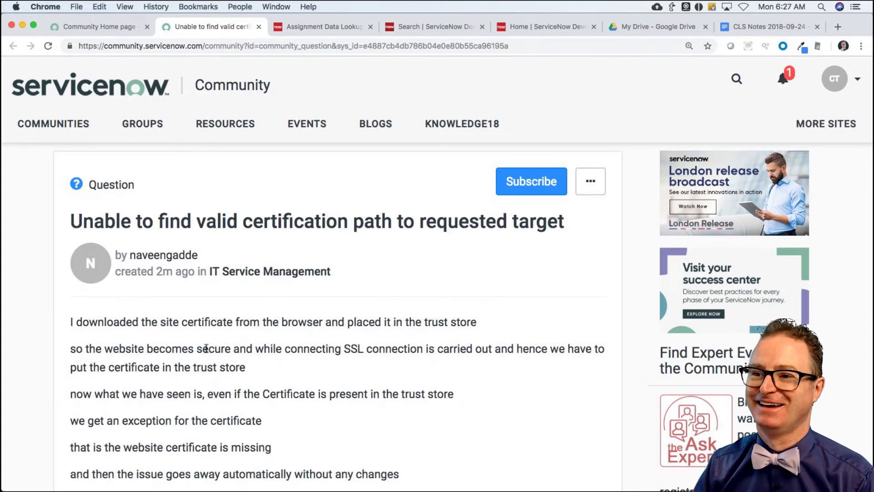
scroll(49, 338, down, 2)
scroll(49, 339, down, 2)
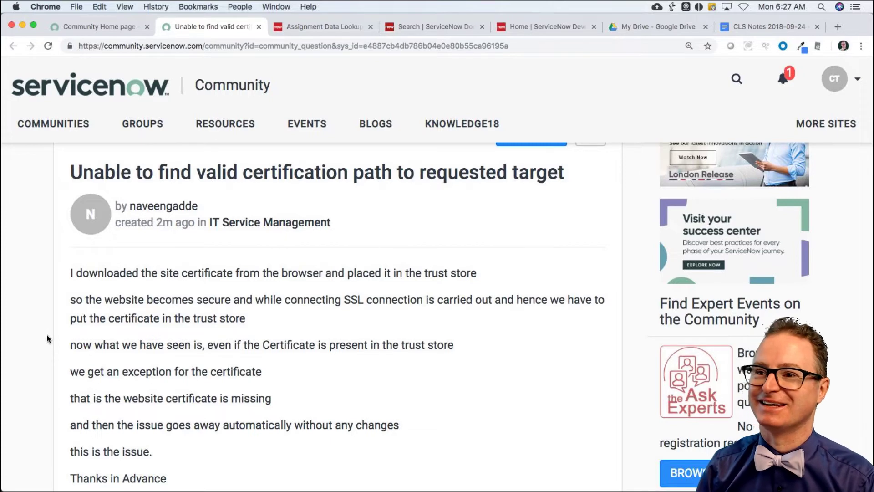
scroll(48, 338, down, 1)
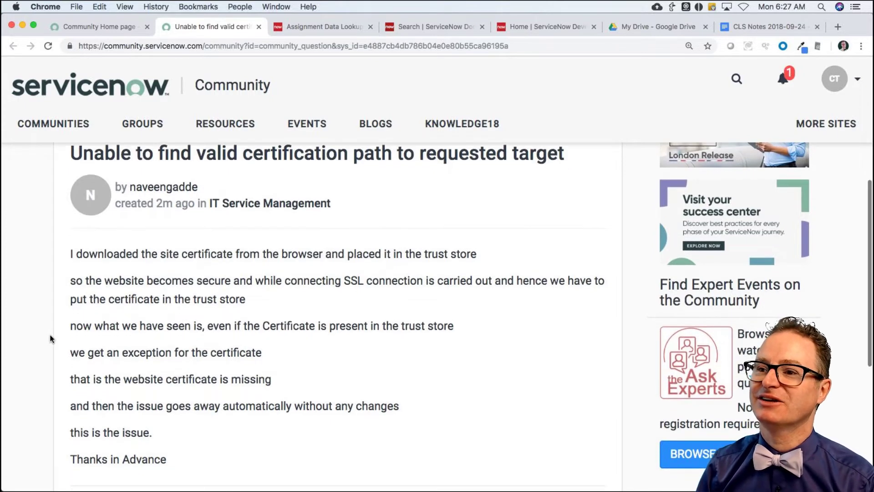
scroll(50, 339, up, 1)
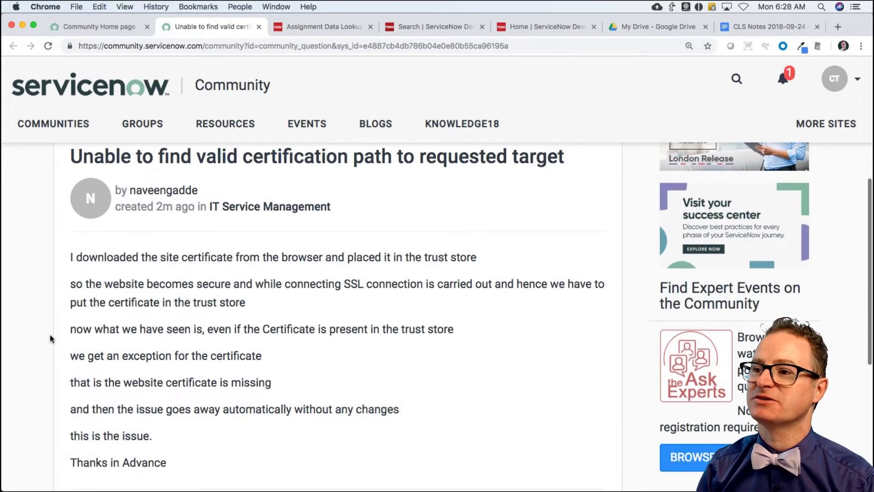
scroll(50, 339, down, 3)
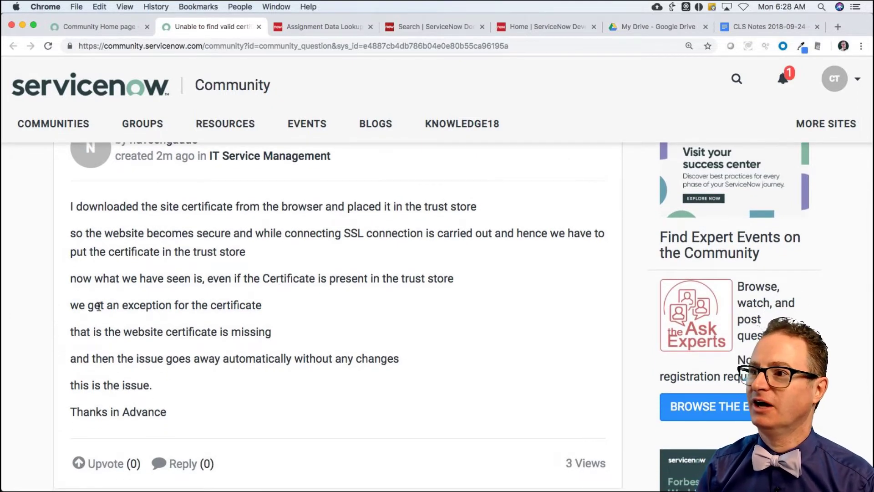
- Subscribe to the certification path question and close it
scroll(98, 306, up, 5)
click(534, 182)
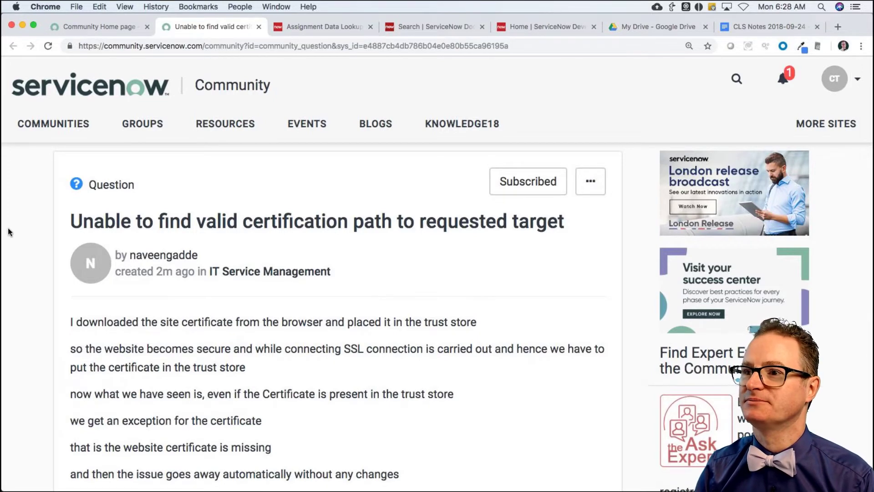
key(super+w)
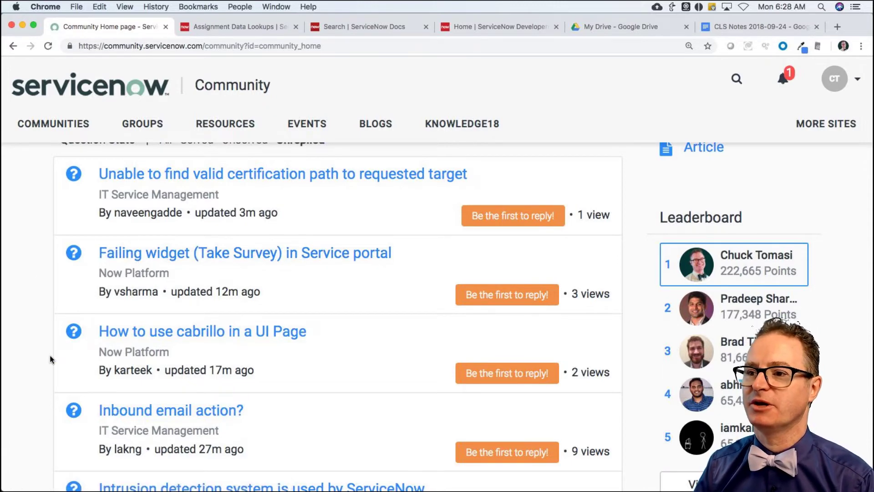
- Open the question "Inbound email action?" in its own tab, read it and subscribe to it
scroll(50, 355, down, 3)
super+click(167, 333)
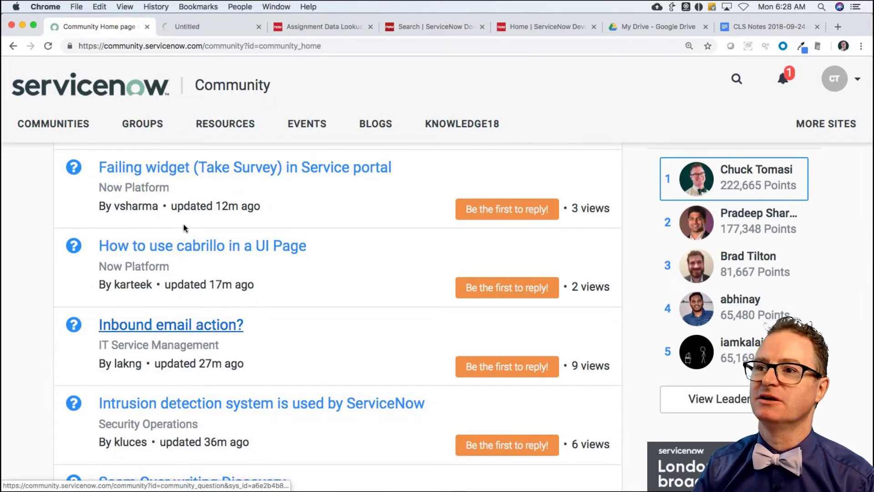
click(208, 27)
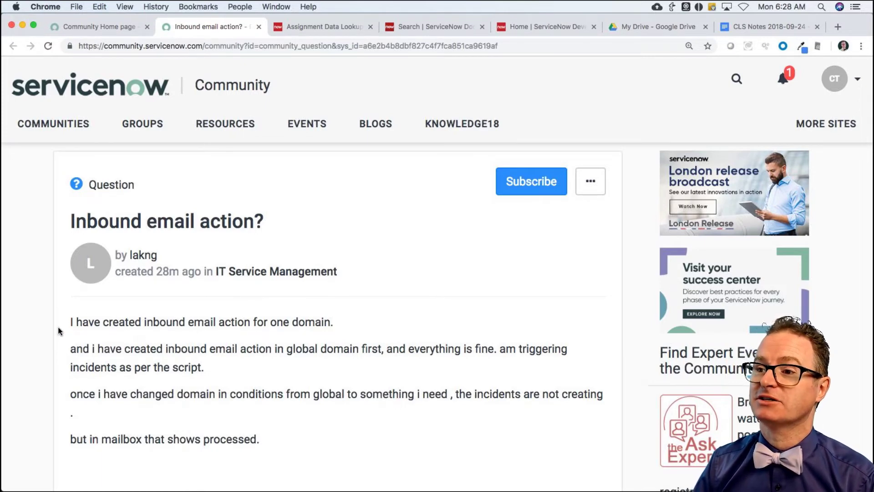
scroll(67, 330, down, 3)
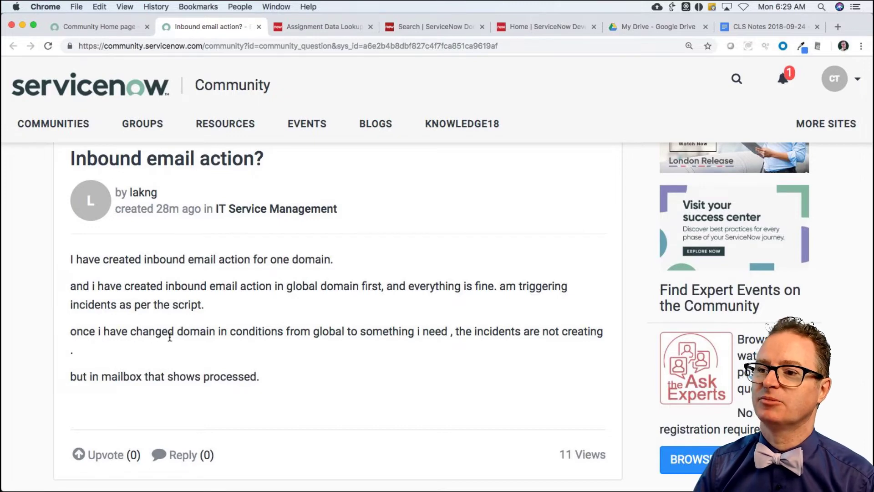
scroll(310, 349, down, 3)
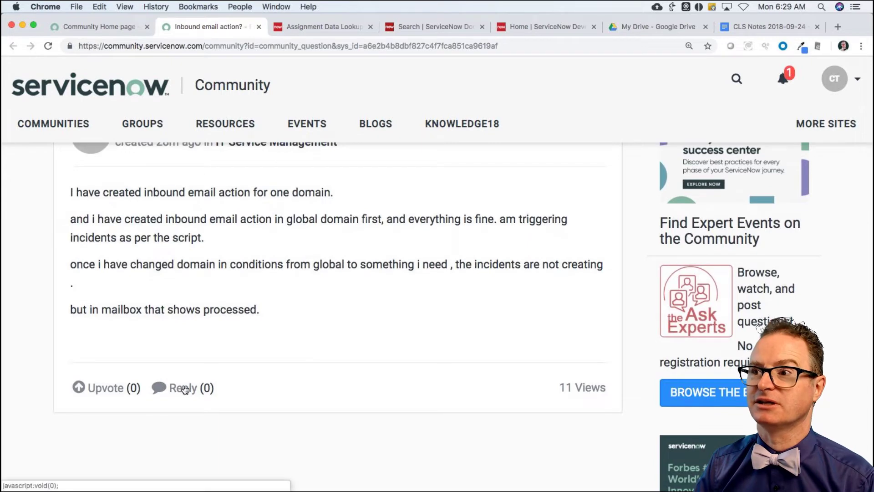
scroll(394, 276, up, 5)
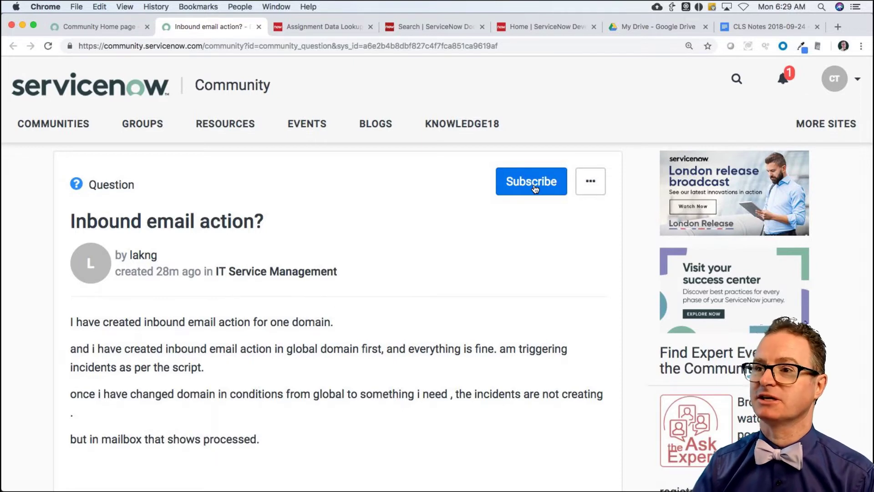
click(535, 189)
- Return to the community home page and look through the older unreplied questions for one to answer
click(101, 28)
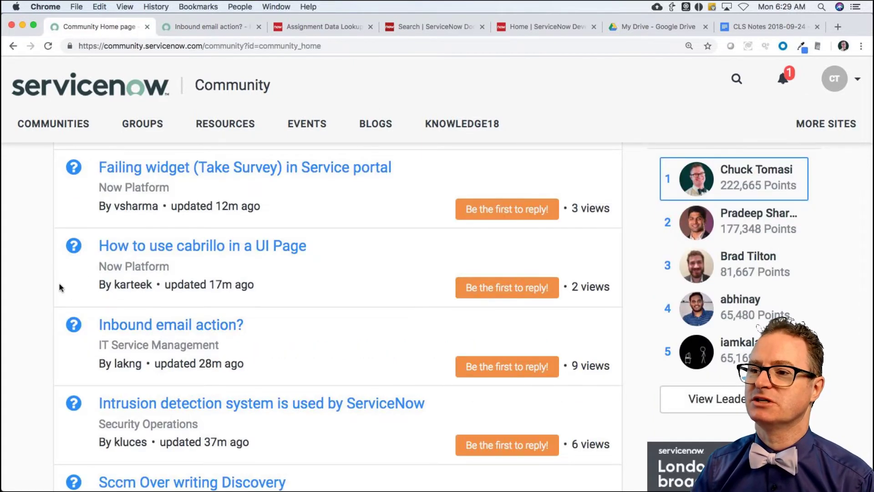
scroll(59, 284, down, 2)
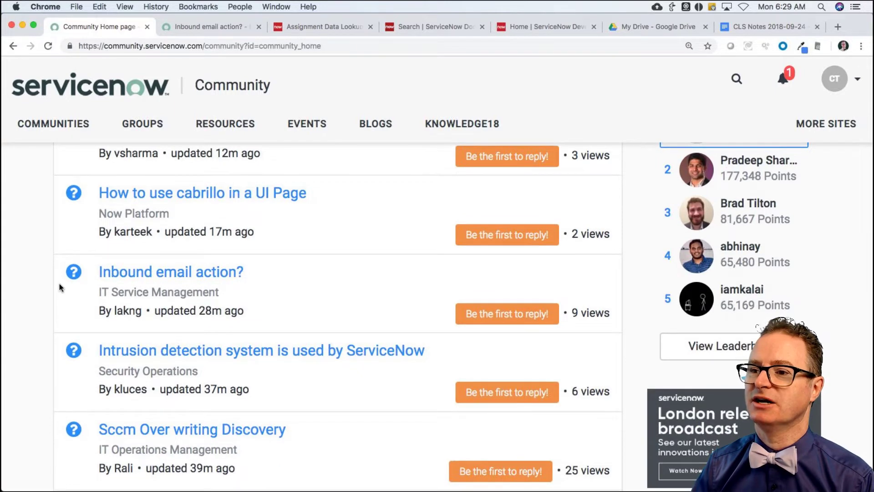
scroll(59, 283, down, 5)
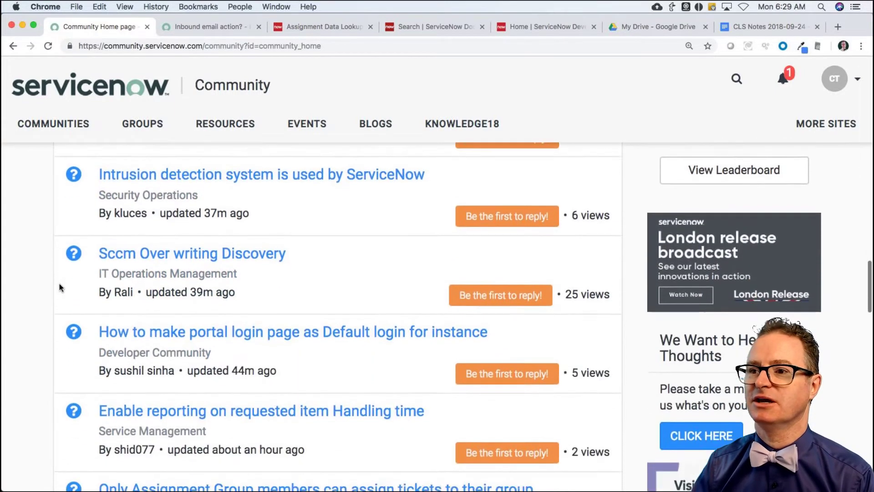
scroll(72, 280, down, 2)
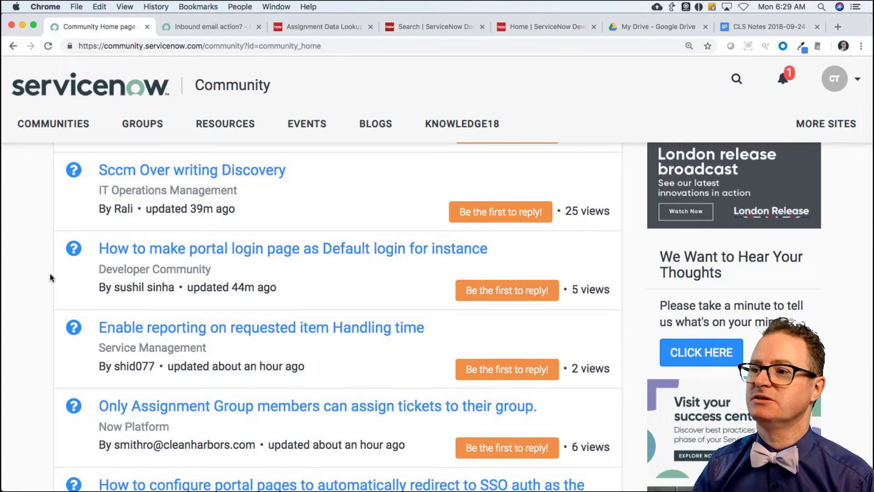
scroll(51, 277, down, 1)
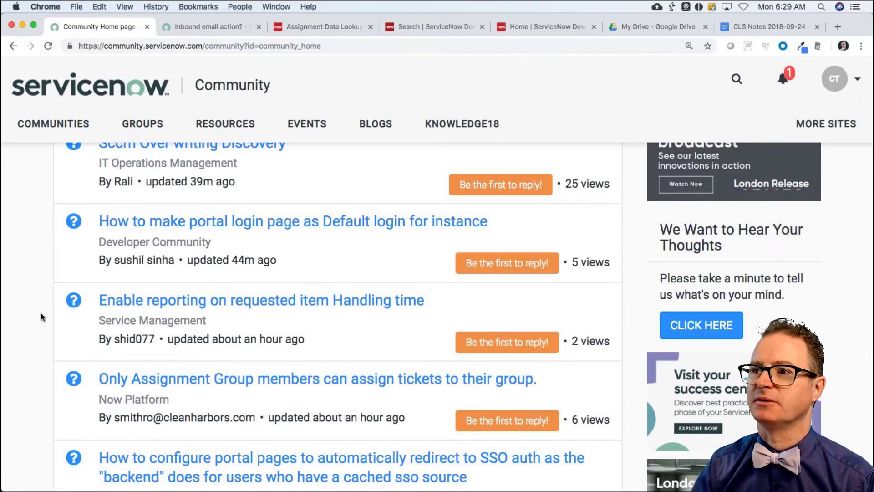
- Search the London product documentation for "portal login page" and review the first results
click(424, 25)
triple_click(683, 141)
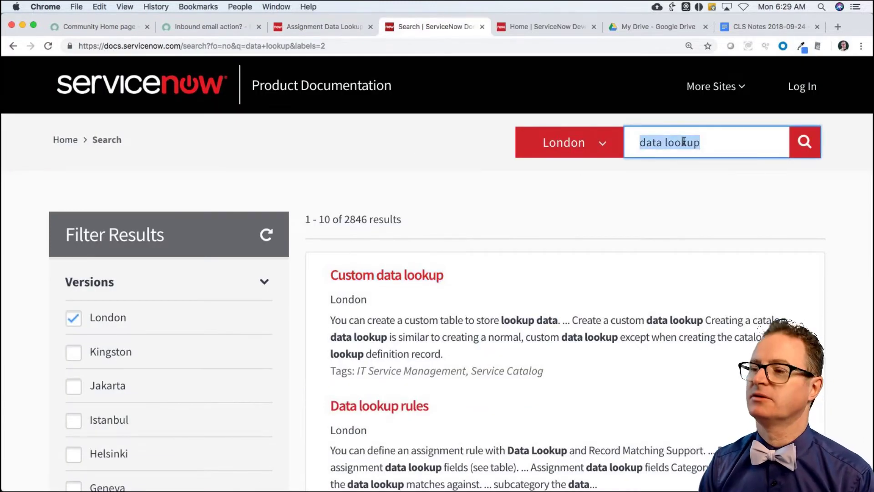
text(port )
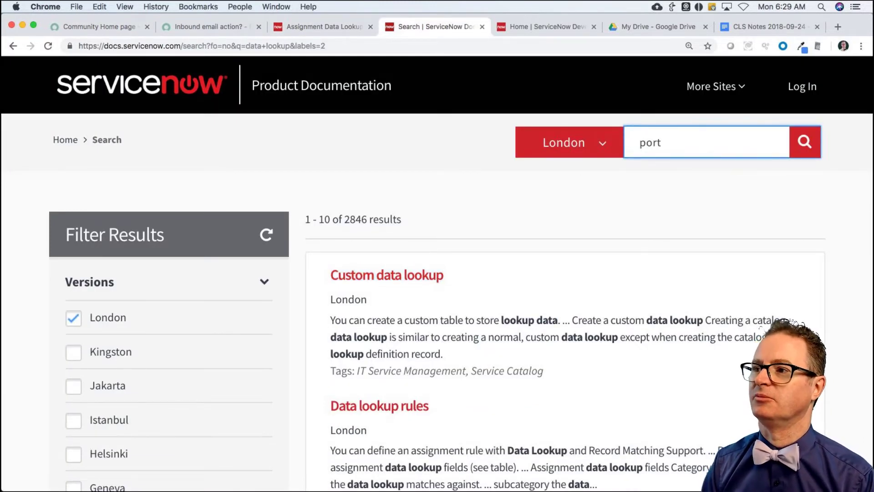
text(al login p)
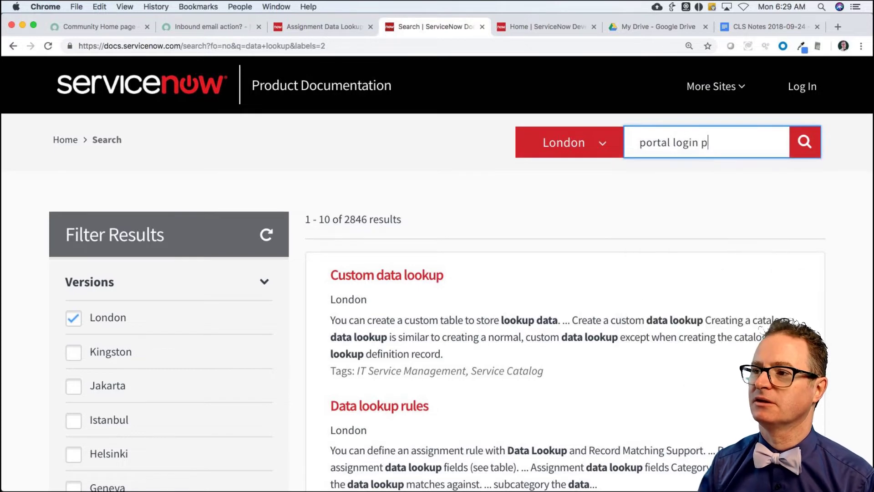
text(age)
key(Return)
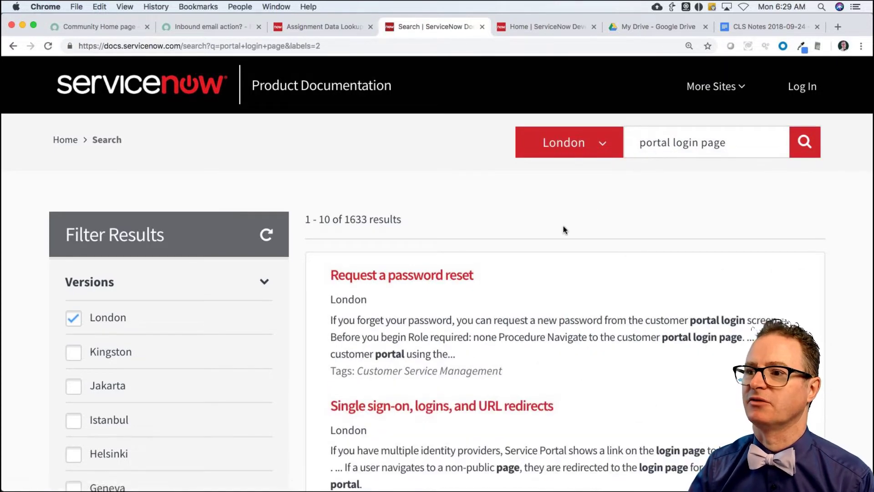
scroll(536, 321, down, 3)
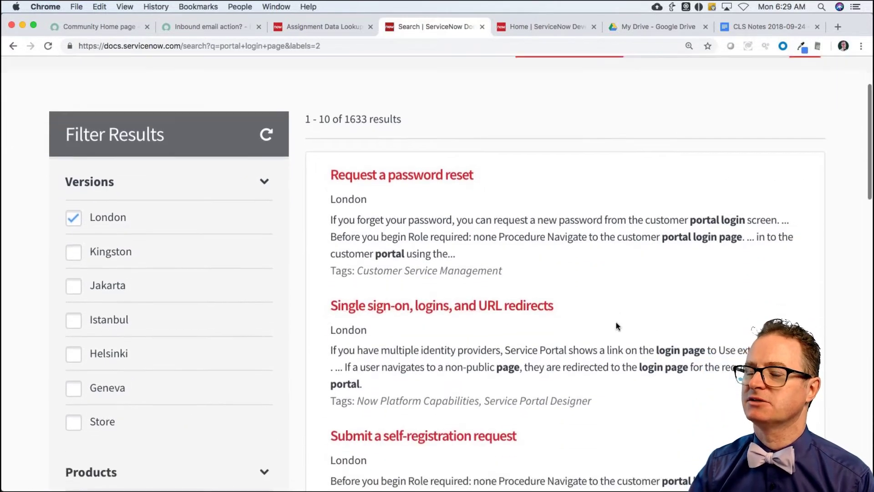
scroll(615, 321, down, 1)
scroll(592, 307, down, 1)
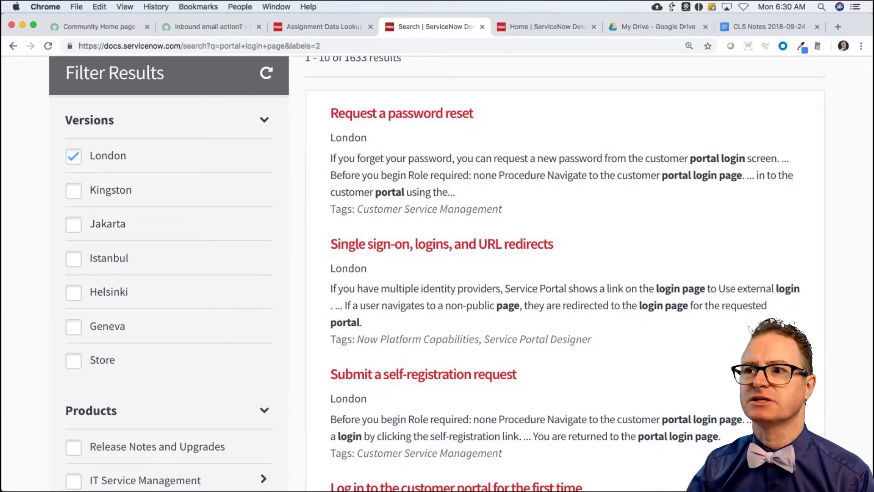
- Close the "Inbound email action?" question and open "How to make portal login page as Default login for instance" to read its details
click(187, 27)
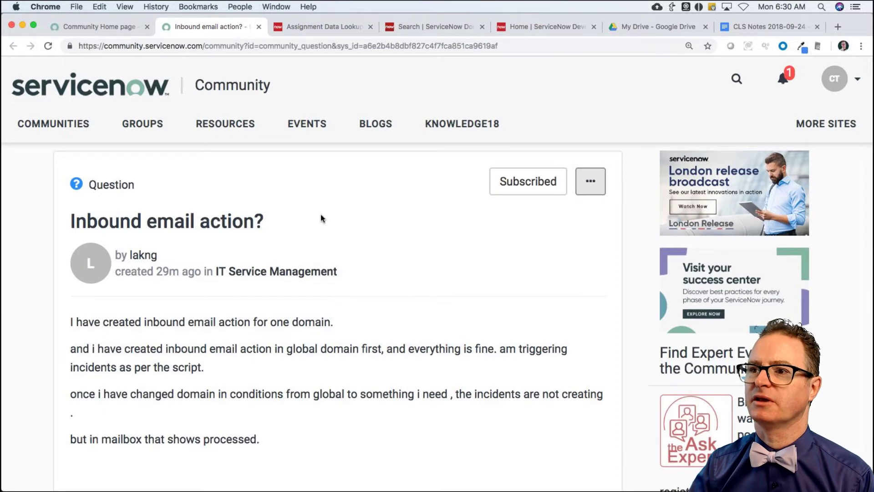
key(super+w)
click(96, 24)
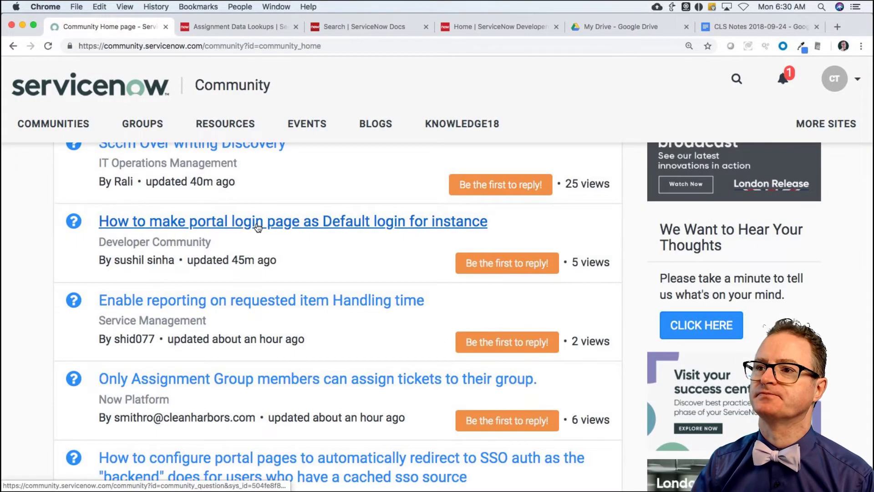
super+click(244, 223)
click(234, 26)
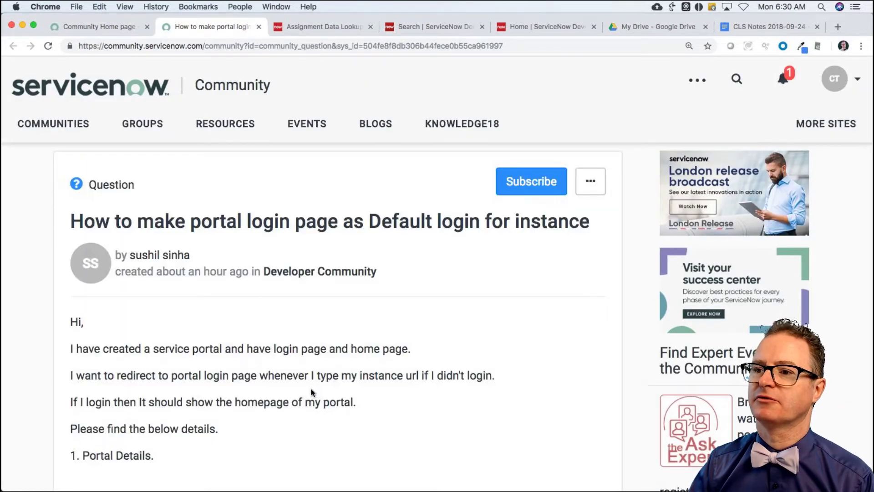
scroll(318, 389, down, 5)
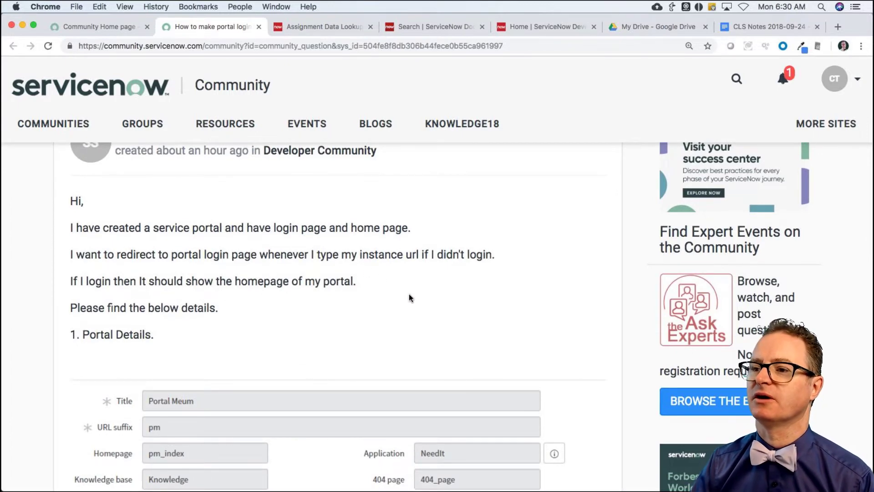
scroll(409, 294, down, 3)
scroll(409, 293, down, 15)
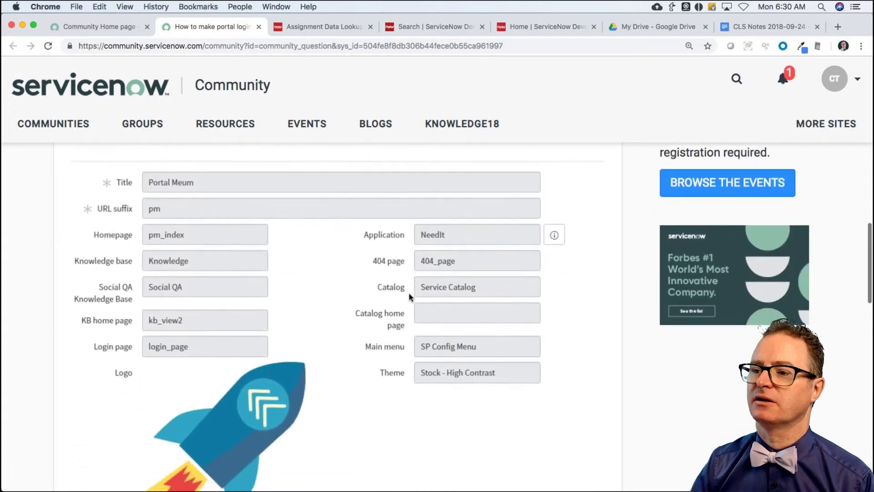
- Read the rest of the portal login question and post the reply "Are you using SSO?"
scroll(409, 293, down, 1)
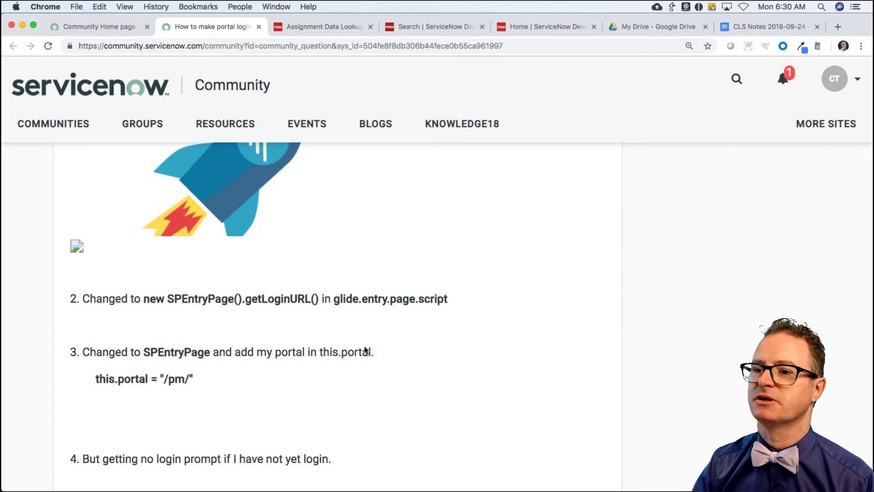
scroll(340, 363, down, 3)
scroll(340, 364, down, 15)
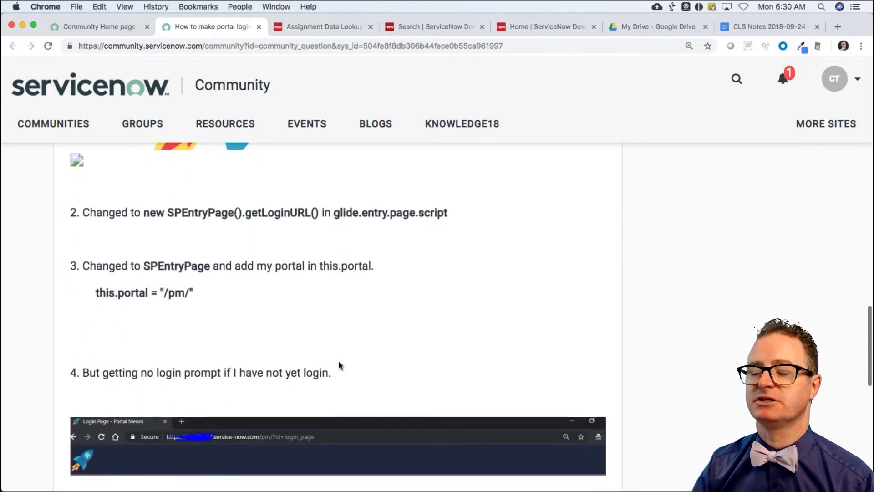
scroll(339, 365, down, 5)
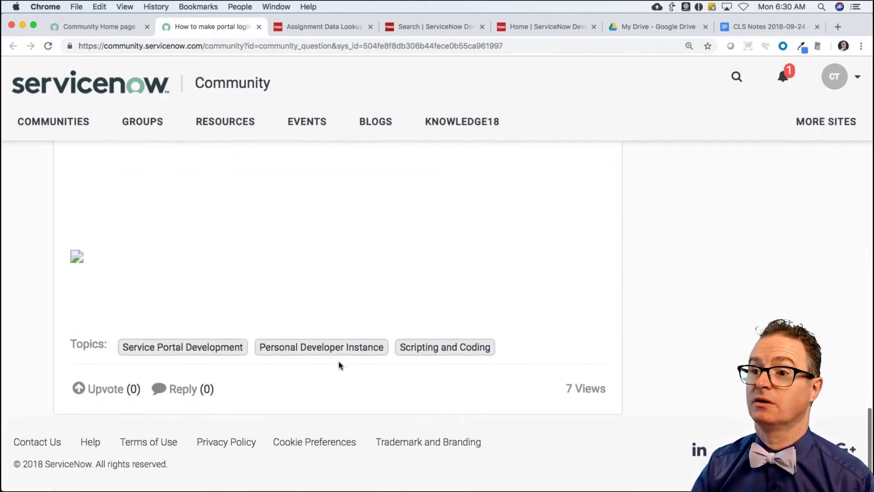
click(188, 393)
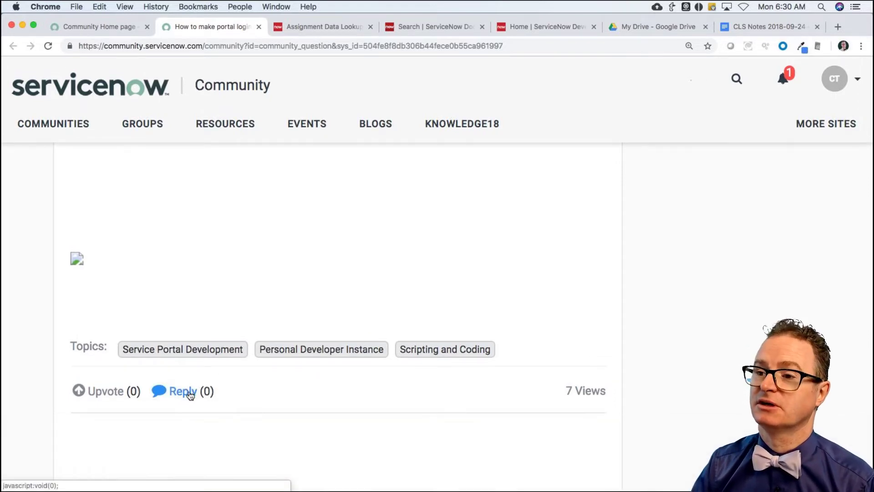
scroll(255, 394, down, 5)
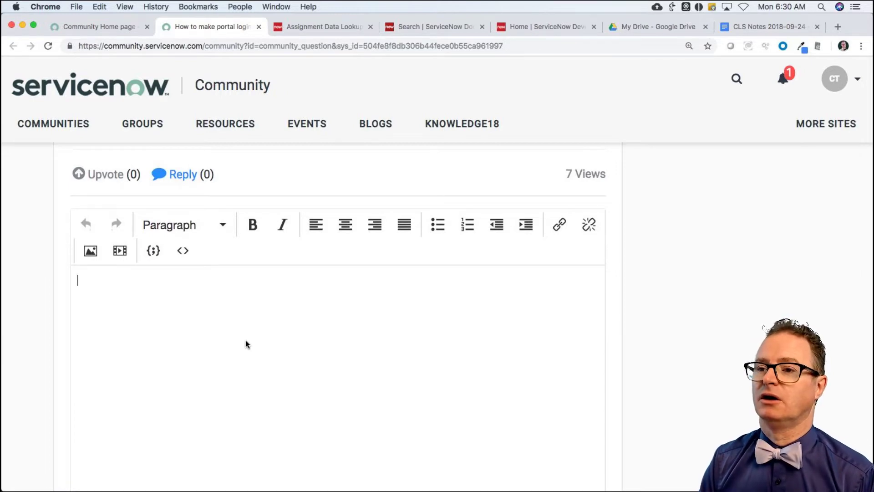
text(Are you using SSO?)
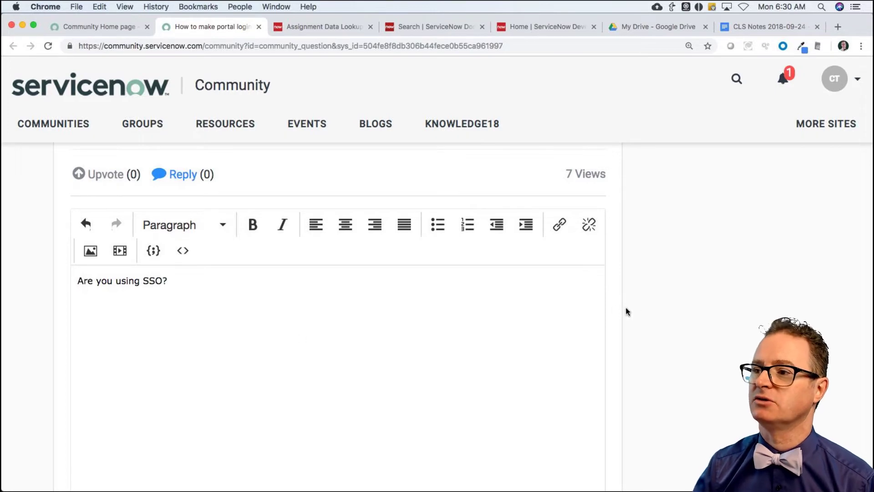
scroll(650, 309, down, 10)
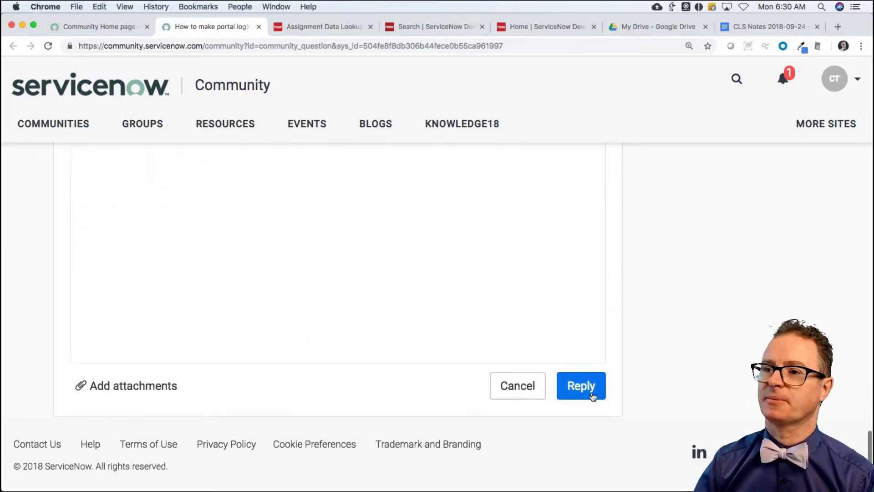
click(592, 395)
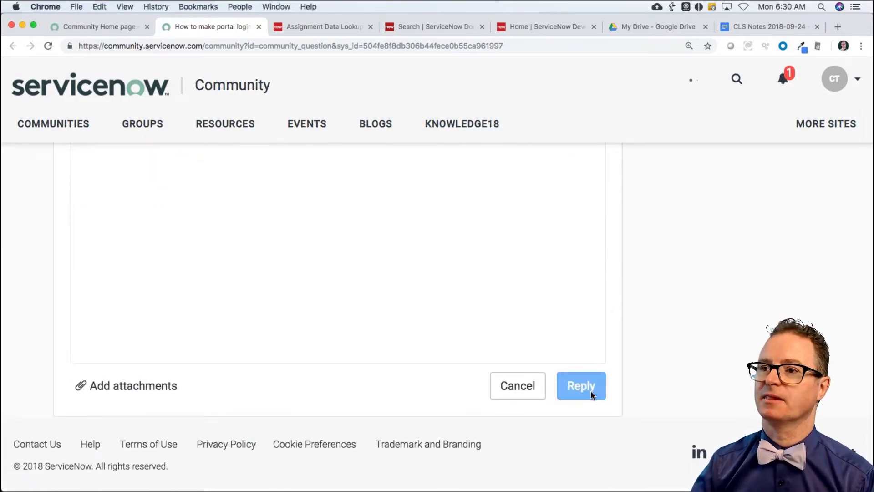
- Close the portal login question, and open and read "Only Assignment Group members can assign tickets to their group." in its own tab
click(258, 28)
scroll(285, 357, down, 2)
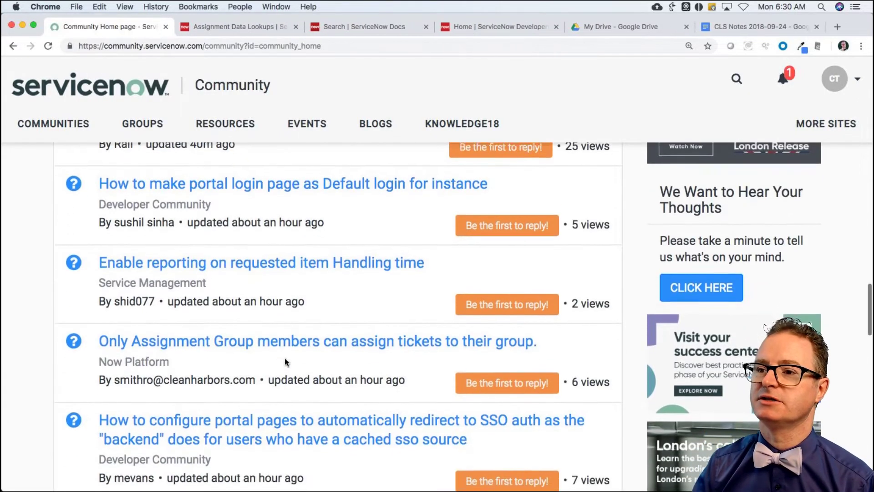
scroll(285, 357, down, 1)
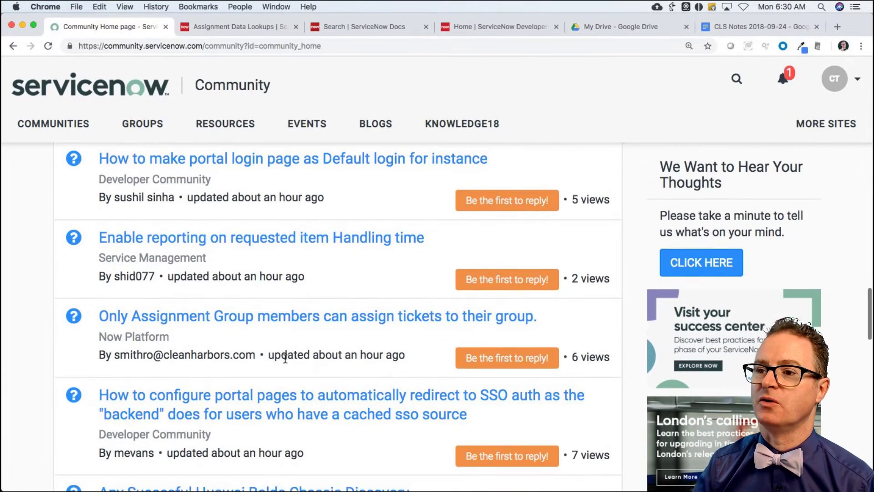
super+click(288, 325)
click(210, 25)
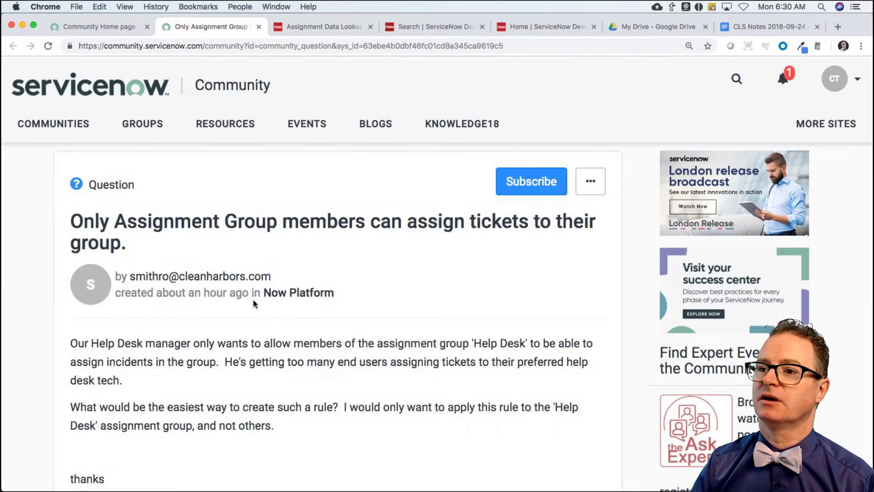
scroll(258, 304, down, 3)
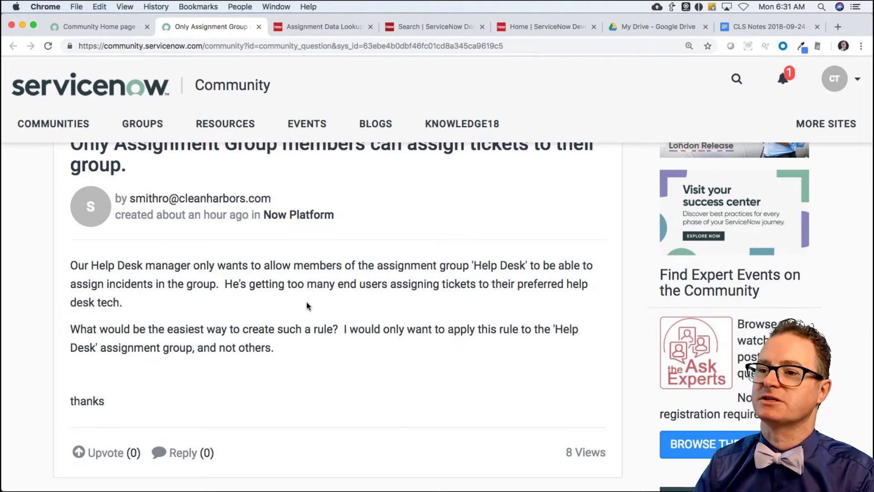
scroll(306, 304, down, 2)
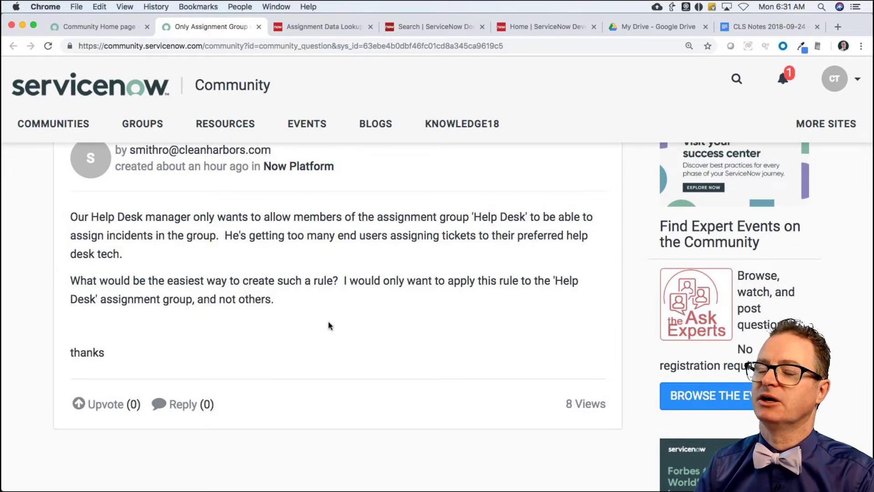
scroll(328, 321, down, 1)
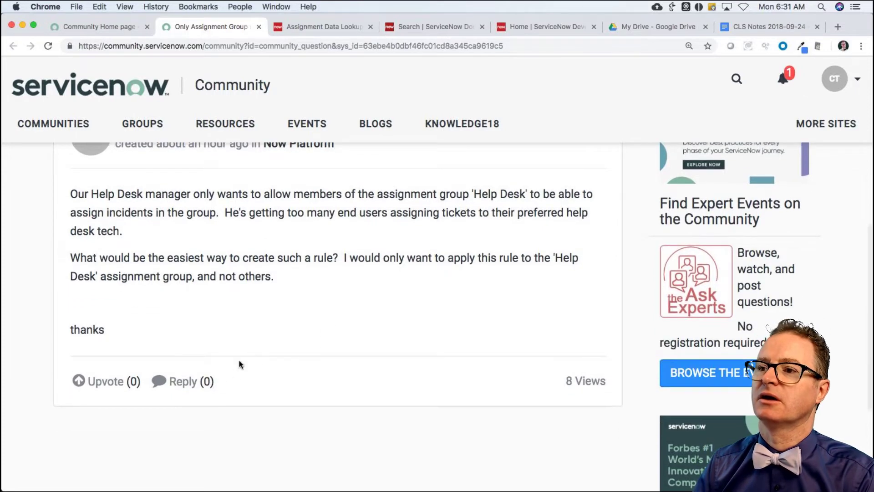
scroll(290, 299, up, 1)
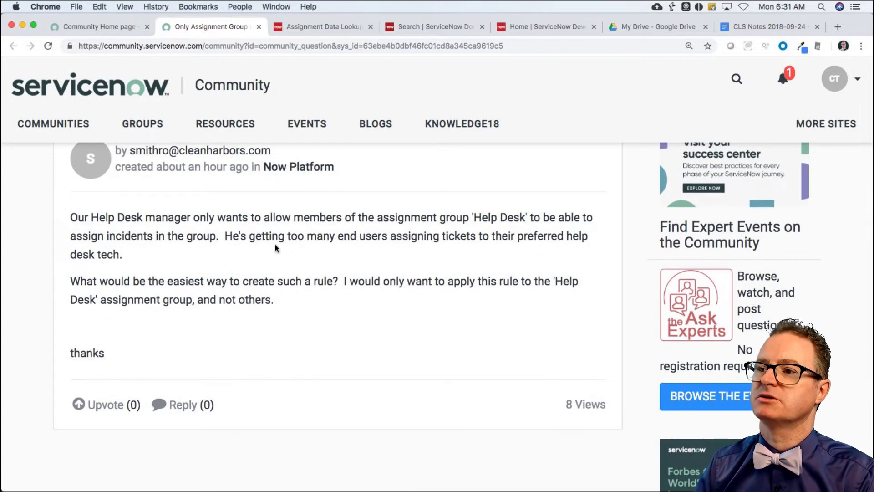
drag(251, 237, 480, 240)
click(405, 264)
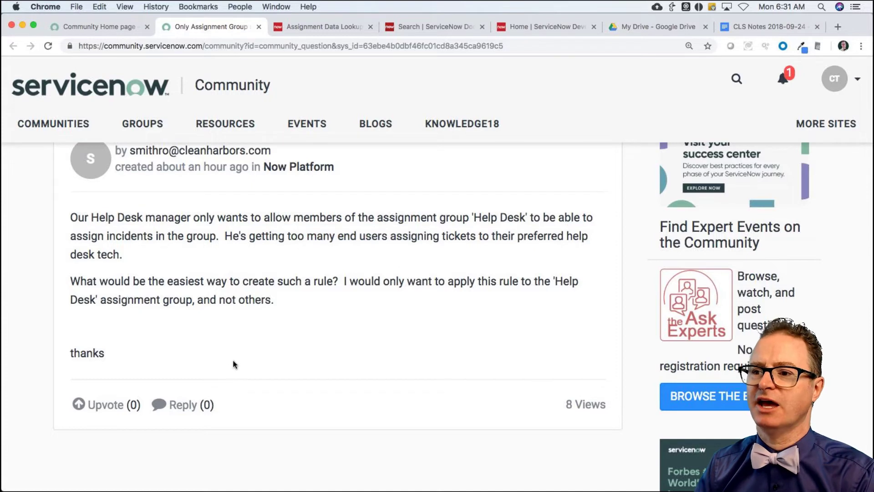
- Start a reply with "I'm going to suggest that you check your ACLs to ensure assigned_to and assignment_group have the correct write access"
click(191, 410)
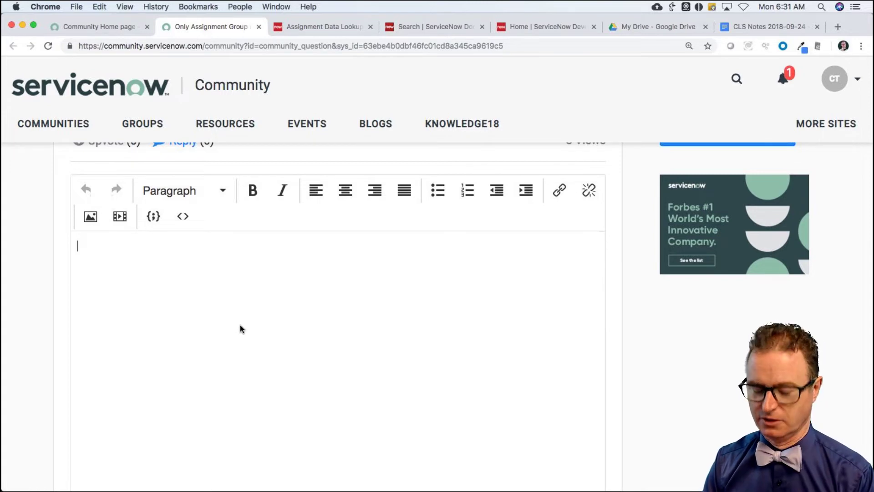
text(I)
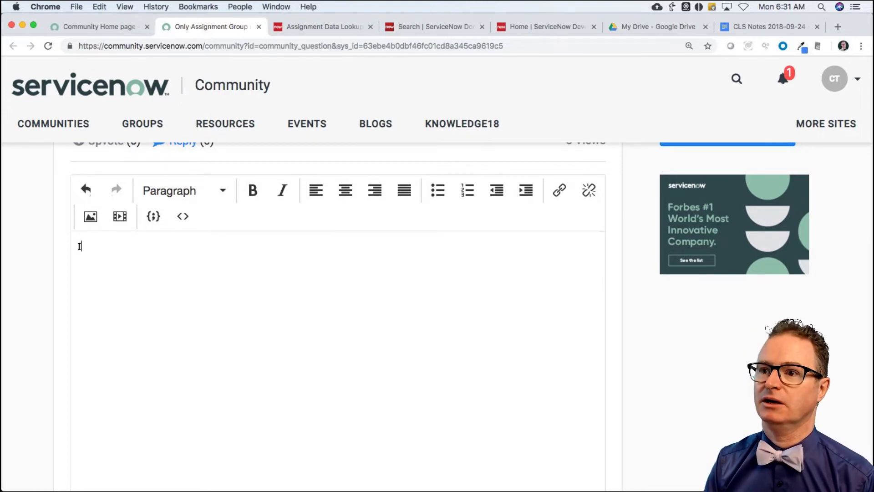
text('m going to s)
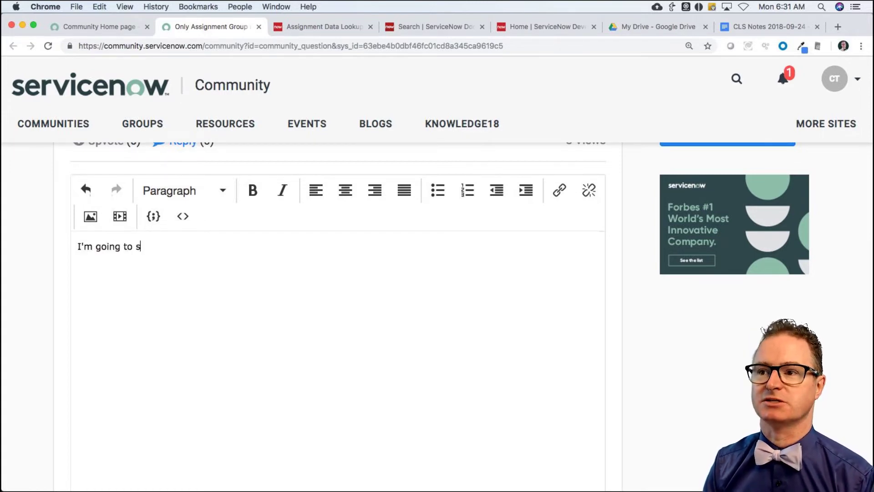
text(uggest that you ch)
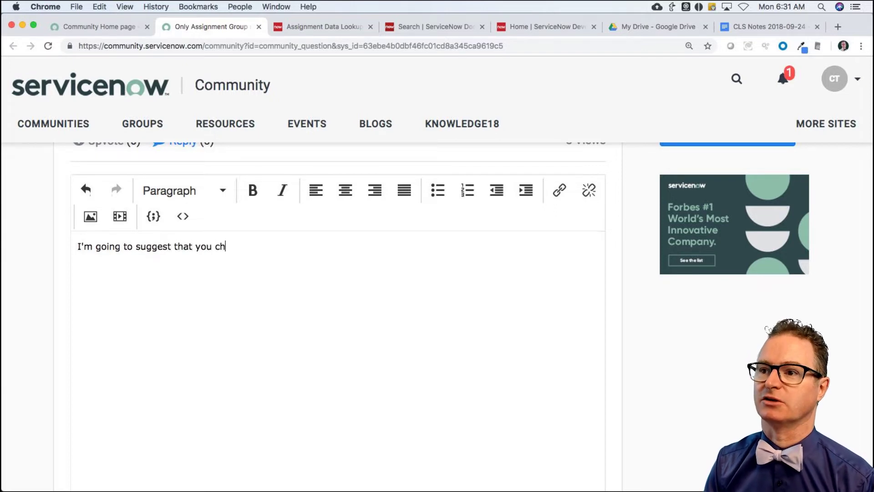
text(eck your ACLs to ensure )
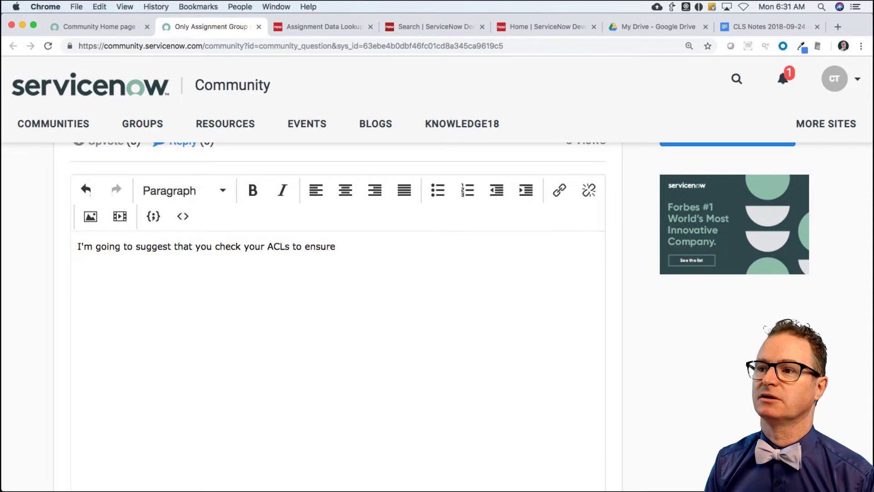
text(assigned_to an)
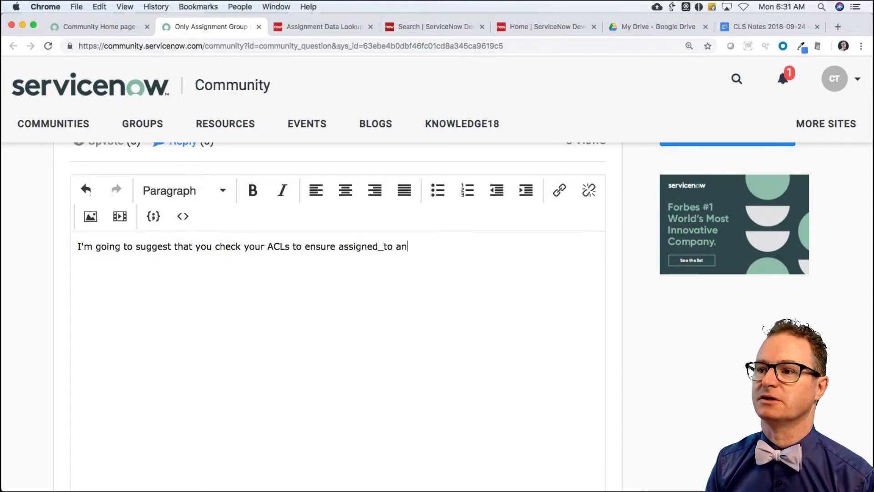
text(d assignment-grou)
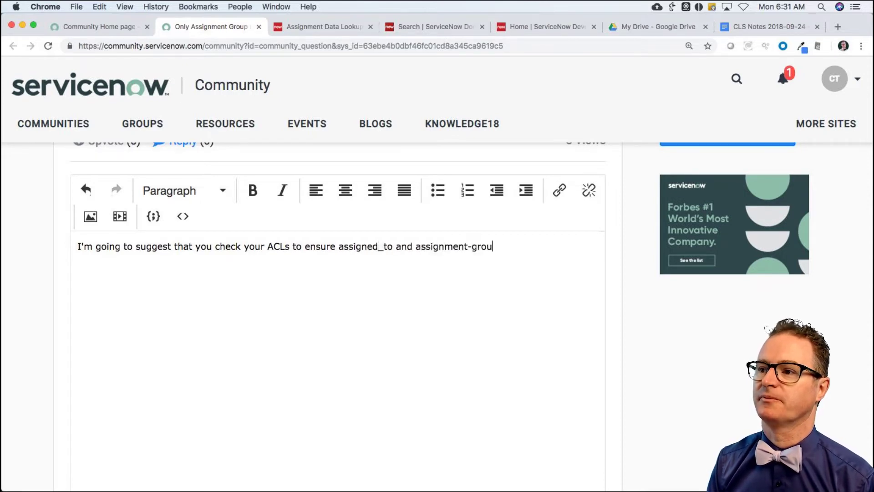
key(BackSpace)
key(BackSpace)
key(BackSpace)
key(BackSpace)
key(BackSpace)
text(_group have )
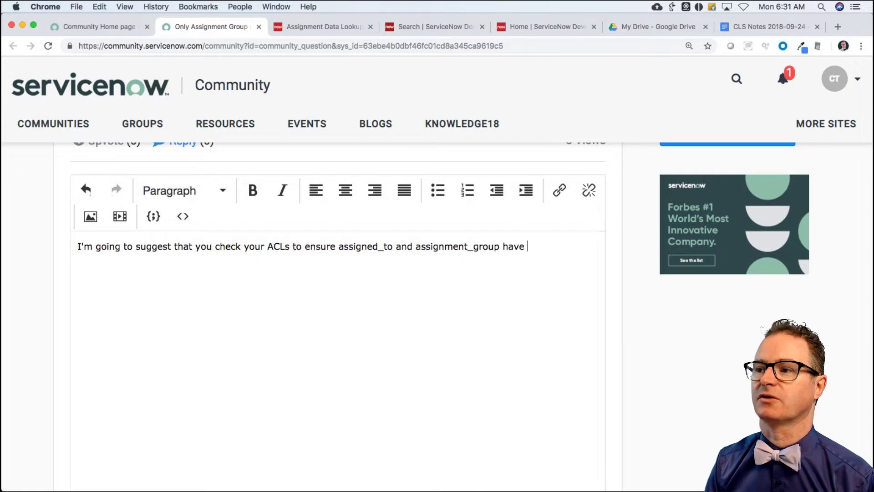
text(the cor)
text(write access)
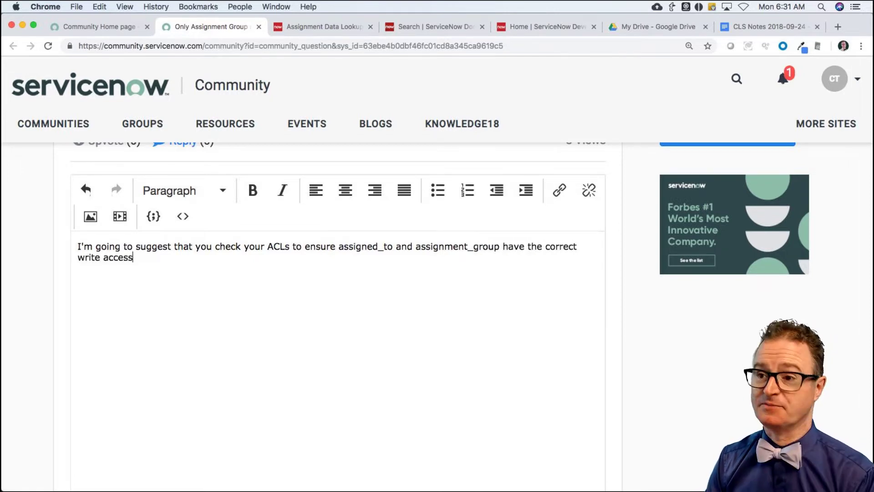
- End the reply's first sentence and add "End users should not be able to write/edit these fields."
text(. End )
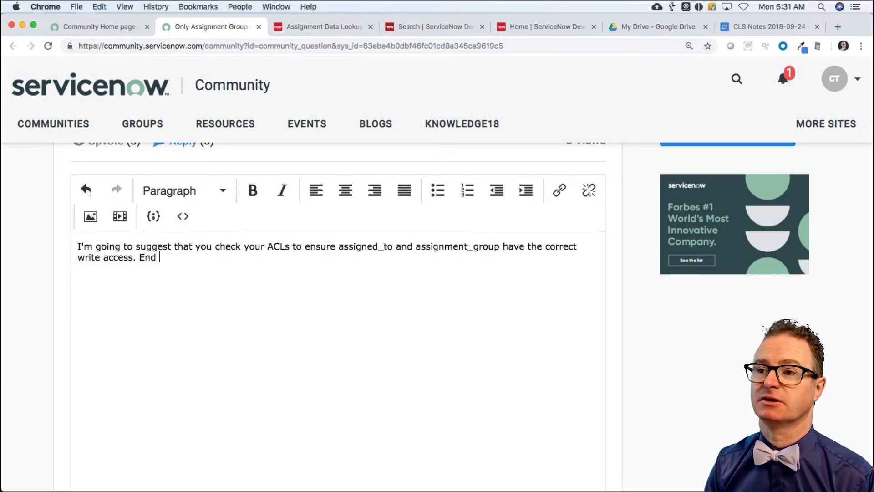
text(users should not)
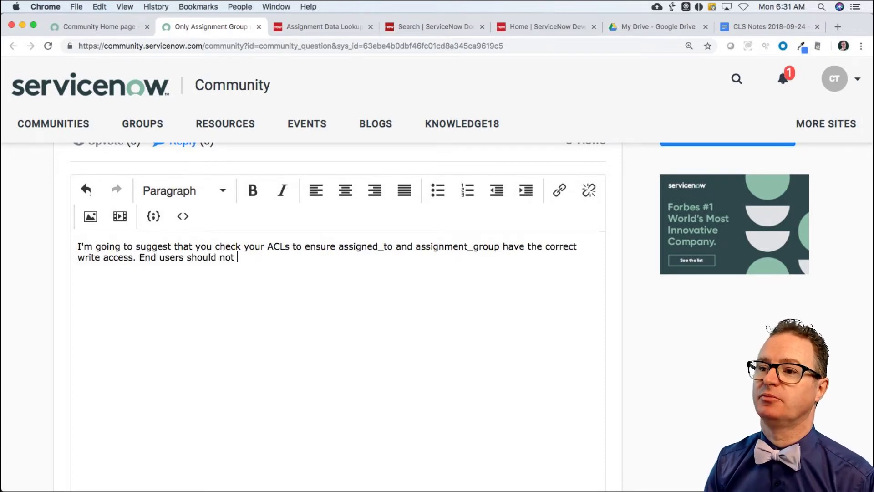
text( be able to )
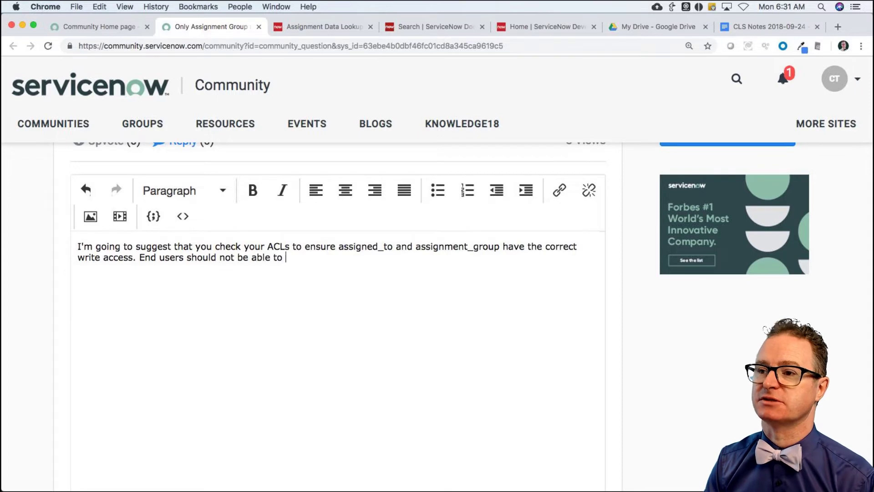
text(write/e)
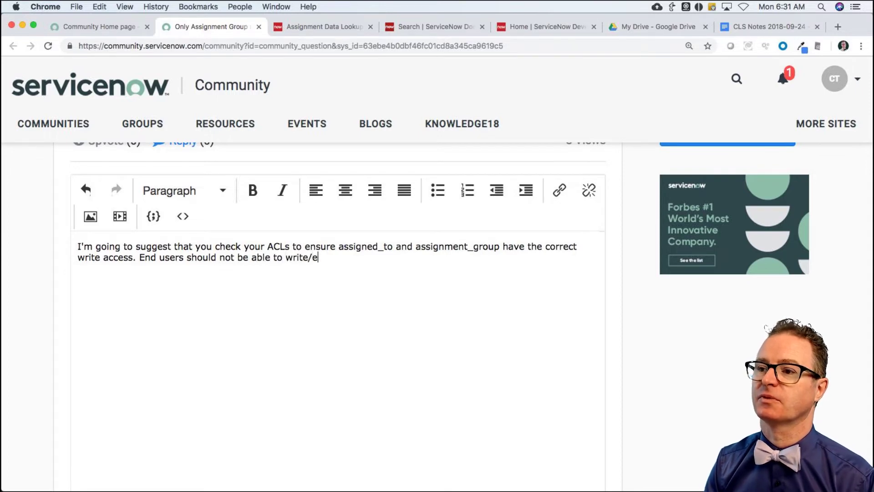
text(dit these fields.)
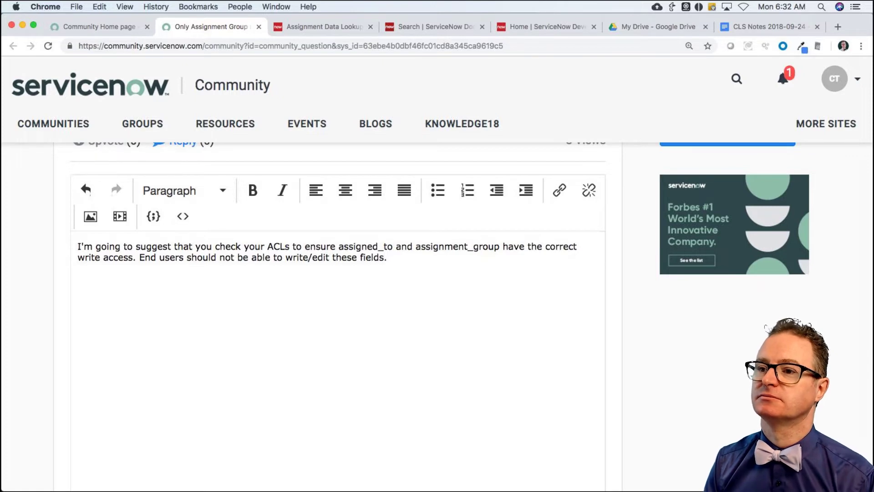
- Begin a second reply paragraph with "If you have an issue with the other itil users (e.g. networking, database, etc)"
text(If you have)
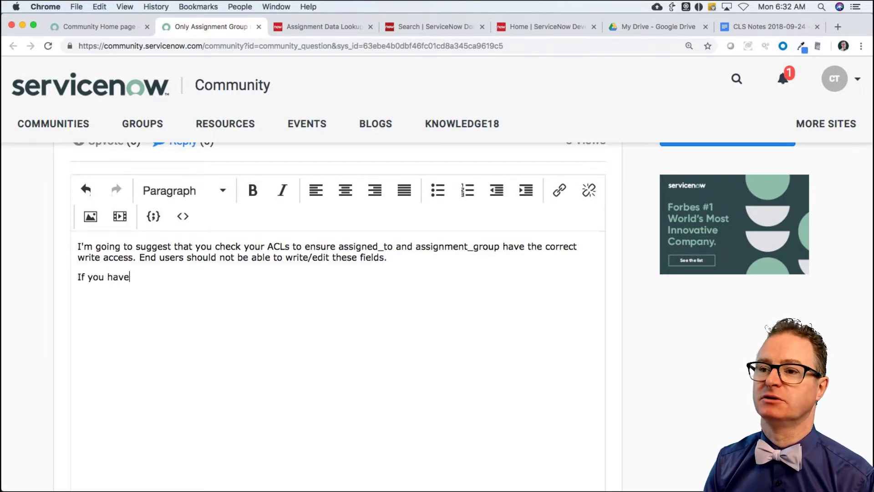
text( an issue with )
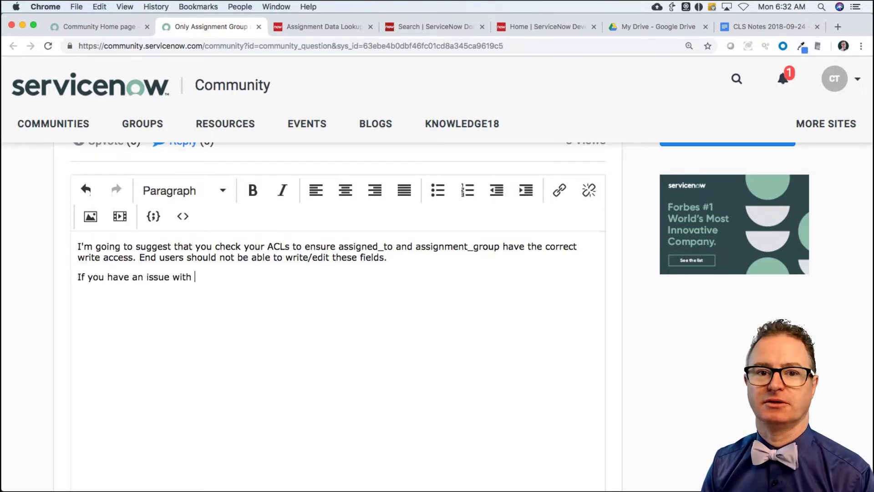
text(the other)
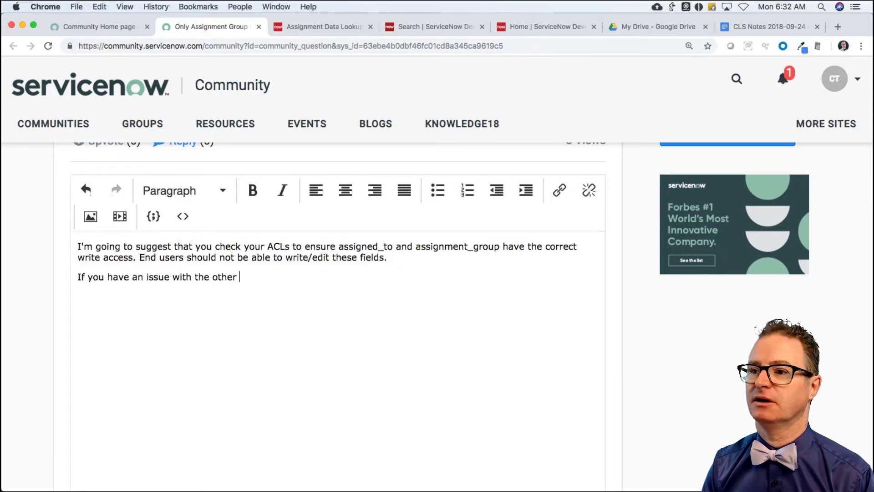
text( itil users ()
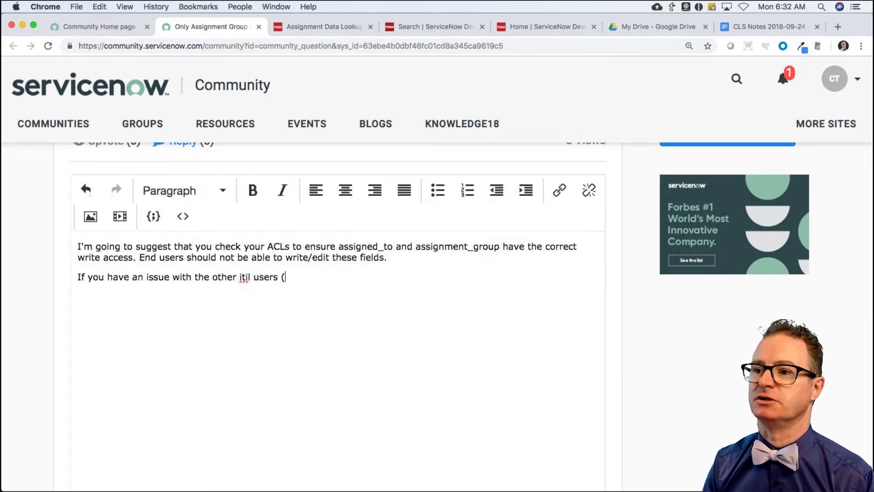
text(e.g. networking, dat)
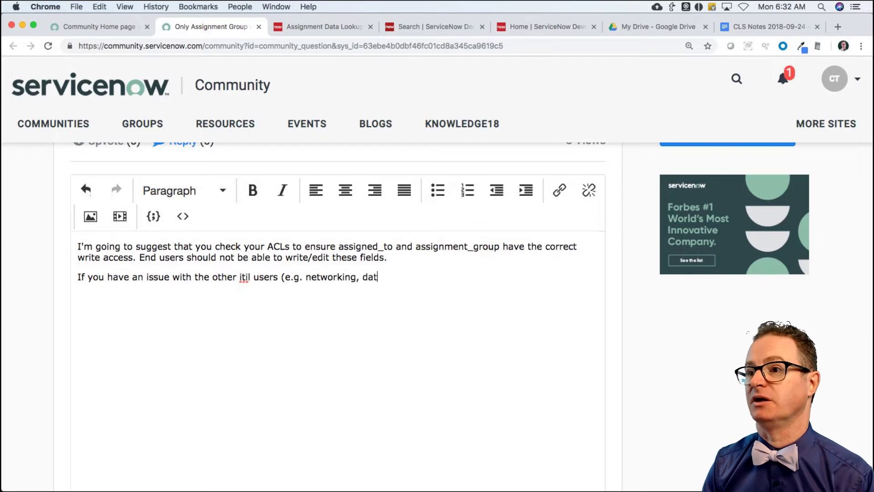
text(abase, etc)
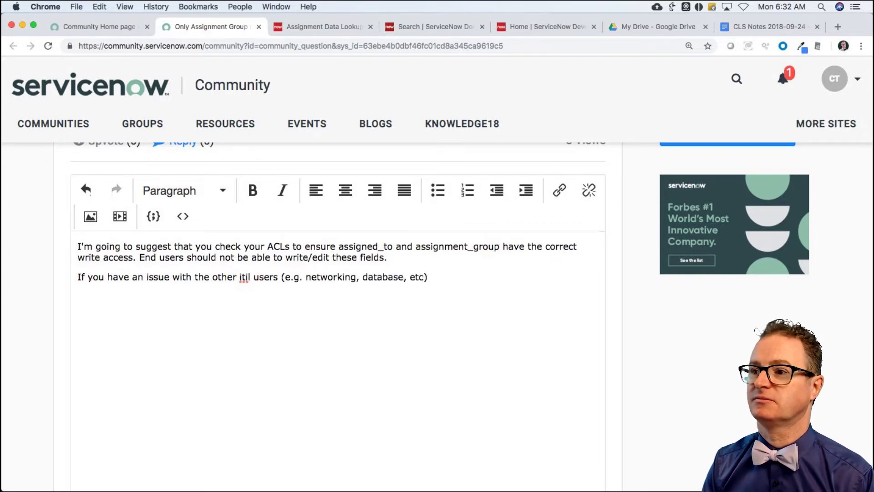
- Continue with "they DO need to be able to modify the assignment group so they can always re-dispatch it to another group if it is incorrectly assigned."
text() they DO nee)
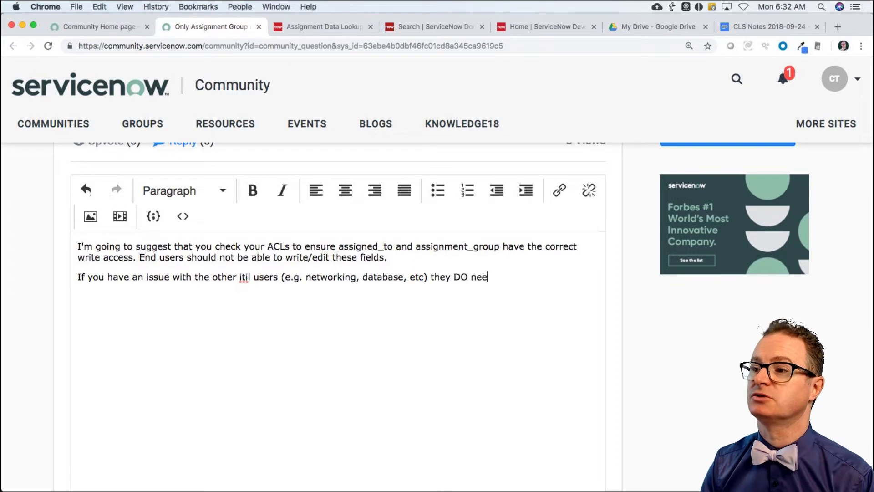
text(d to be able to modif)
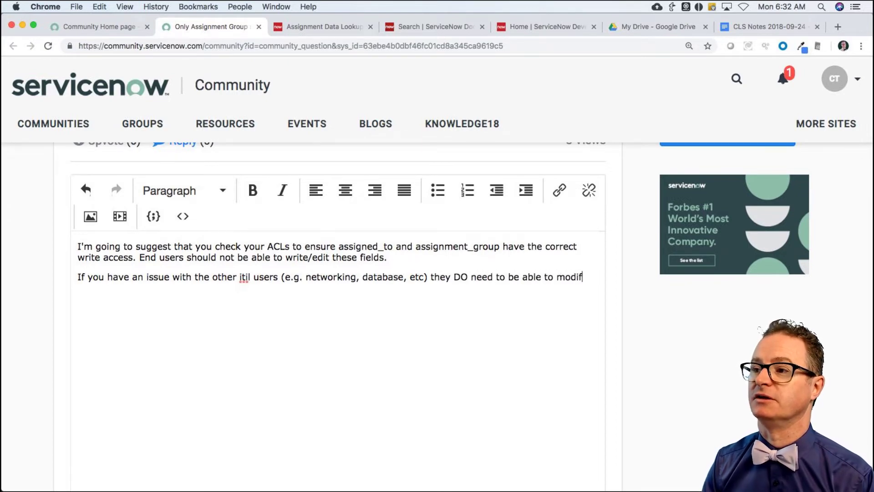
text(y the assignment grou)
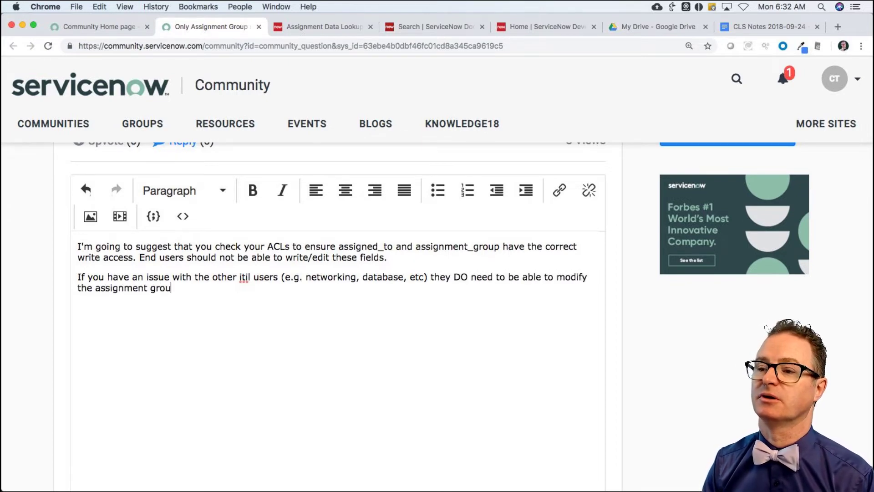
text(p so they can al)
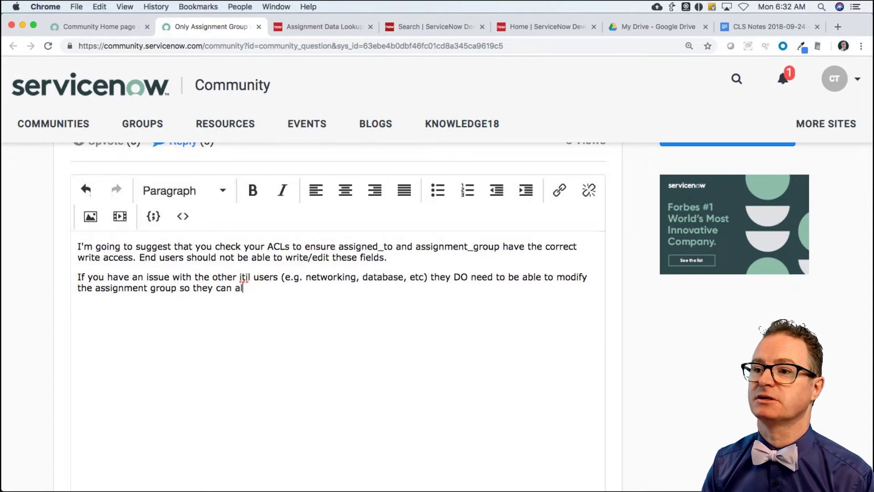
text(ways )
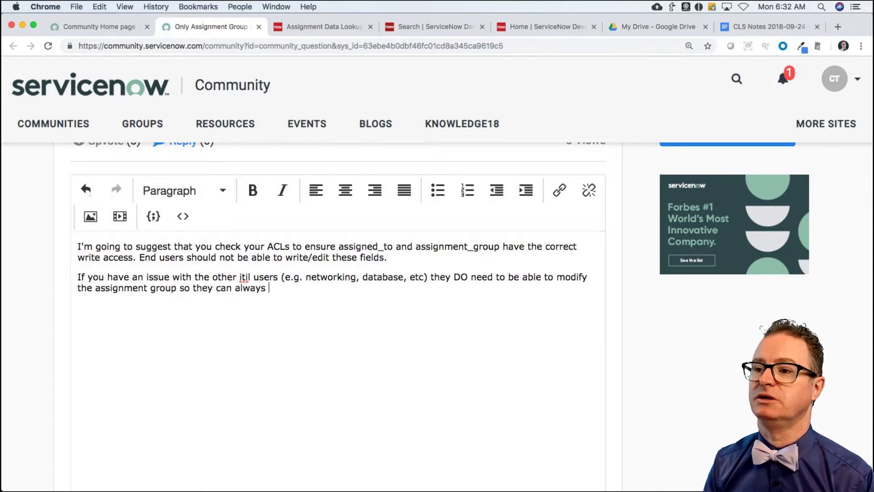
text(re-dispatch )
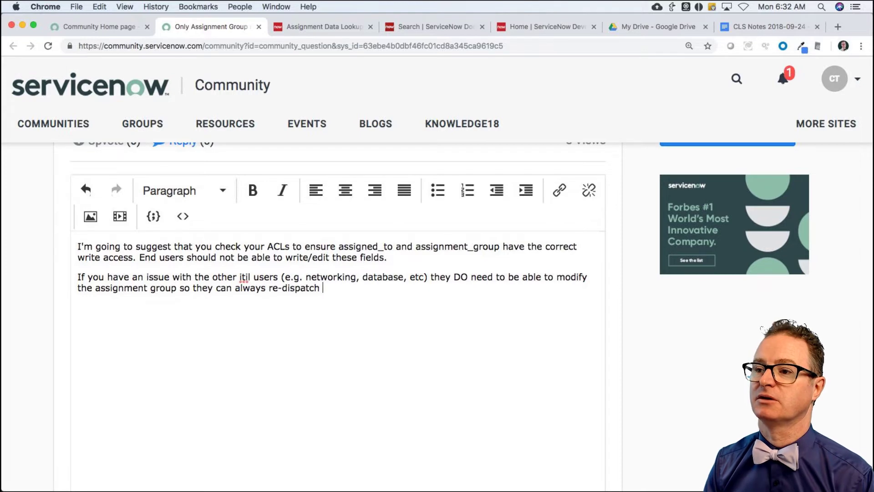
text(it to another group if it)
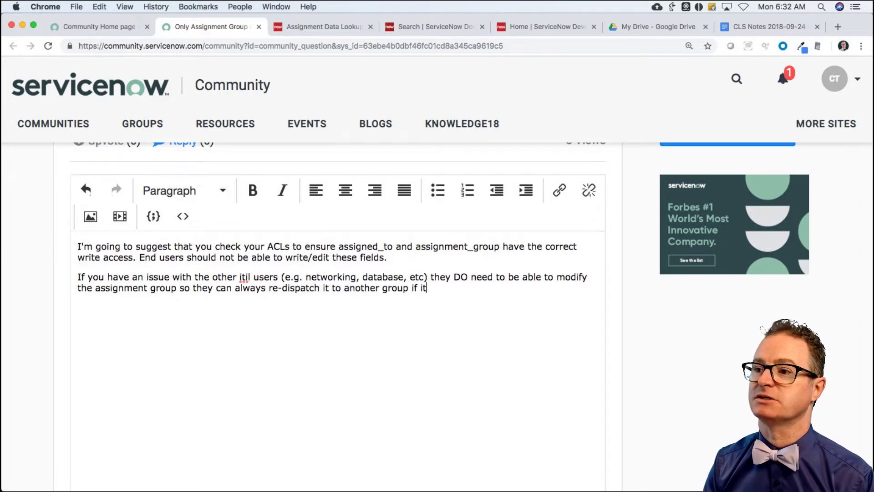
text( is incorrectly)
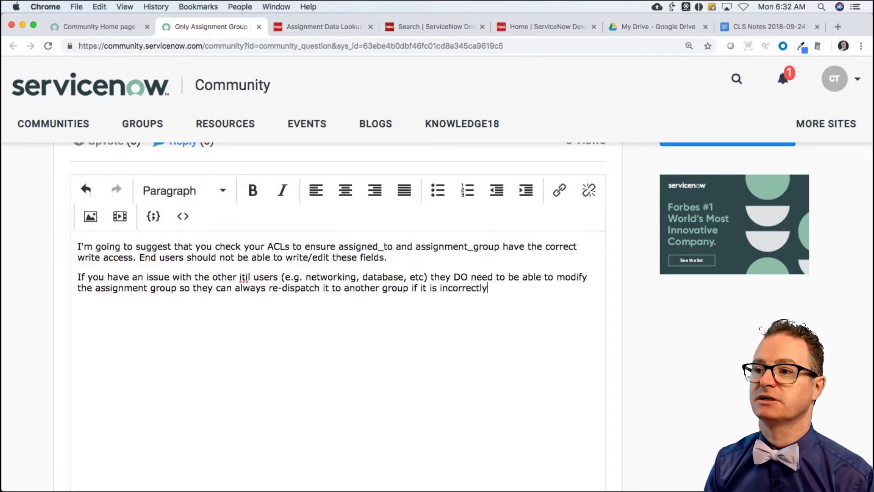
text( assigned.)
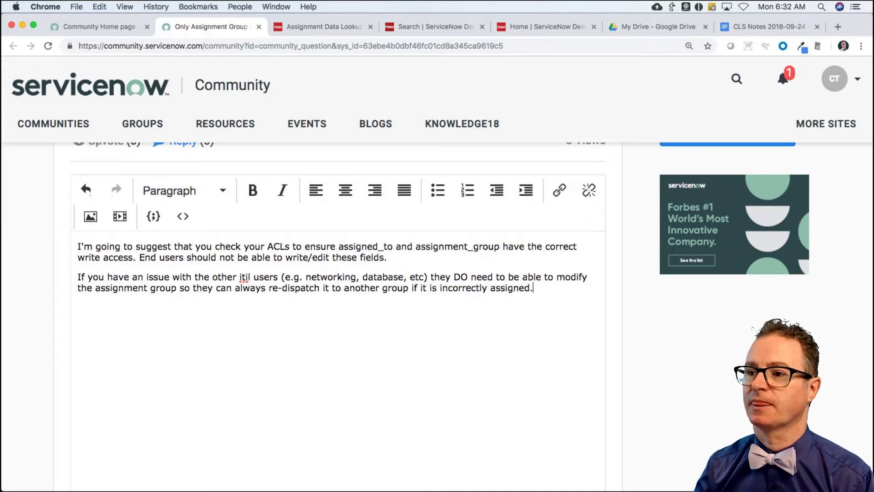
- Begin a third paragraph with "I strongly recommend against a rule that says "Only the help desk can change"
text( I )
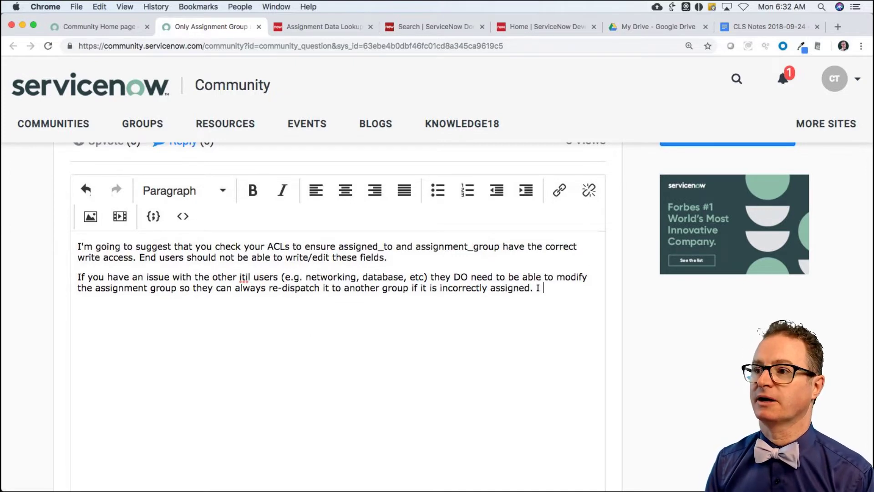
text(I strongly recom)
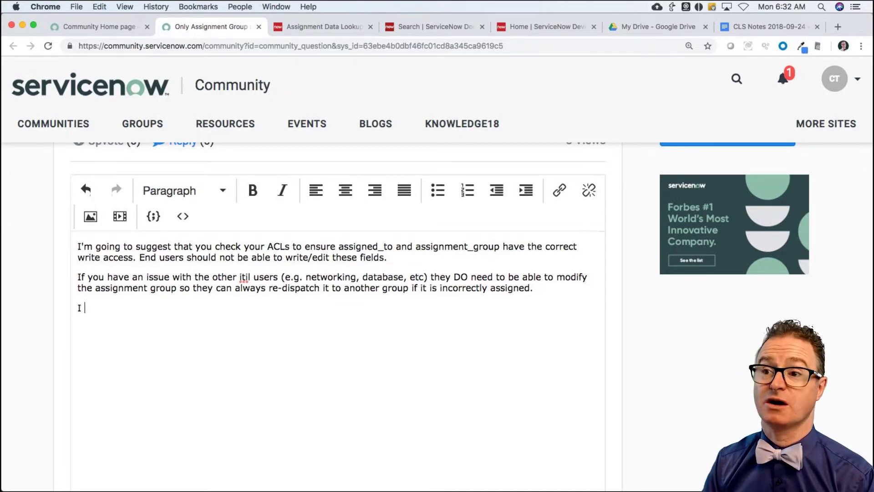
text(mend)
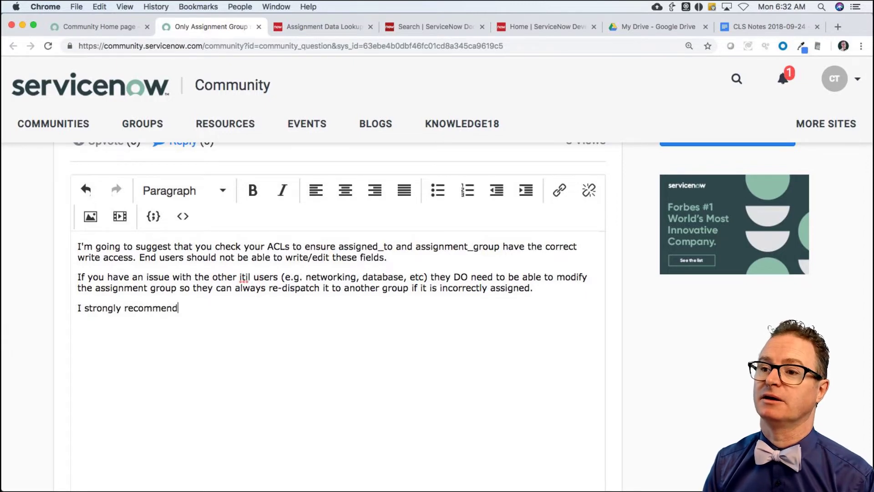
text( against a rule that )
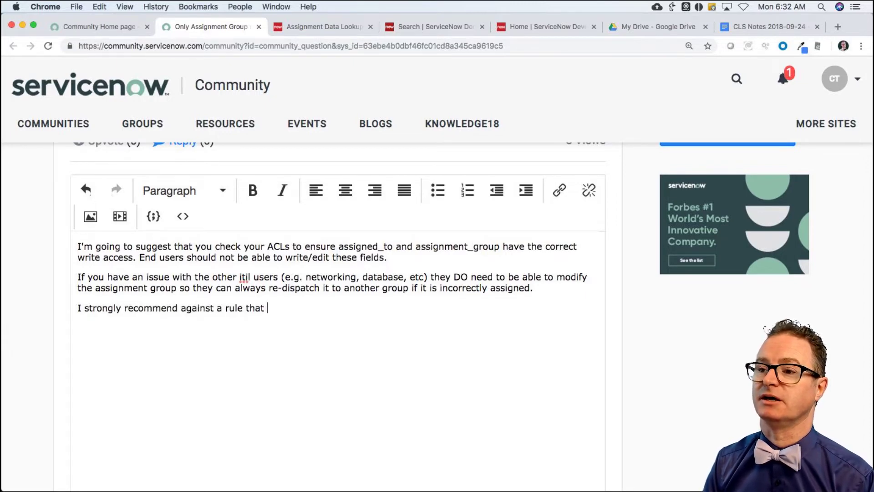
text(says "Only t)
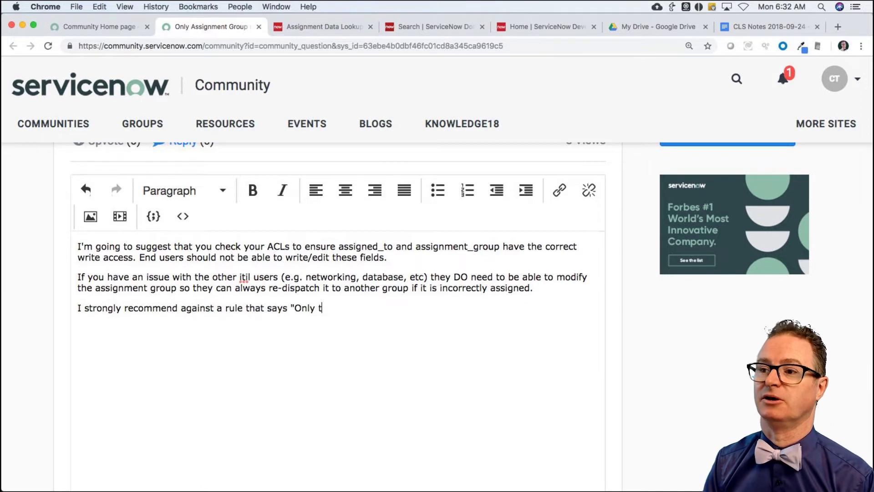
text(he ehl)
key(BackSpace)
key(BackSpace)
key(BackSpace)
text(help )
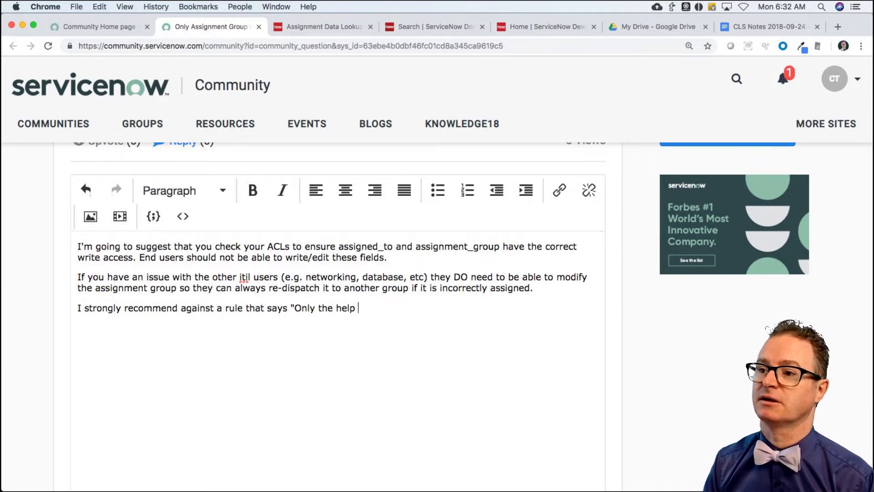
text(desk can change )
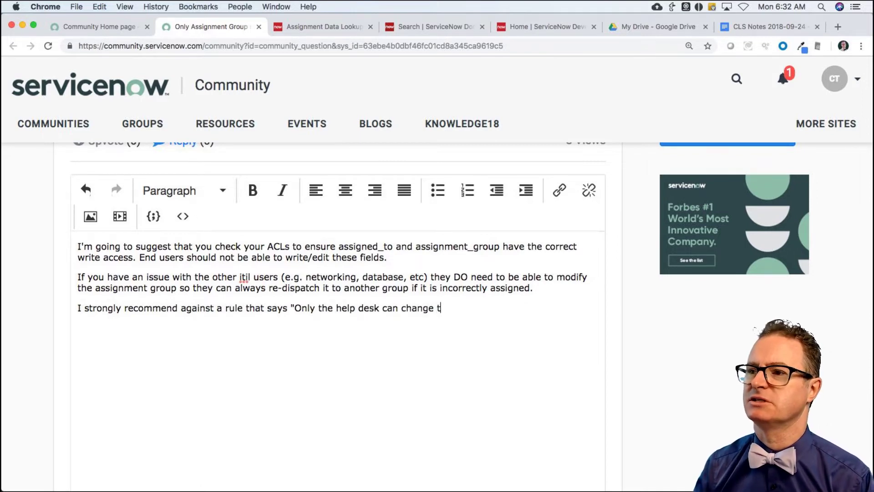
- Reread the question's details and finish the sentence with "the assigned_to field when the group is Help Desk."
text(t)
scroll(381, 322, up, 10)
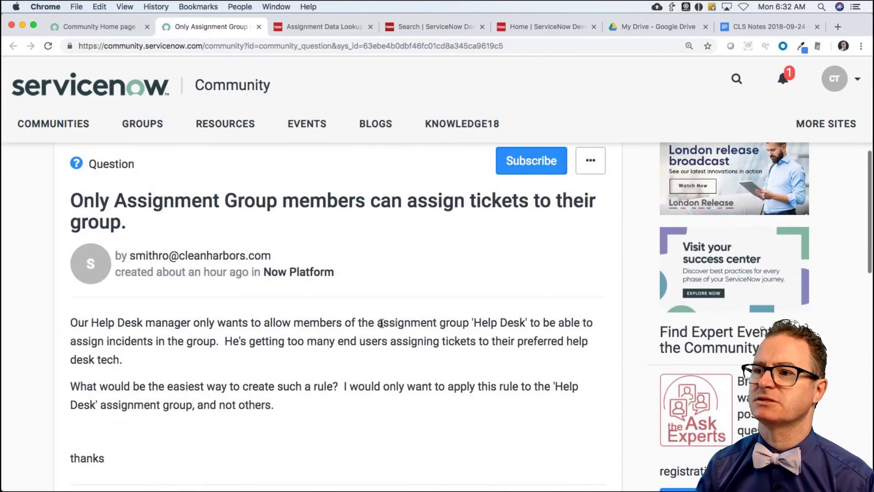
scroll(381, 322, down, 3)
scroll(380, 323, up, 2)
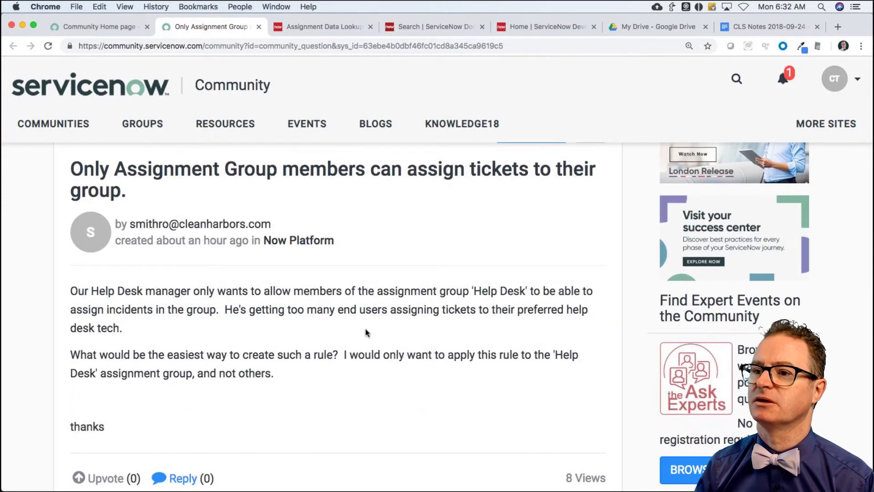
scroll(362, 354, down, 10)
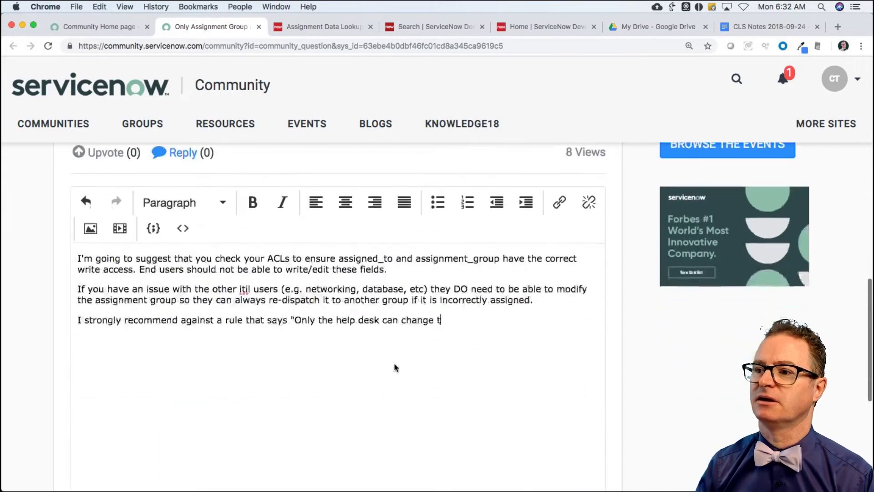
scroll(394, 367, down, 2)
text(he a)
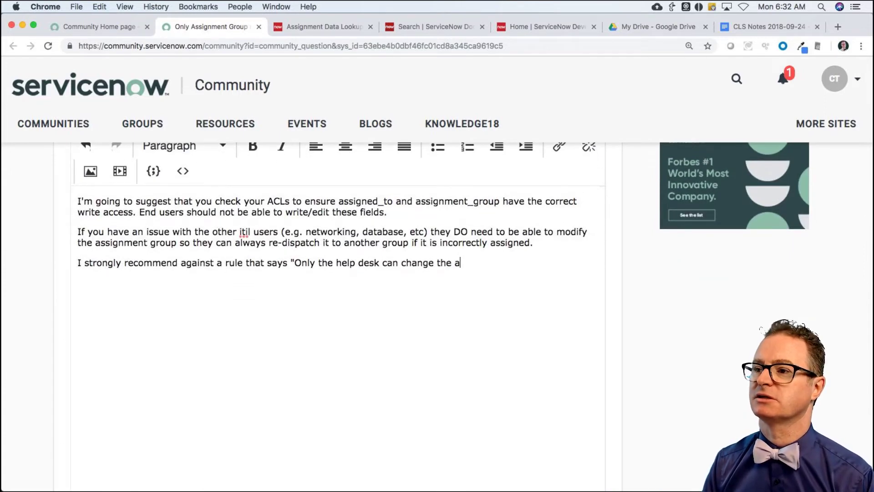
text(ssigned_to field )
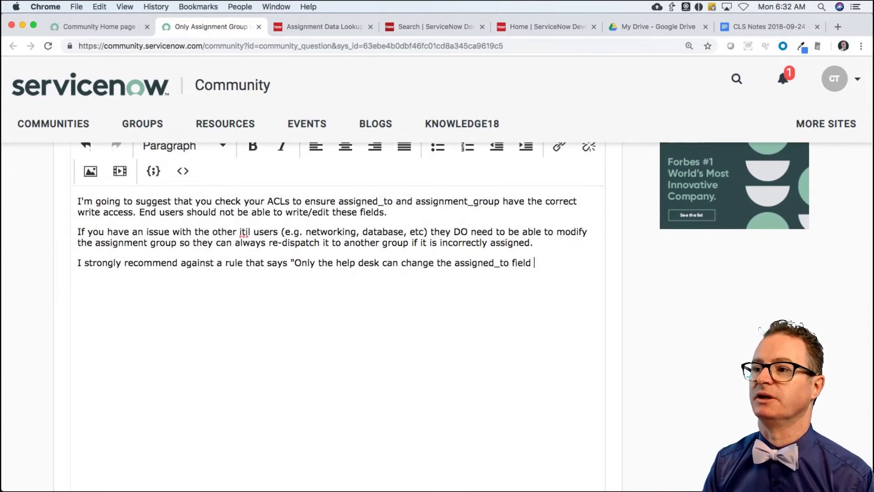
text(when the group is )
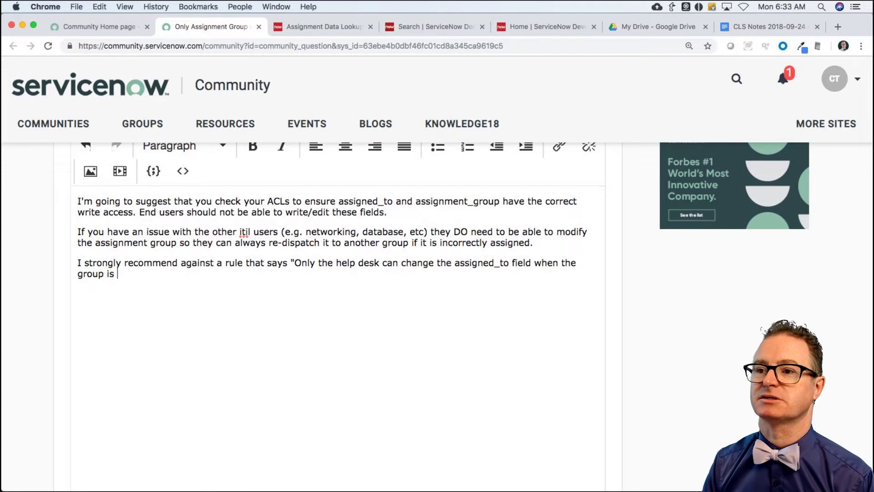
text(Assignm)
key(BackSpace)
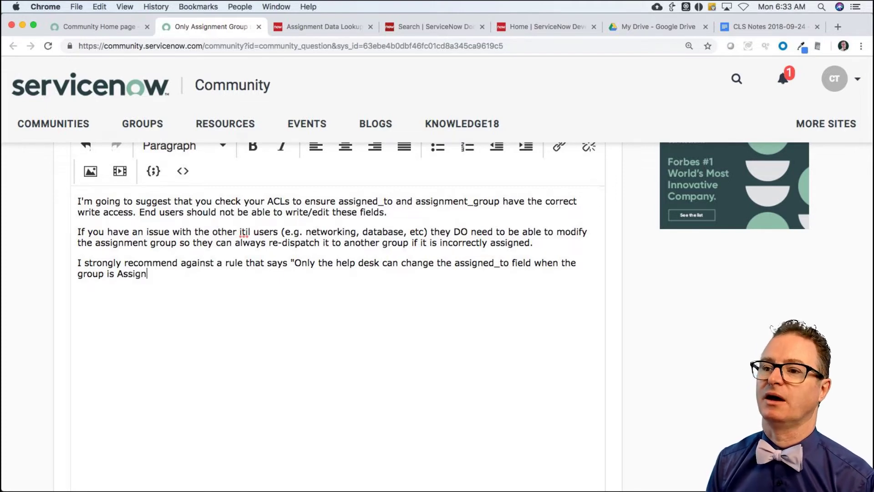
key(BackSpace)
key(BackSpace)
key(BackSpace)
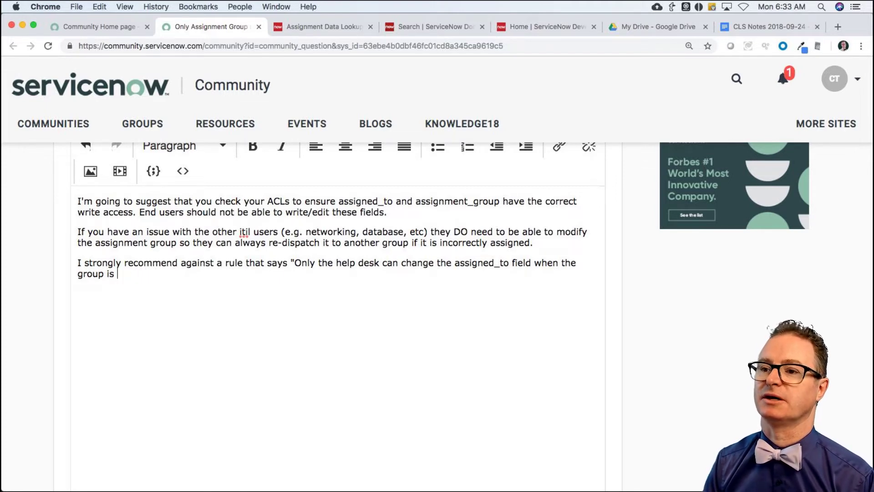
text(Help Desk. )
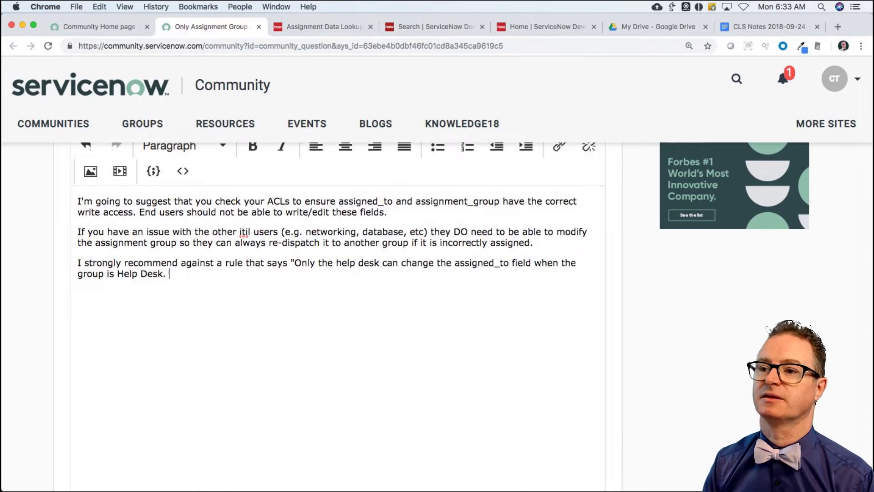
- Add the sentence "This can cause major issues later with your process." to the third paragraph
text(This can cause ma)
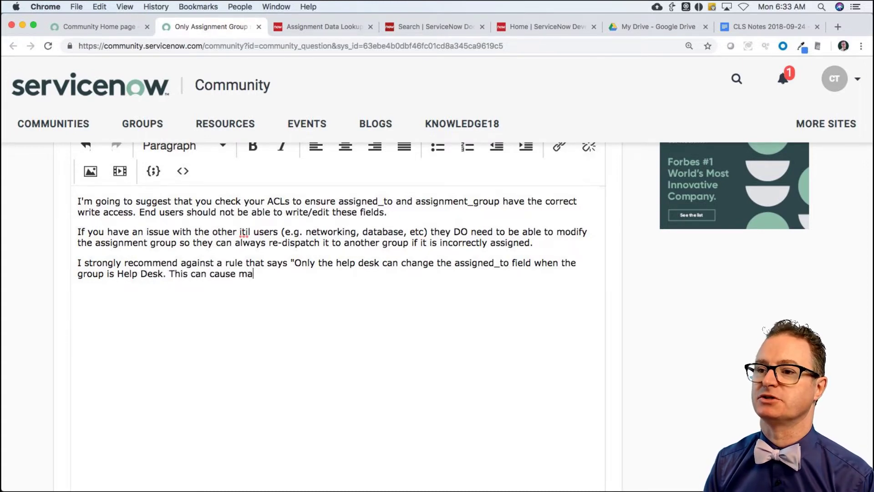
text(jor issue lat)
key(BackSpace)
key(BackSpace)
key(BackSpace)
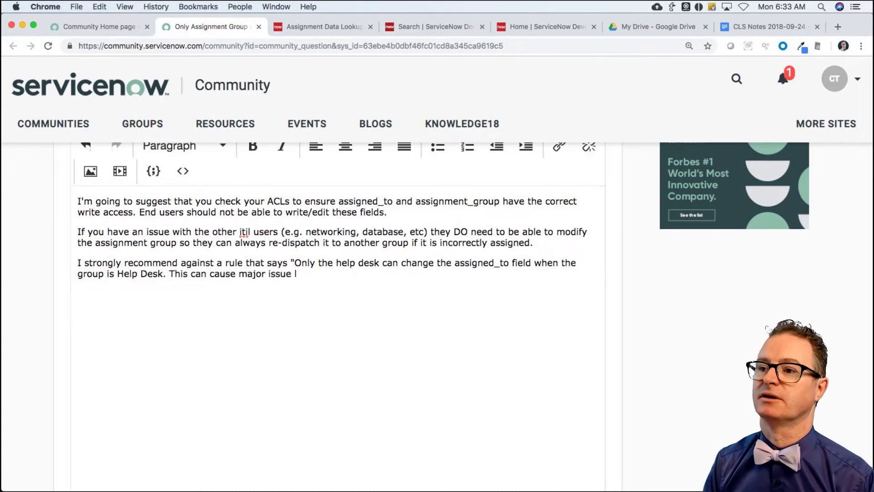
text(later with your)
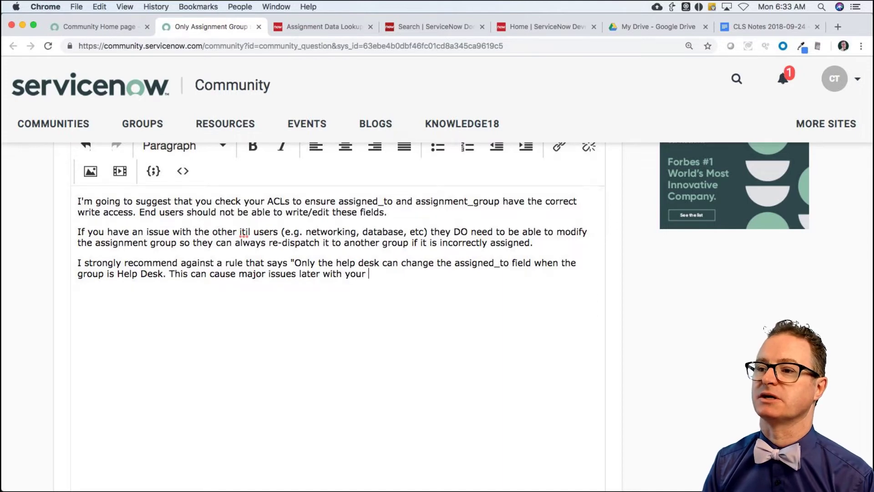
text( process.)
- Start a fourth paragraph with "Seek first to get people to do the right behaviors and then use"
text(Seek first to )
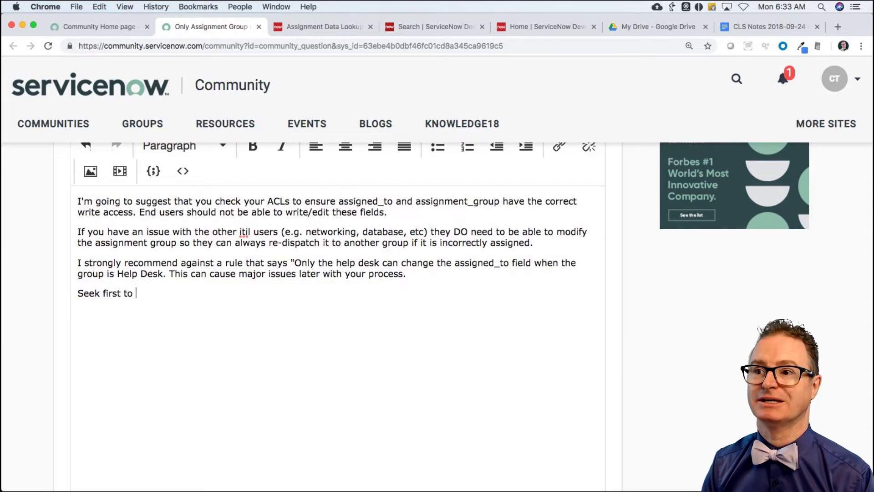
text(get people to do the )
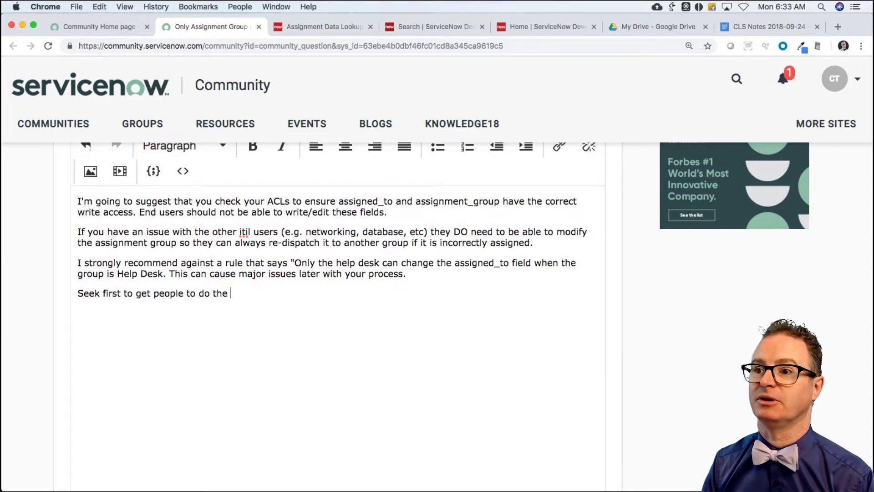
text(right behav)
key(BackSpace)
key(BackSpace)
key(BackSpace)
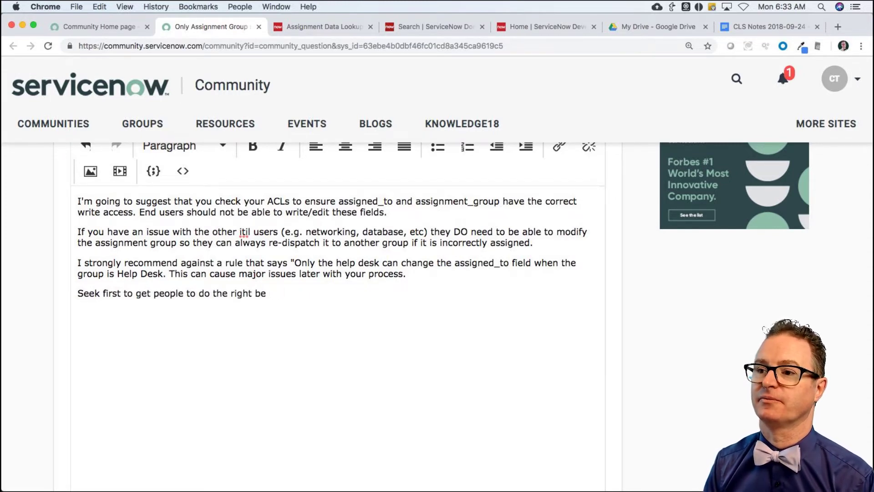
text(haviro)
key(BackSpace)
key(BackSpace)
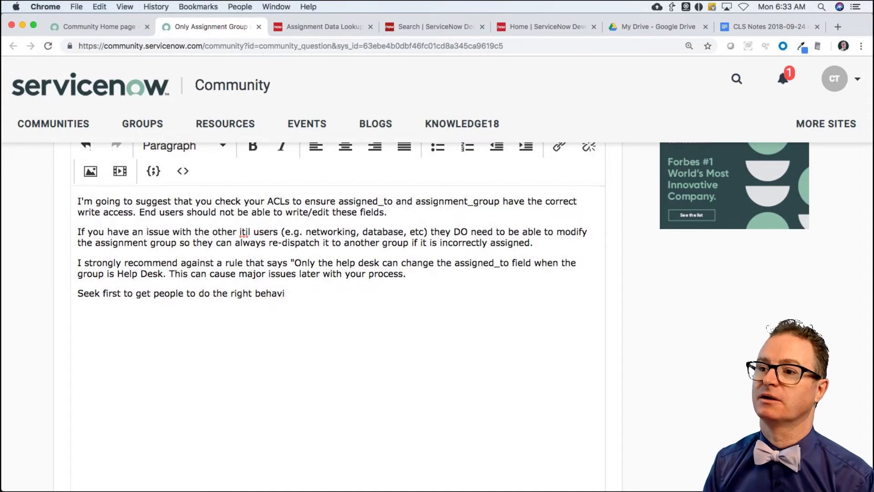
text(ors and then use)
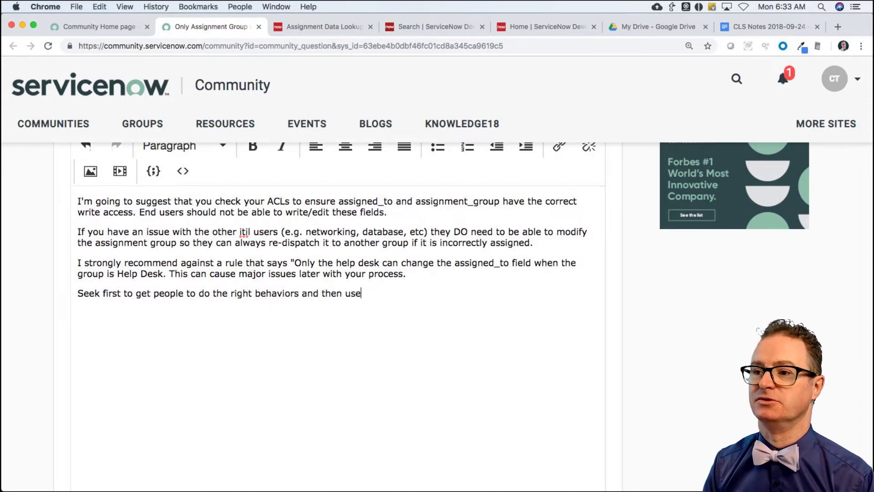
- Continue the sentence with "technology to enforce it - don't"
text( technolgo)
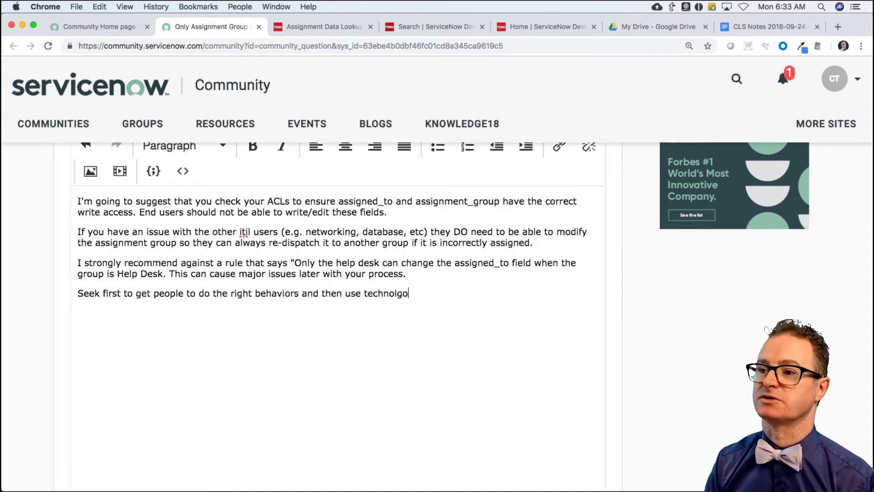
text(ogy to enfourc)
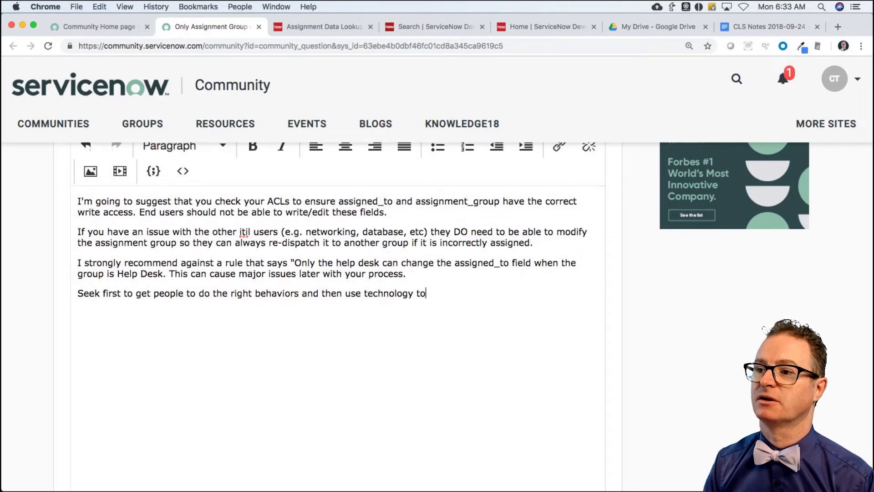
key(BackSpace)
key(BackSpace)
key(BackSpace)
text(rce i)
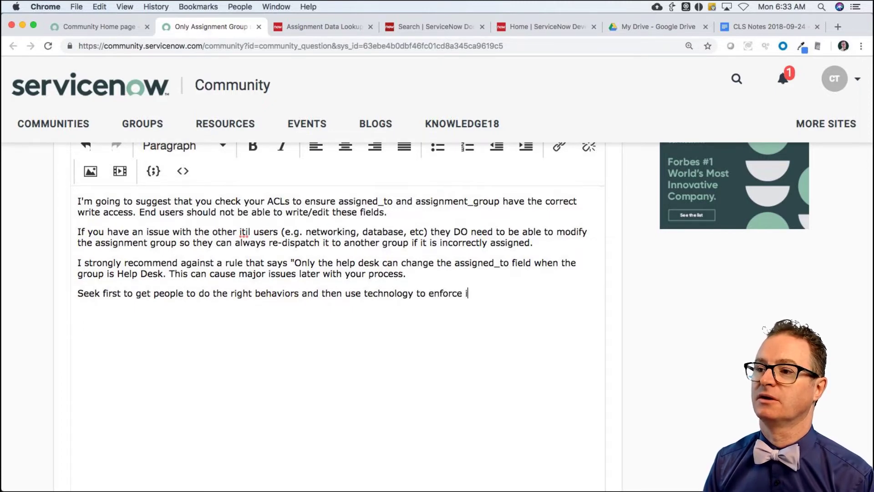
text(t - dont)
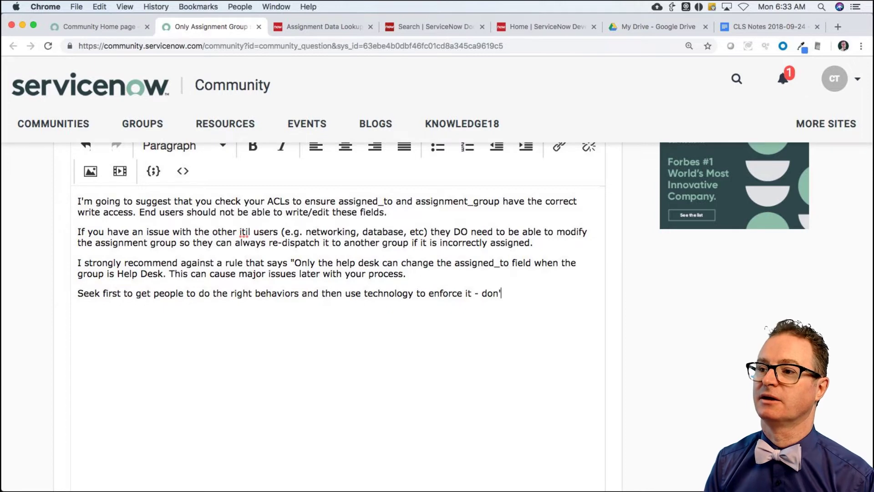
- Finish the fourth paragraph with "rely on technology exclusively to prevent bad behavior."
text( rely on tech)
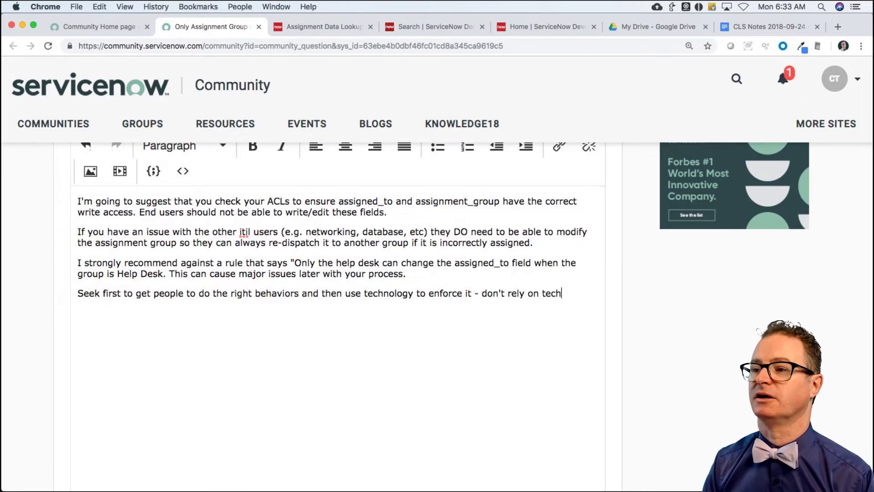
text(ni)
text(olo)
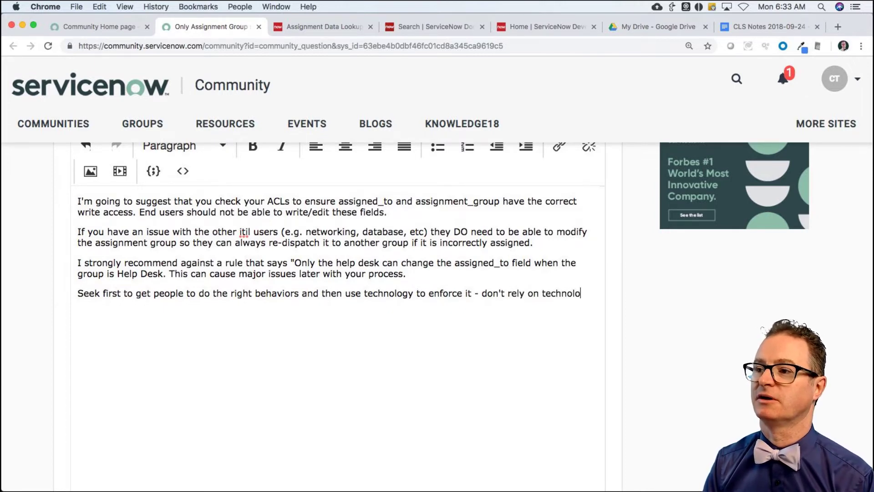
text(gy exclusively to enfour)
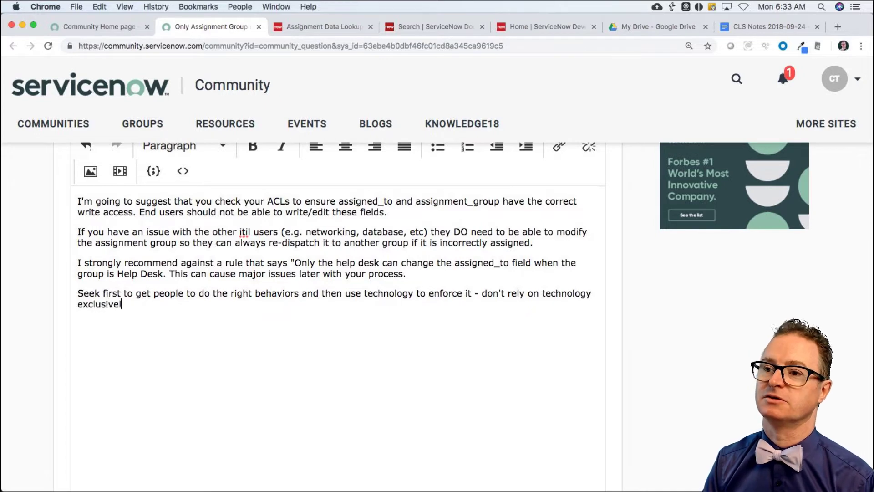
key(BackSpace)
key(BackSpace)
key(BackSpace)
key(BackSpace)
key(BackSpace)
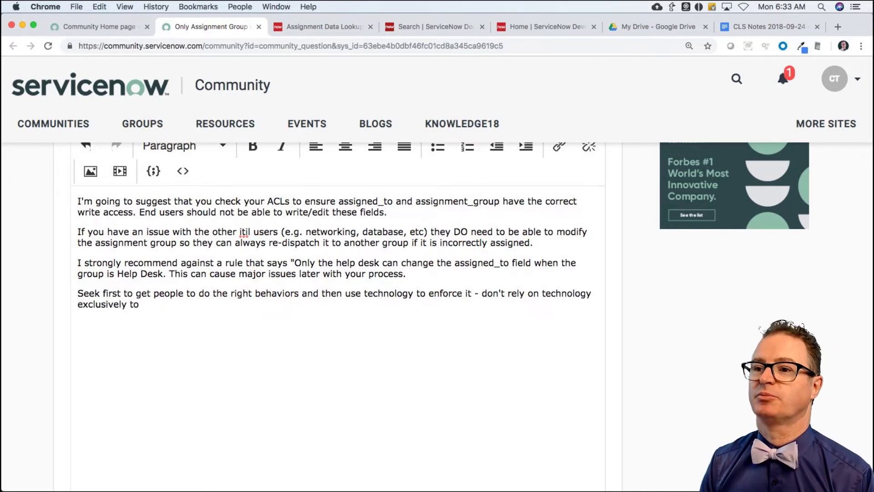
text(prevent bad )
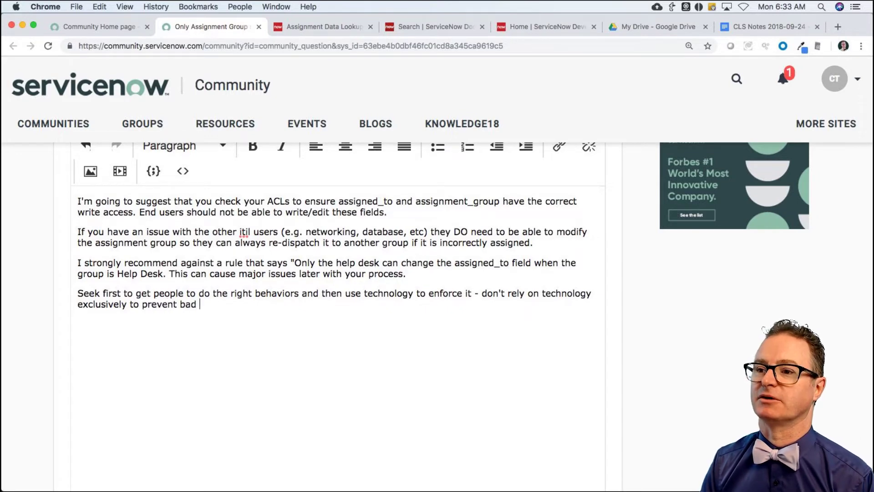
text(behavior)
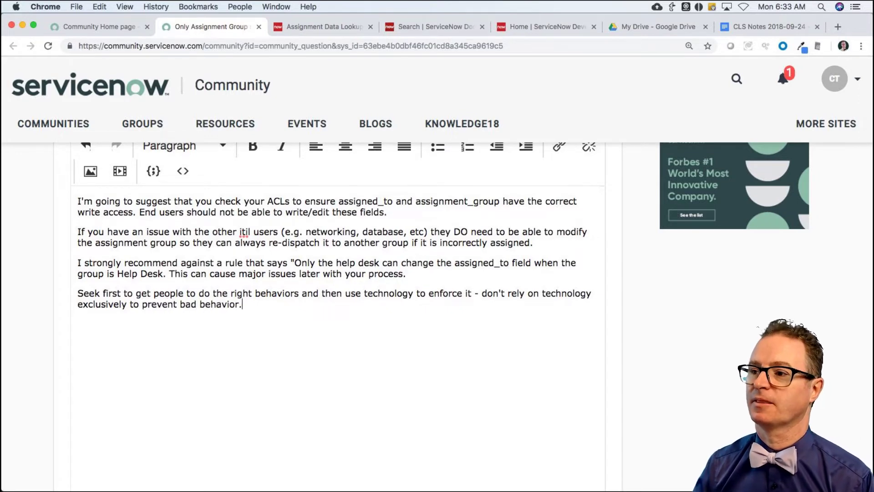
text(.)
- Post the reply to the Help Desk assignment question and close that question's page
scroll(548, 342, down, 10)
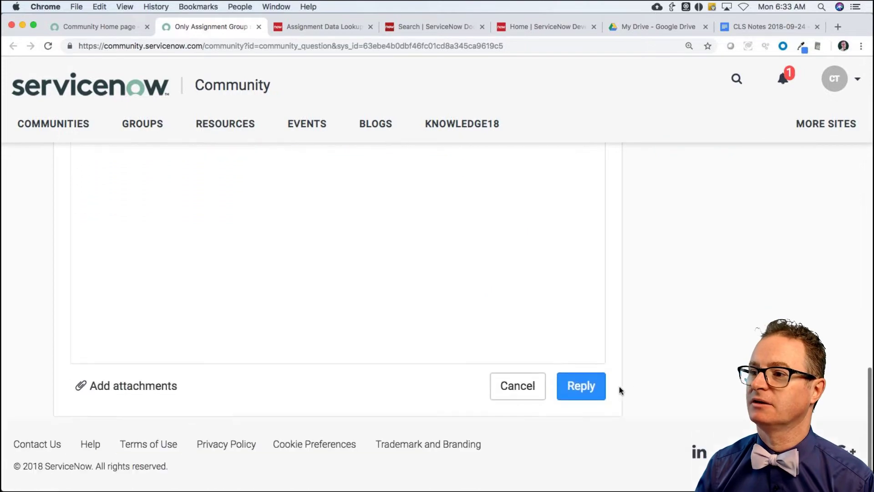
click(596, 386)
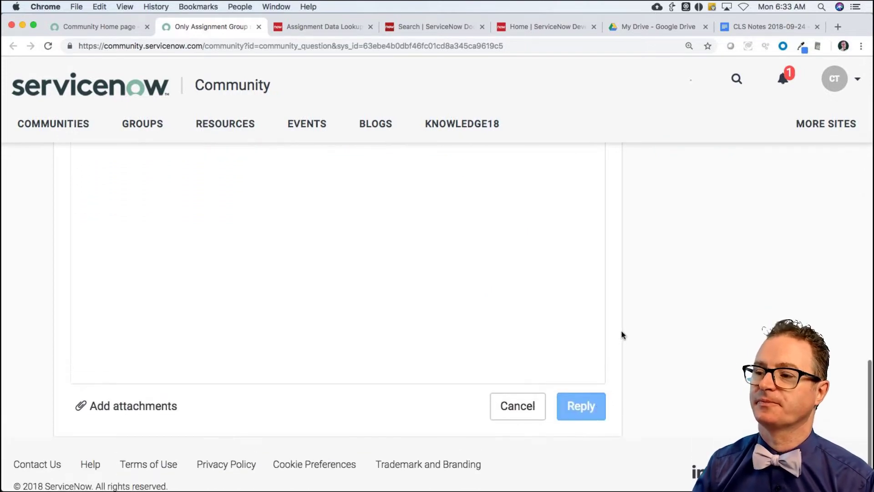
scroll(455, 328, up, 6)
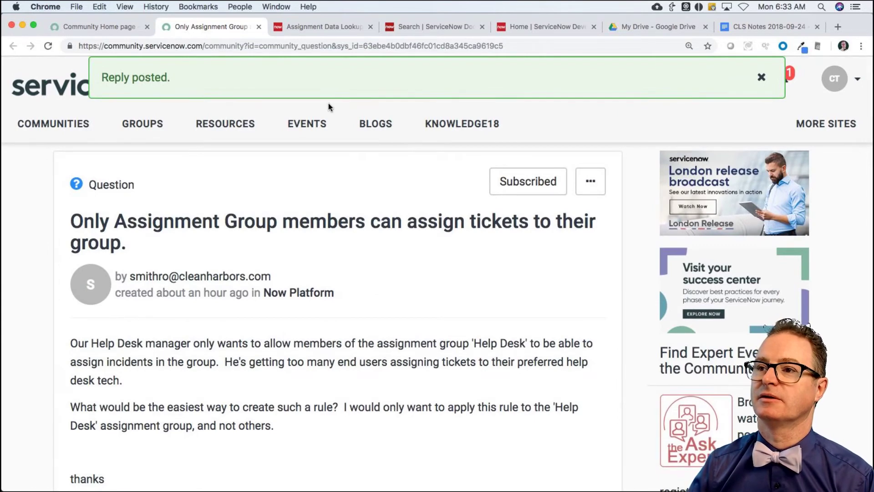
click(258, 27)
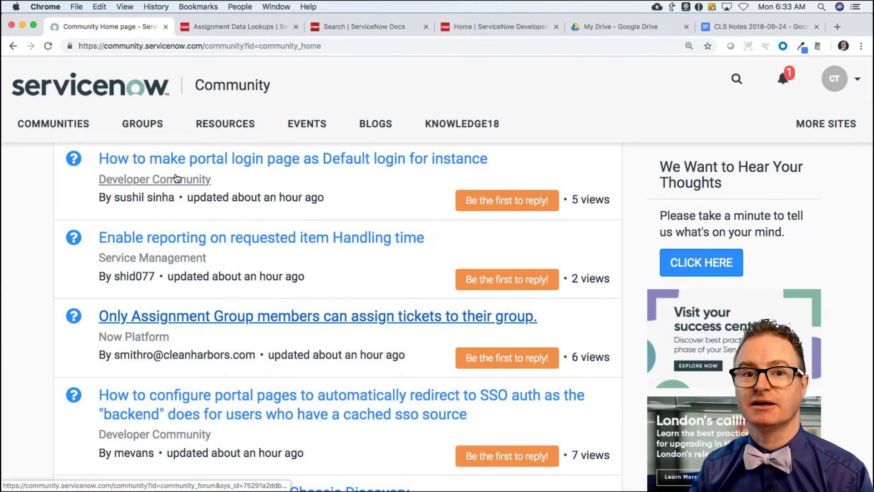
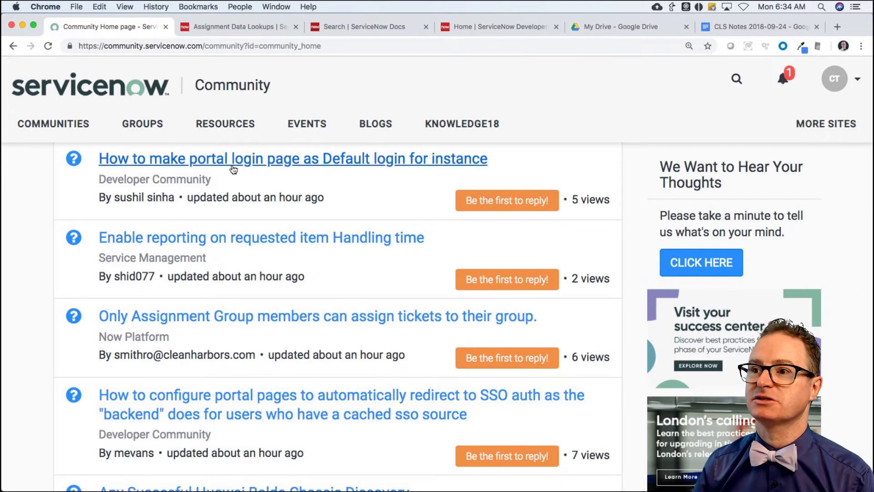
scroll(220, 190, up, 10)
scroll(226, 191, up, 2)
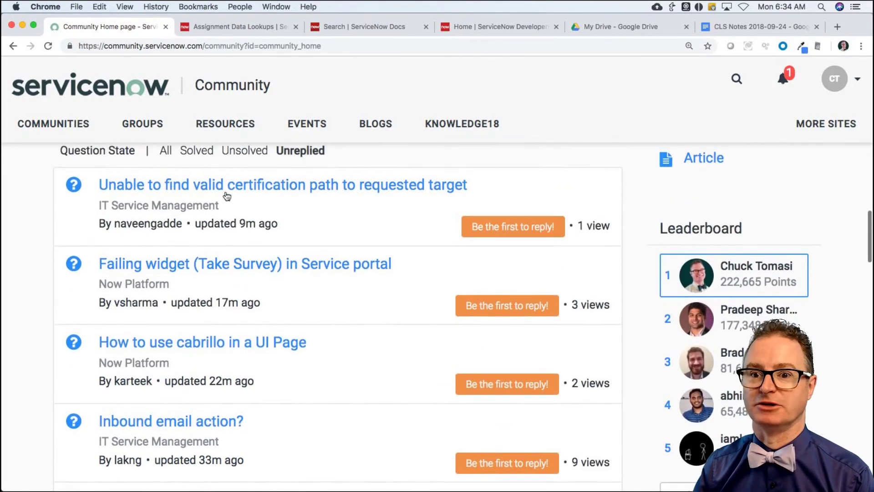
scroll(227, 193, up, 4)
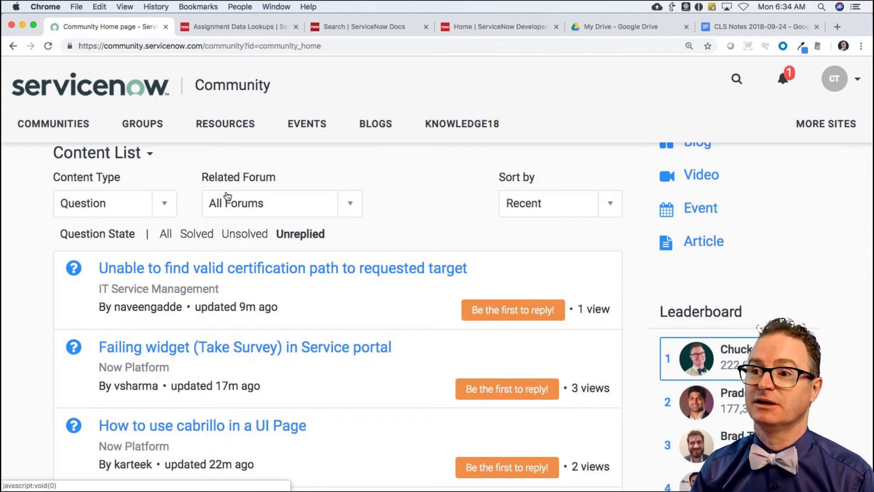
scroll(31, 247, down, 1)
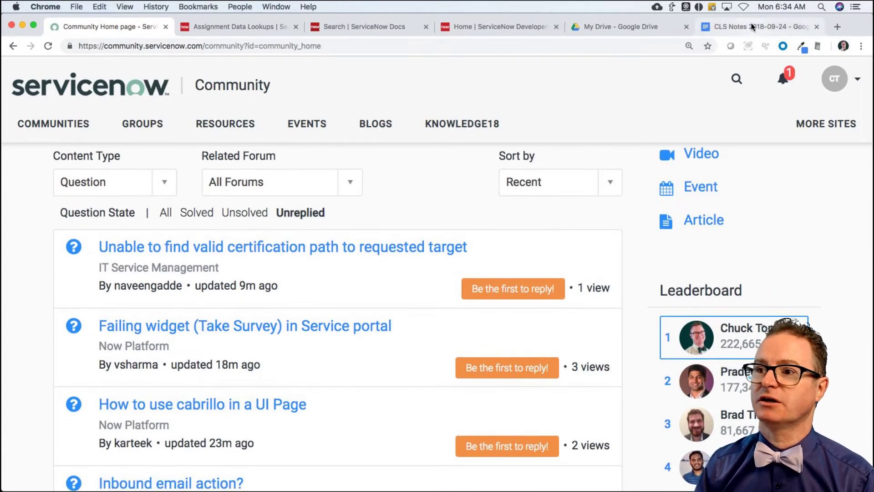
- Switch to the CLS Notes 2018-09-24 document and open its "Server and client callable script includes" link
click(752, 27)
scroll(253, 297, down, 1)
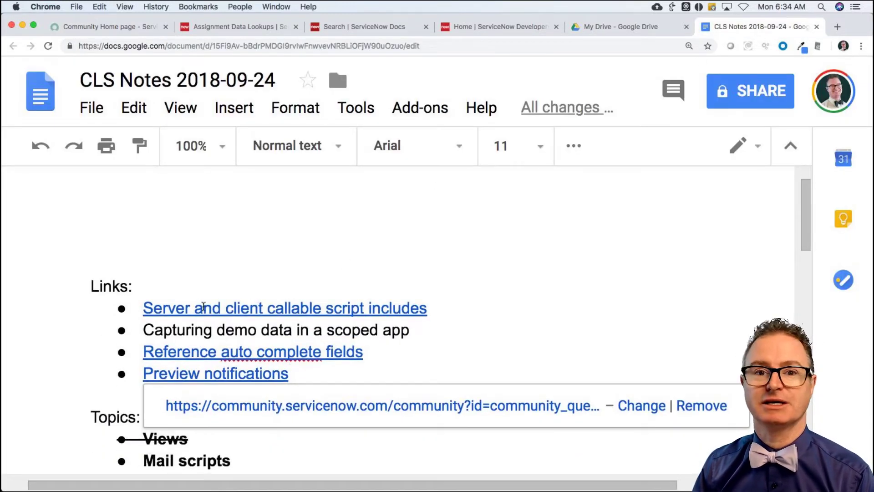
click(229, 309)
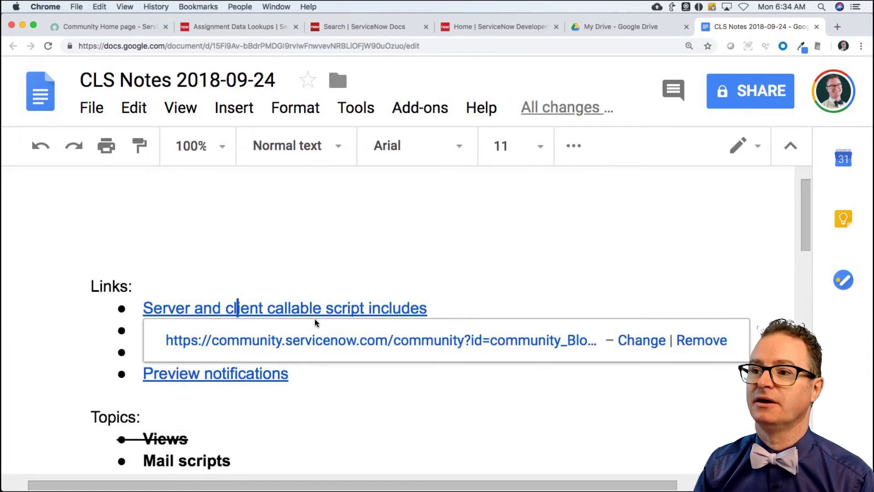
click(331, 343)
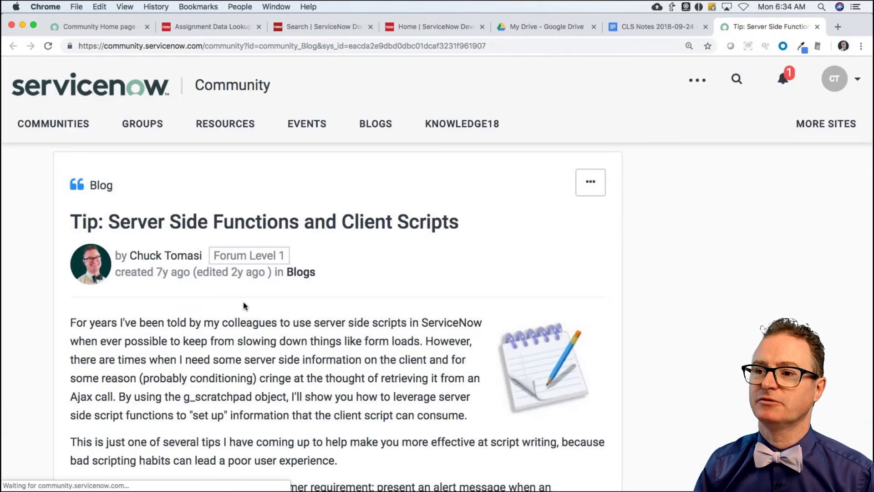
- Examine the age, g_scratchpad explanation and script examples of the server side functions blog post, and expand all its comments
drag(156, 277, 175, 275)
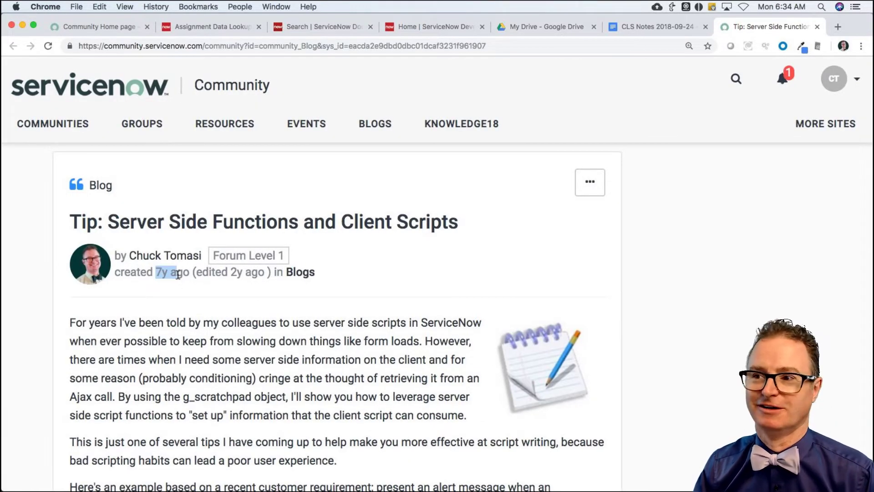
click(276, 314)
scroll(276, 314, down, 3)
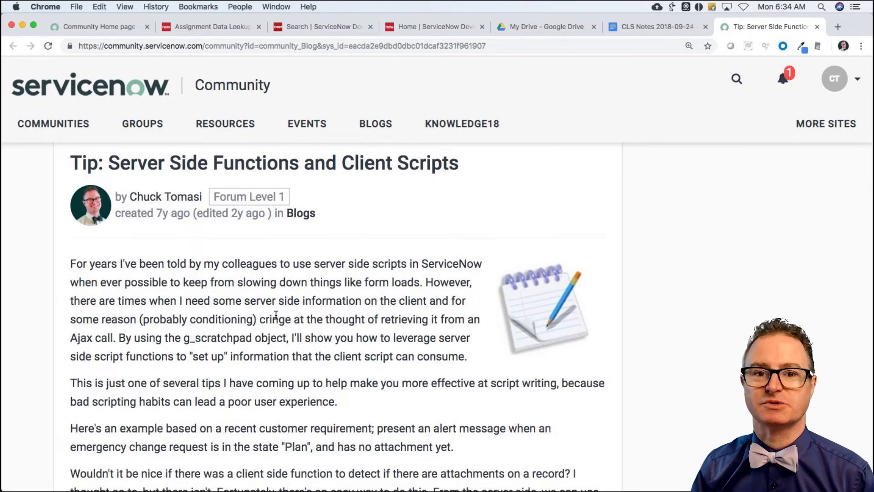
scroll(360, 365, down, 10)
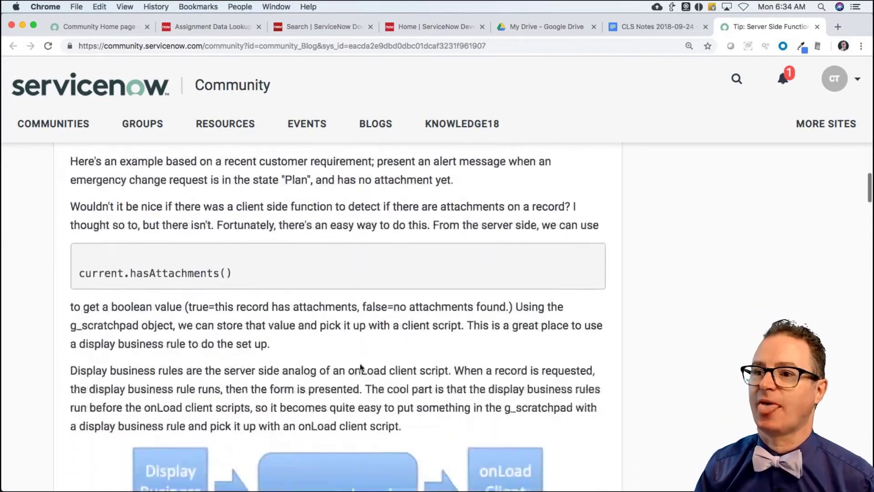
scroll(359, 364, down, 1)
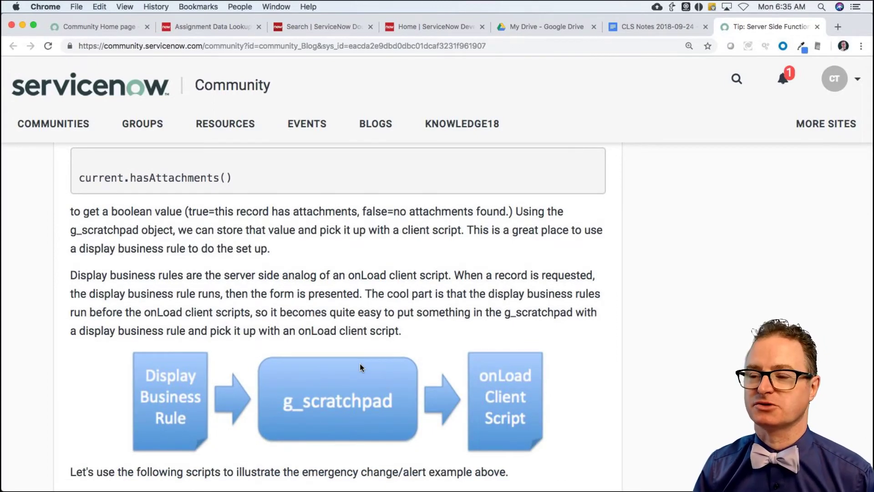
scroll(360, 367, down, 11)
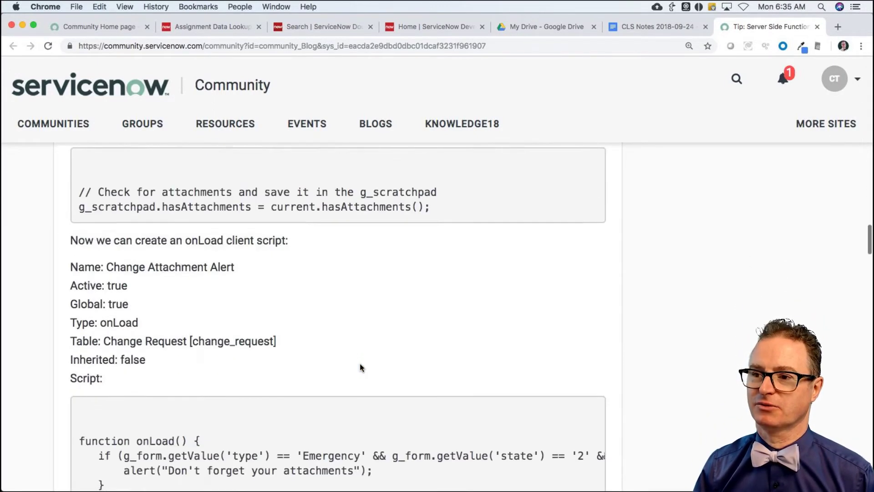
scroll(359, 363, down, 11)
scroll(360, 363, down, 4)
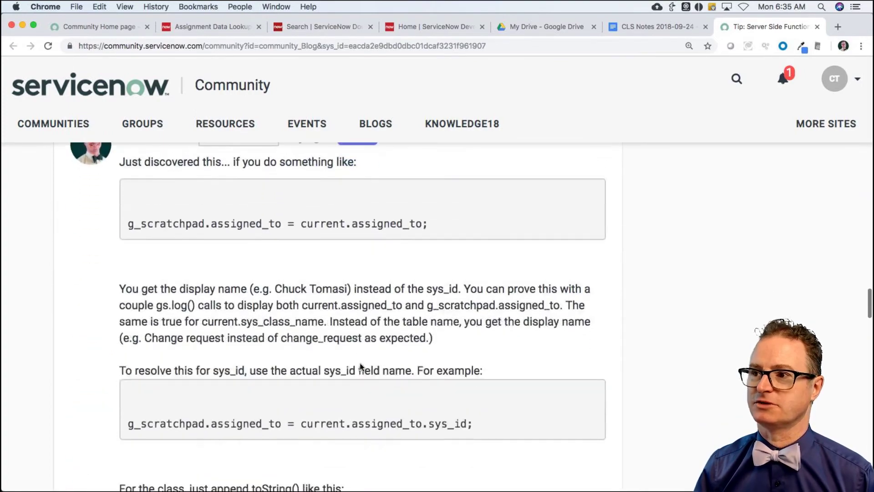
scroll(359, 365, up, 2)
click(527, 203)
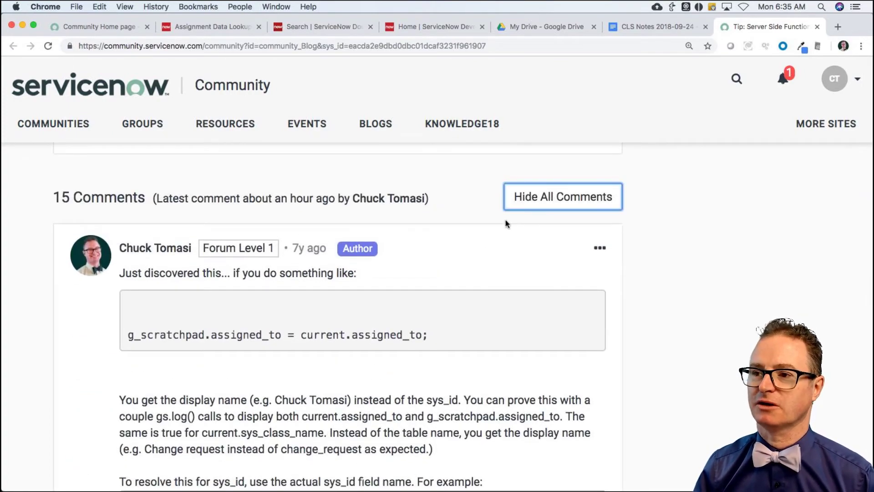
- Read the blog post's comments down to the question asking for Script Include examples without return, highlighting its key sentences
scroll(282, 382, down, 5)
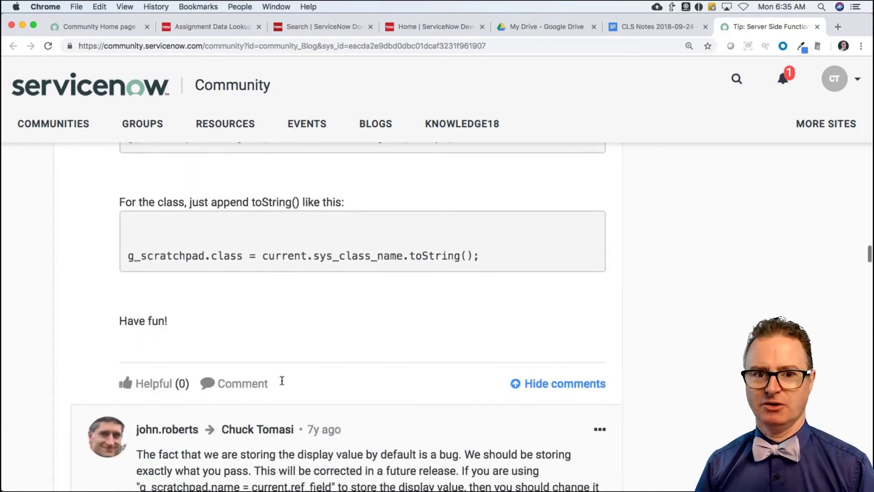
mouse_move(283, 384)
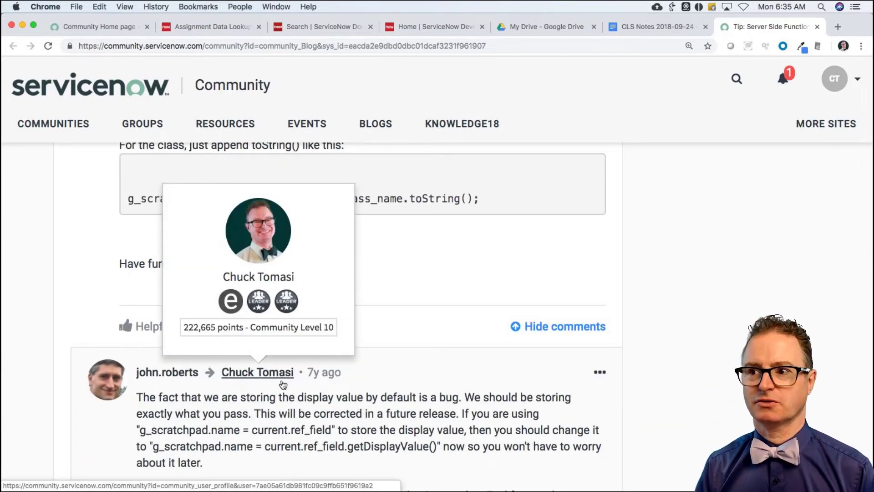
scroll(400, 405, down, 11)
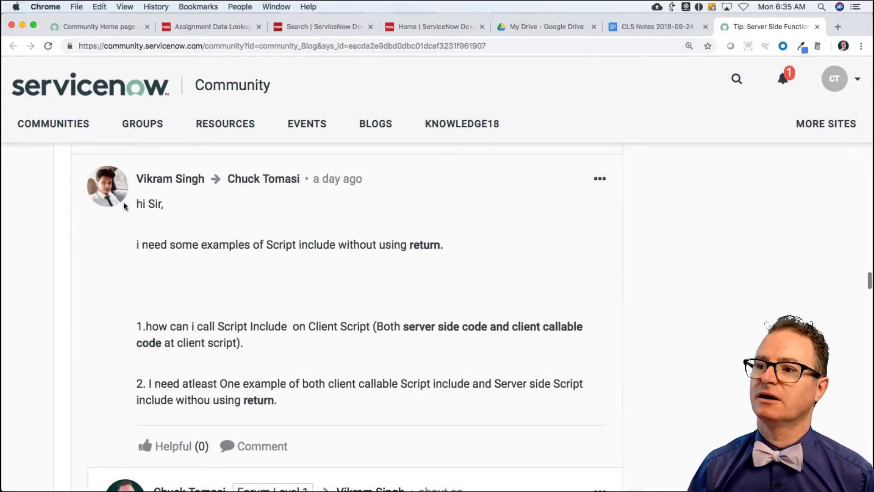
drag(140, 245, 467, 248)
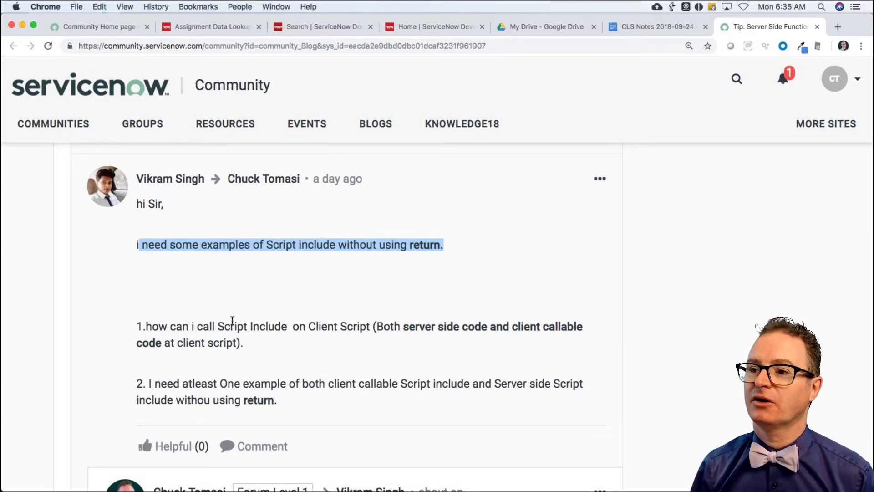
drag(145, 326, 517, 338)
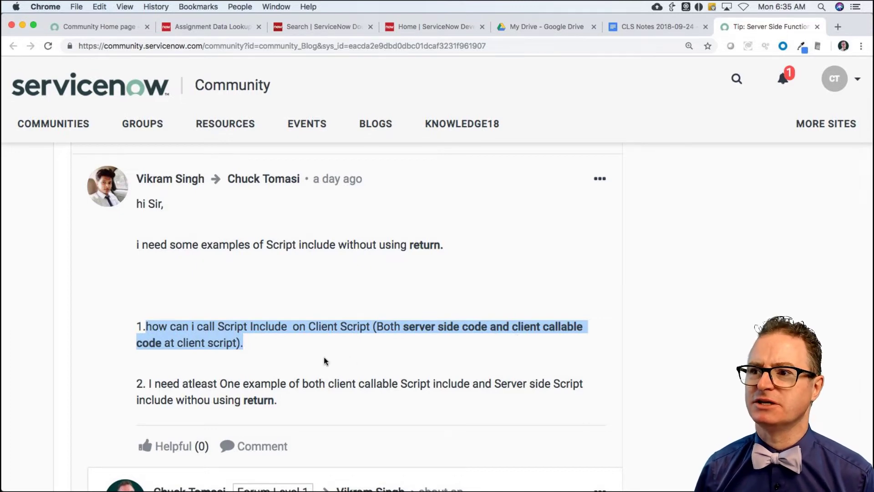
scroll(324, 357, down, 1)
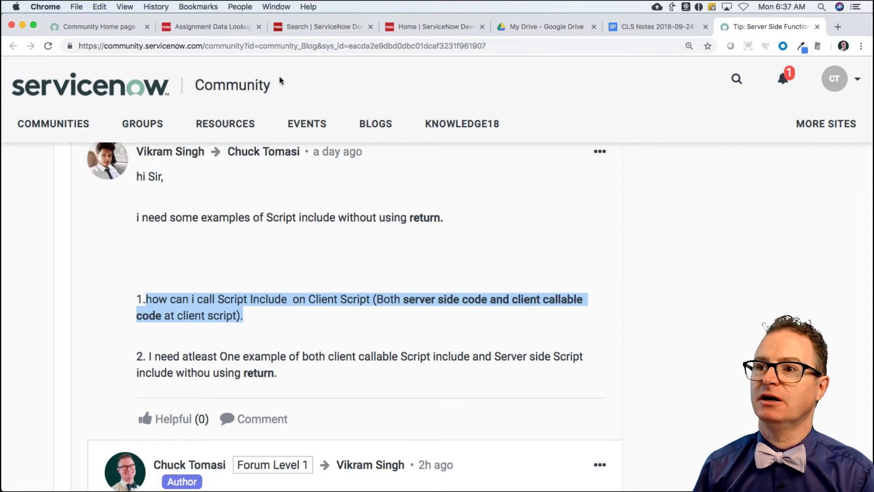
- Switch to the ServiceNow developer instance, clear the navigator filter and open System Applications - Studio
click(200, 26)
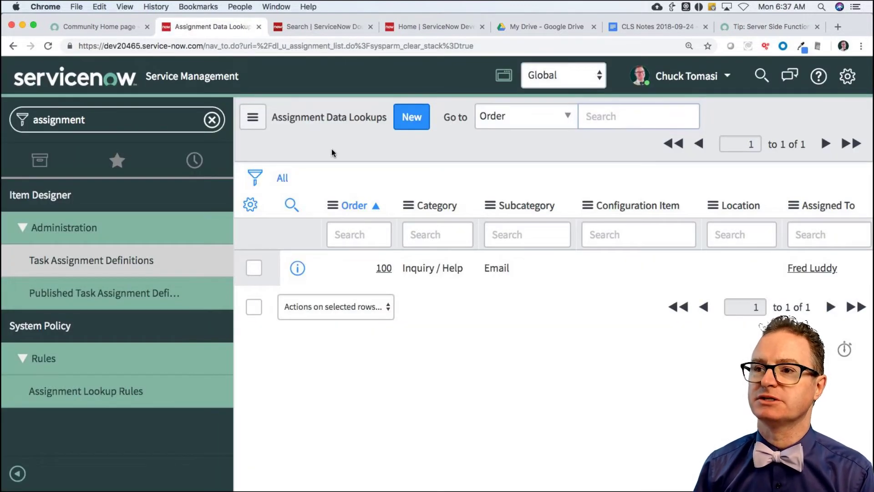
click(212, 120)
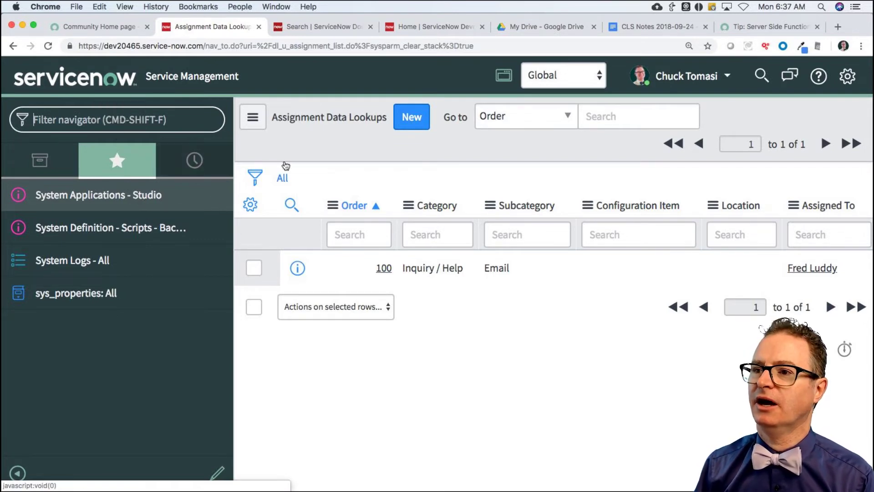
click(118, 196)
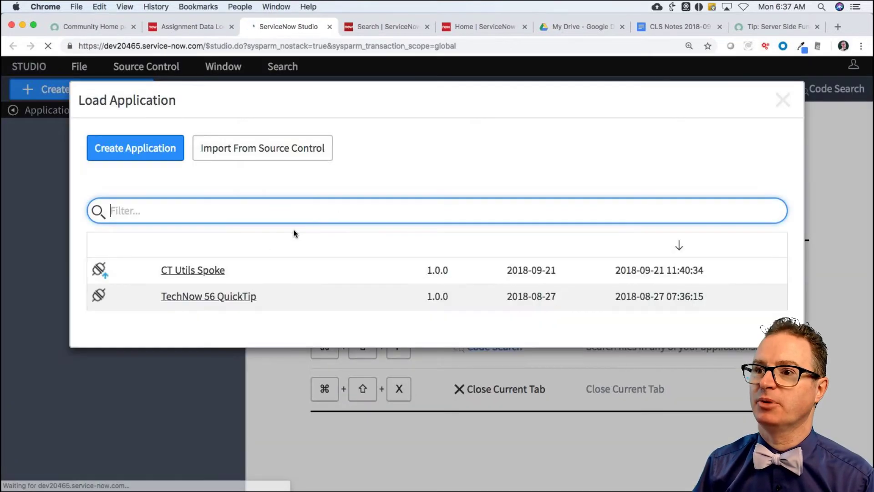
- Start a new application in Studio and name it CLS
click(151, 149)
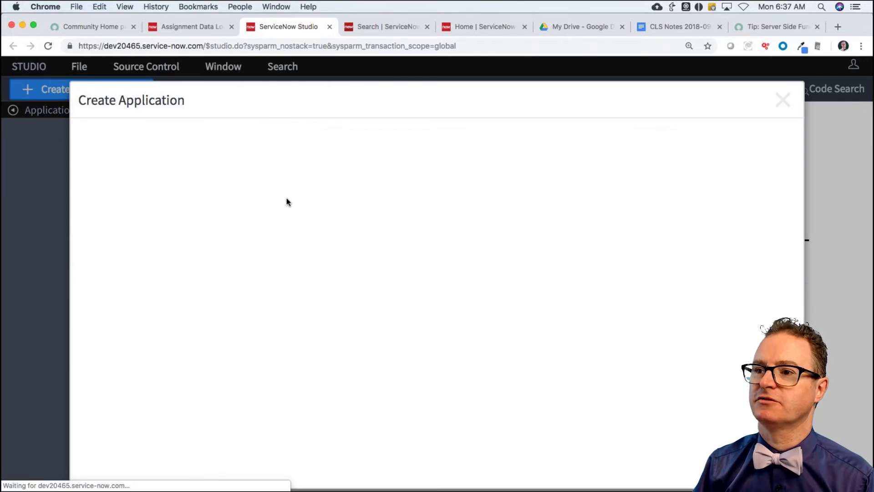
click(736, 284)
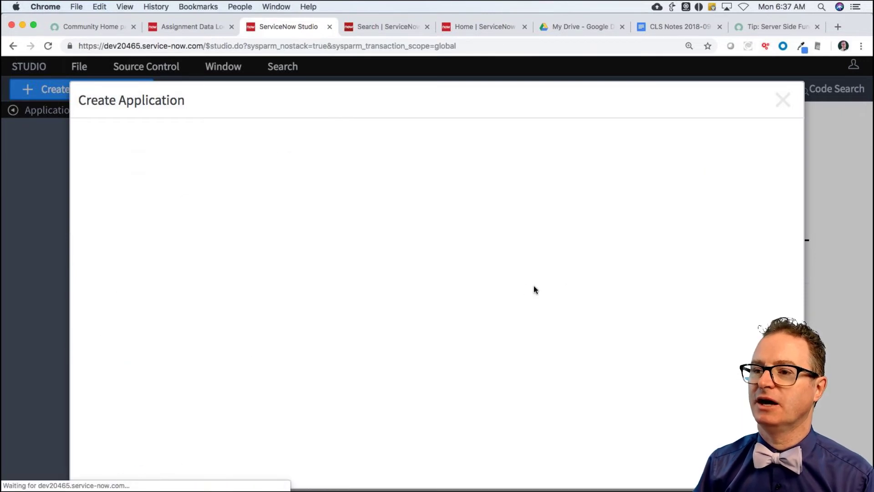
text(CLS)
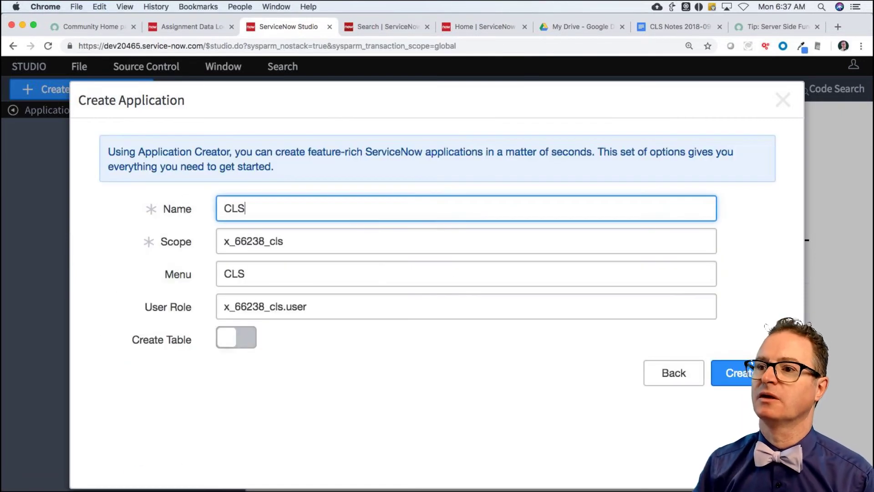
key(Tab)
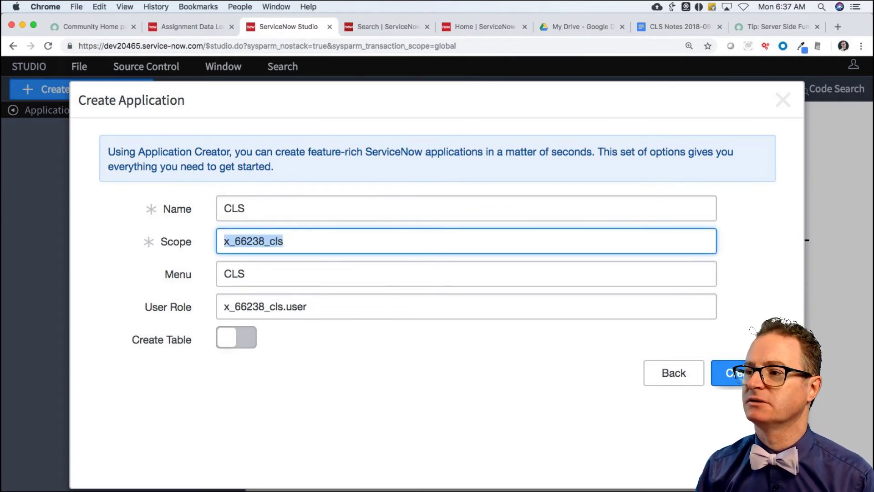
- Include a table in the new application and label it Item
click(242, 336)
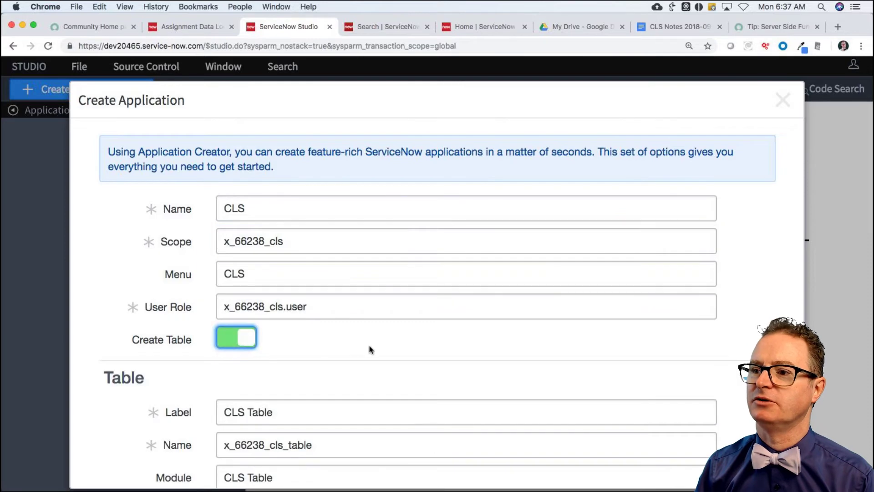
click(287, 411)
key(super+a)
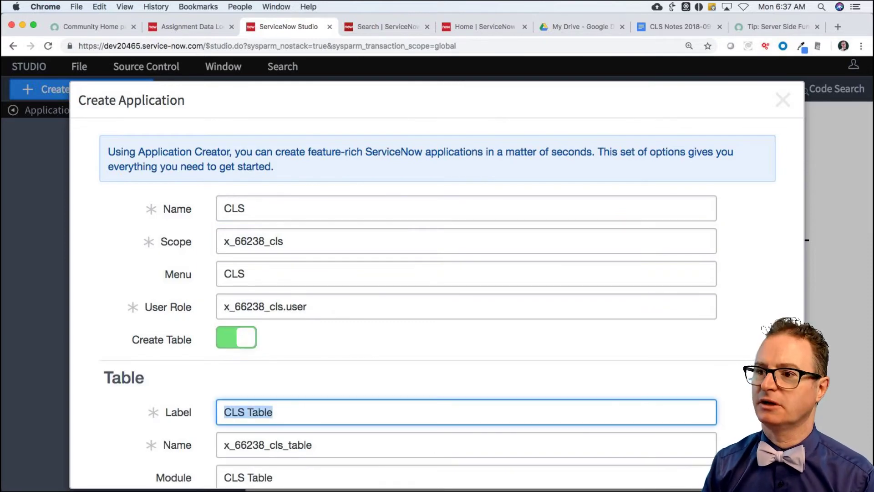
text(Item)
- Enable auto-numbering for the Item table with the prefix ITM
scroll(383, 315, down, 5)
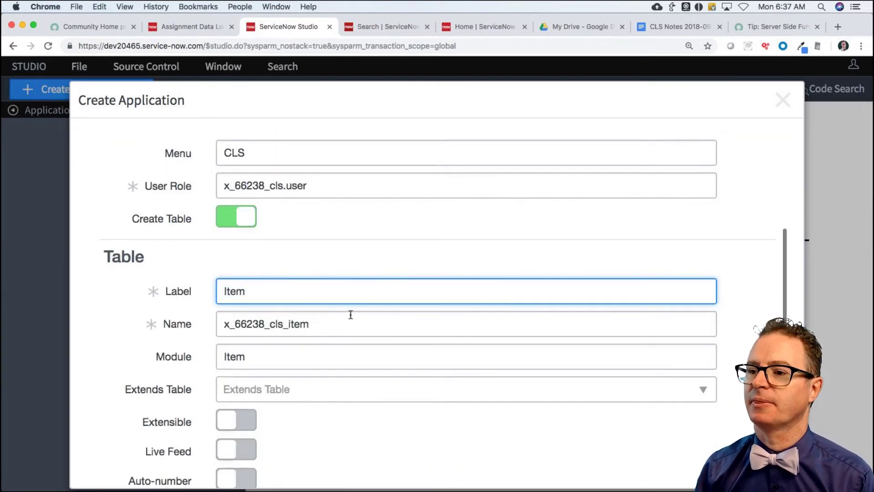
scroll(320, 349, down, 2)
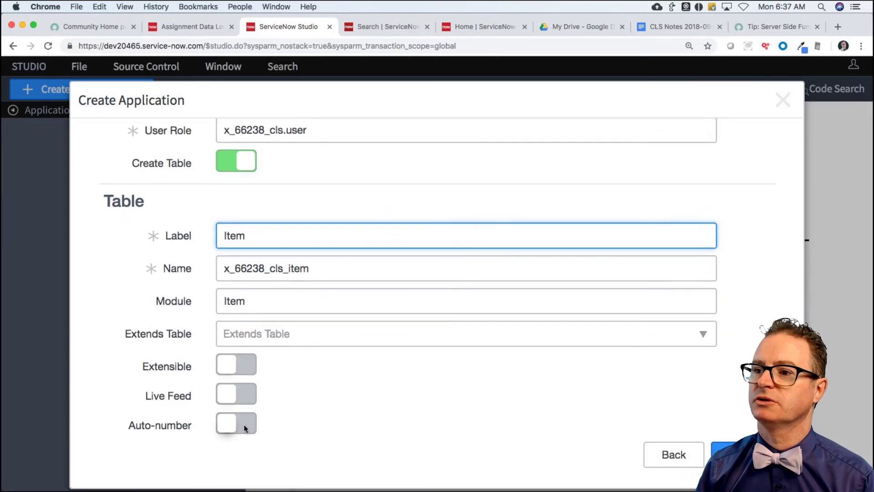
click(243, 422)
click(250, 453)
double_click(246, 452)
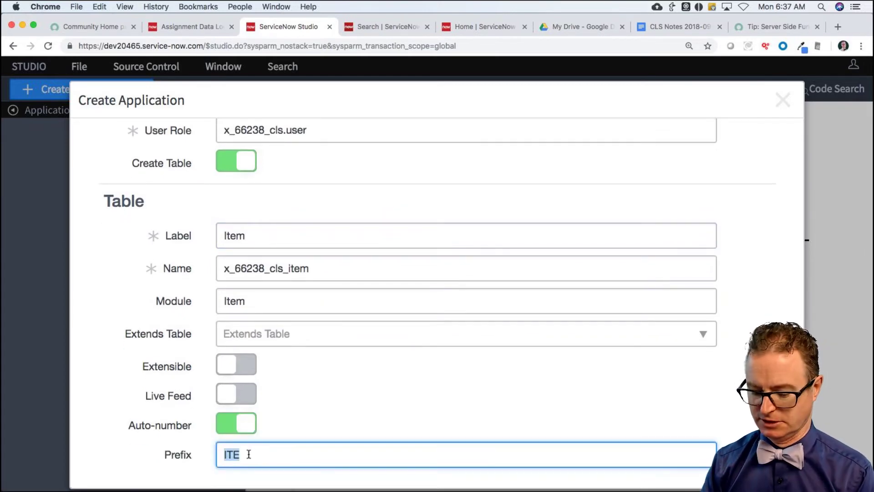
text(ITM)
- Create the CLS application, confirm its creation and open it in Studio from the application list
scroll(362, 418, down, 4)
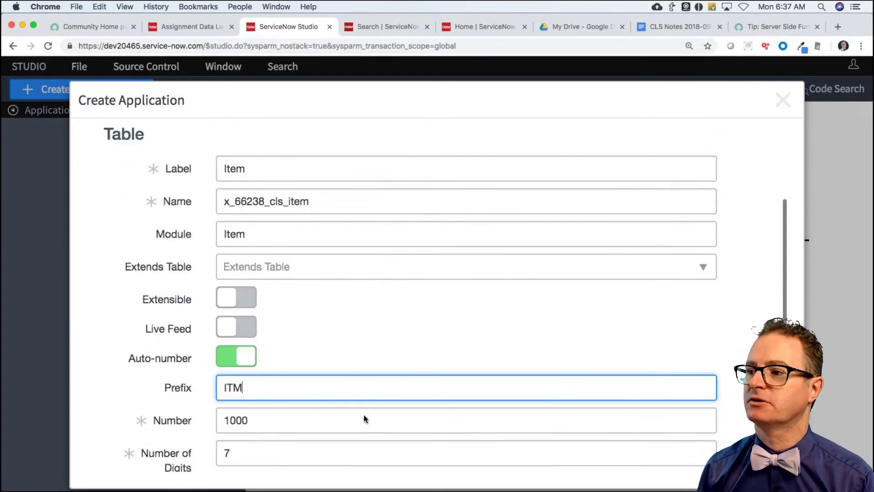
click(674, 396)
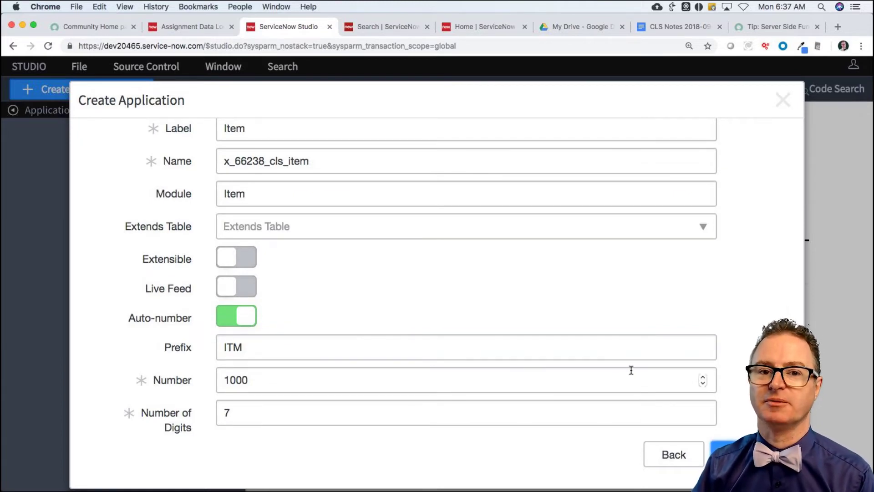
key(Return)
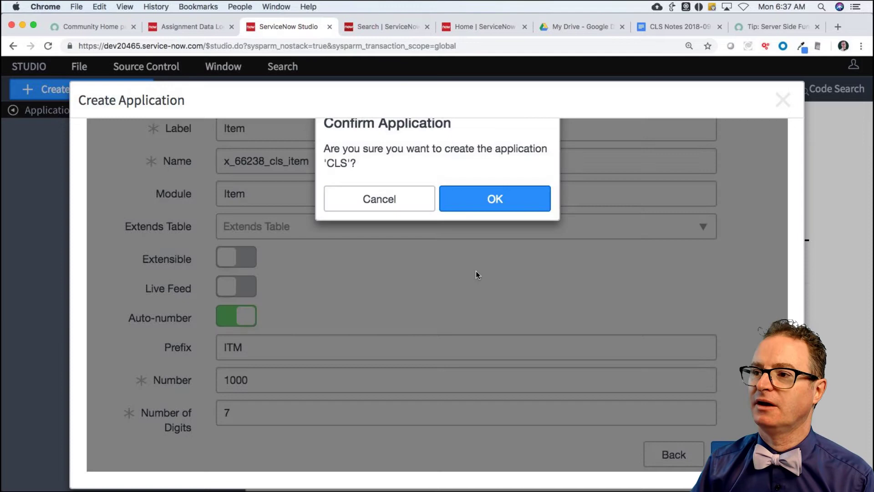
click(511, 198)
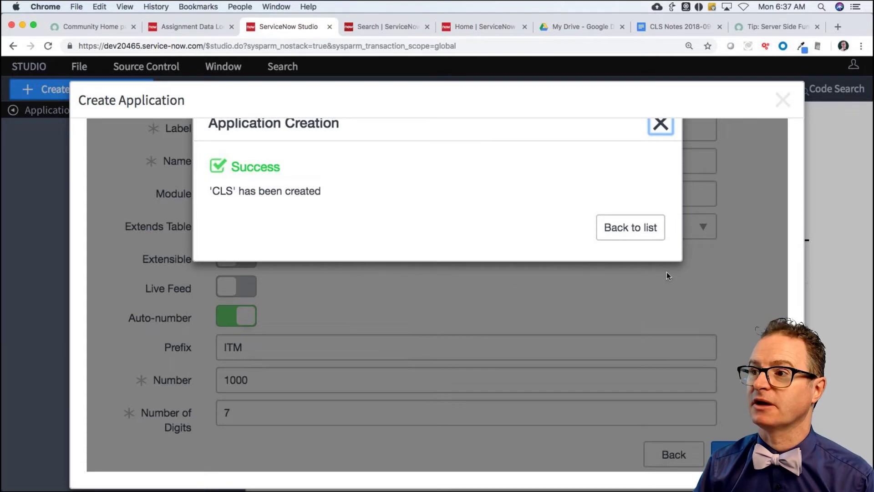
click(643, 233)
click(170, 271)
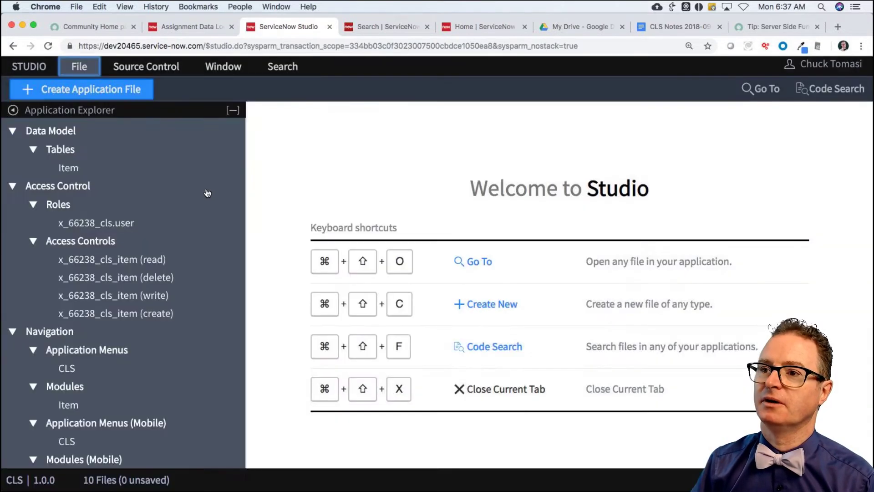
- Create a new Script Include application file from the Server Development category
click(85, 91)
click(151, 228)
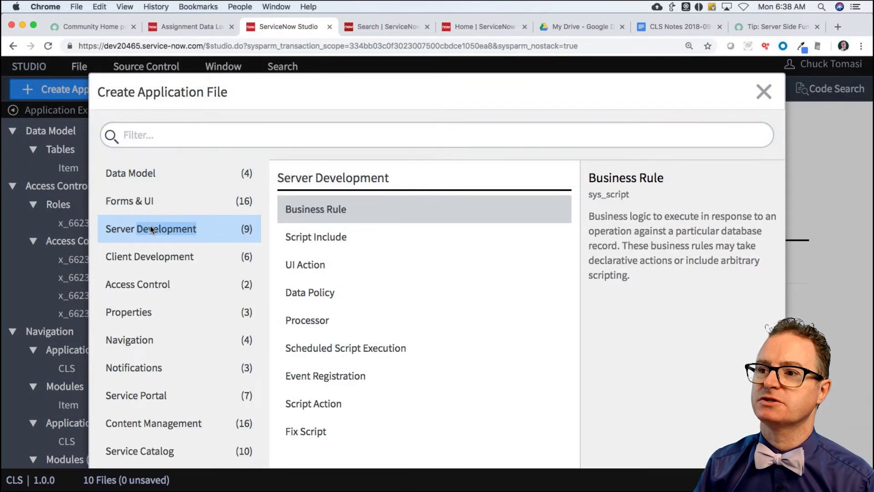
click(339, 241)
double_click(339, 237)
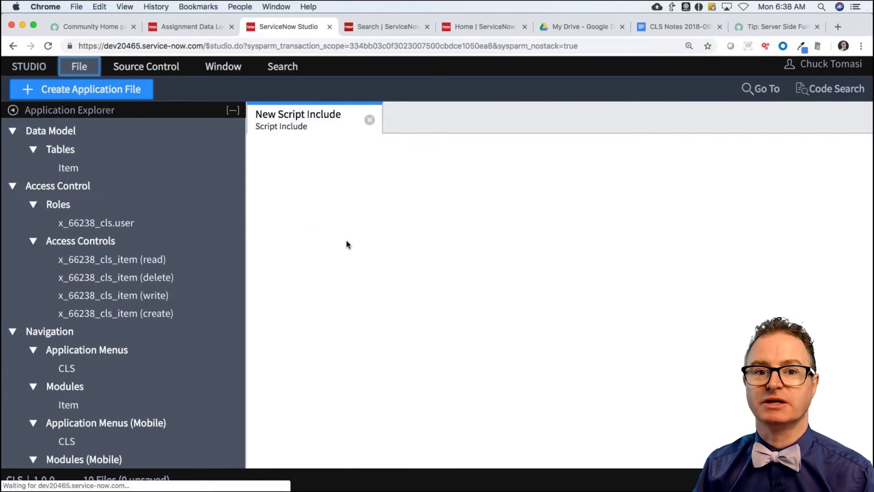
- Name the new script include ServerSideCode
click(335, 219)
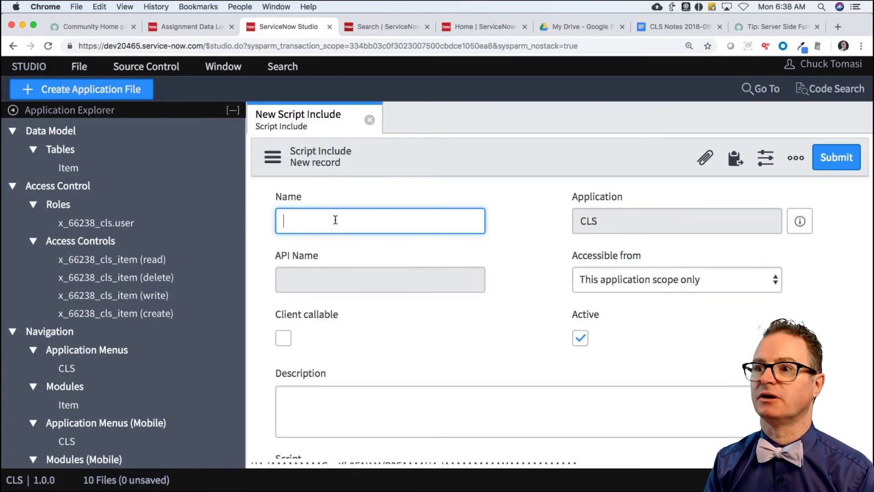
text(Service)
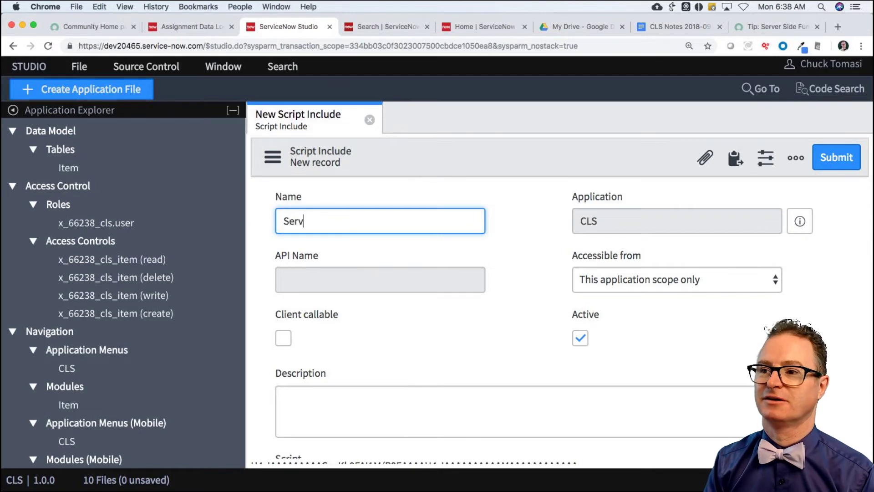
key(BackSpace)
key(BackSpace)
key(BackSpace)
text(er)
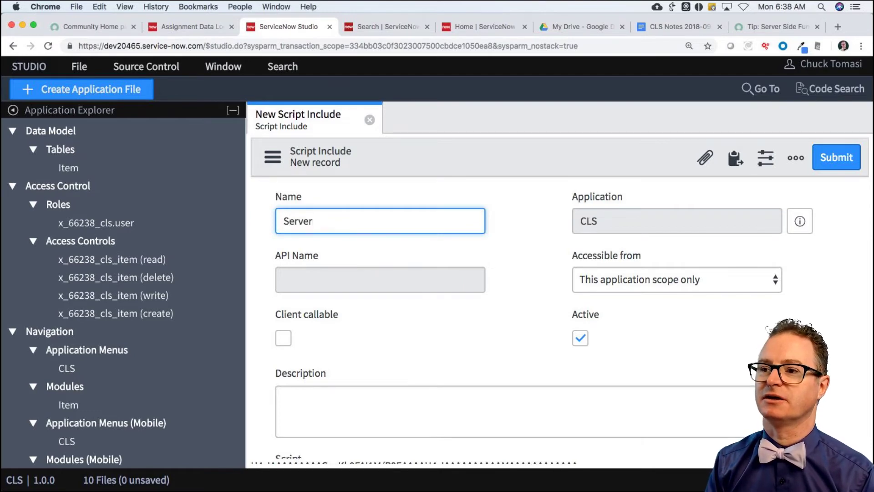
text(SideCode)
key(Tab)
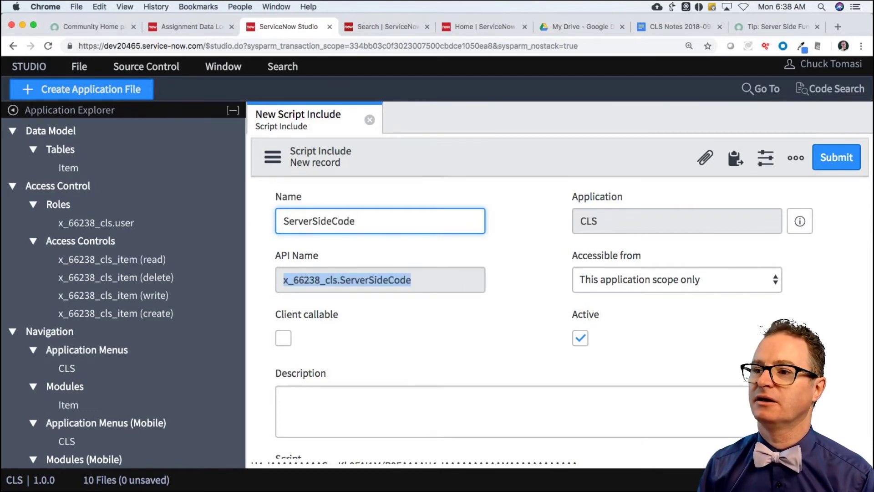
click(372, 338)
- Start an ITEM_TABLE string assignment, beginning with 'x_', on a new line below the Class.create() line of the script
scroll(372, 338, down, 2)
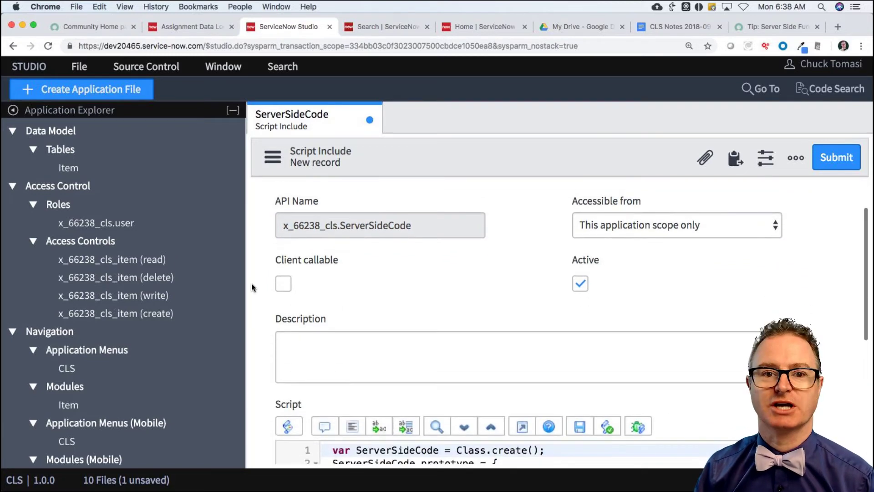
scroll(406, 318, down, 4)
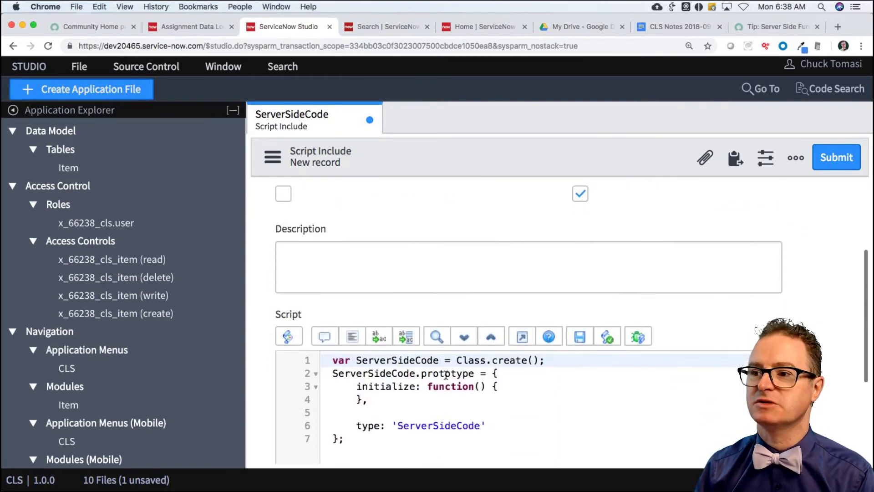
click(376, 400)
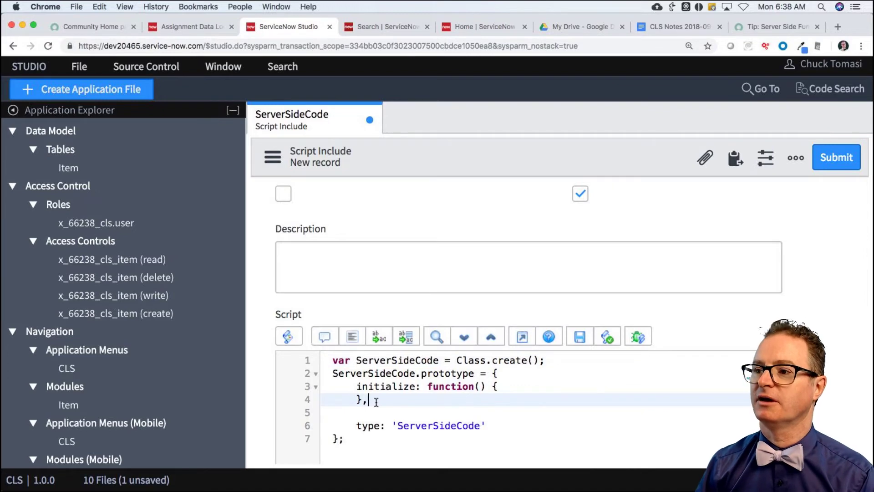
click(556, 355)
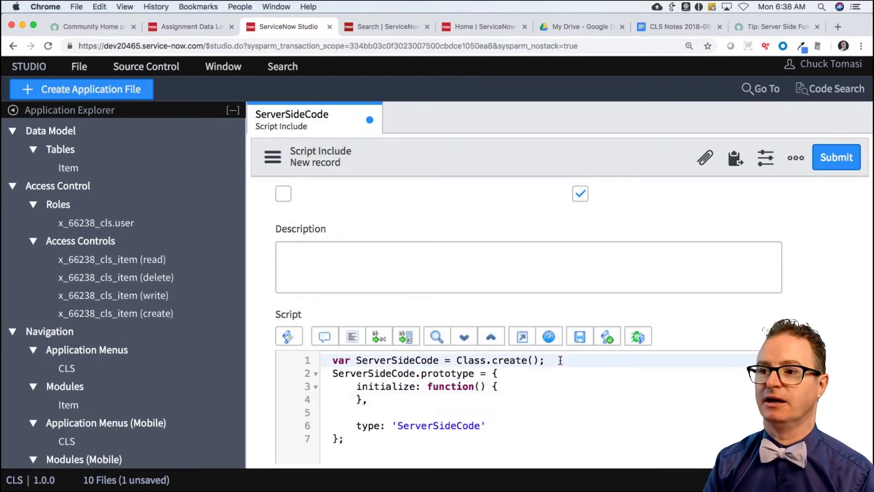
key(Return)
key(Return)
text(ITEM_)
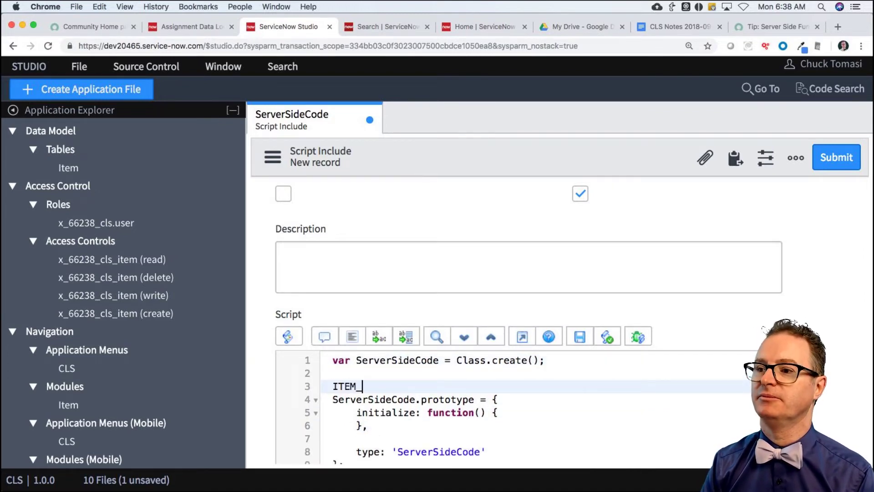
text(TABLE = 'x_snc)
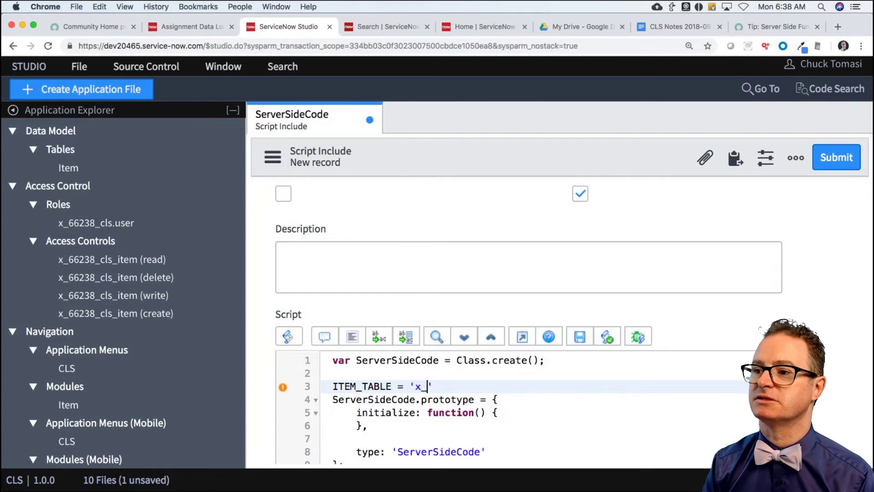
key(BackSpace)
key(BackSpace)
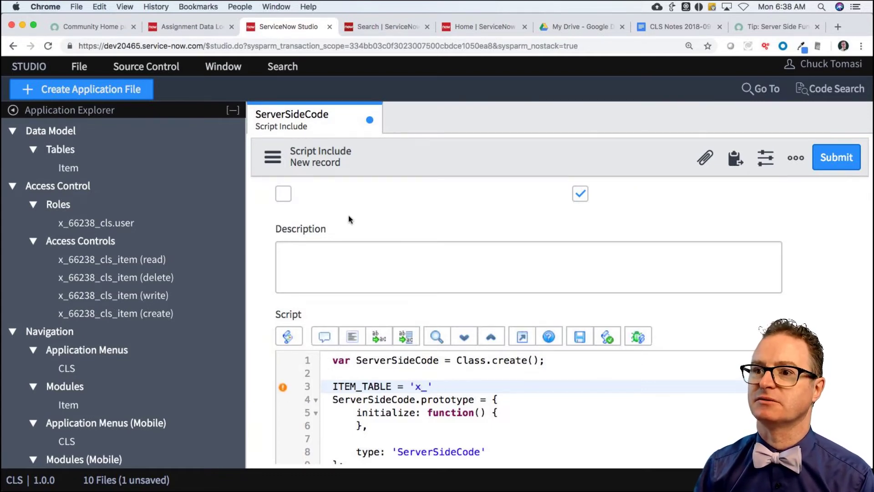
- Open the Item table from the application files and copy its table name
click(68, 168)
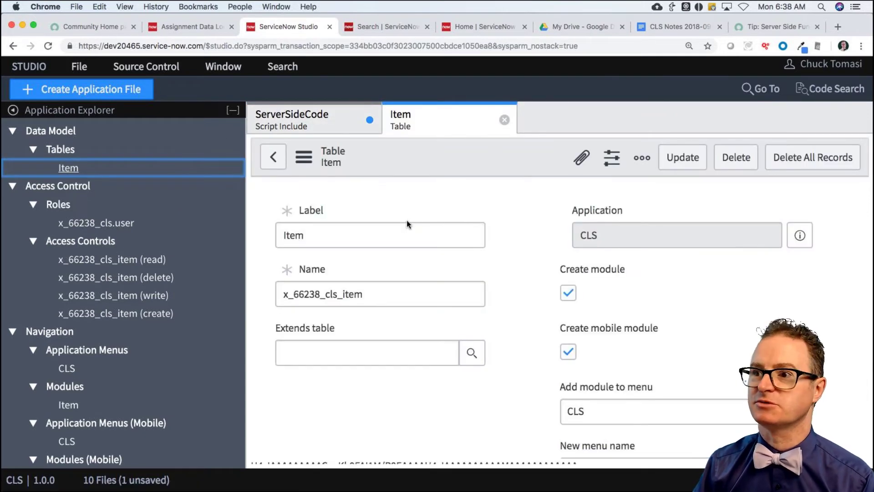
drag(297, 345, 272, 350)
key(super+c)
click(379, 347)
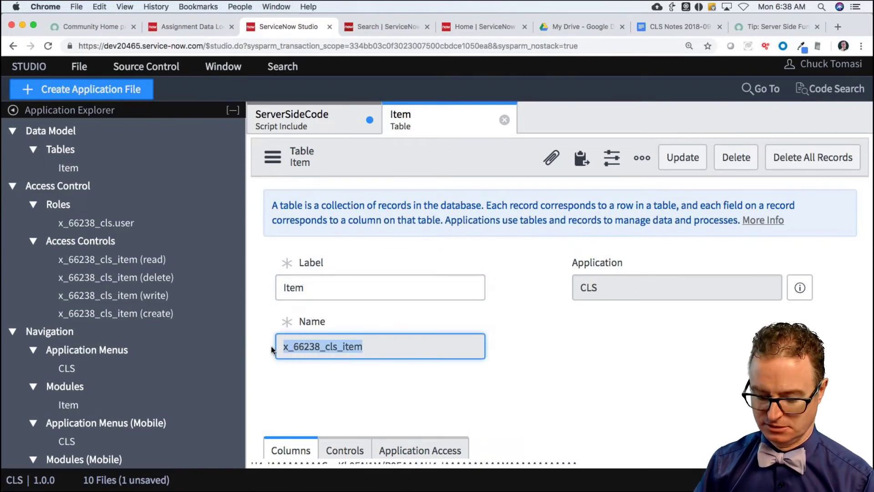
- Set ITEM_TABLE to the copied name 'x_66238_cls_item' in the ServerSideCode script, ending the statement with a semicolon and a blank line
click(341, 114)
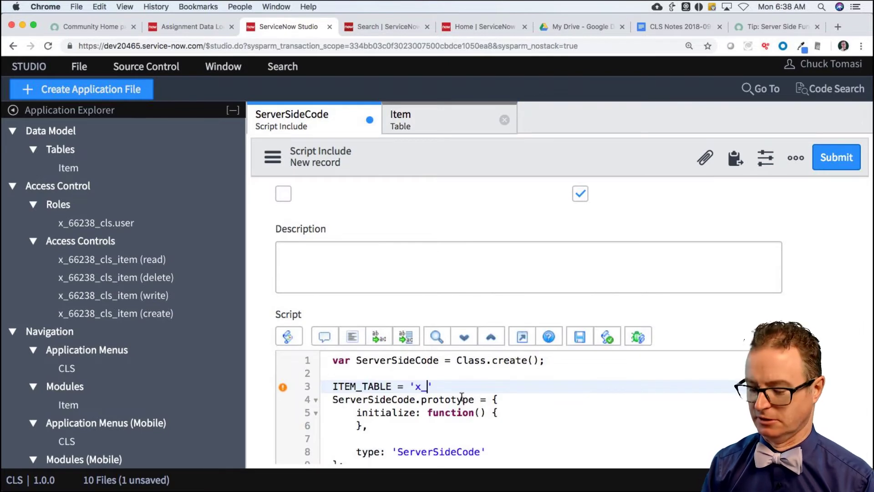
key(BackSpace)
key(BackSpace)
key(super+v)
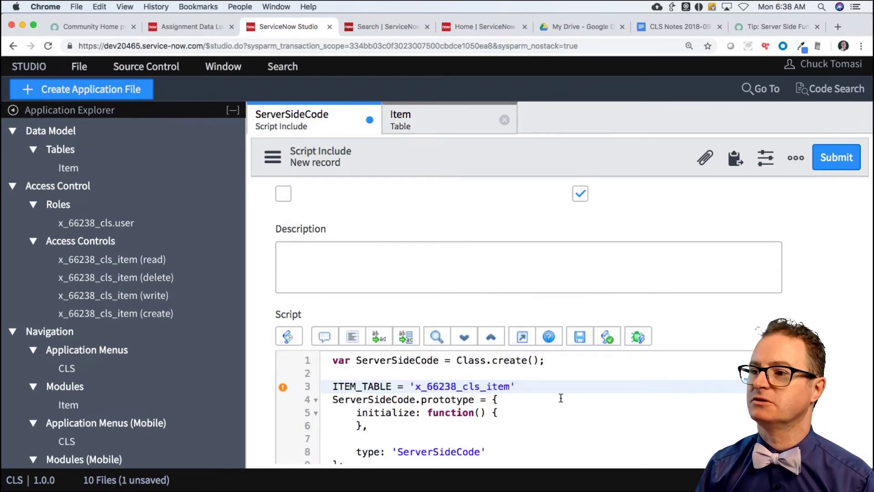
click(539, 385)
text(;)
key(Return)
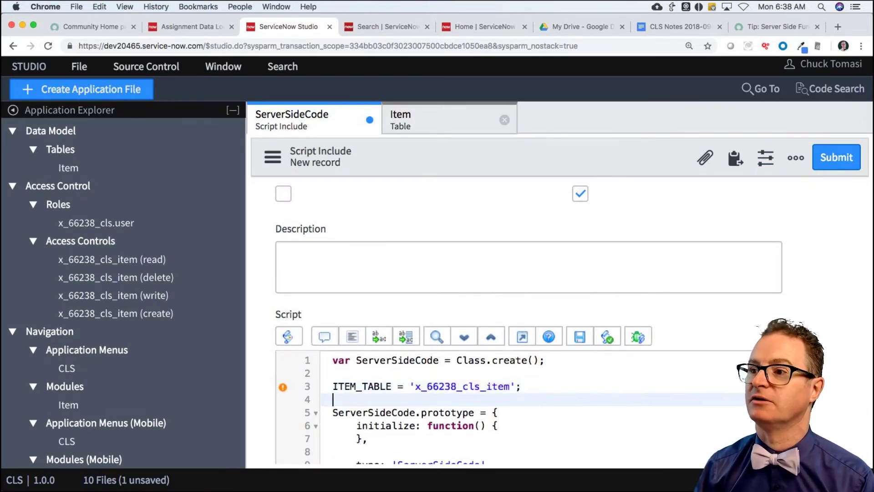
- Add a getRecordNumber : function() declaration after the initialize function in the prototype
scroll(595, 384, down, 3)
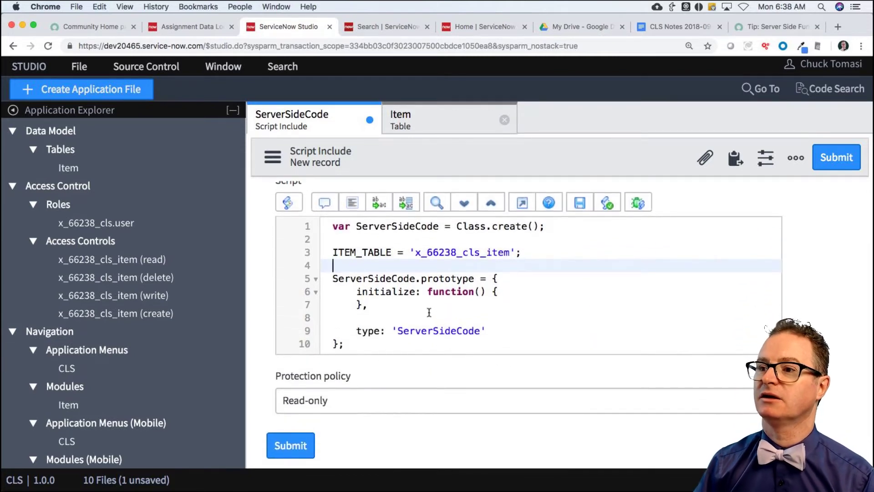
click(428, 314)
click(421, 310)
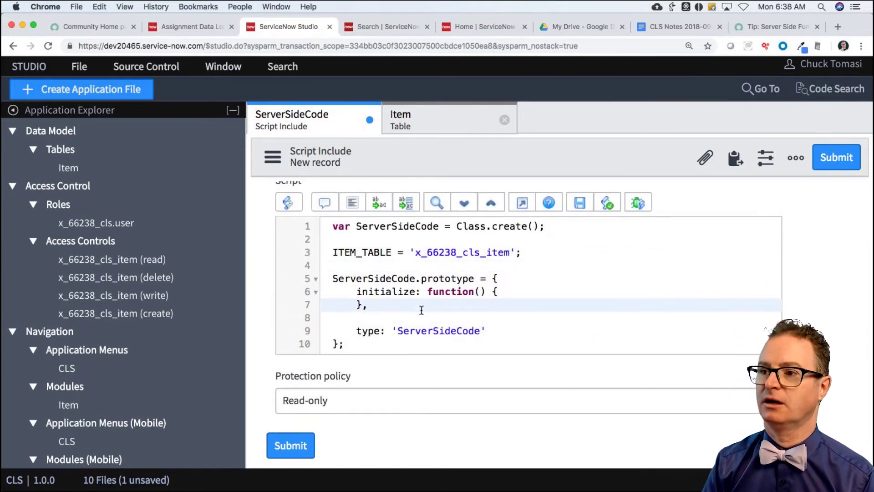
key(Return)
key(Return)
text(getRecor)
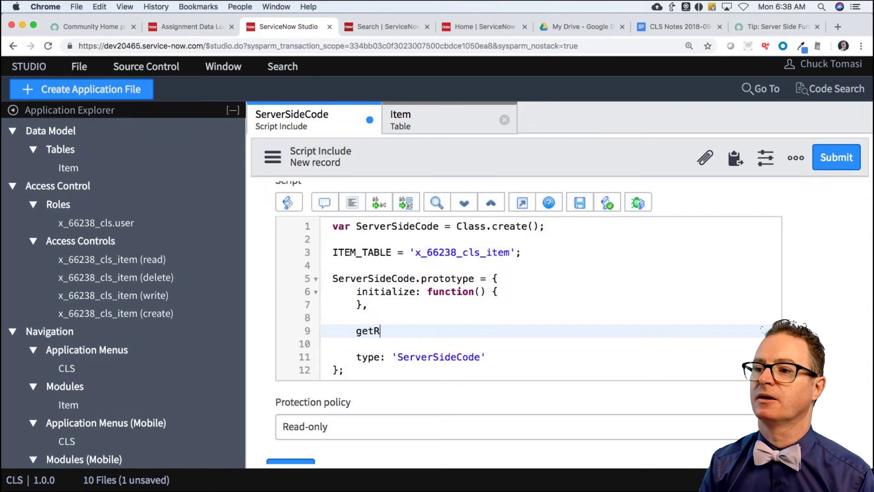
key(BackSpace)
key(BackSpace)
key(BackSpace)
key(BackSpace)
key(BackSpace)
text(RecordN)
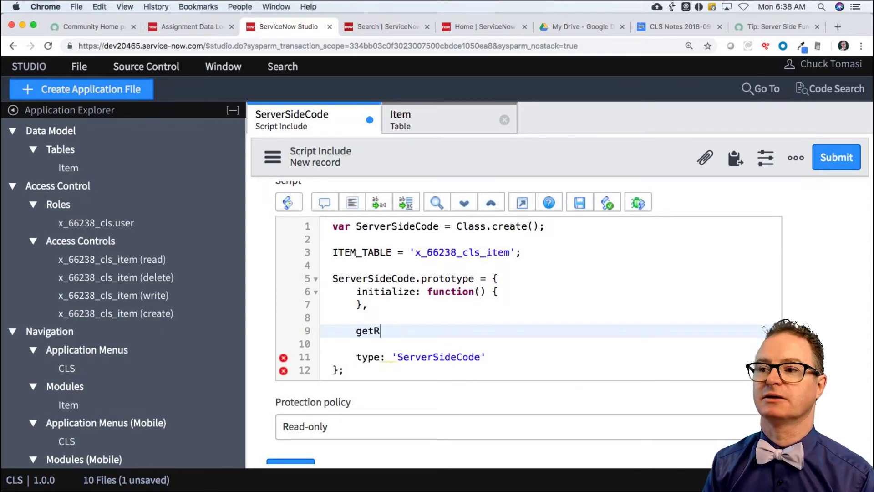
text(umber : fu)
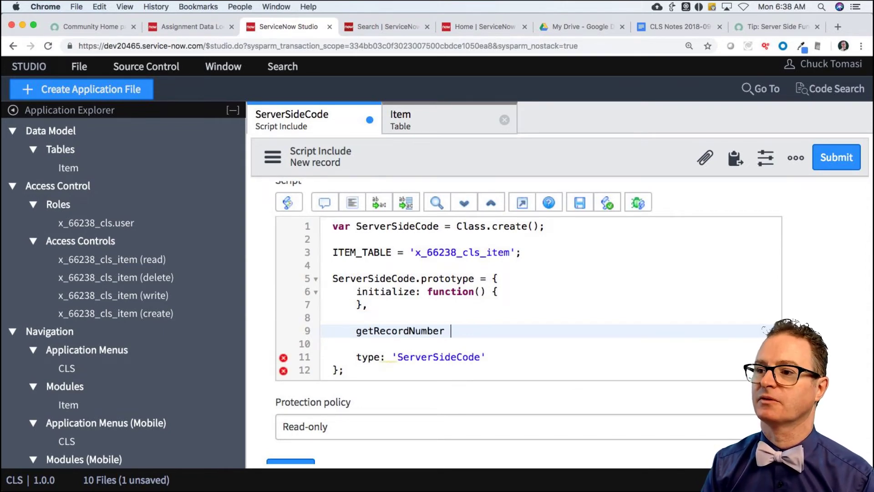
key(BackSpace)
key(BackSpace)
key(BackSpace)
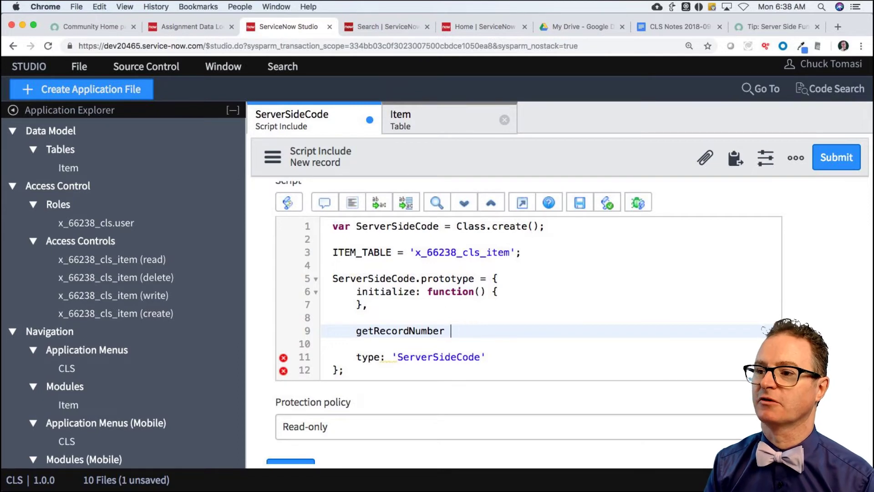
text(function()
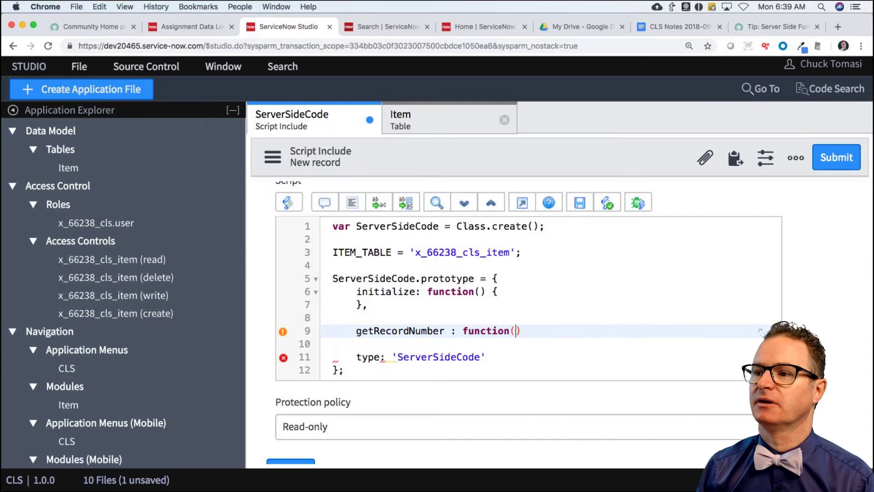
- Rename the getRecordNumber function to getRecordSysID
double_click(417, 329)
click(439, 331)
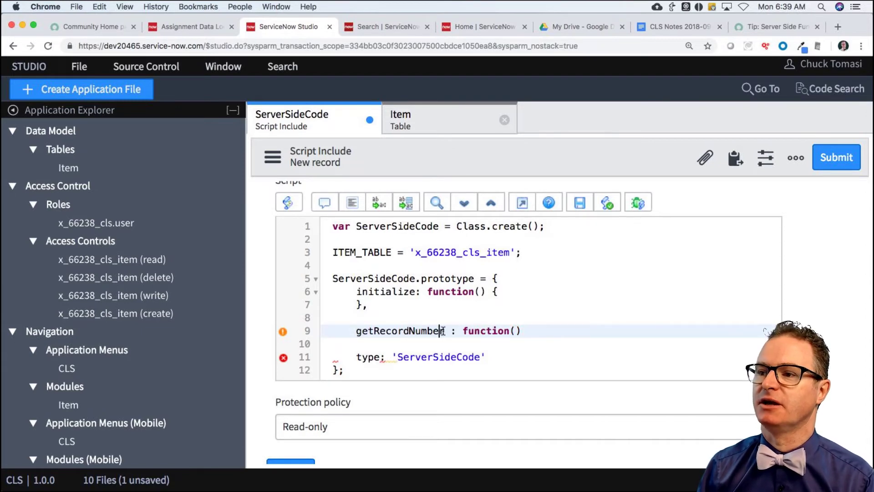
key(BackSpace)
key(BackSpace)
key(BackSpace)
key(BackSpace)
key(BackSpace)
key(BackSpace)
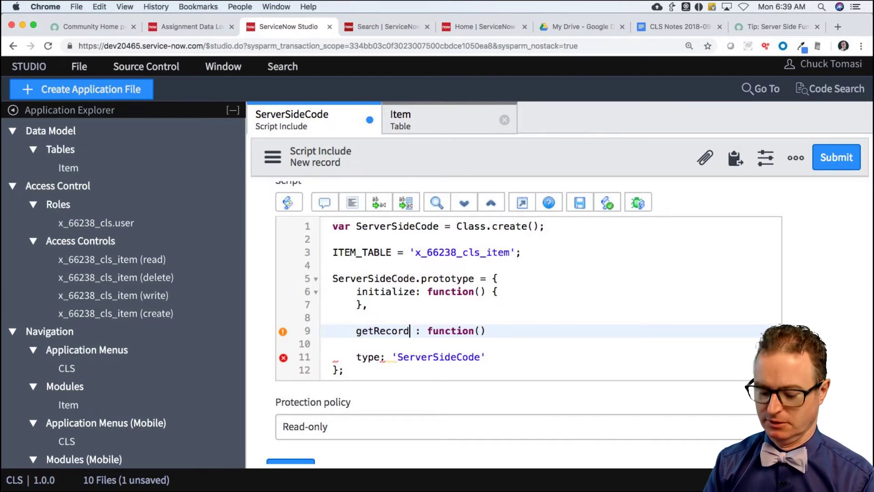
text(Sys)
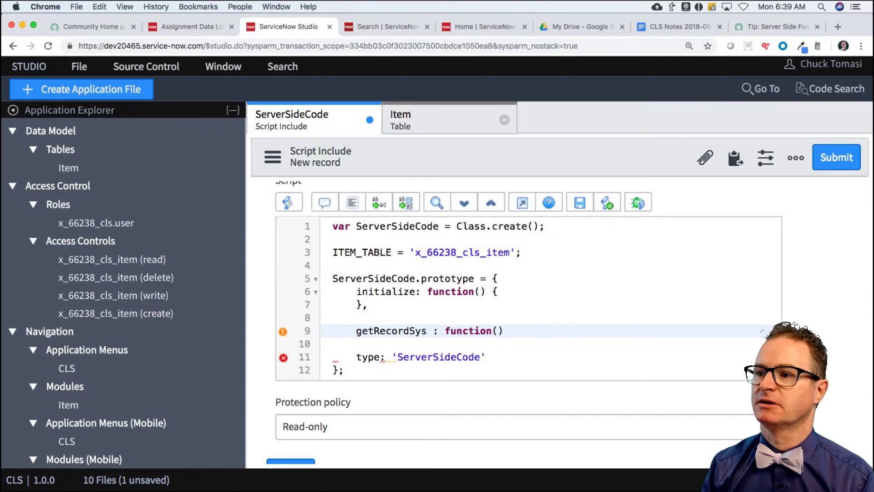
text(ID)
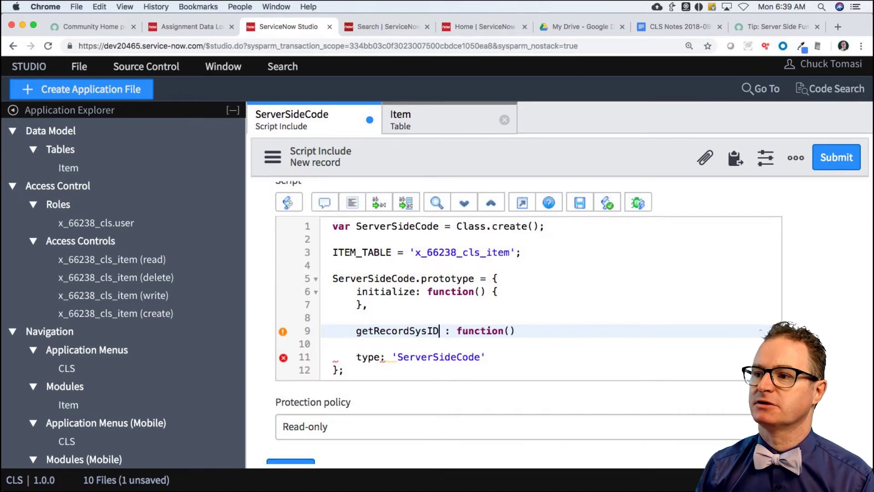
- Give getRecordSysID a number parameter and an empty braced body followed by a comma
click(509, 331)
text(number)
click(561, 331)
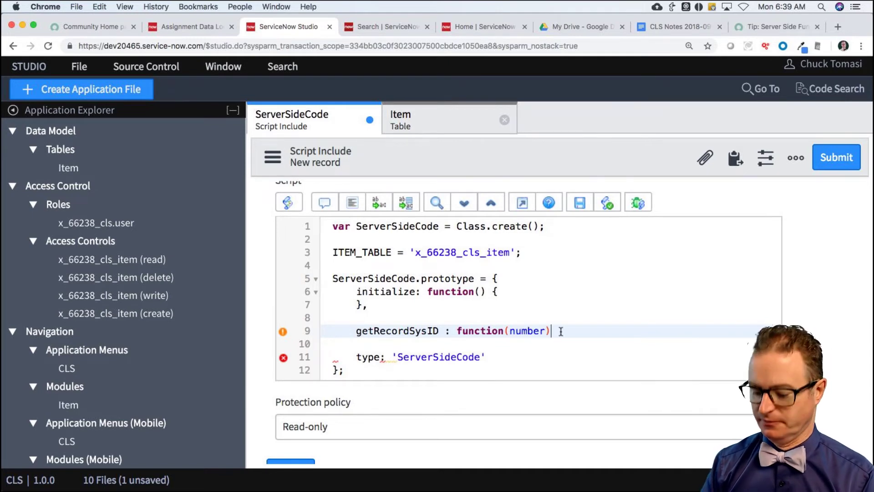
text({)
key(Return)
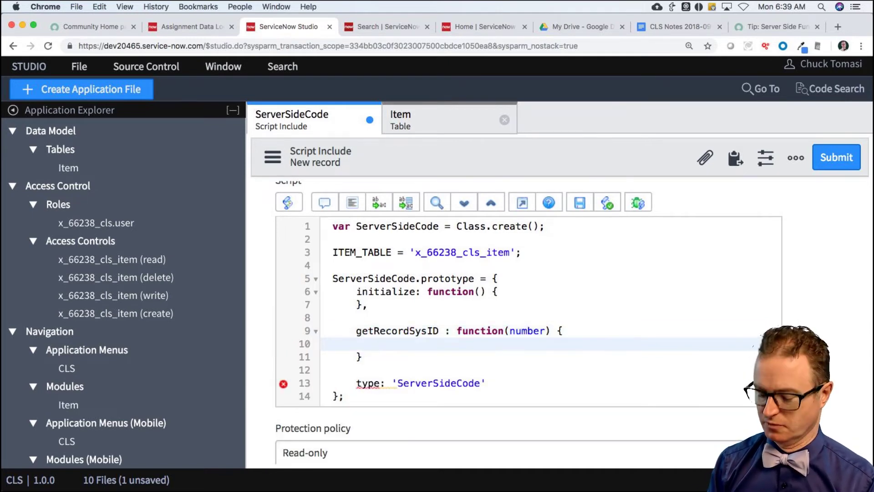
click(361, 357)
text(,)
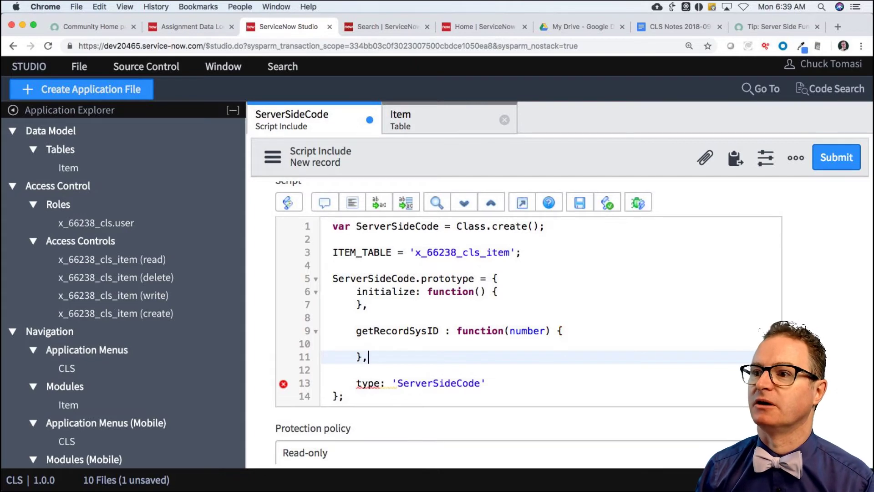
- Declare var itemGr = new GlideRecord(ITEM_TABLE); inside the getRecordSysID function body
click(570, 331)
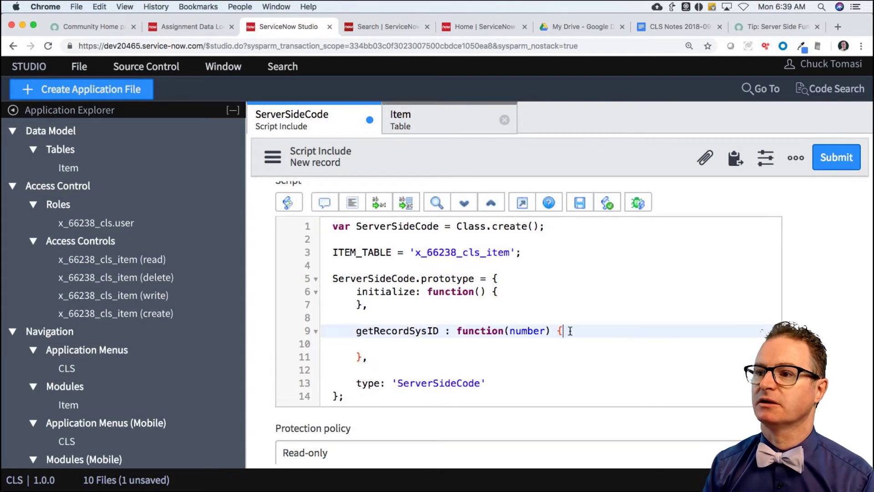
key(Return)
key(Return)
text(var )
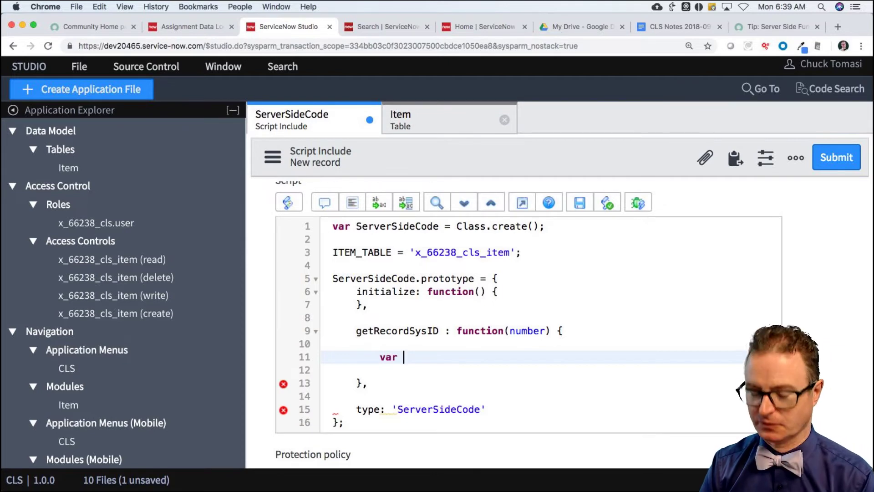
text(itemGr = n)
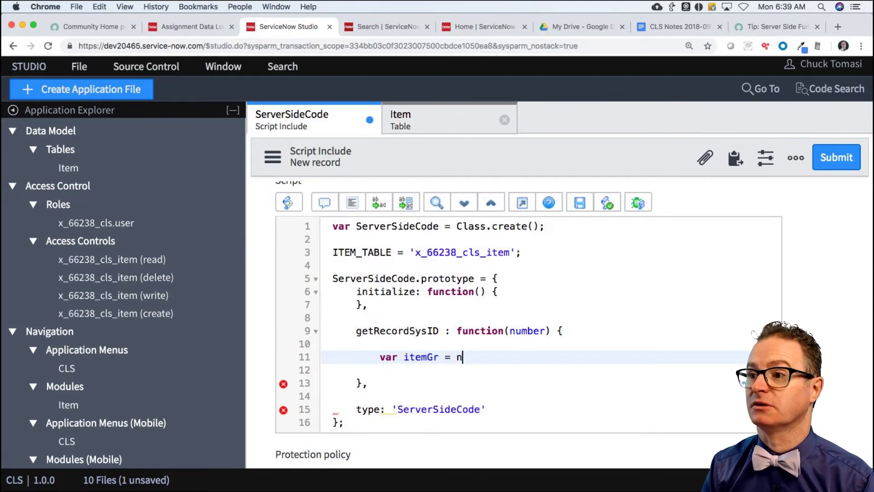
text(ew Glidre)
key(BackSpace)
key(BackSpace)
text(e)
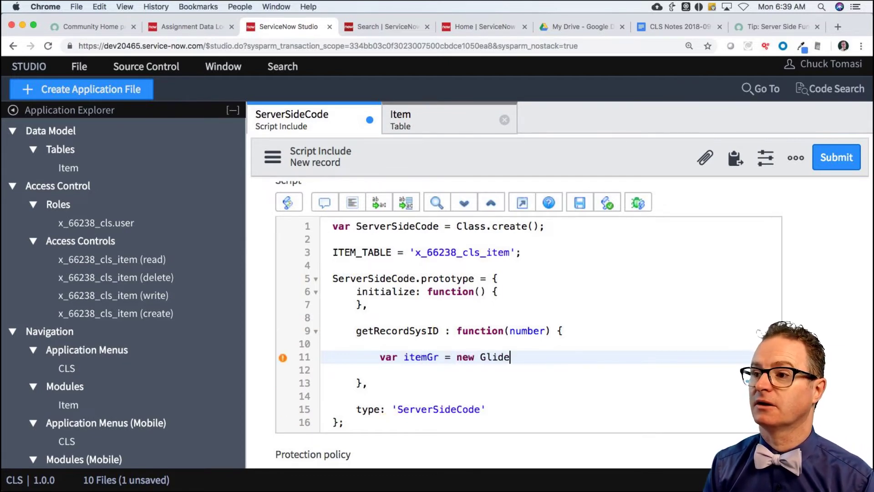
text(Record(ITE)
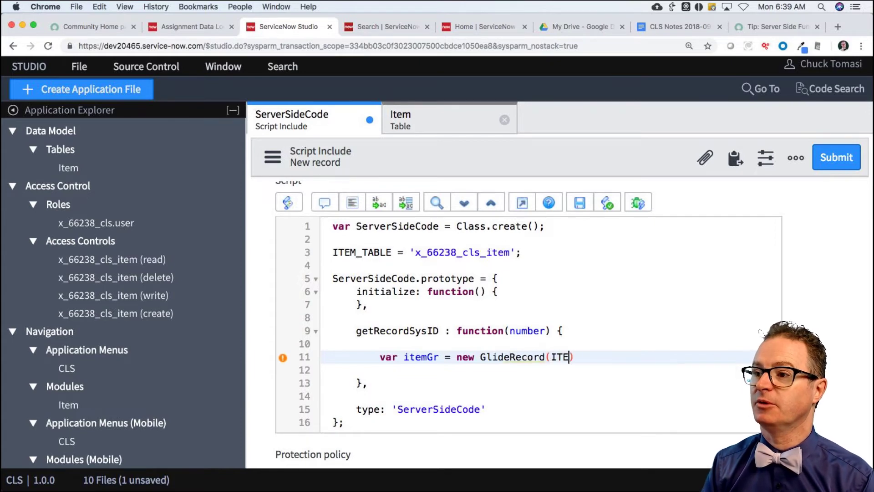
text(M_TABLE)
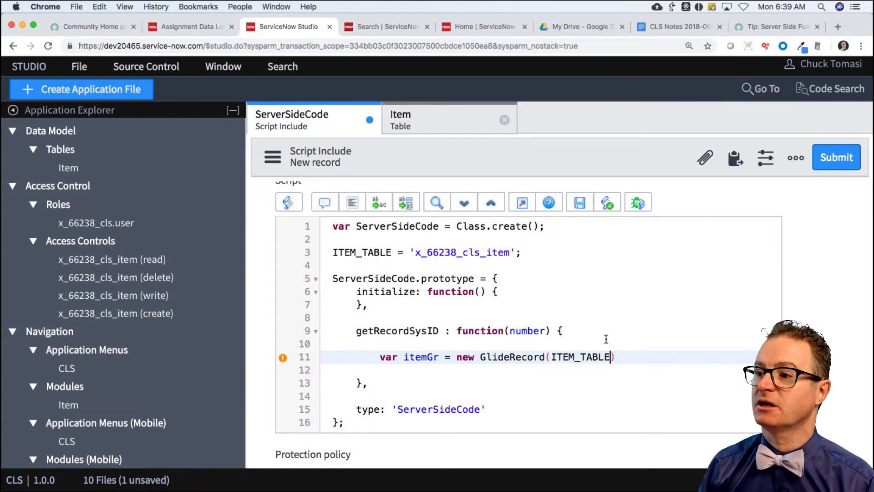
click(632, 356)
text(;)
key(Return)
key(Return)
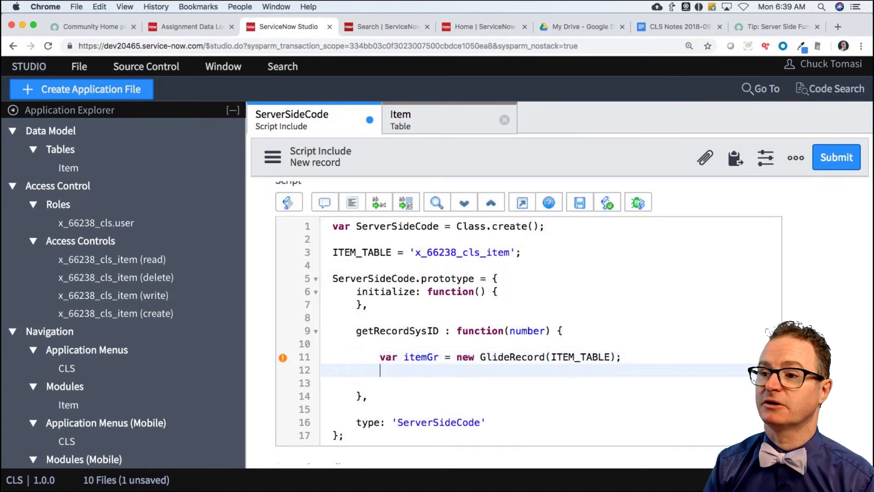
- Add the condition if (itemGr.get('number', number)) below the itemGr declaration in getRecordSysID
text(item)
key(BackSpace)
key(BackSpace)
key(BackSpace)
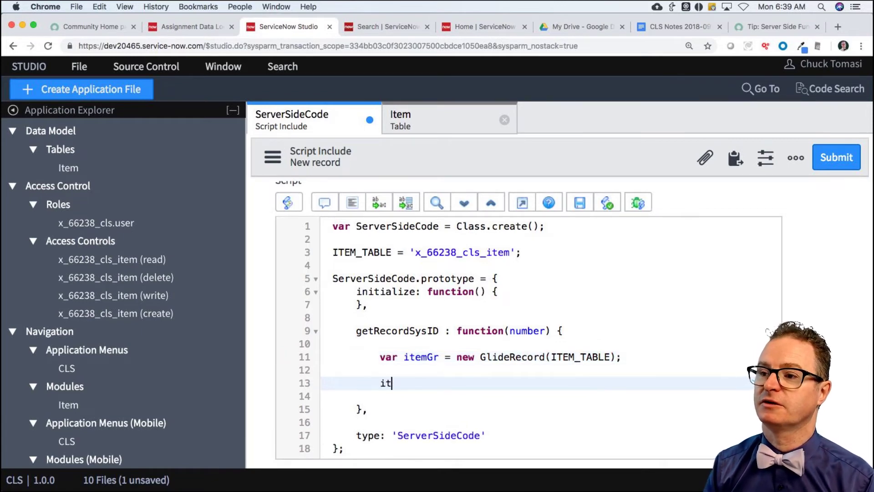
text(f )
text((itemGr)
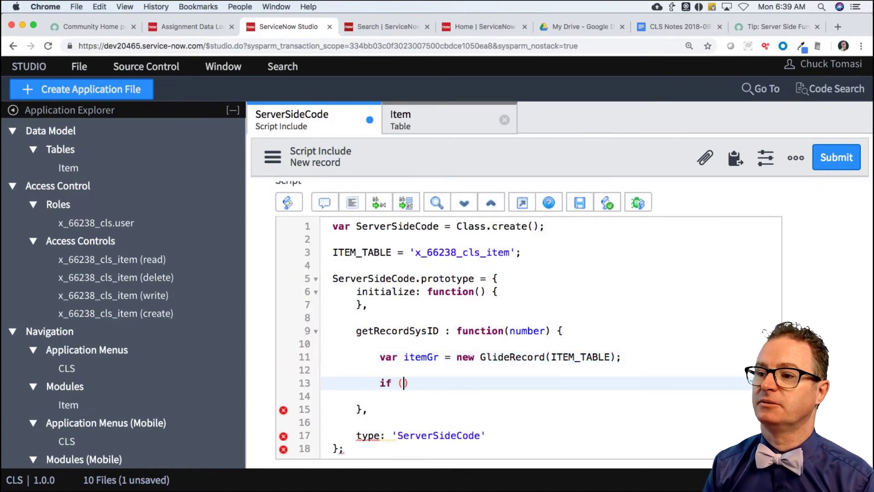
text(.ge)
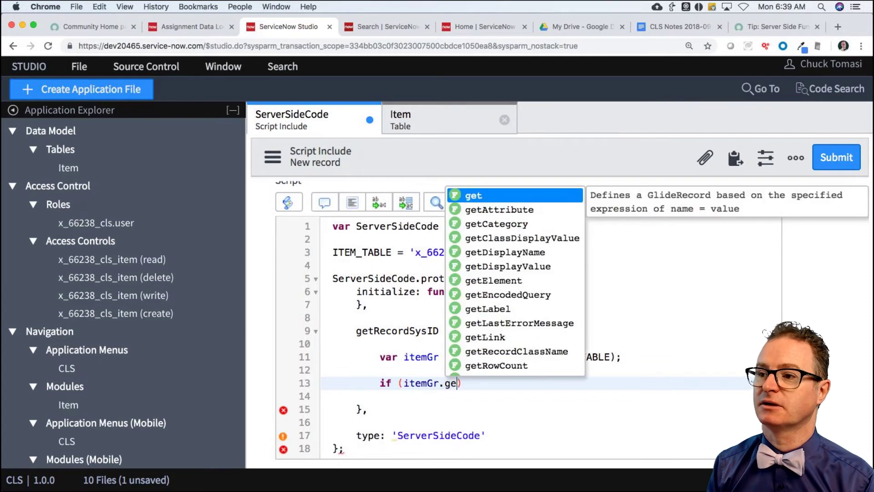
text(t('nu)
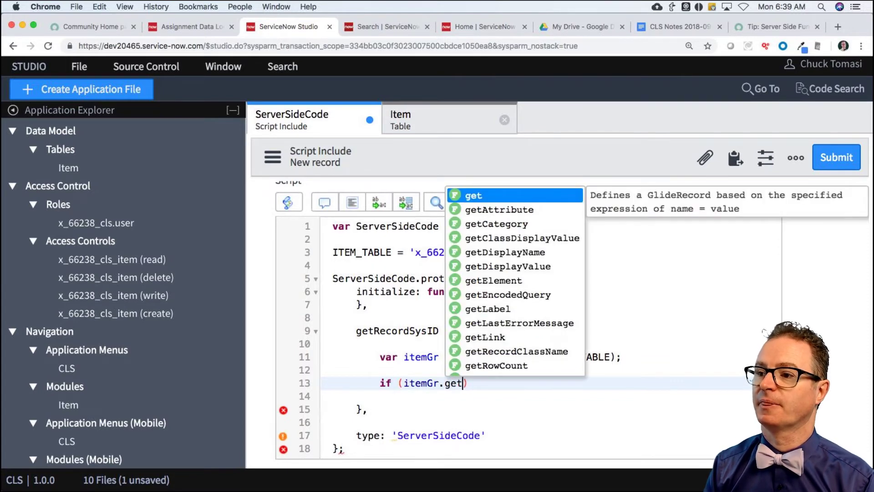
text(mber')
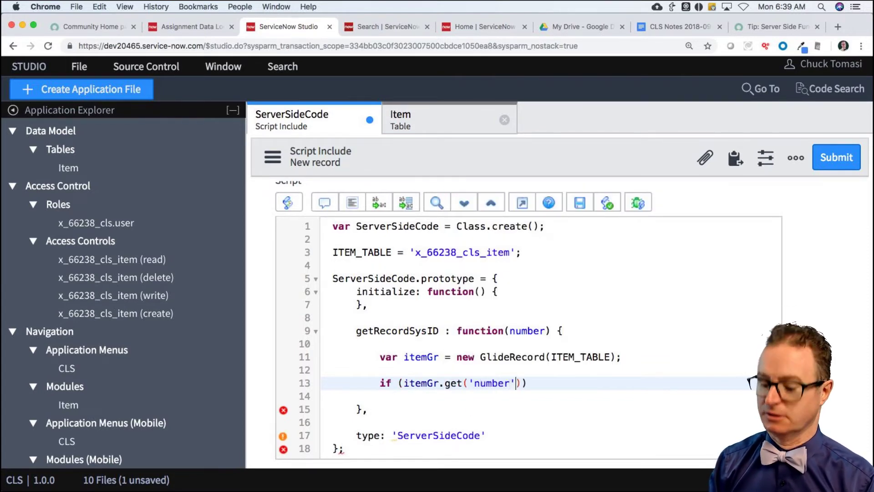
text(,)
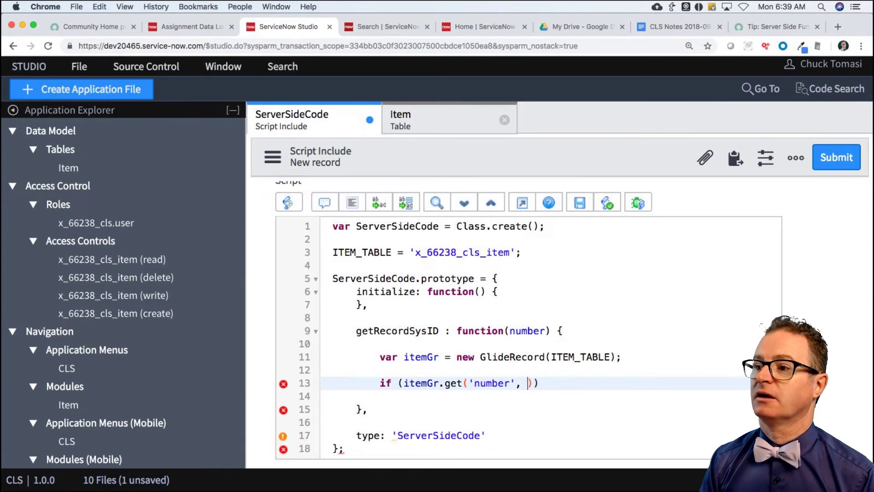
text(number)
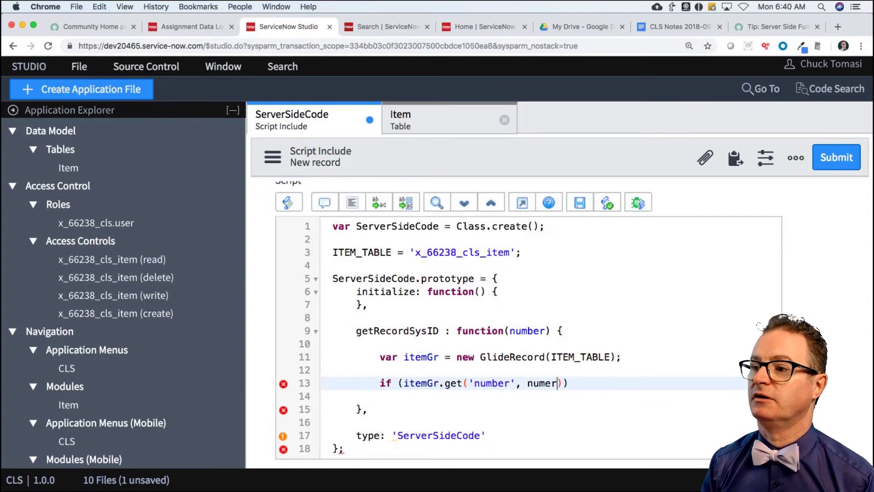
key(BackSpace)
key(BackSpace)
key(BackSpace)
text(ber)
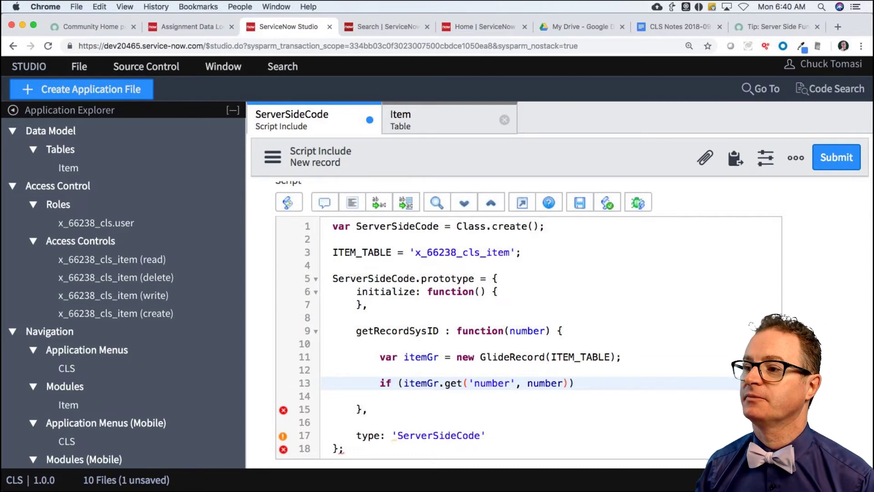
- Give the if statement a braced block containing return itemGr.getUniqueValue();
click(614, 382)
text({)
key(Return)
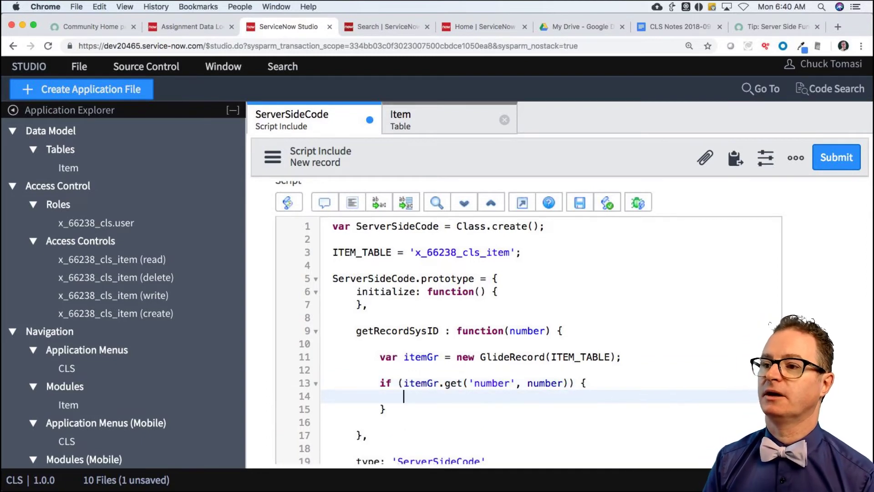
text(return)
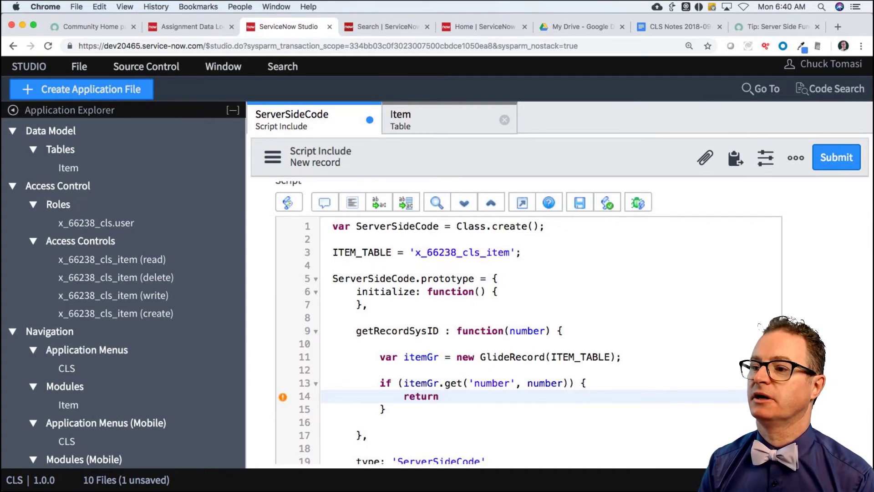
text( itemGr.g)
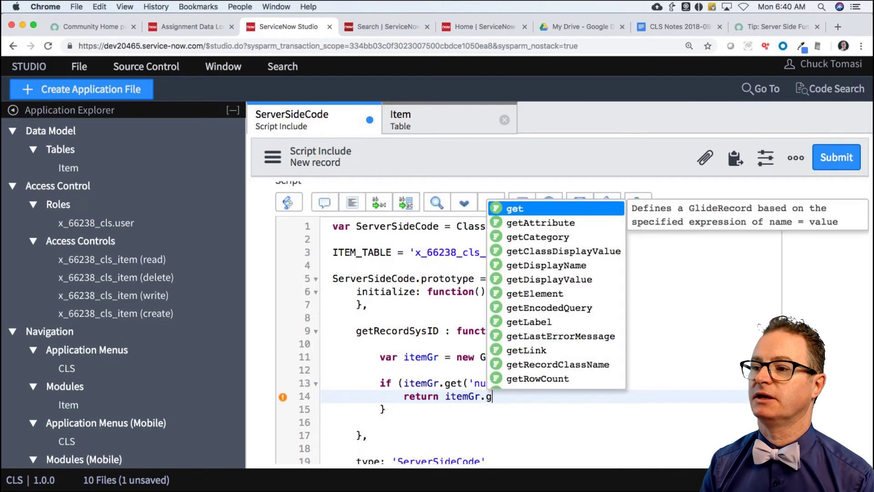
text(etUni)
key(Return)
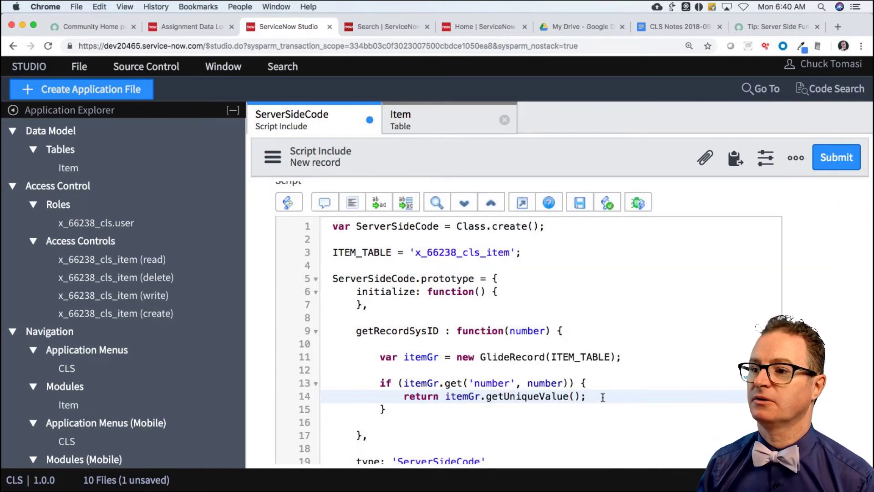
- Add a bare return; statement after the if block and save the script include record
click(431, 410)
key(Return)
key(Return)
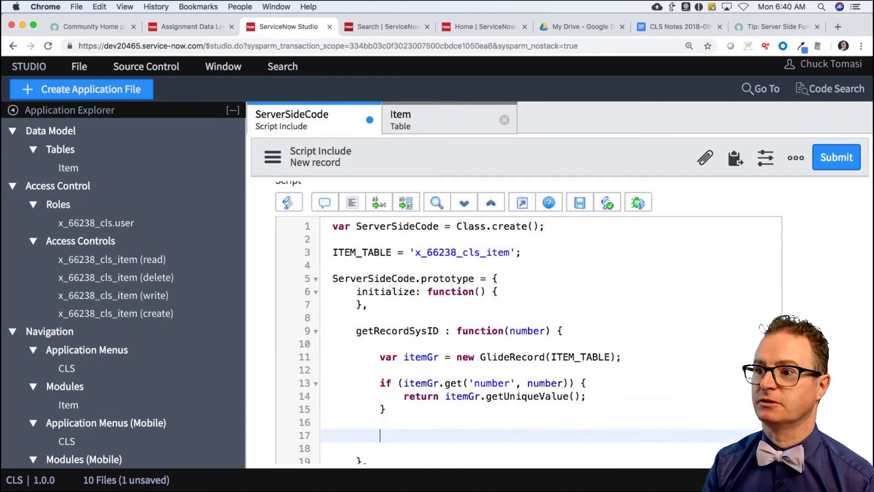
text(return;)
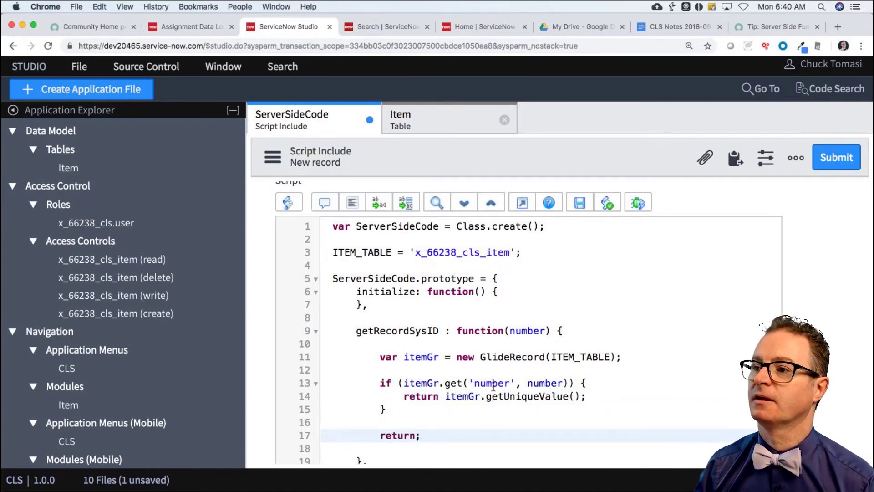
right_click(555, 156)
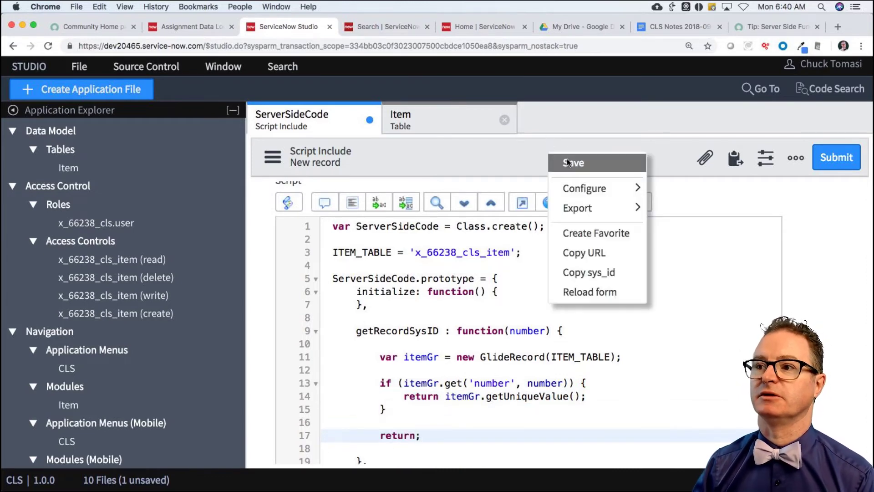
click(566, 159)
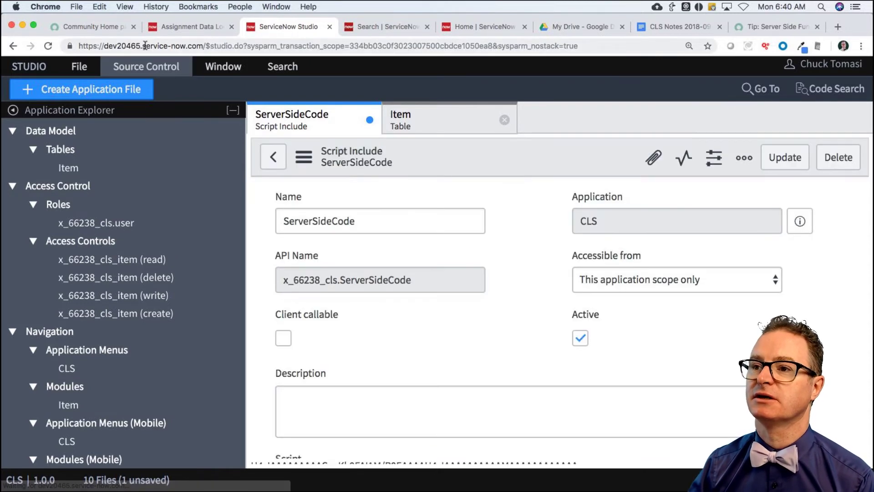
- Switch to the main ServiceNow browser page, filter the navigator for cls and open the CLS Item list
click(174, 28)
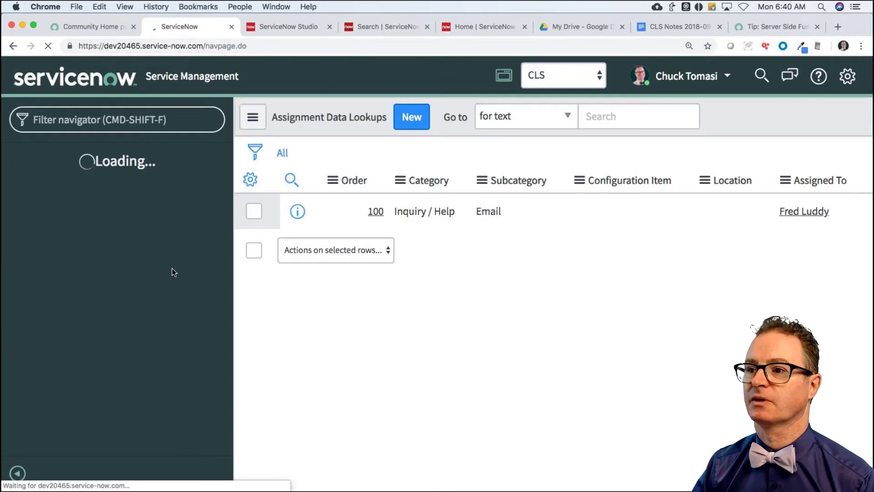
click(93, 120)
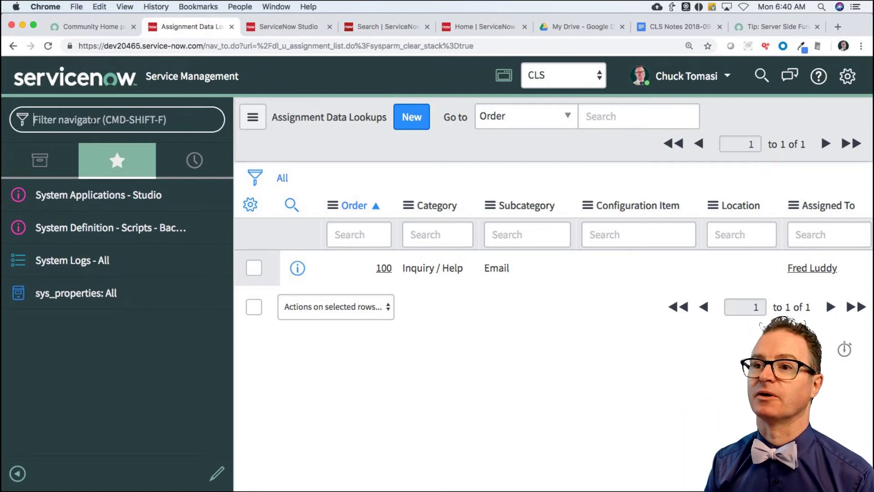
text(cls)
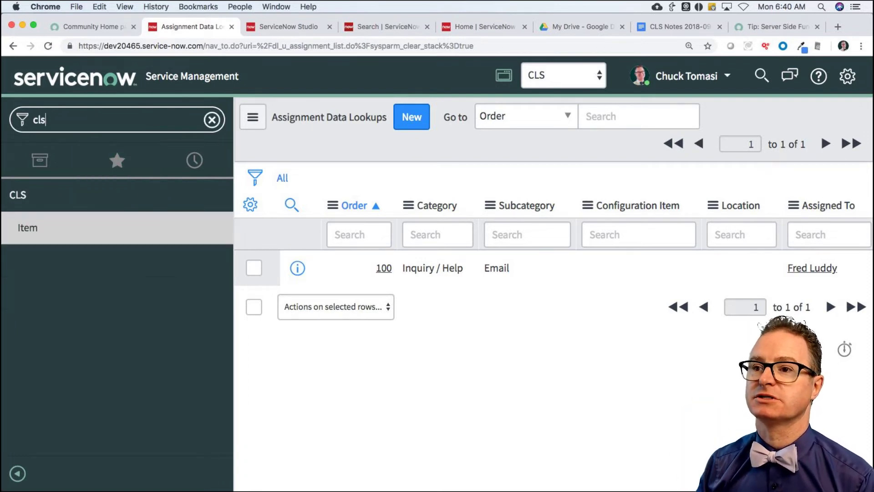
click(28, 231)
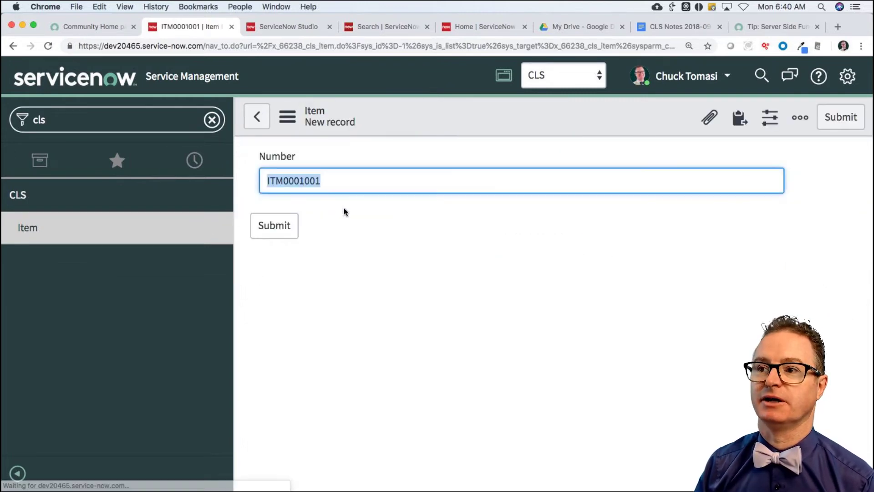
- Create three Item records with the numbers ITM0001001, ITM0001002 and ITM0001003
click(274, 225)
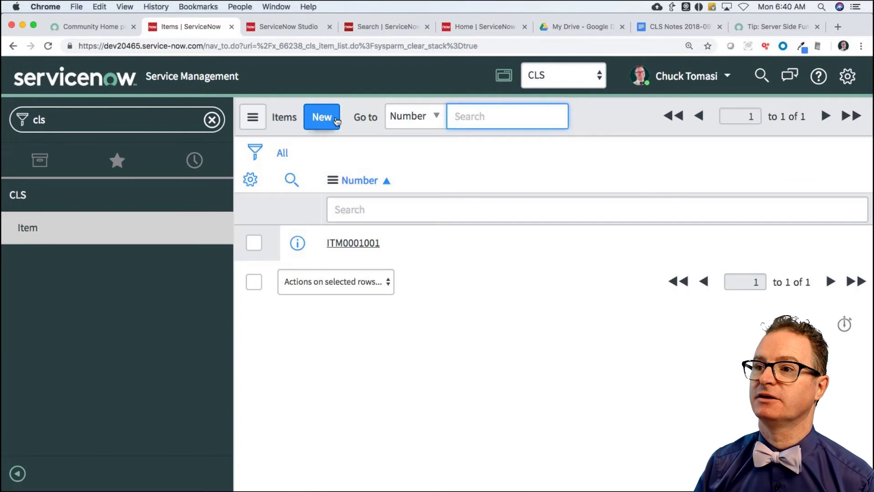
click(331, 122)
click(278, 225)
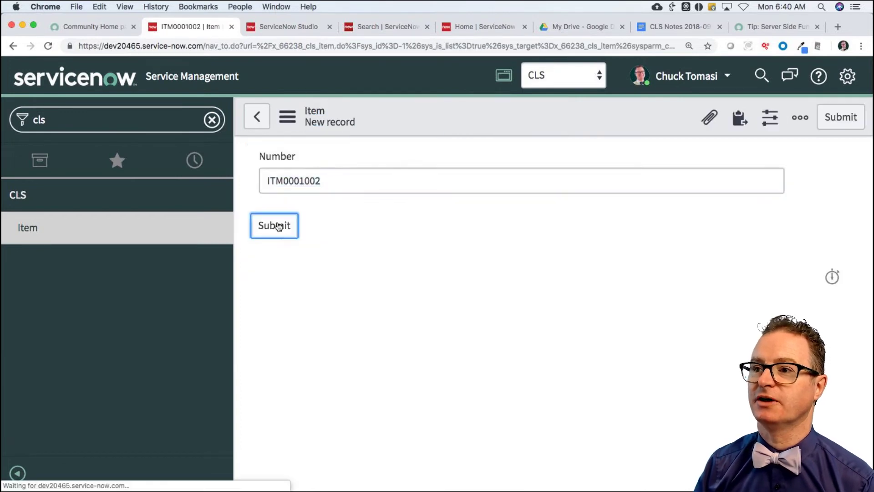
click(323, 117)
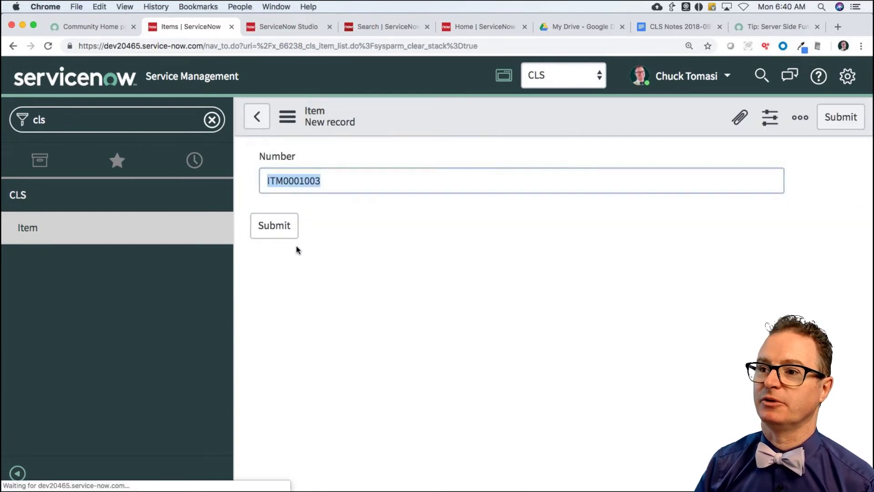
click(275, 226)
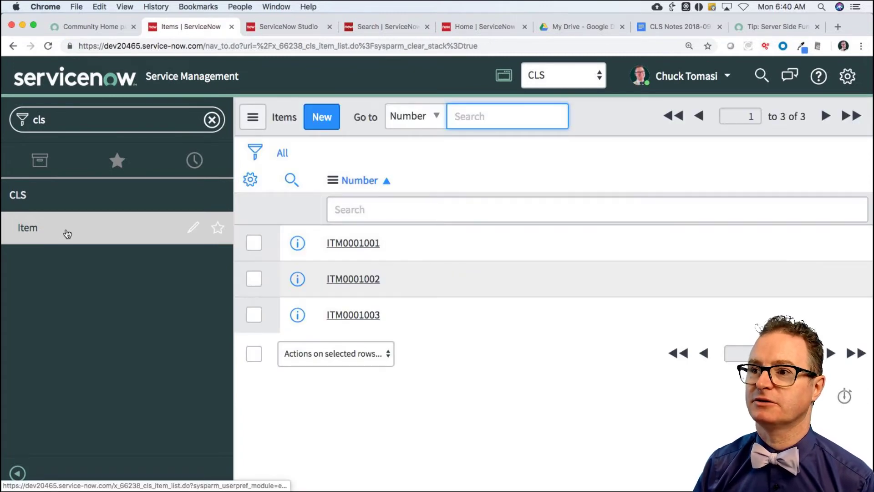
- Switch to Visual Studio Code and replace the contents of Untitled-1 with the comment // Test the getRecordSysID
key(super+Tab)
key(super+shift+Tab)
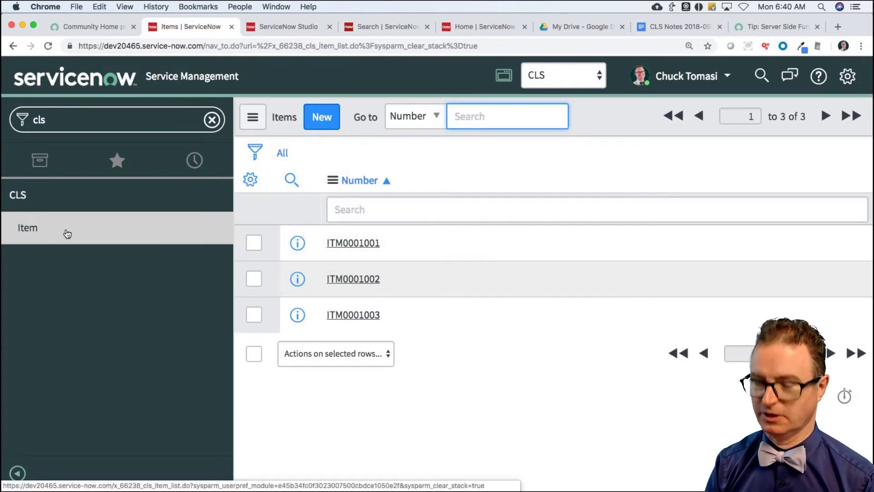
key(ctrl+/)
text(vs)
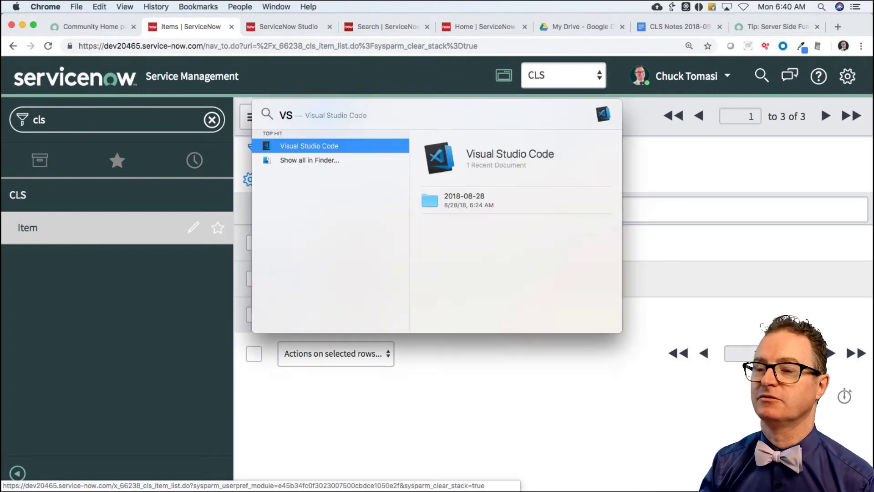
key(Return)
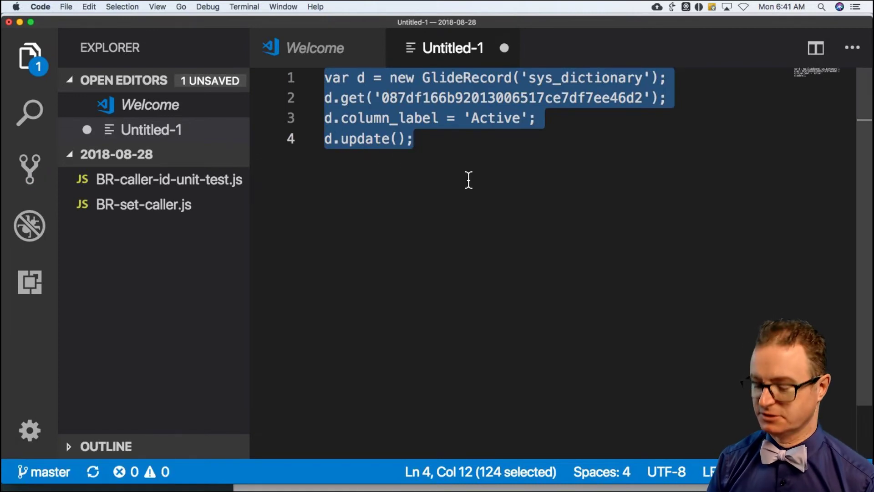
key(BackSpace)
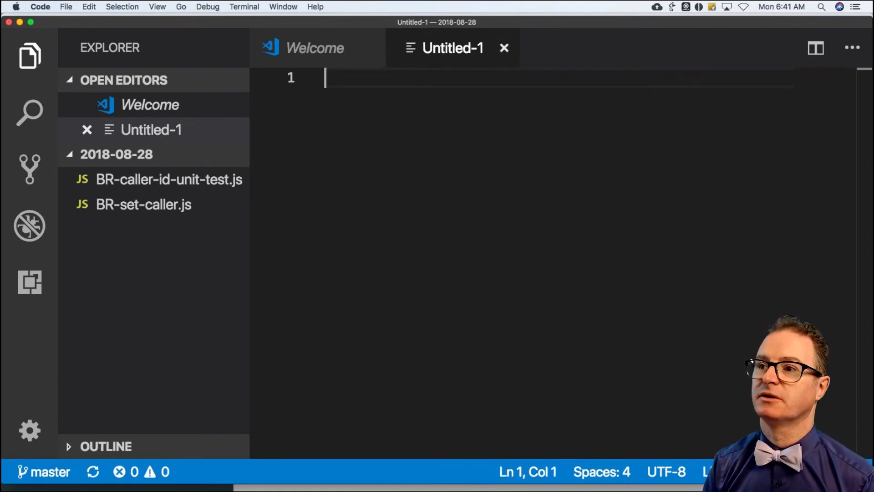
text(// Test the ge)
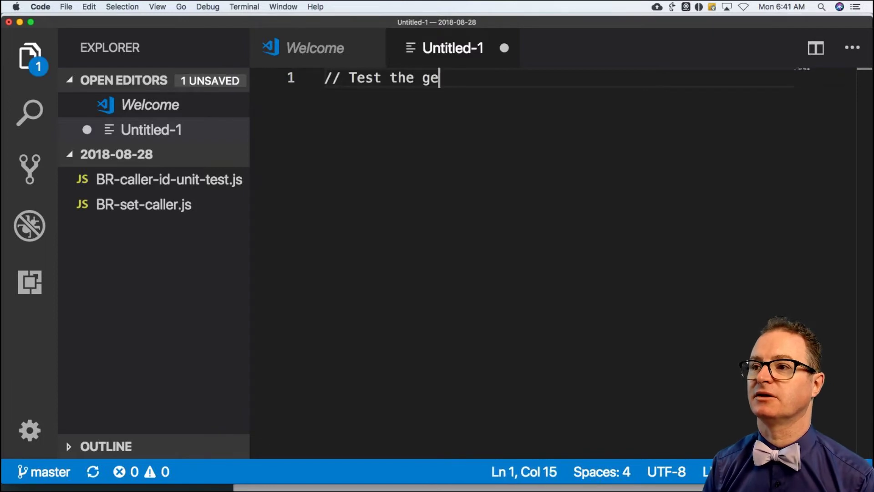
text(tRecordSysID)
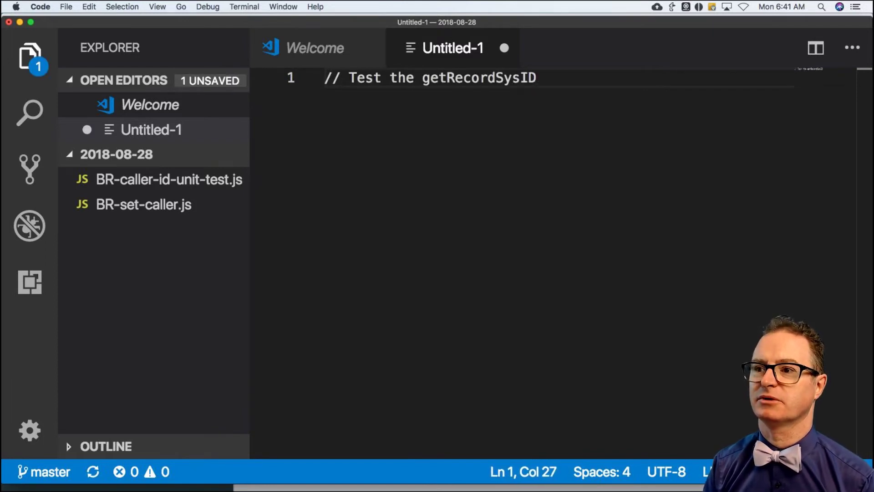
- Check the getRecordSysID function name in ServiceNow Studio, and start a new line below the comment in Visual Studio Code
key(super+Tab)
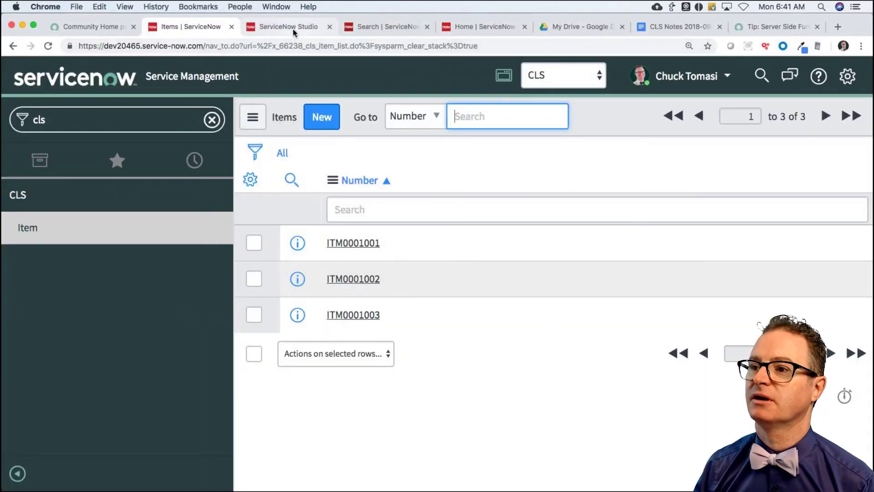
click(293, 27)
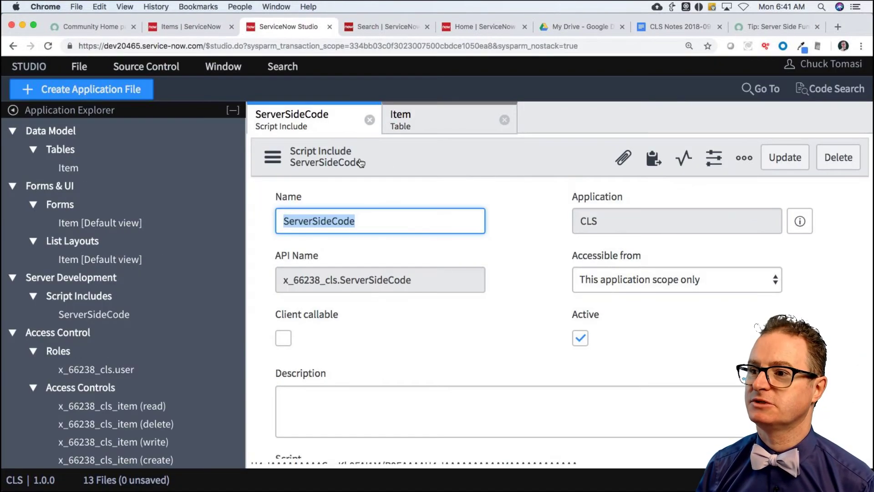
scroll(283, 337, down, 5)
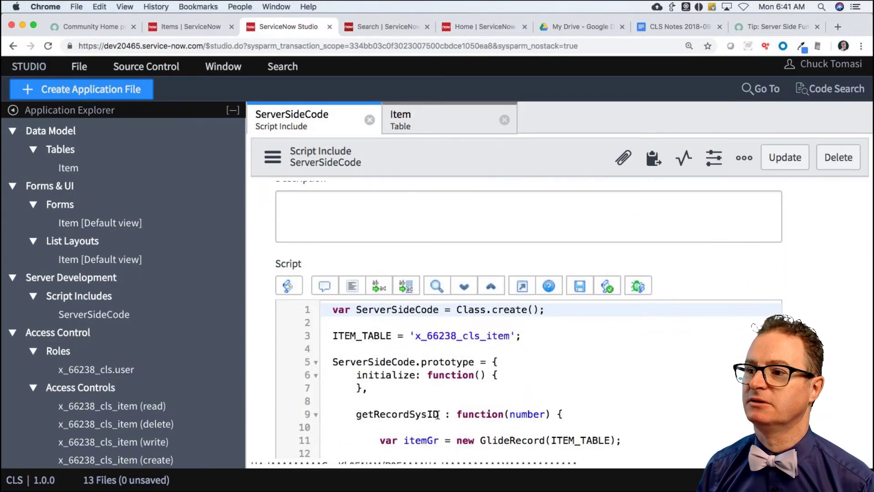
double_click(428, 414)
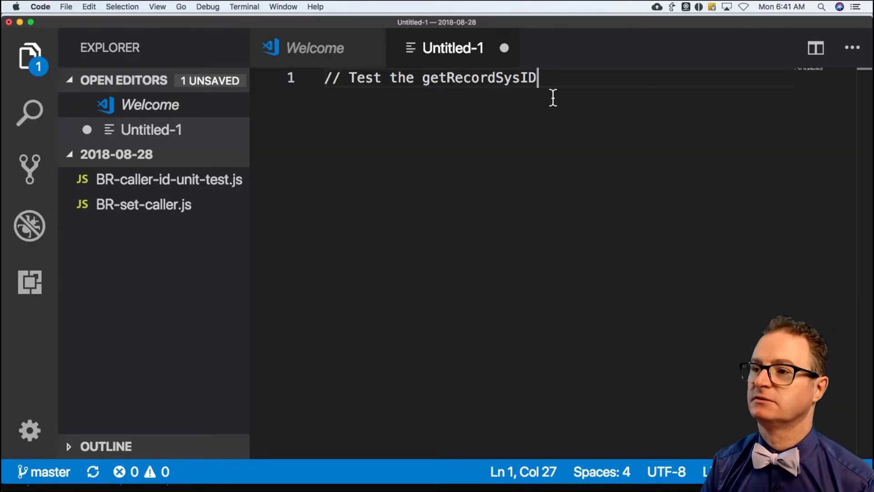
key(Return)
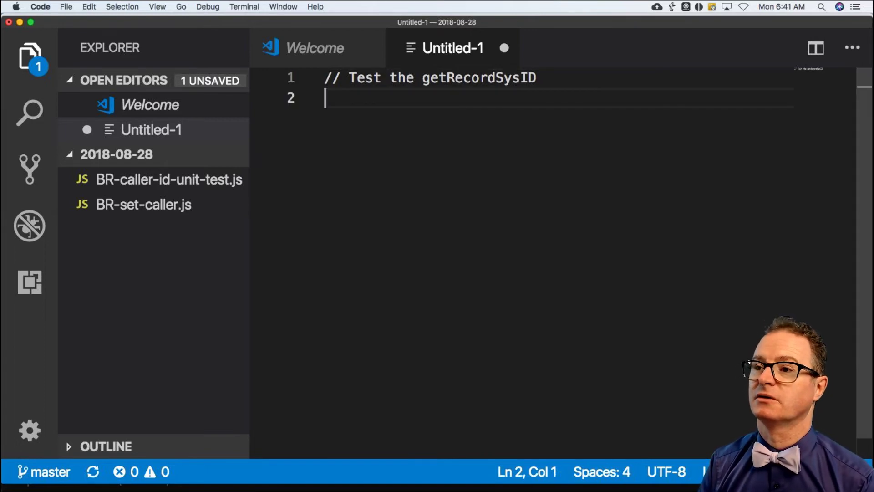
- Declare the variable num with the value 'ITM0000001' on the line below the comment
text(var n)
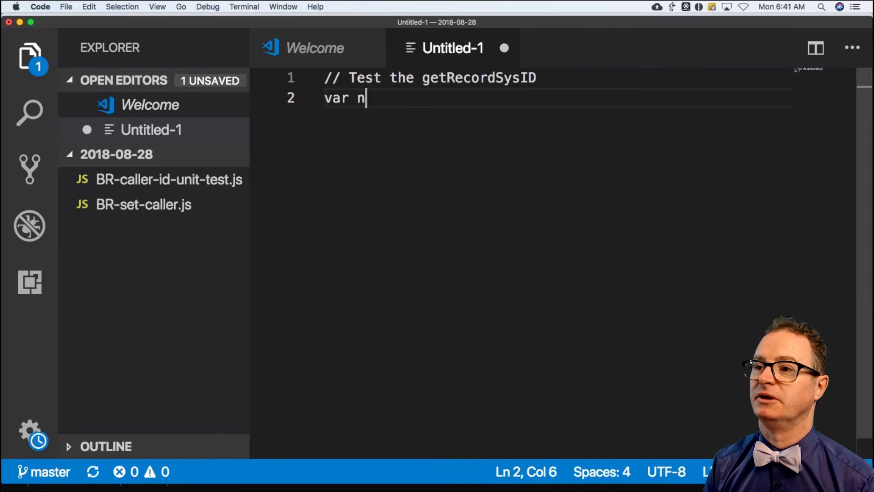
text(um = 'I)
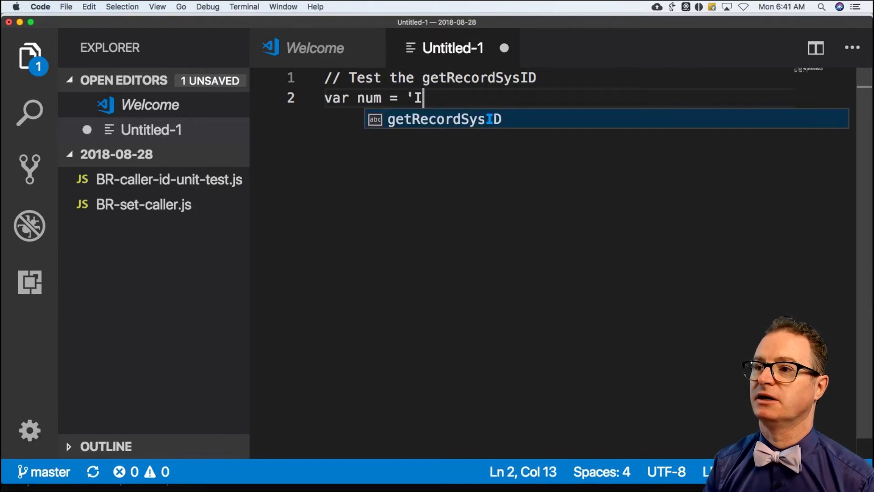
text(TM000)
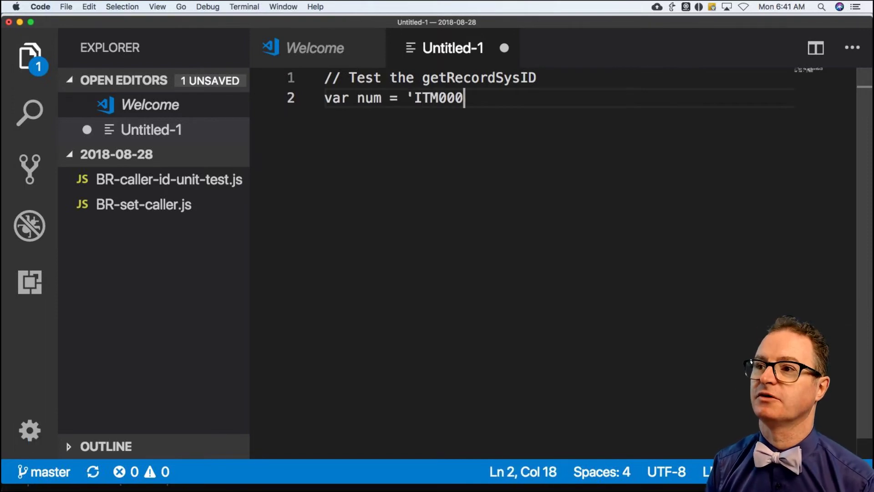
text(000)
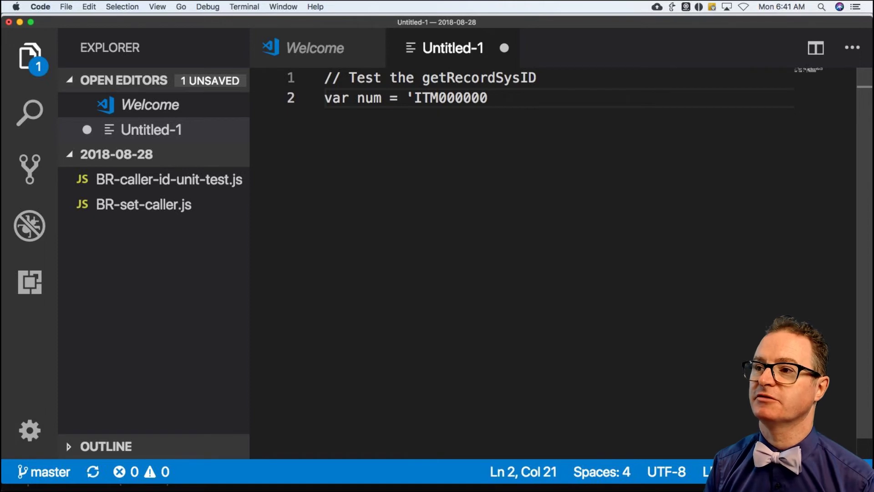
text(1';)
key(Return)
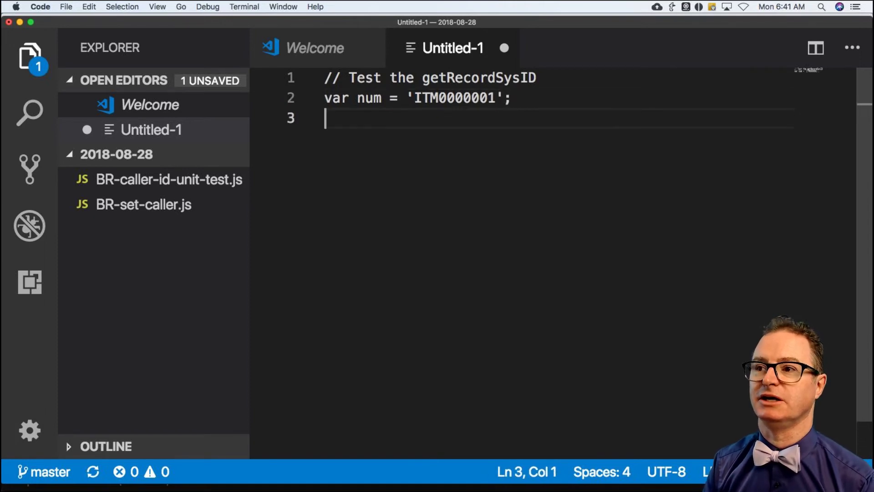
- Begin line 3 with new ServerSideCode, checking the script include's name in ServiceNow Studio
text(g)
key(BackSpace)
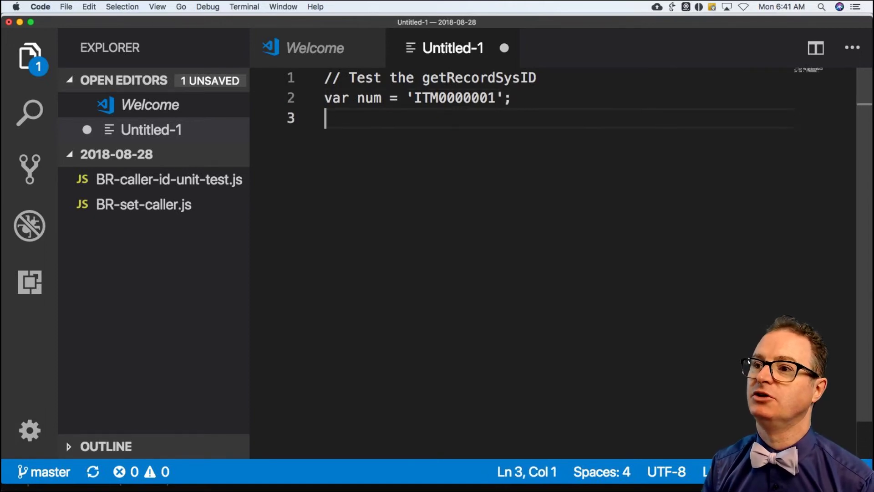
text(new )
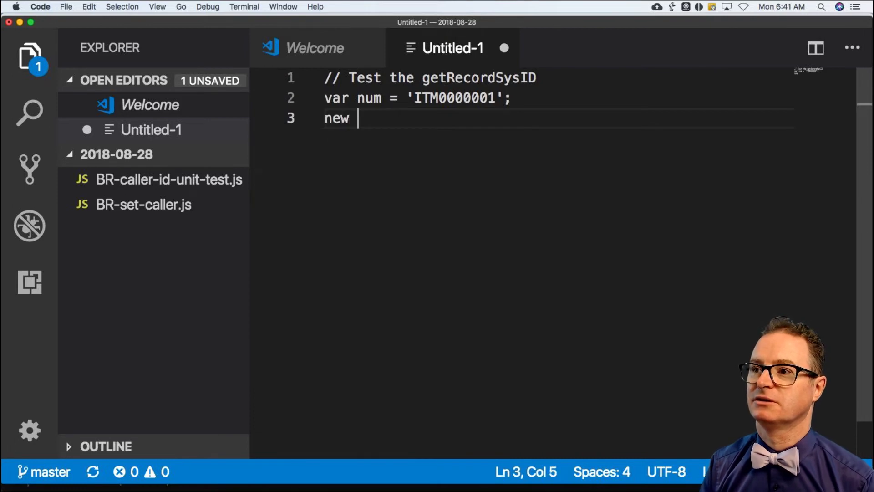
text(Servic)
key(BackSpace)
key(BackSpace)
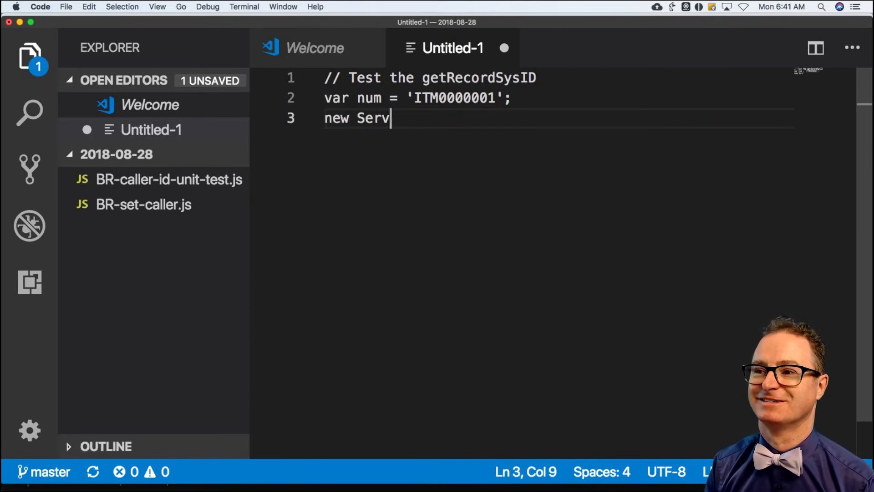
text(erSide)
key(super+Tab)
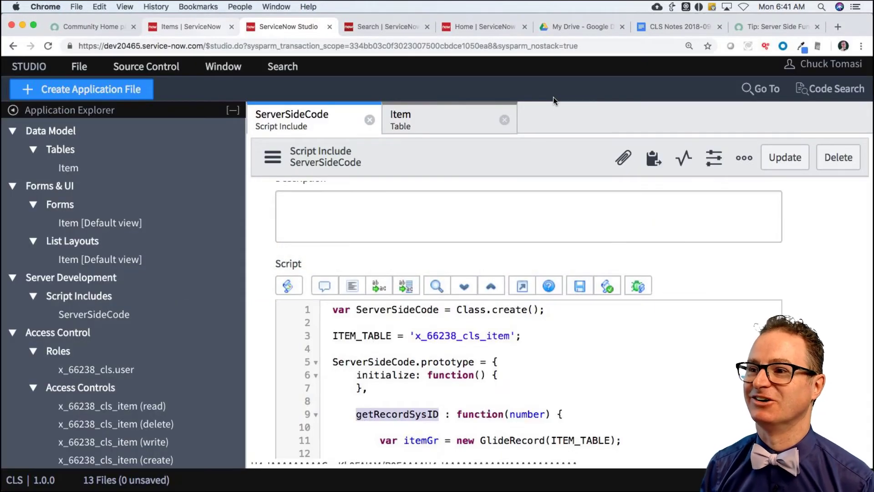
key(super+Tab)
text(Code)
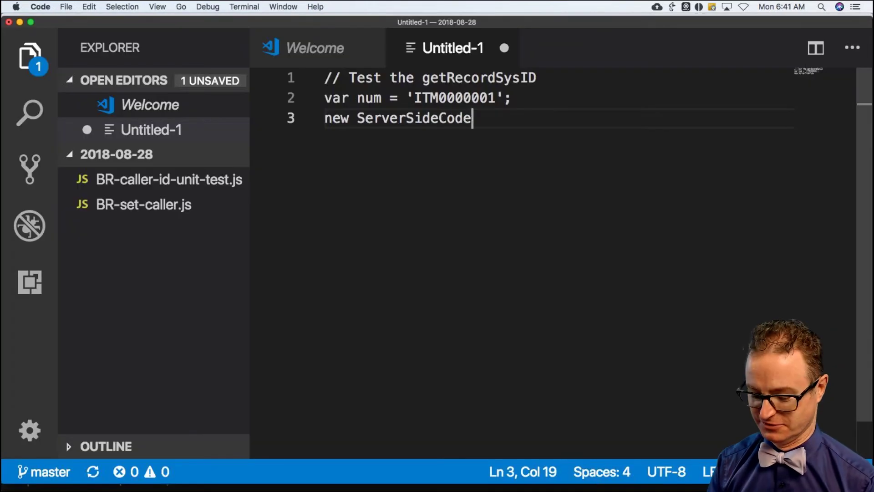
- Complete line 3 as a call to getRecordSysID with num as the argument, ending it with a semicolon
text(().get)
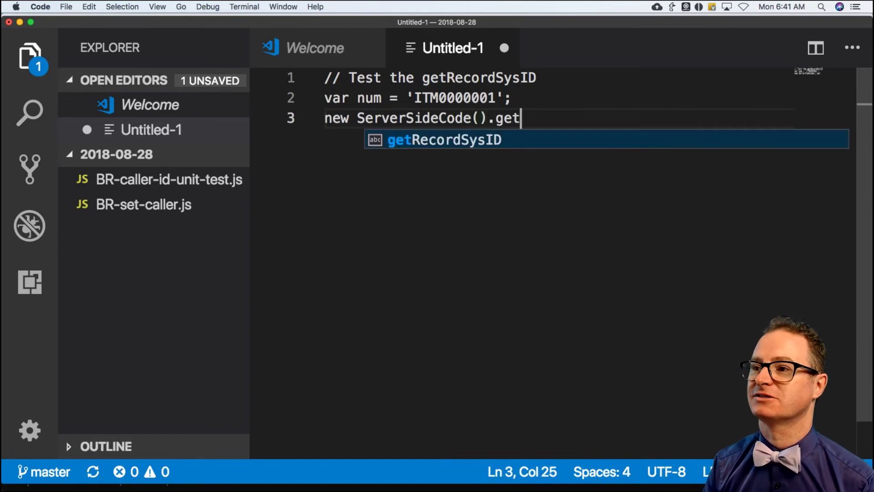
key(Tab)
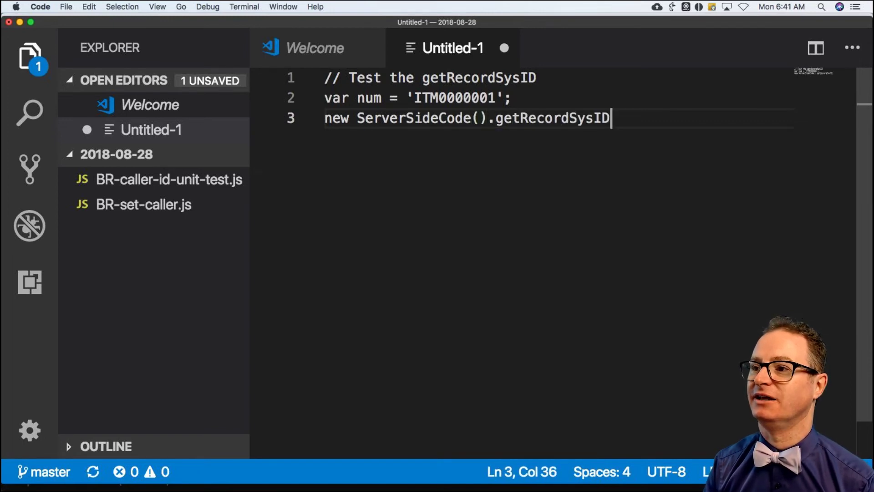
text(()
text(num)
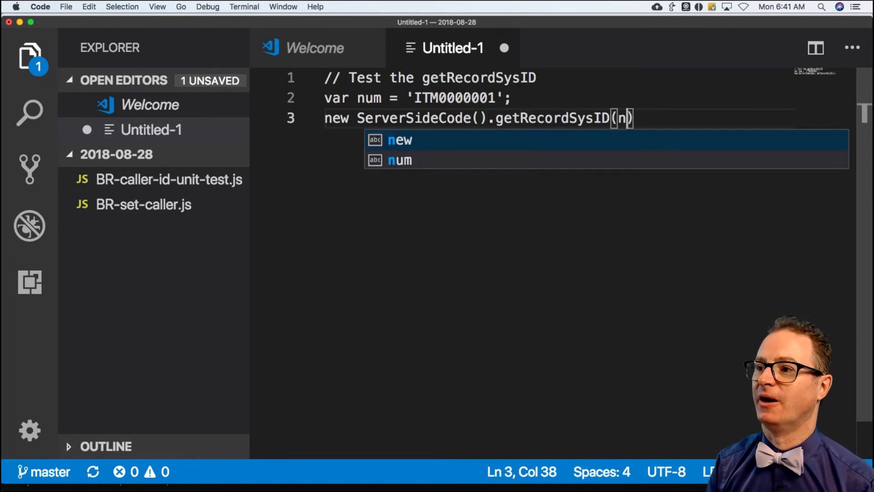
text())
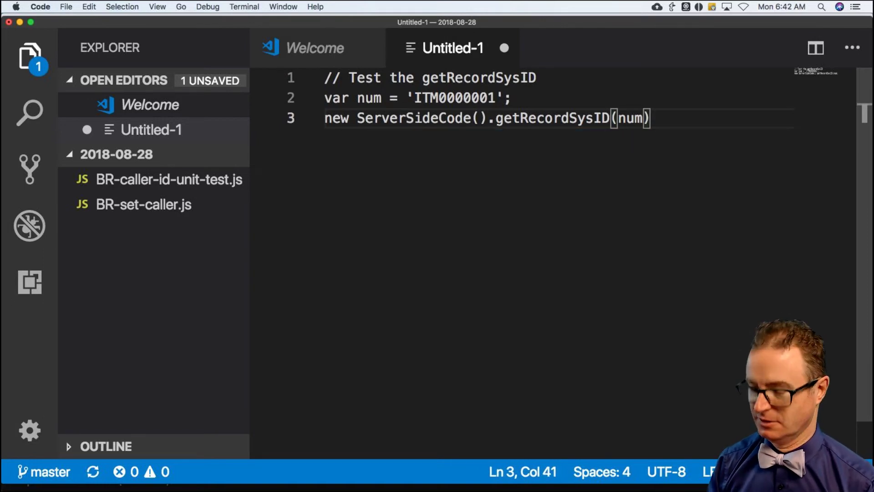
text(;)
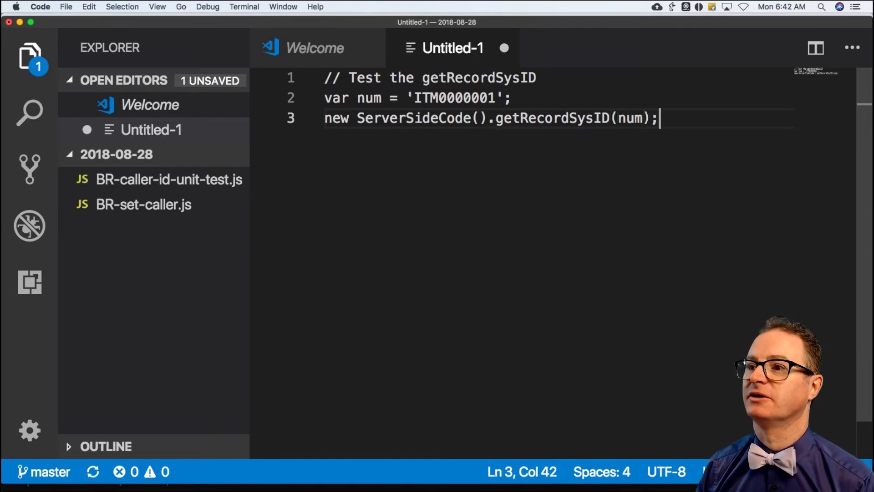
- Wrap the getRecordSysID call on line 3 in gs.info()
click(325, 119)
text(gs.info()
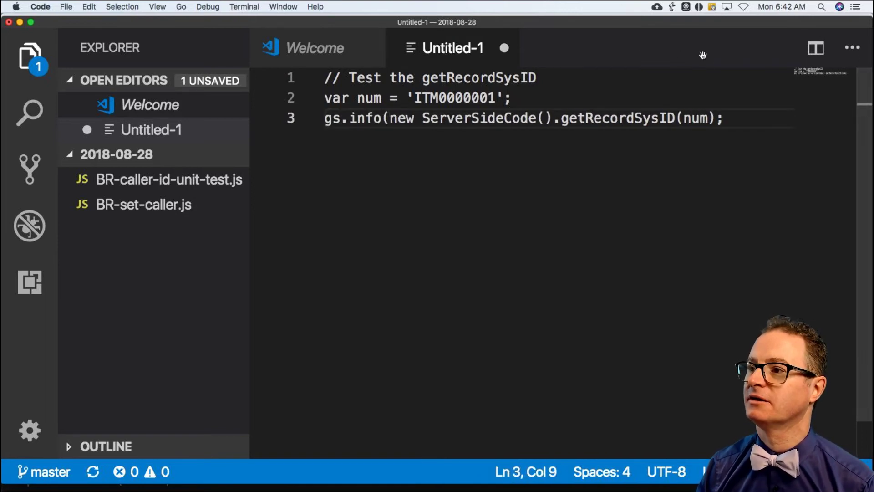
click(712, 107)
click(718, 118)
text())
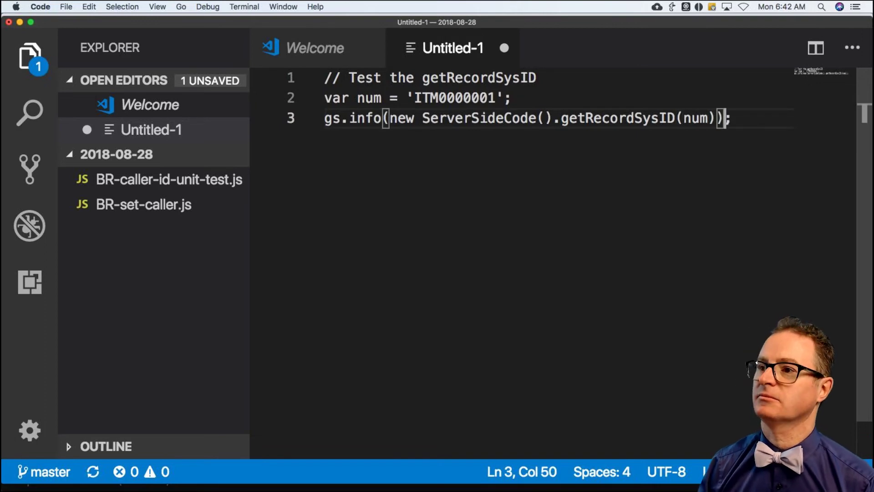
- Copy the whole test script, switch to ServiceNow in Chrome and run it in Scripts - Background in scope x_66238_cls
key(super+a)
key(super+c)
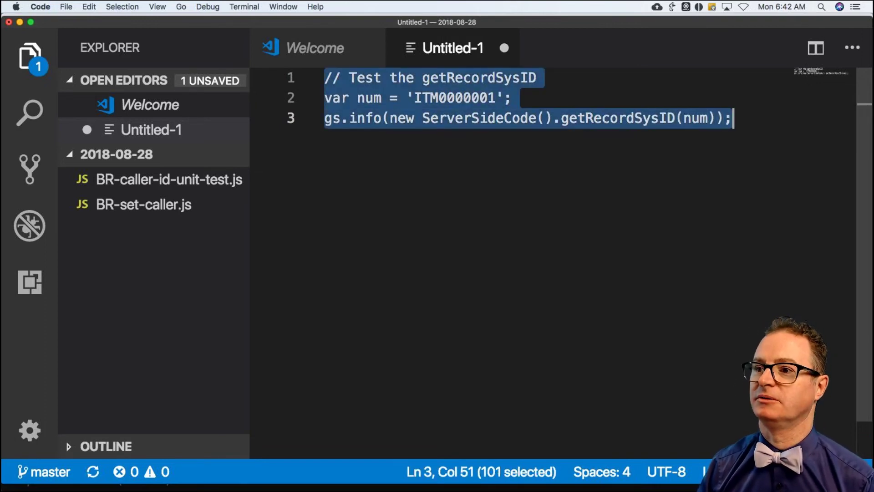
key(super+Tab)
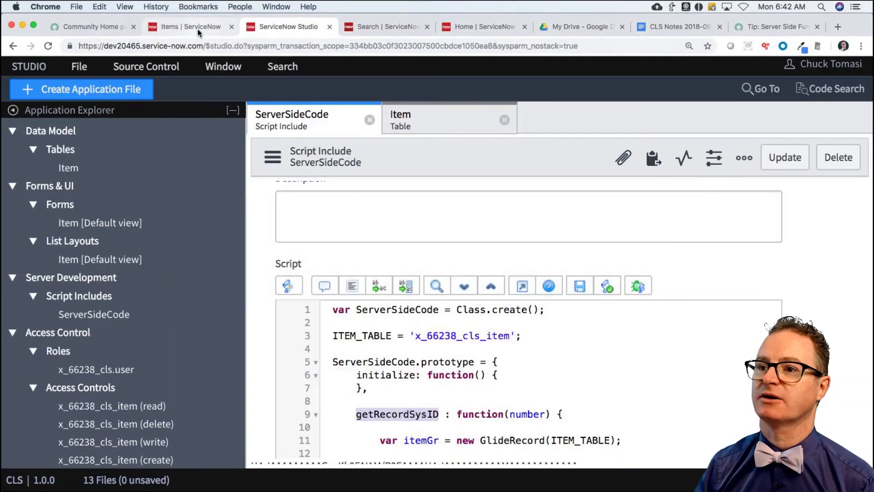
click(199, 32)
click(117, 160)
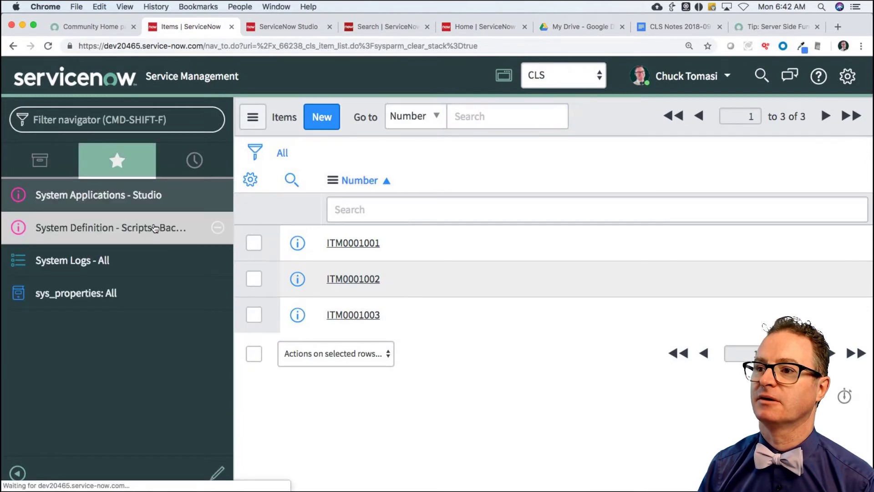
click(357, 235)
key(super+v)
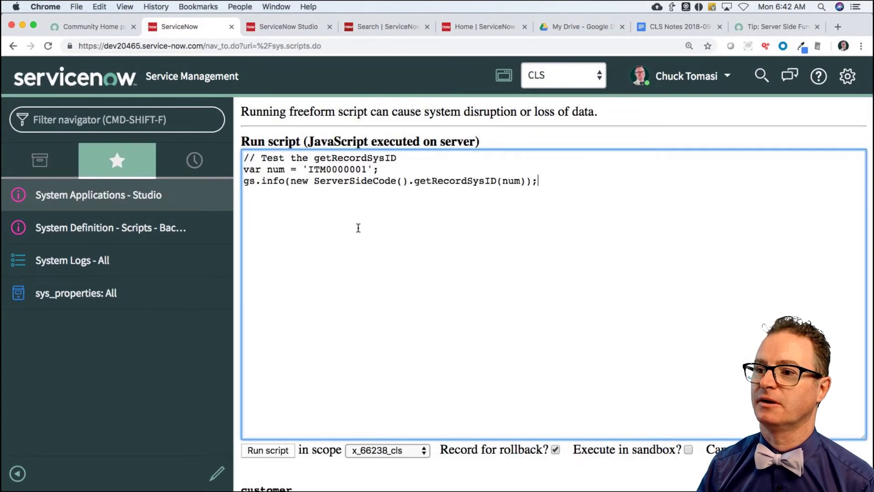
click(279, 451)
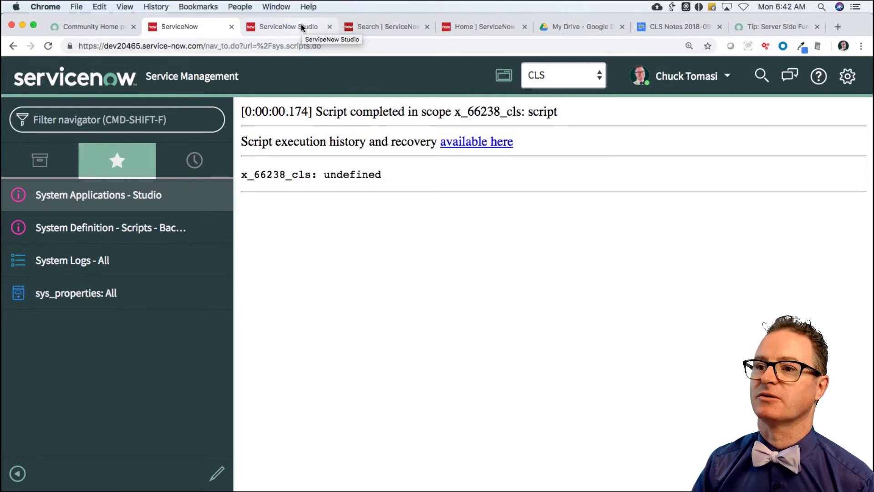
- Copy the number ITM0001001 from the Items list and use it as the value of num in Visual Studio Code
click(194, 160)
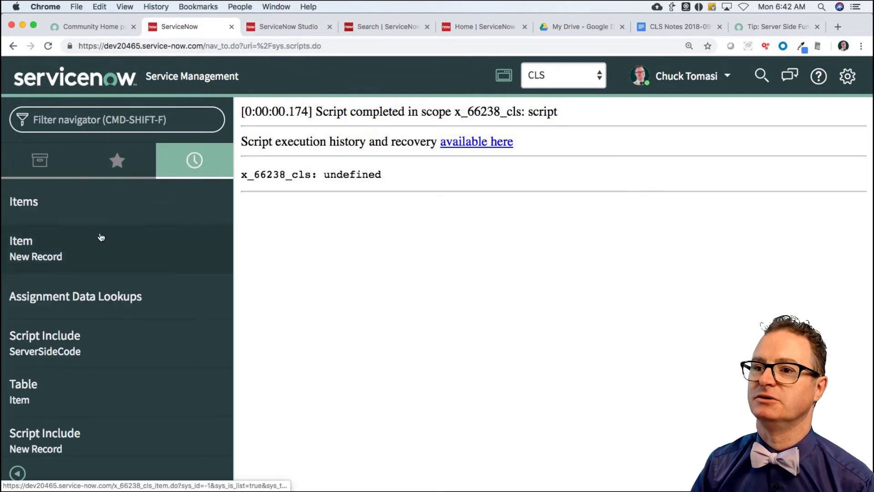
click(20, 201)
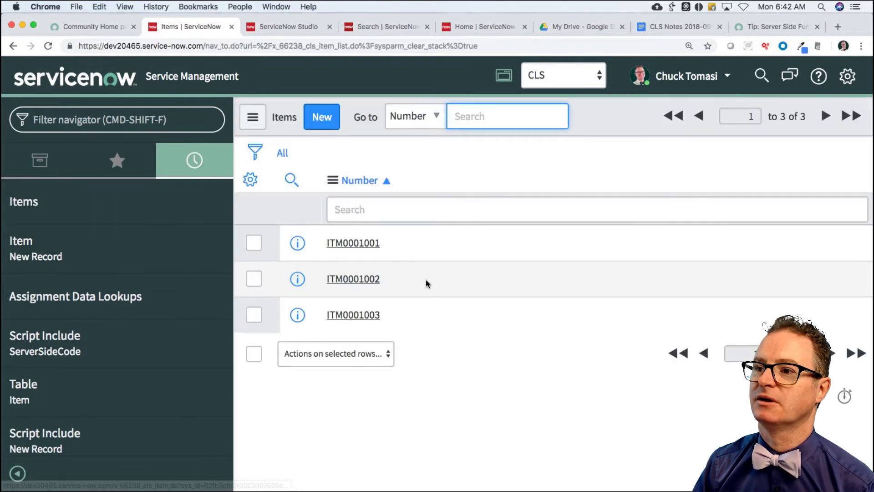
drag(386, 243, 330, 244)
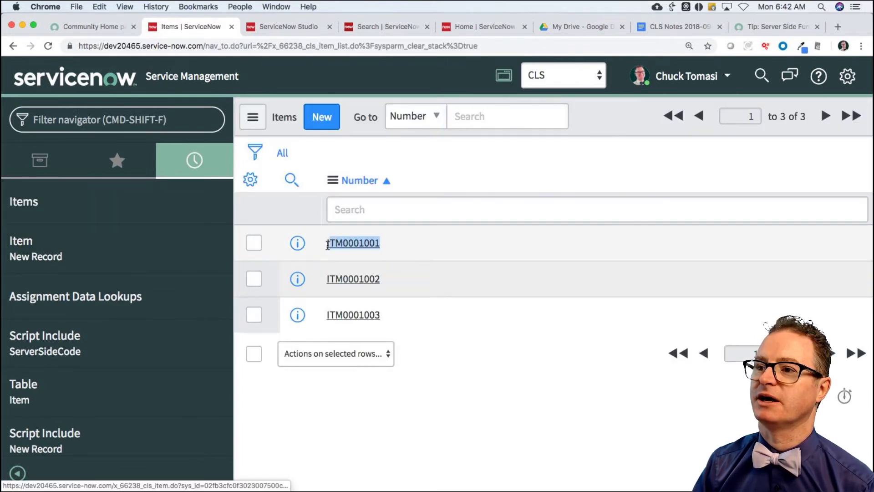
key(super+c)
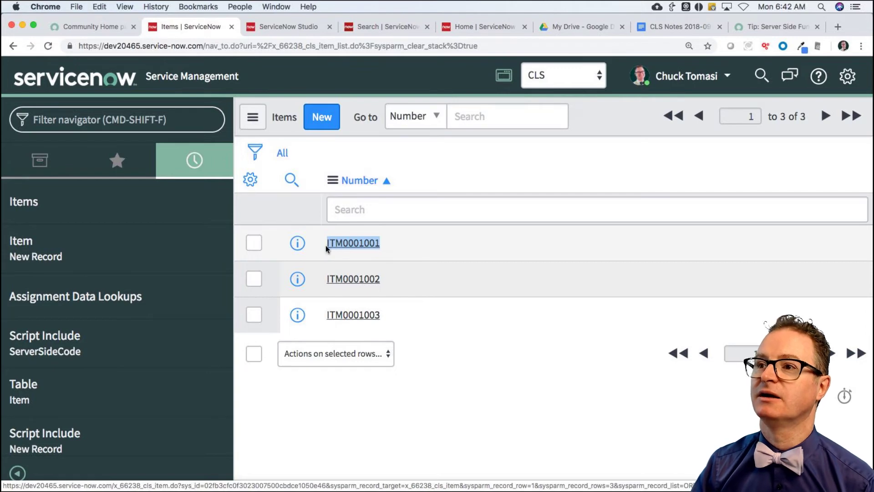
key(super+Tab)
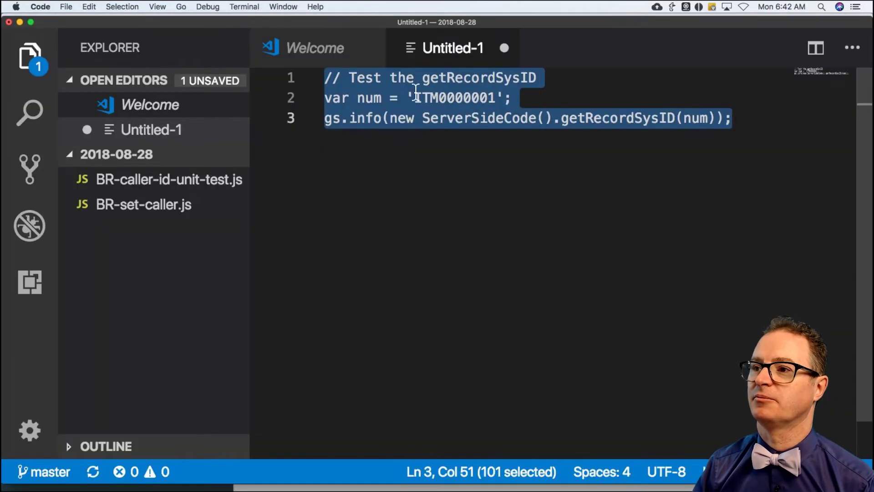
double_click(456, 97)
key(super+v)
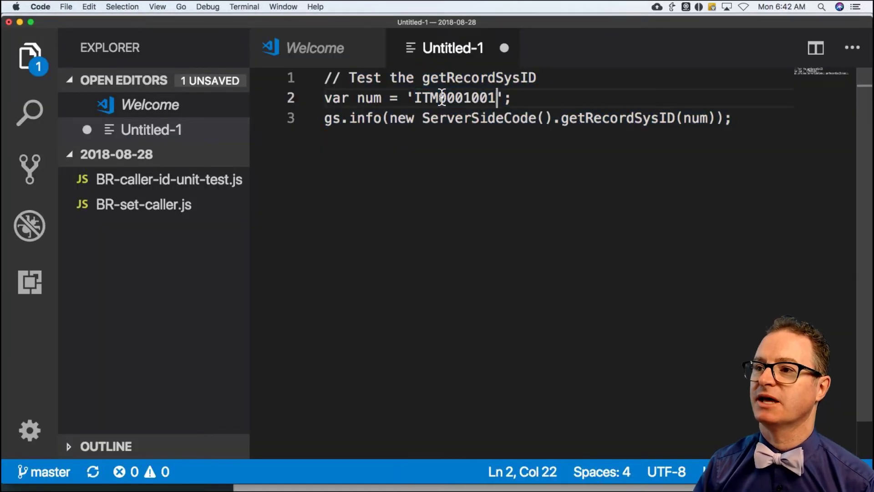
- Copy the corrected test script from Visual Studio Code and run it in ServiceNow's Scripts - Background
key(super+a)
key(super+Tab)
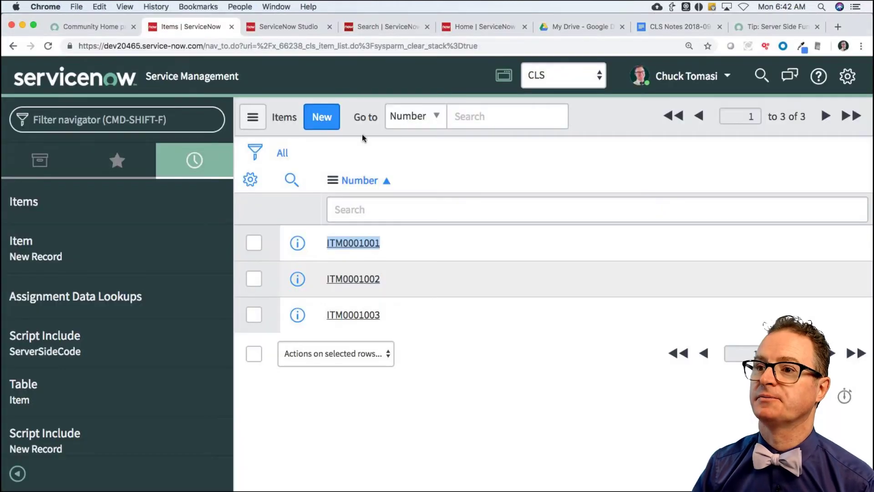
click(117, 160)
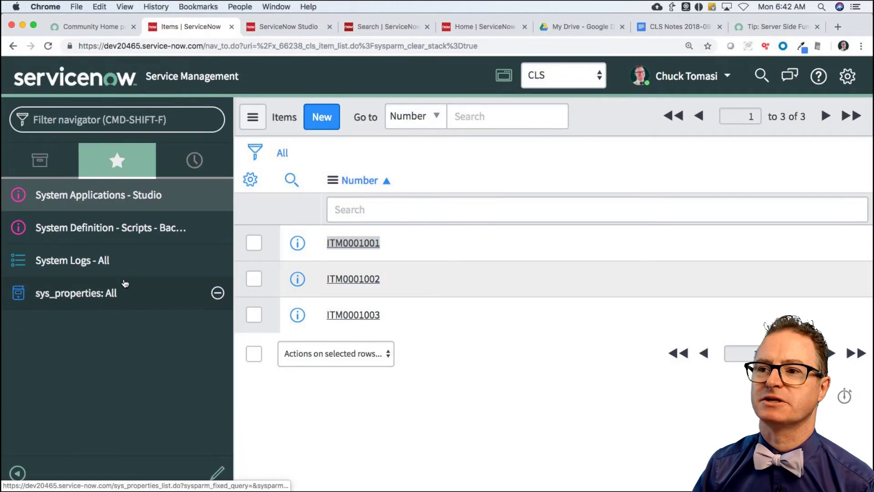
click(132, 230)
key(super+v)
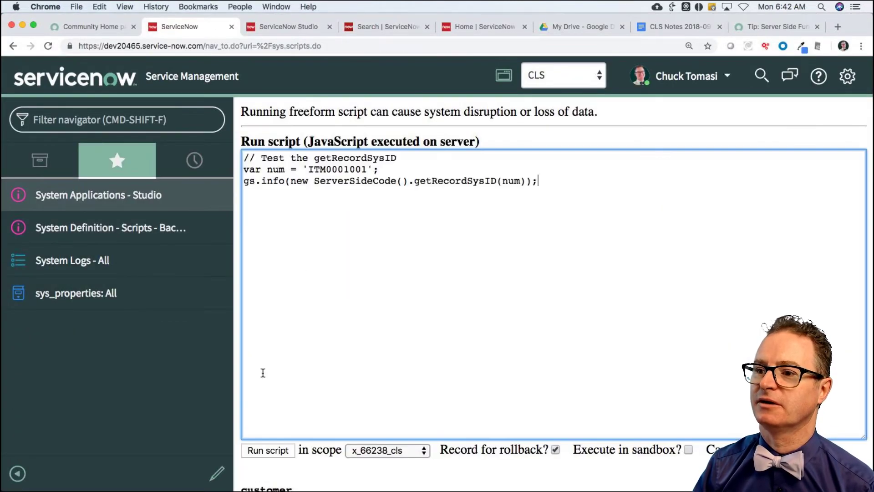
click(271, 449)
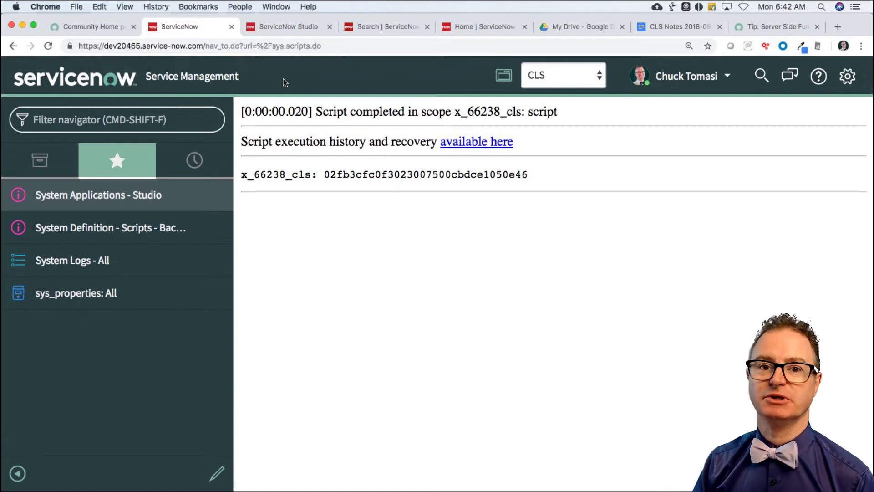
- Review the getRecordSysID function of the ServerSideCode script include in ServiceNow Studio
click(284, 27)
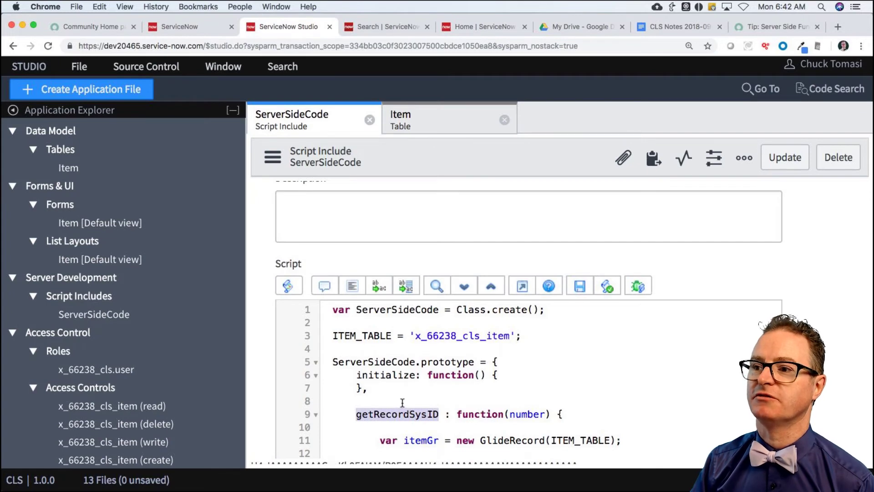
scroll(402, 402, down, 3)
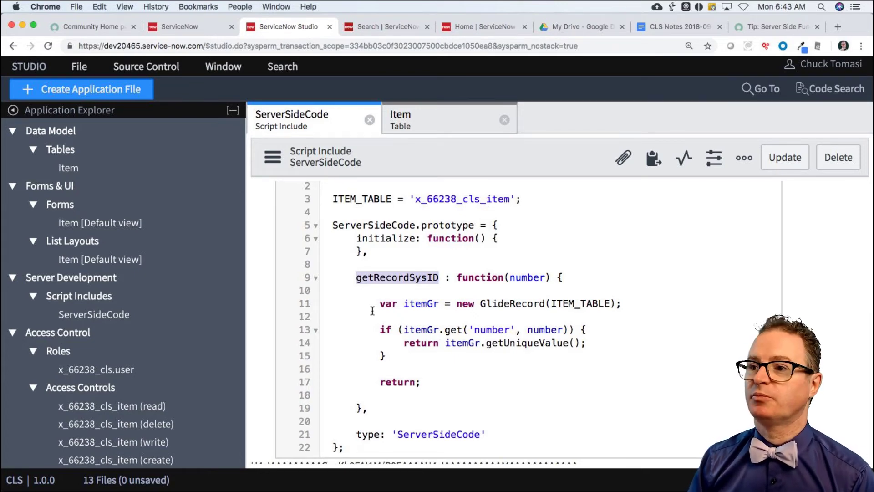
scroll(381, 306, up, 4)
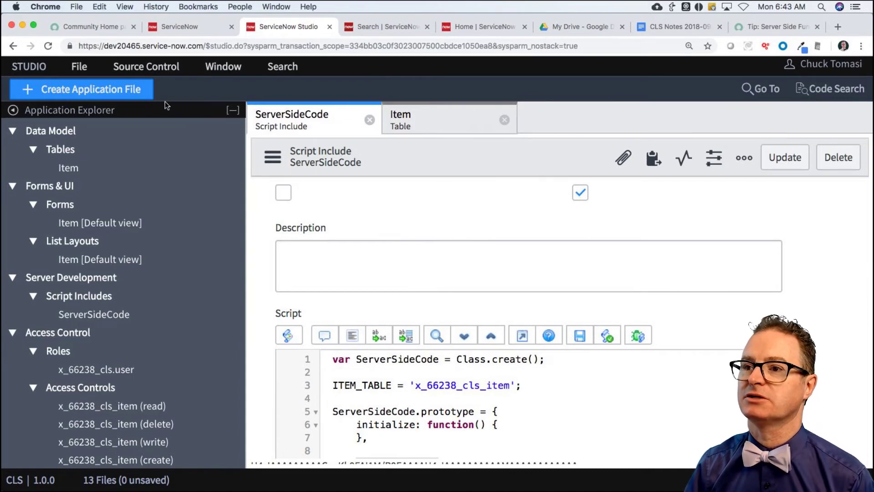
- Create a new script include named ClientSideCode in the CLS application and make it client callable
click(122, 95)
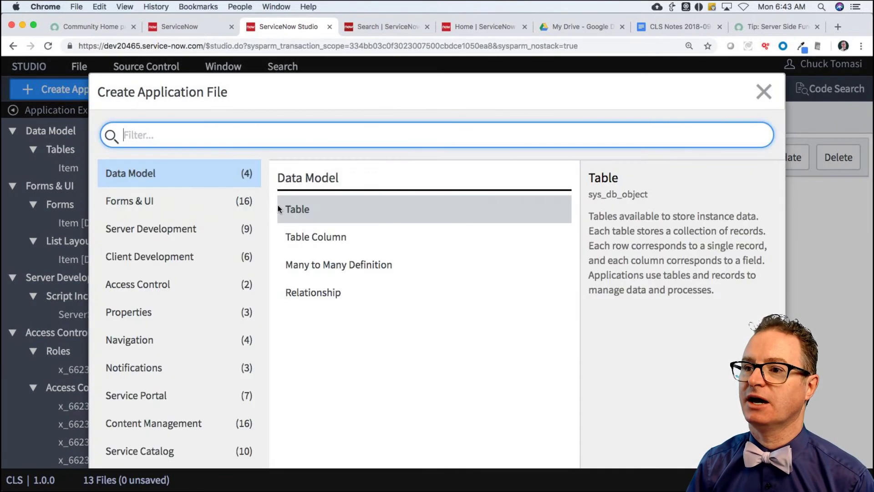
click(114, 233)
click(320, 242)
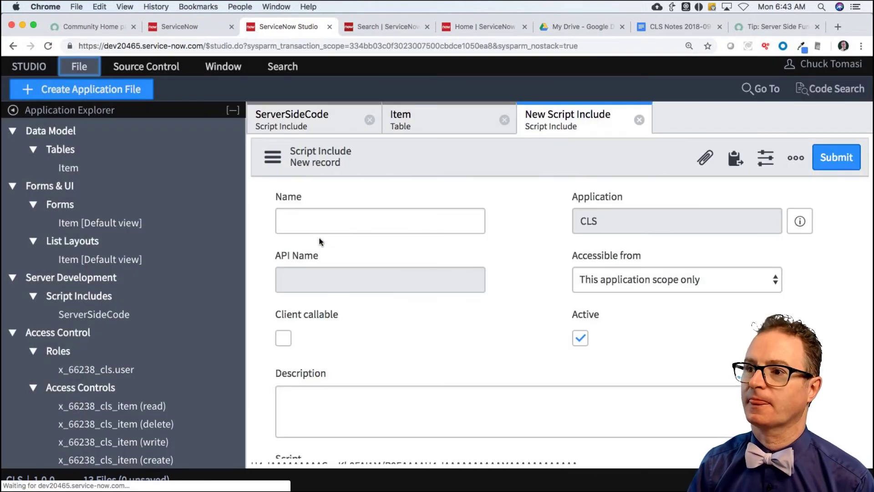
click(320, 225)
text(ClientSideCode)
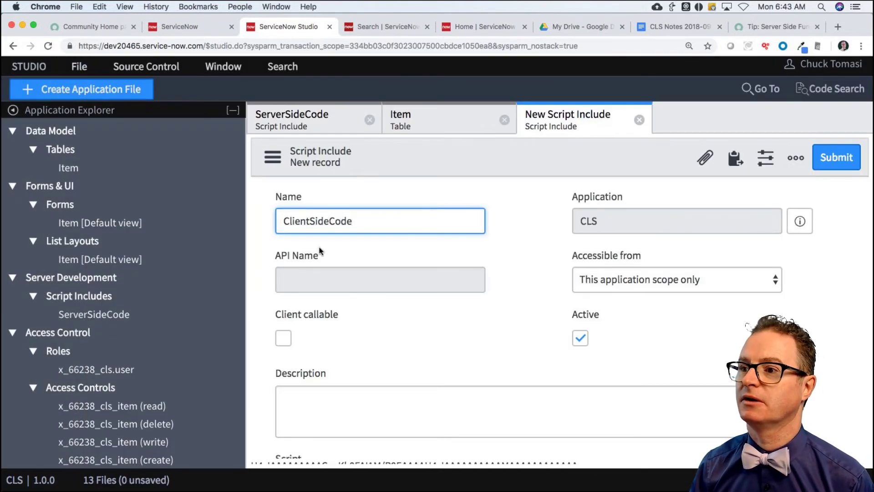
click(360, 343)
click(284, 338)
- Add a getRecordID : function(number) declaration above the type property in the ClientSideCode script
scroll(369, 336, down, 1)
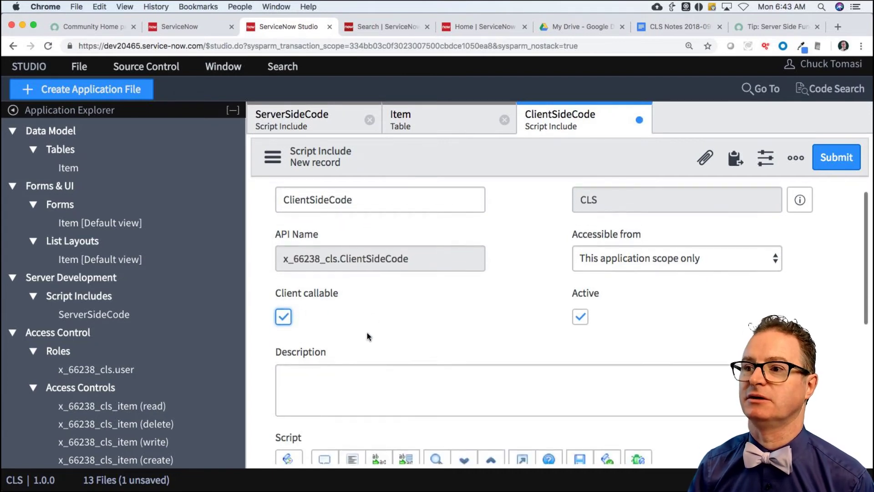
scroll(403, 285, down, 3)
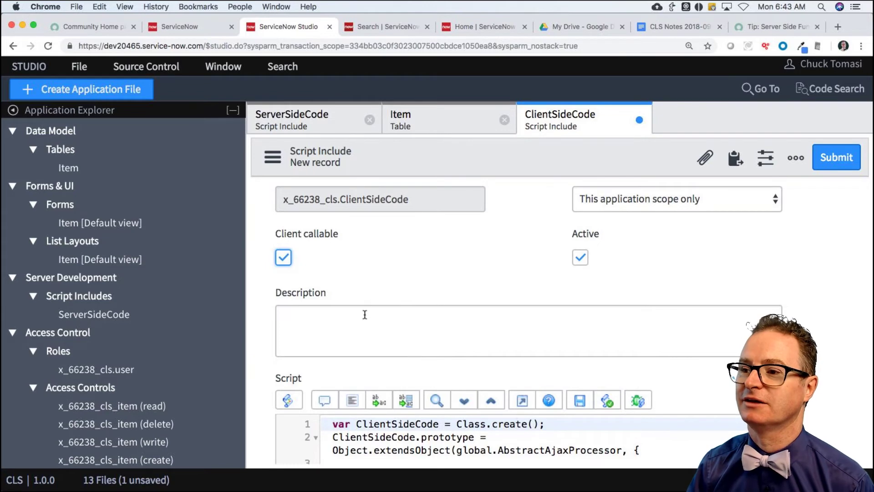
scroll(365, 314, down, 5)
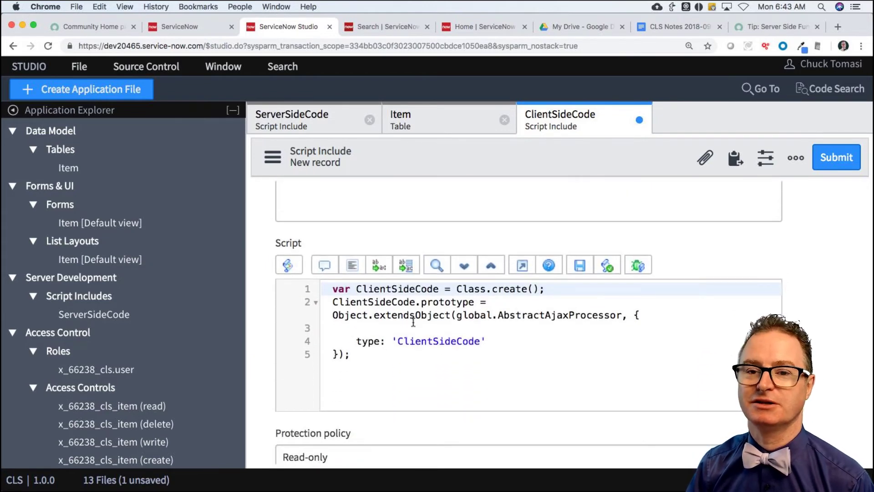
click(653, 315)
key(Return)
key(Return)
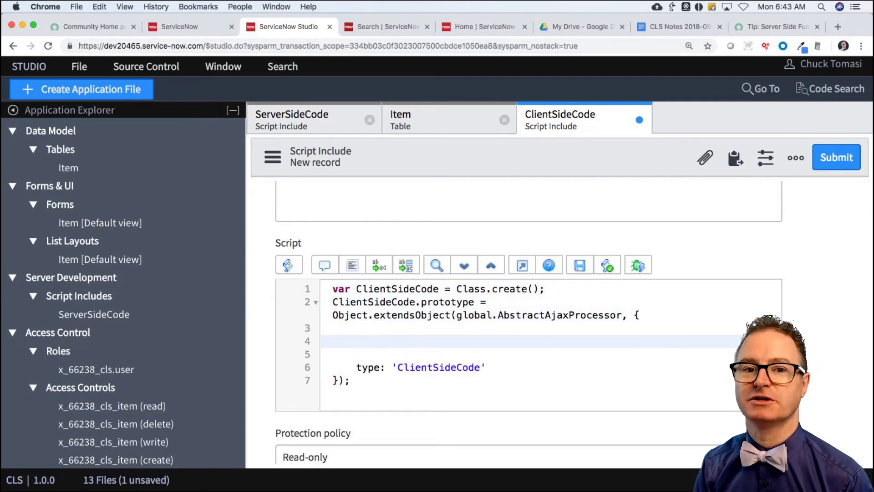
text(getA)
key(BackSpace)
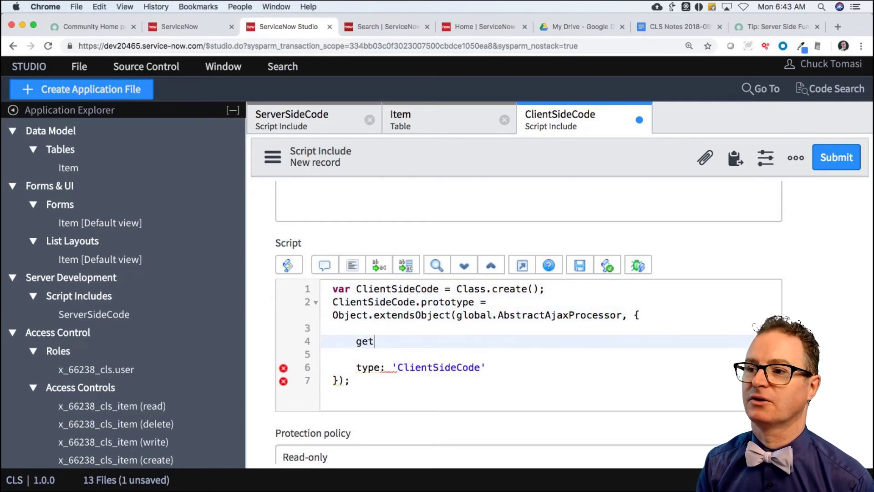
text(RecordID : f)
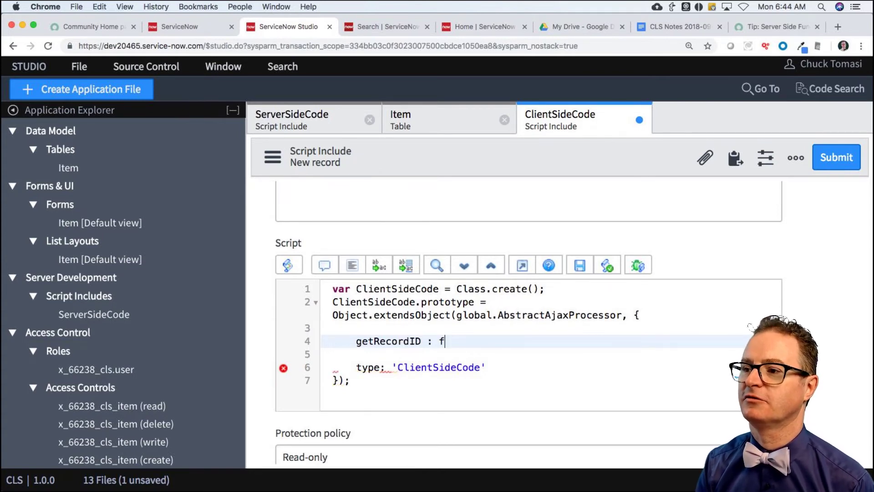
text(unction(number)
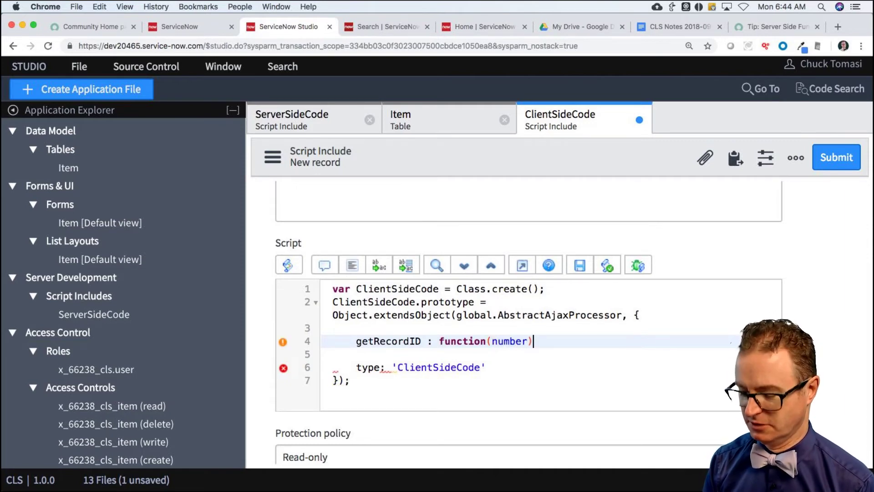
- Remove the number parameter from getRecordID and give the function an empty body in braces, followed by a comma
key(BackSpace)
key(BackSpace)
key(BackSpace)
key(BackSpace)
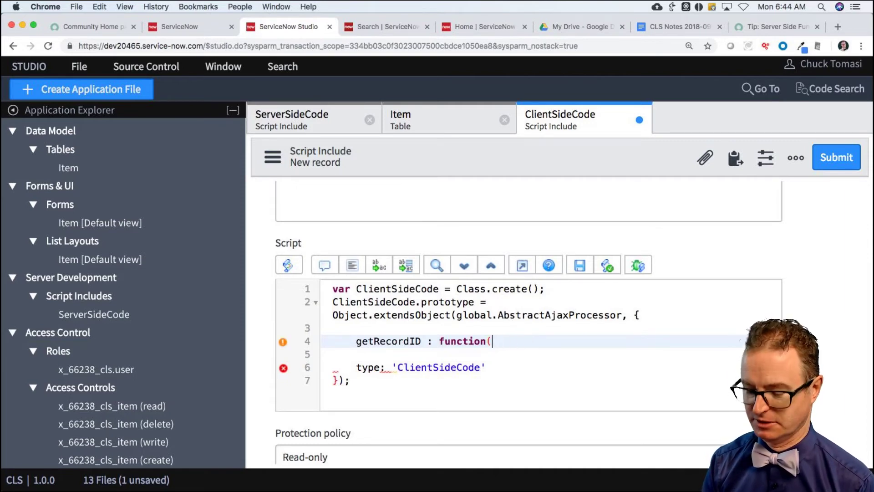
text({)
key(Return)
key(Return)
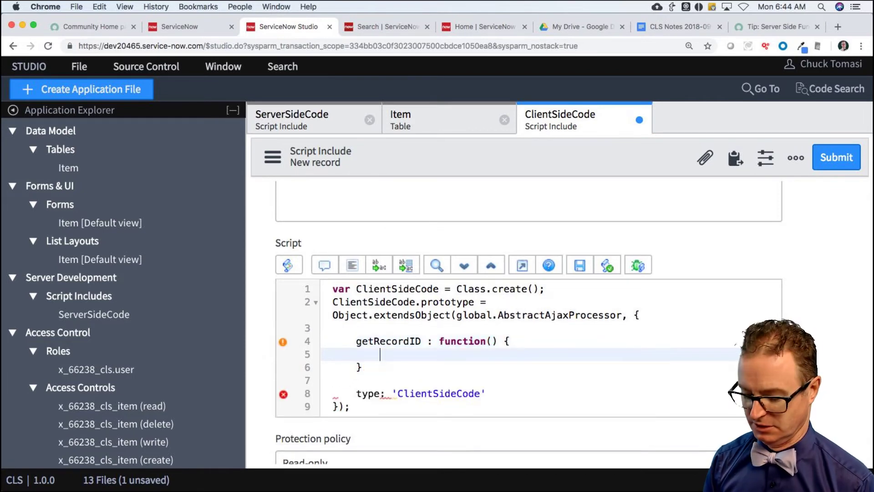
text(})
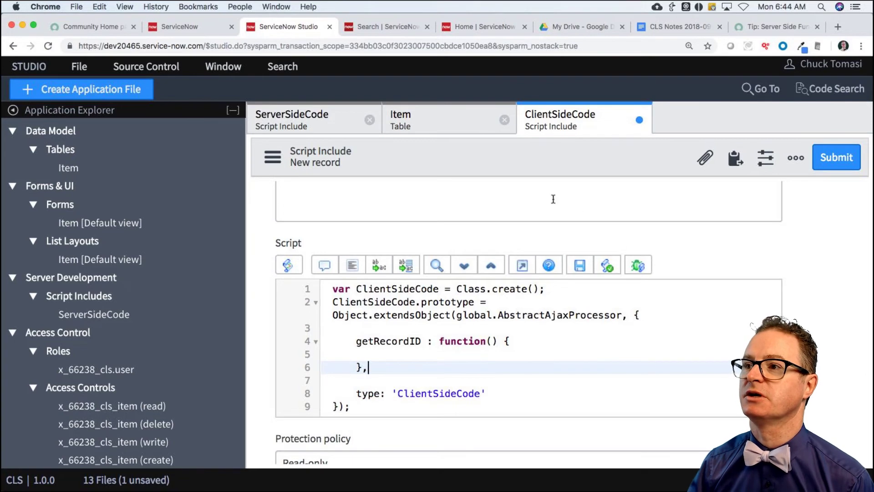
- Search the ServiceNow developer site for glideajax and open the GlideAjax class page of the API reference
click(484, 28)
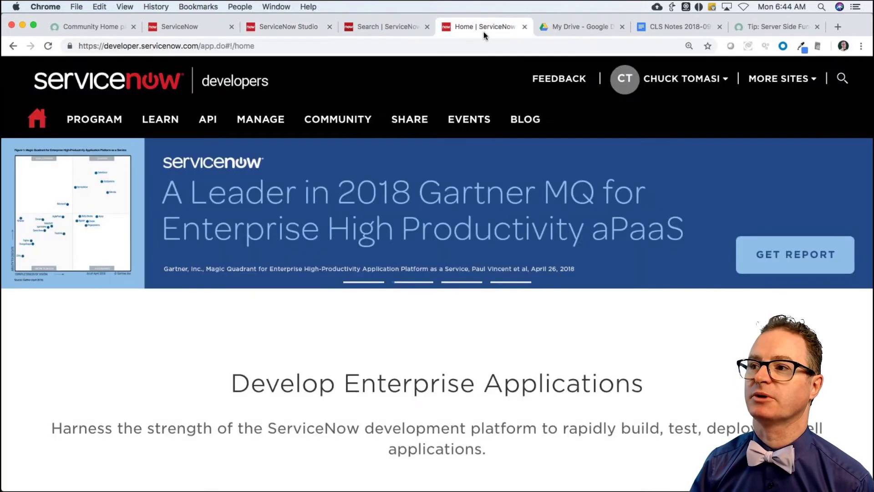
click(839, 81)
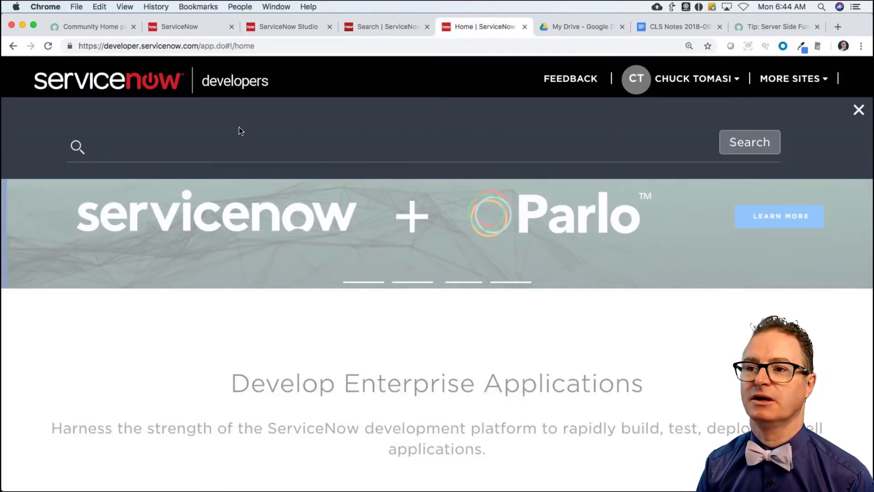
text(glideajax)
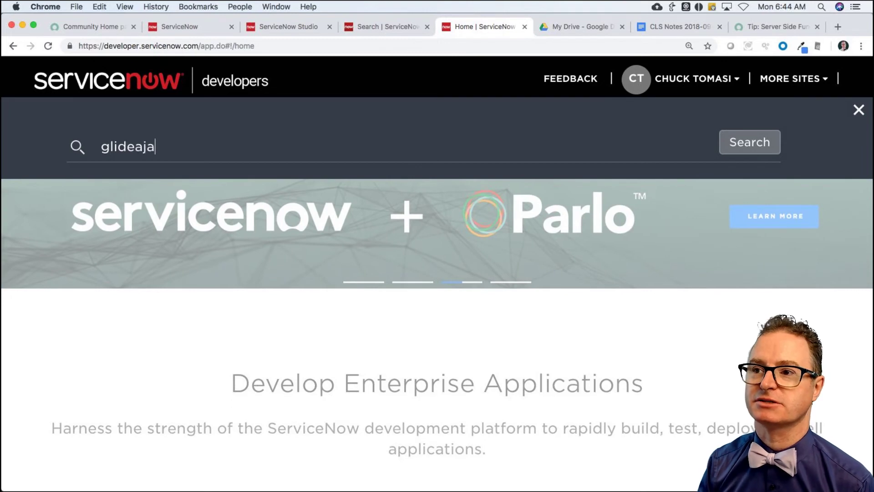
key(Return)
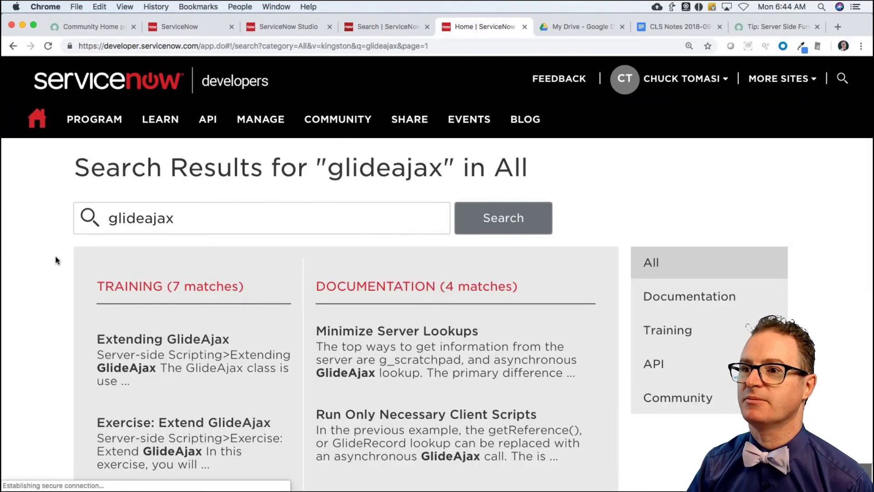
scroll(43, 269, down, 2)
scroll(42, 268, down, 7)
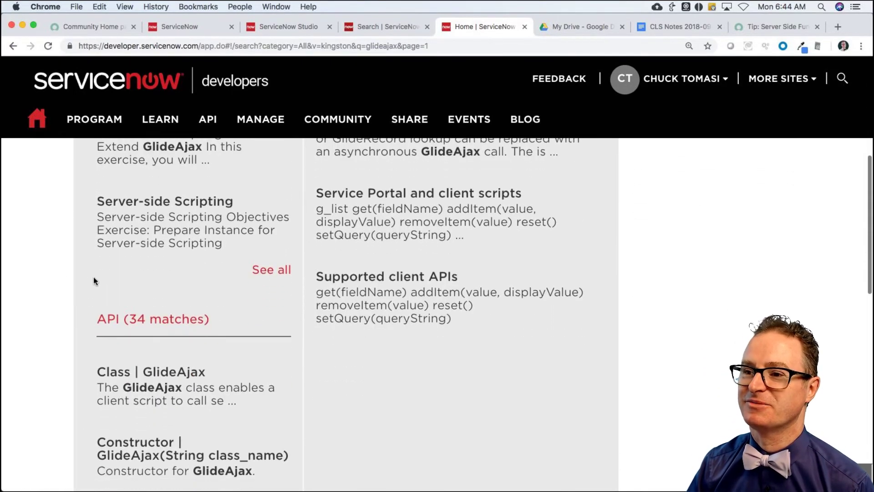
click(155, 372)
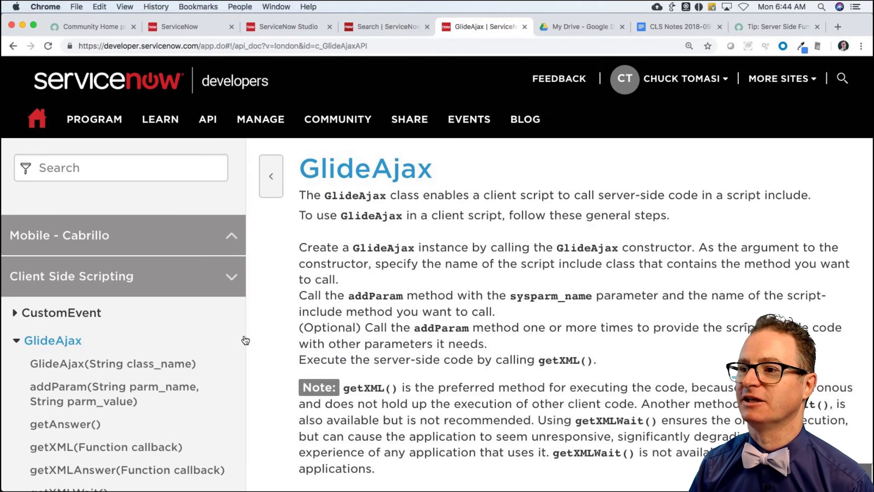
- Select the whole HelloWorld sample code, from var ga to the closing brace of HelloWorldParse, in the GlideAjax documentation
scroll(345, 339, down, 5)
scroll(345, 338, down, 4)
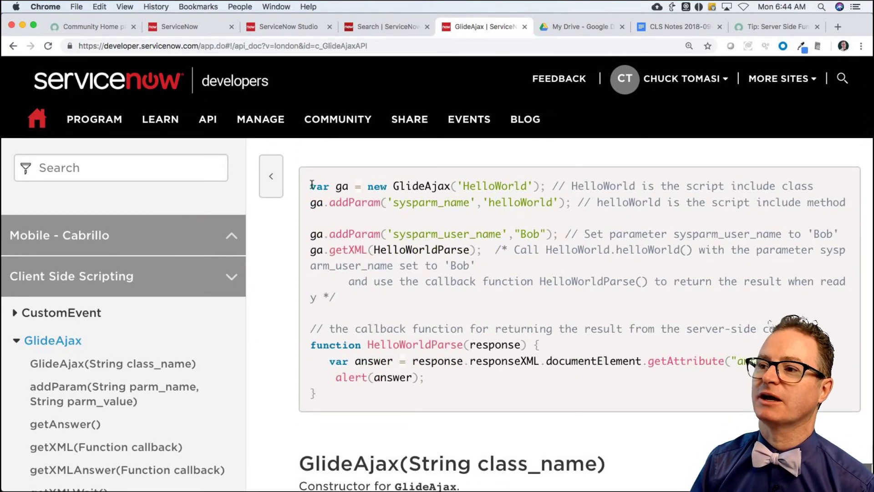
drag(311, 189, 312, 393)
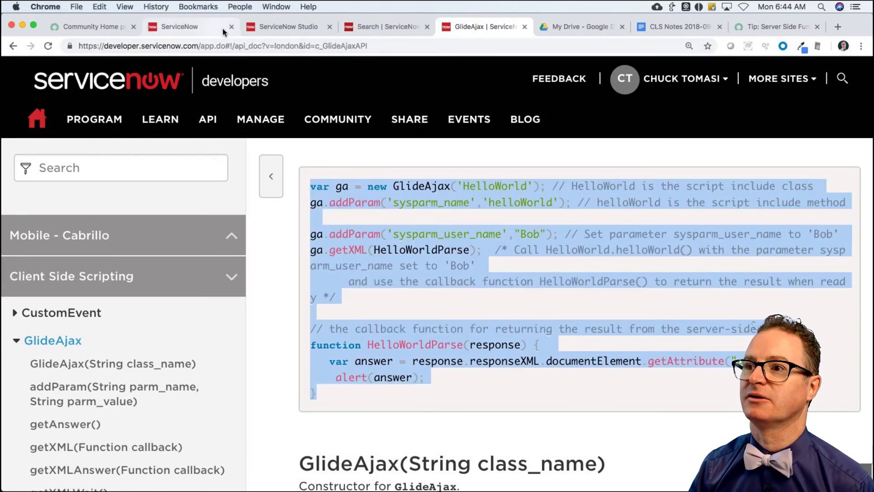
- Return to ServiceNow Studio and create a new client script named Get ID
click(306, 26)
click(114, 91)
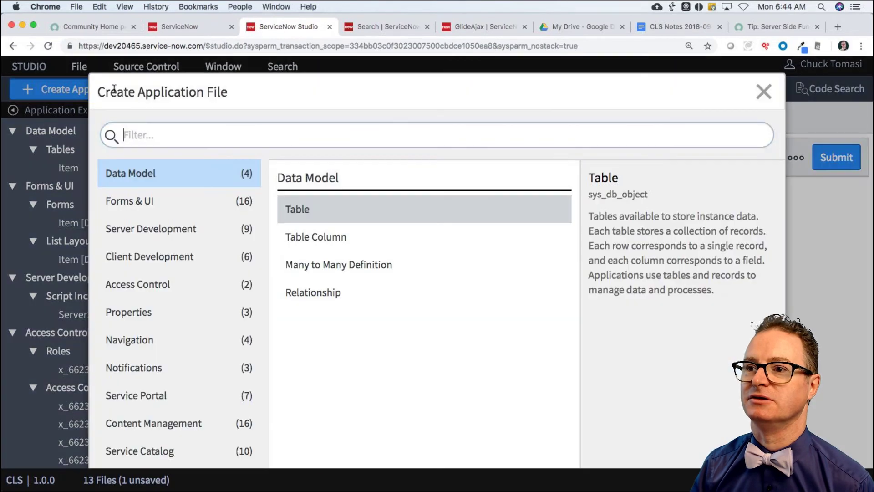
click(163, 260)
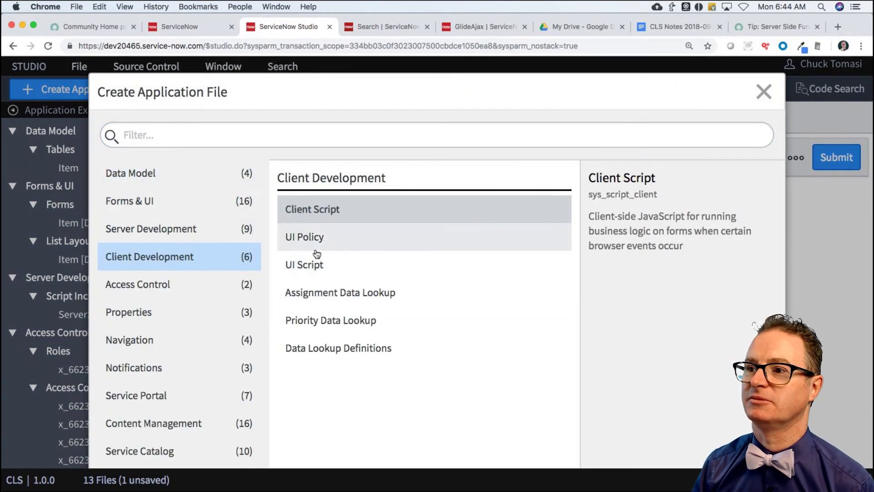
double_click(318, 214)
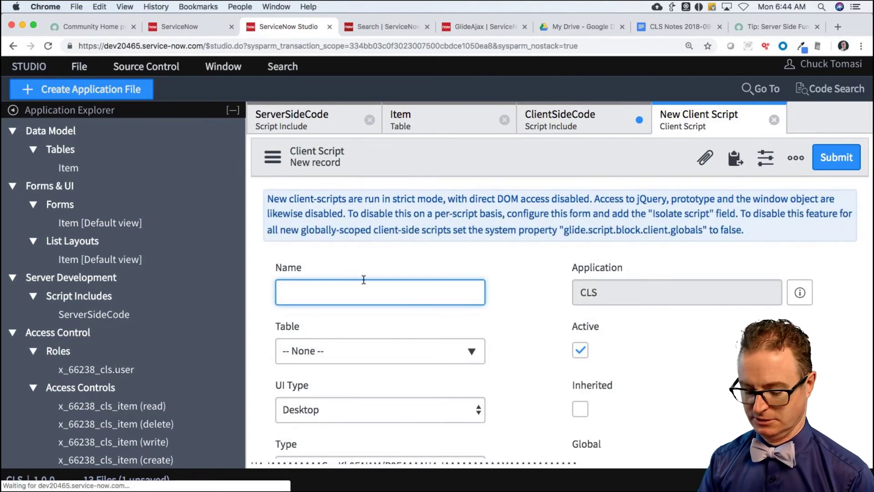
text(Get ID)
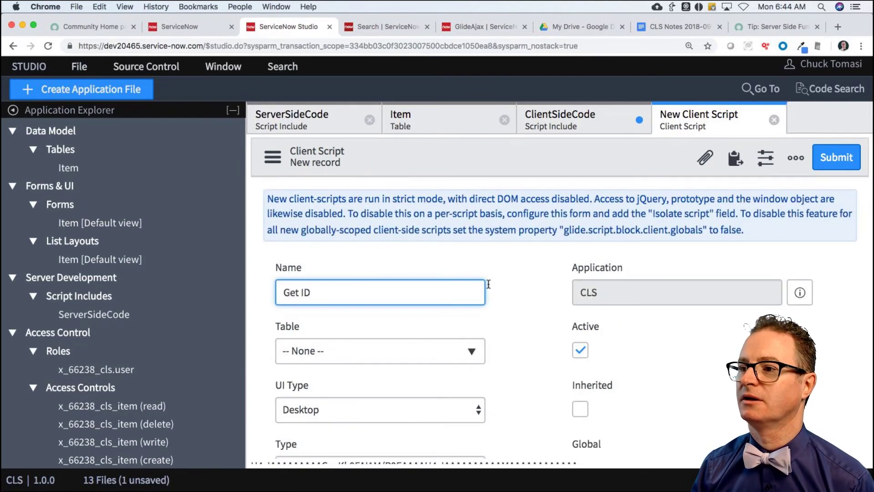
- Set the Get ID client script's table to Item [x_66238_cls_item] by filtering the table choices for cls
click(411, 344)
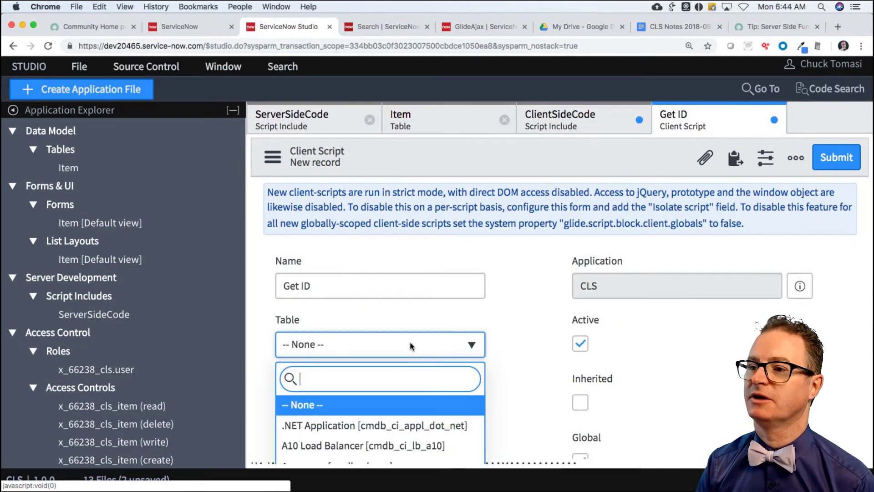
text(item)
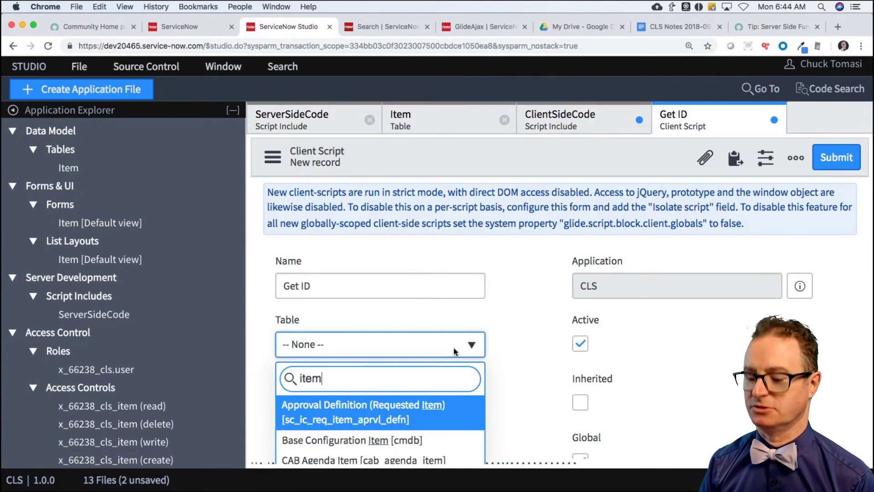
key(BackSpace)
key(BackSpace)
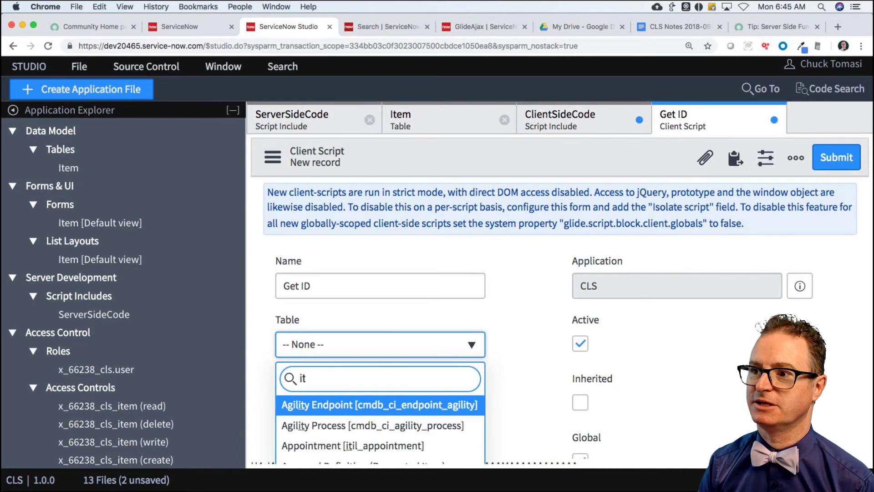
key(BackSpace)
key(BackSpace)
text(cls)
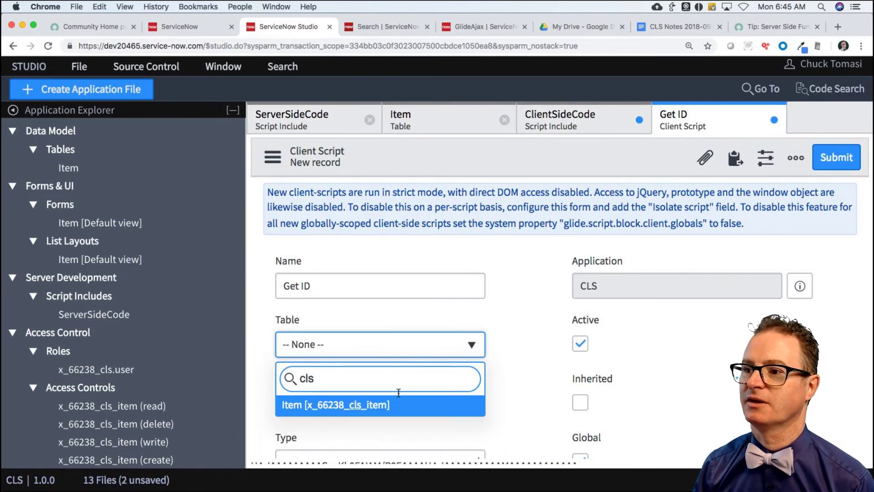
key(Return)
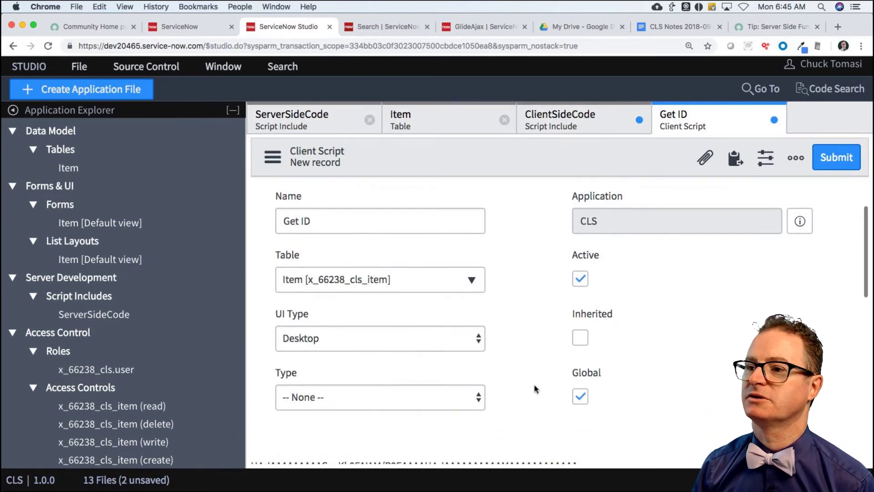
- Set the Get ID client script's type to onChange and save the record
scroll(533, 384, down, 3)
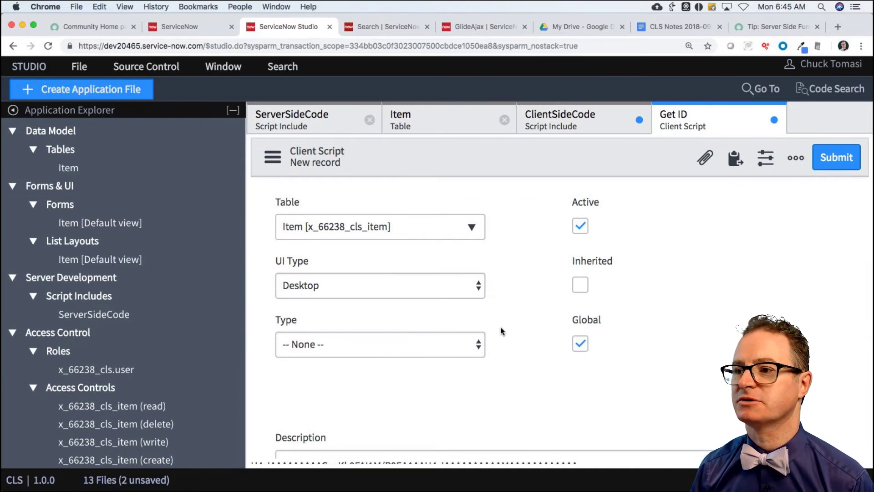
click(456, 344)
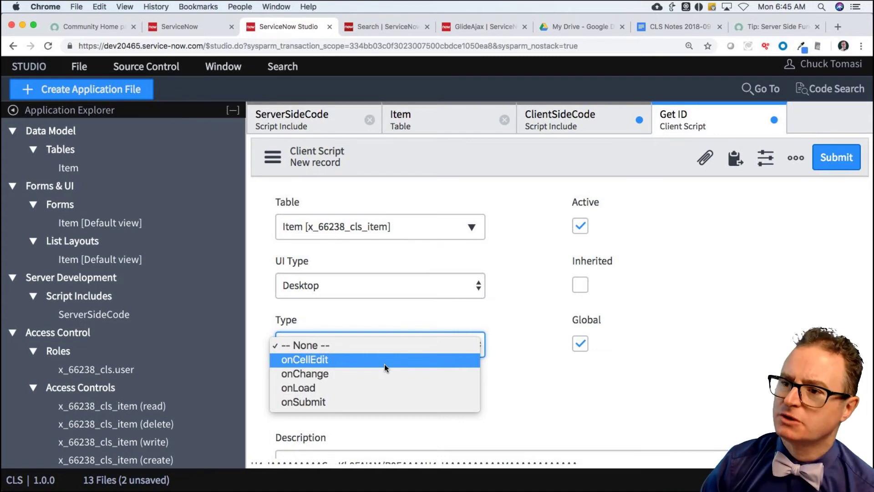
click(374, 375)
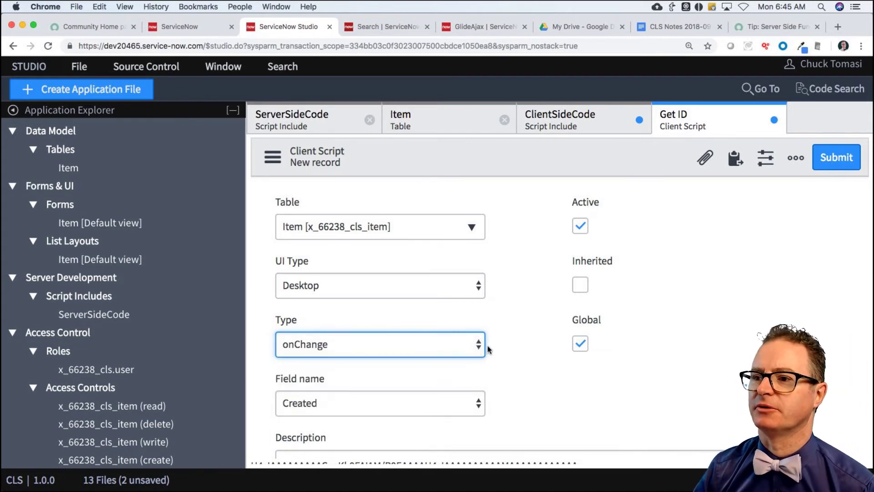
click(505, 350)
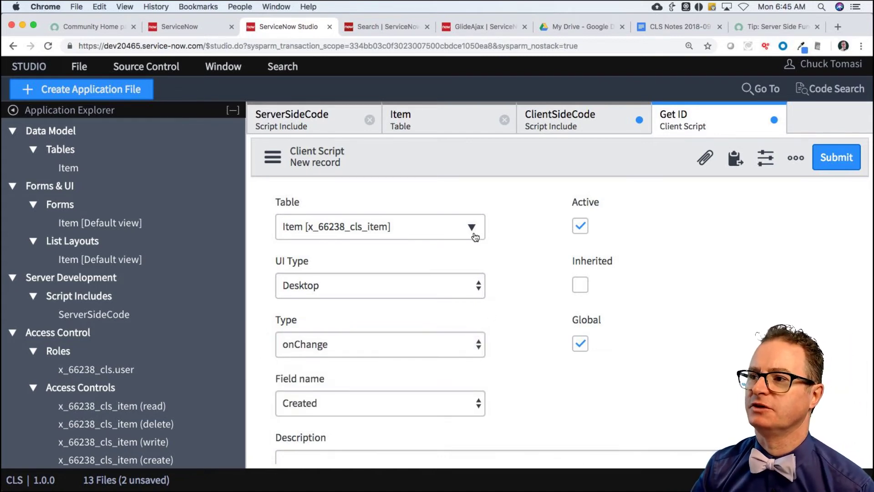
right_click(428, 162)
key(super+s)
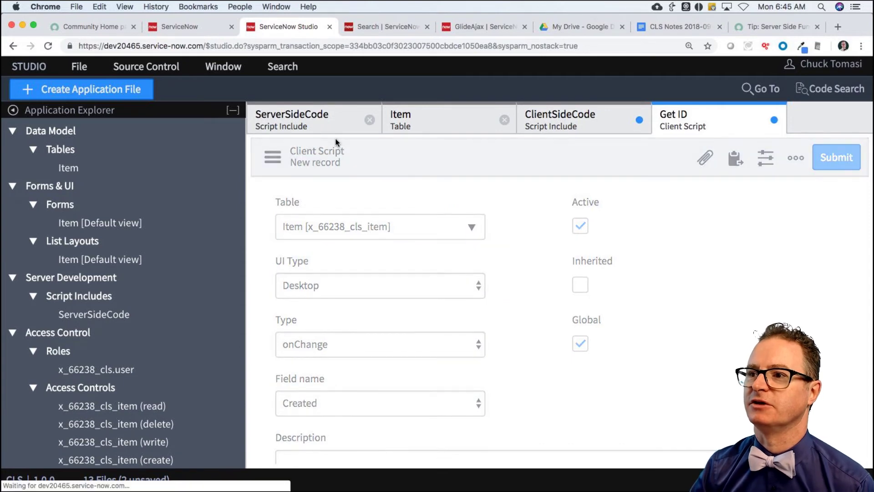
- Add a new column named Active at the end of the Item table's column list
click(438, 129)
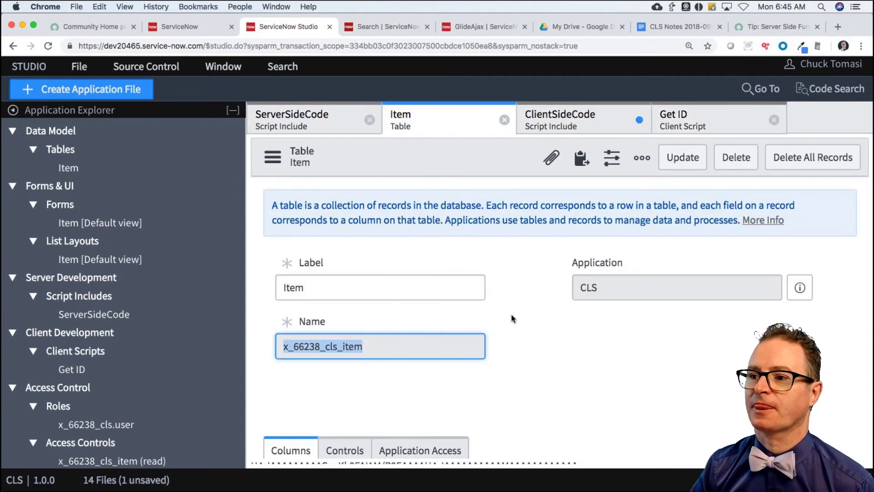
scroll(512, 314, down, 10)
scroll(512, 314, down, 5)
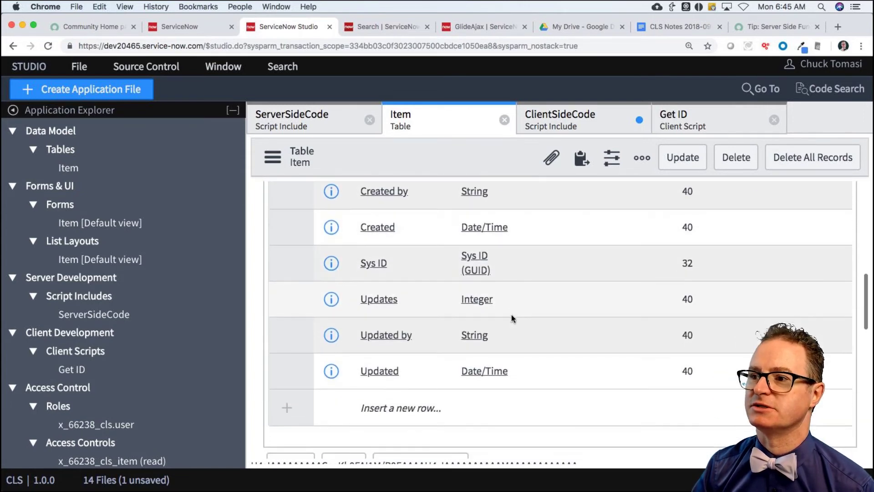
double_click(403, 333)
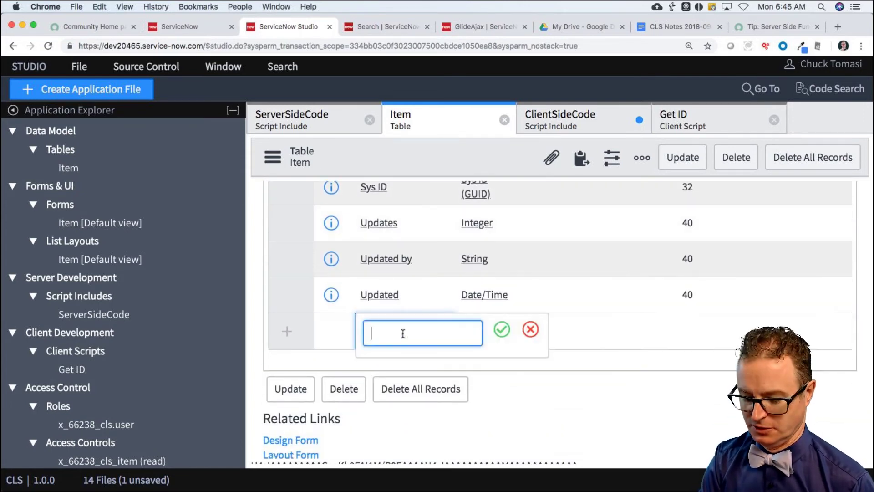
text(AC)
key(BackSpace)
key(BackSpace)
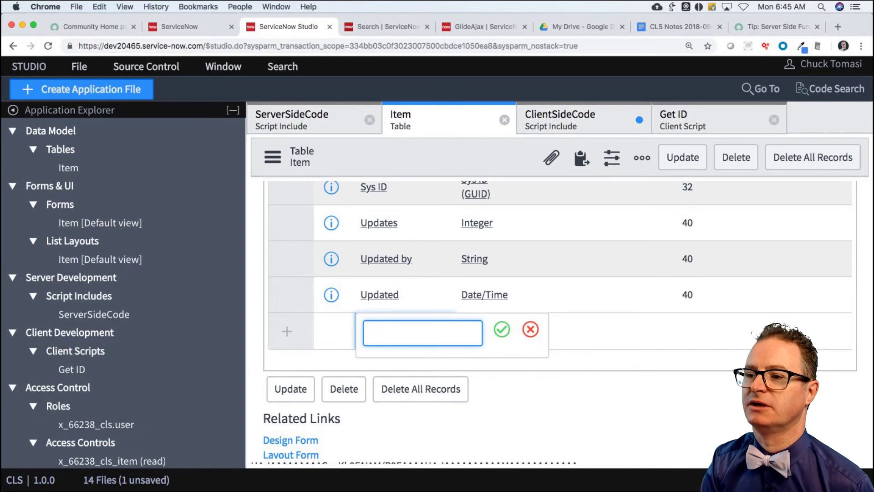
text(Active)
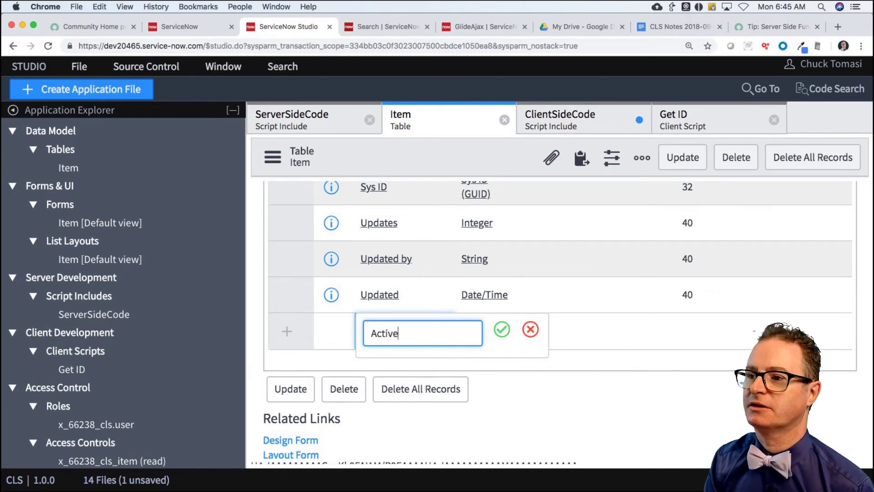
key(Tab)
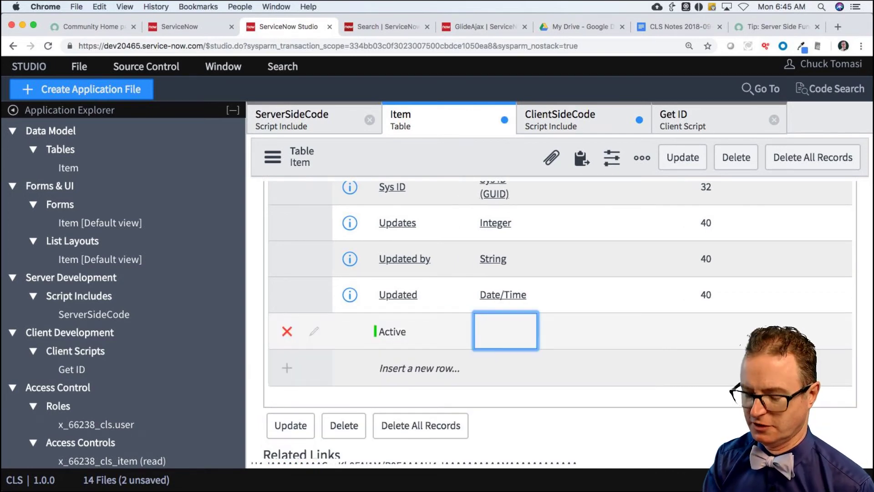
- Set the Active column's type to True/False and update the Item table
text(true)
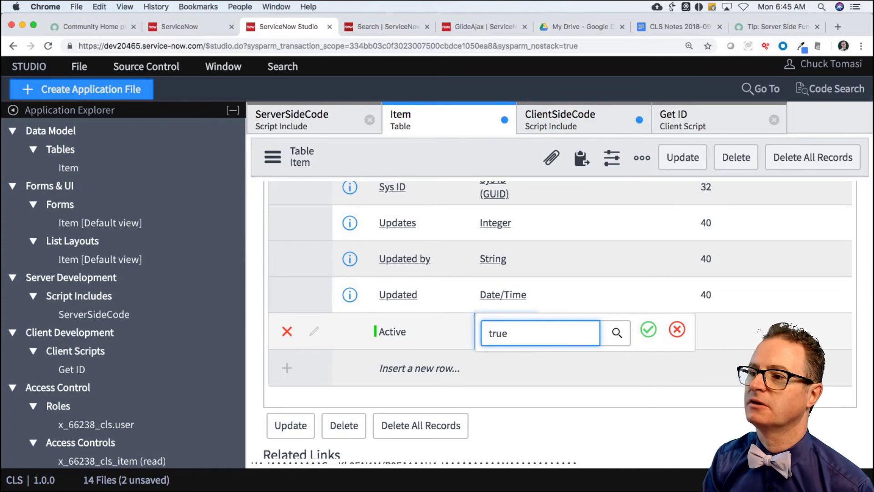
key(Return)
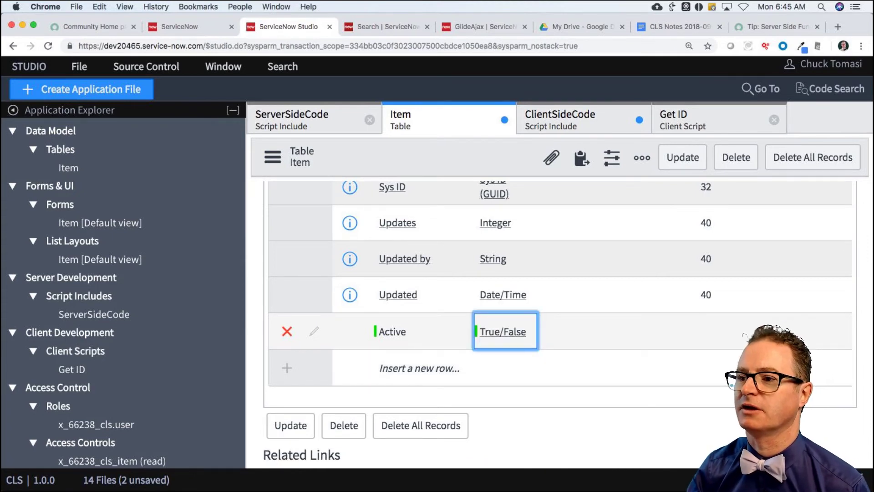
click(290, 425)
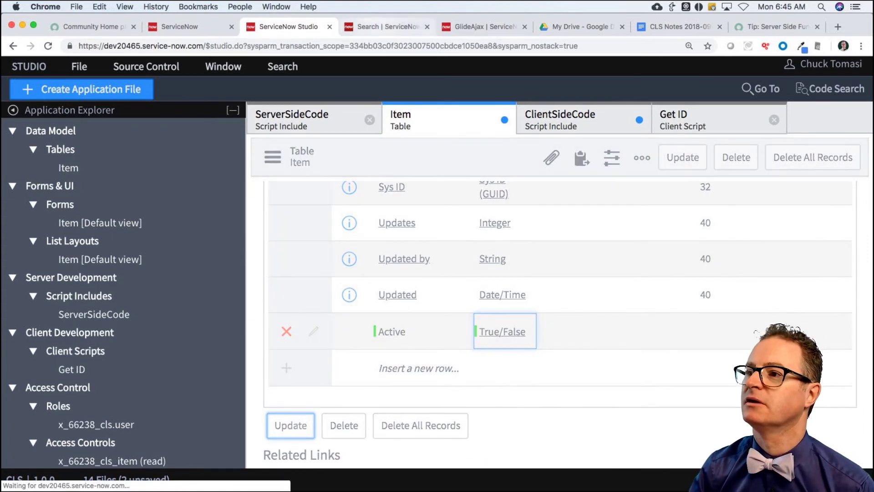
- Reload the Get ID client script form and check its field name choices for the Active column
click(560, 119)
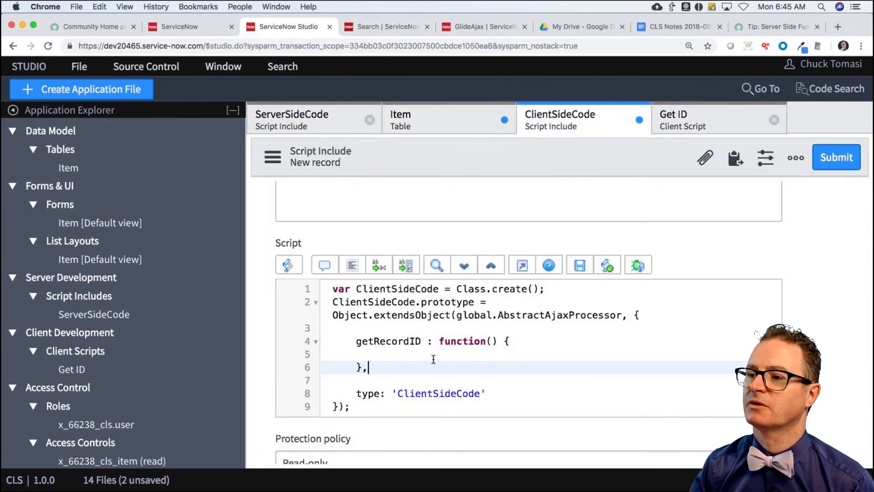
click(698, 119)
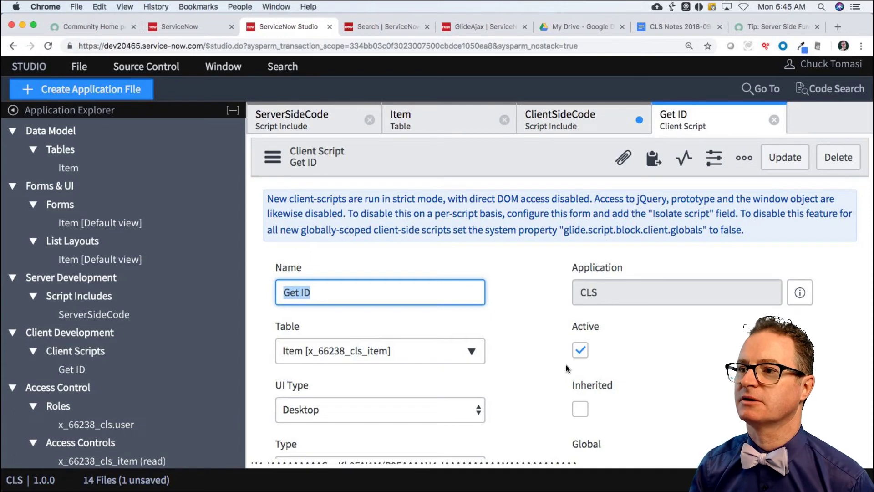
click(273, 158)
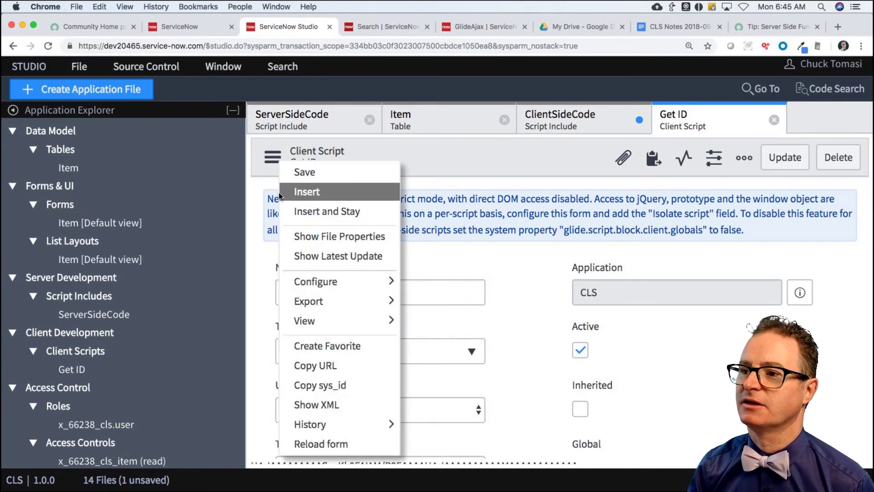
click(325, 445)
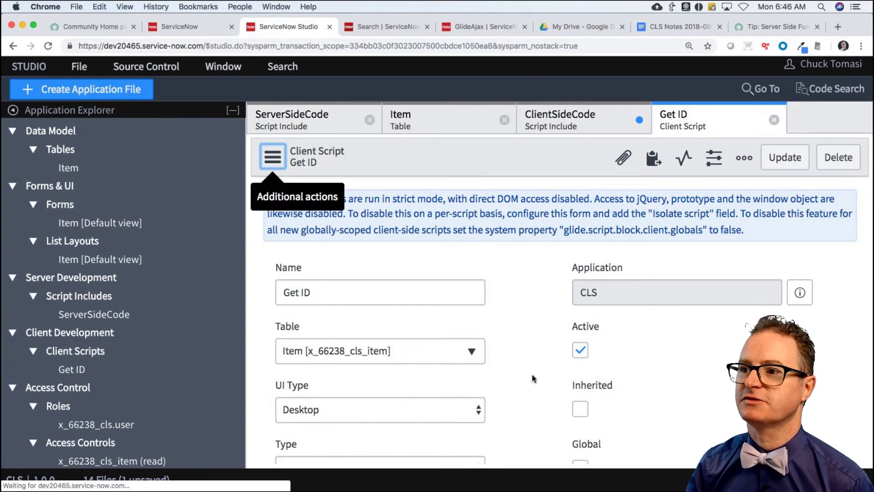
scroll(526, 348, down, 5)
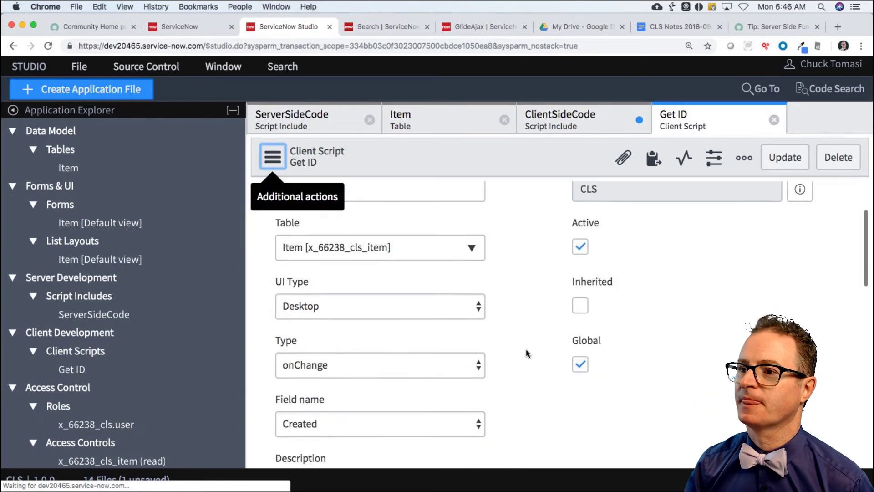
click(429, 336)
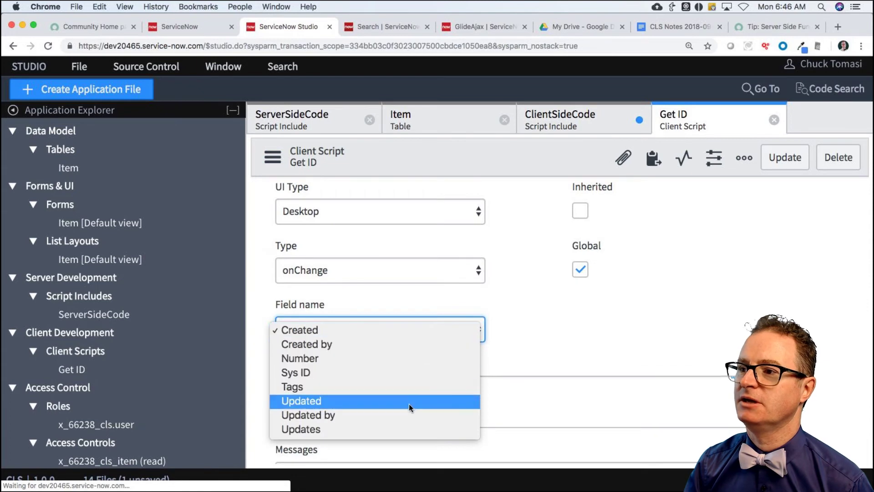
click(535, 329)
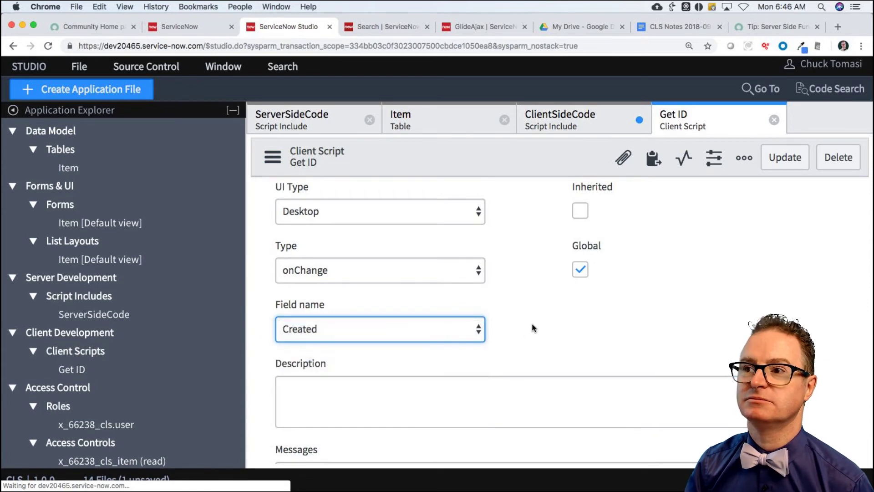
- Reload the Get ID form again and set the field name to Active
click(268, 167)
click(324, 444)
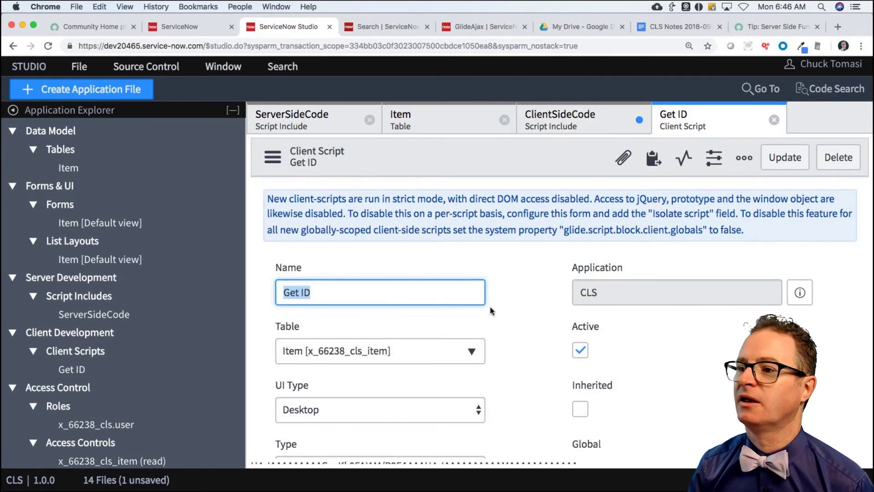
key(Tab)
scroll(517, 330, down, 5)
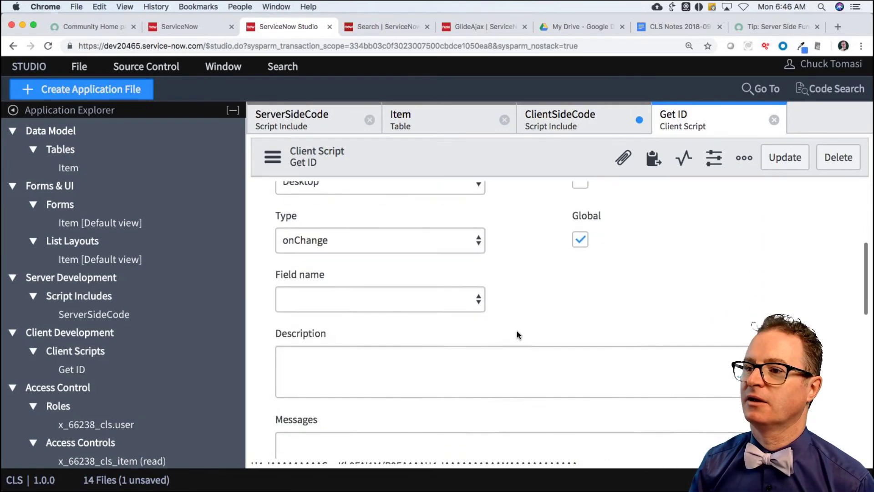
click(472, 307)
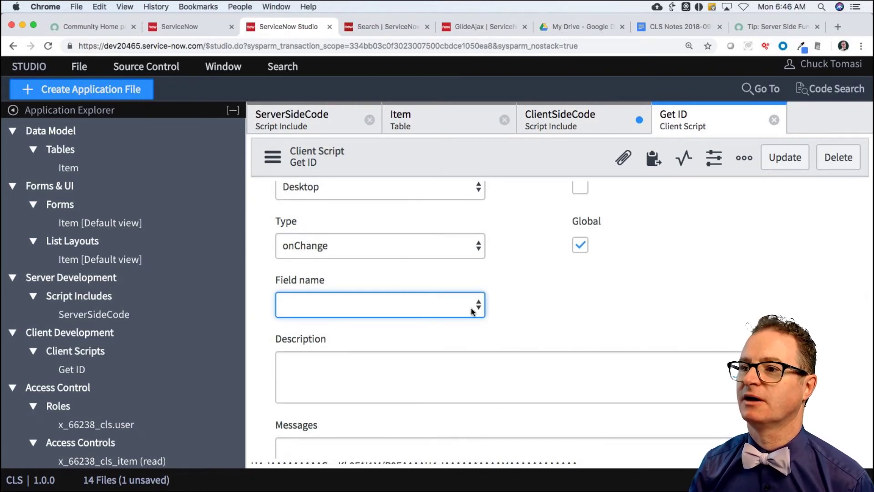
click(513, 291)
scroll(513, 292, up, 3)
scroll(512, 294, down, 4)
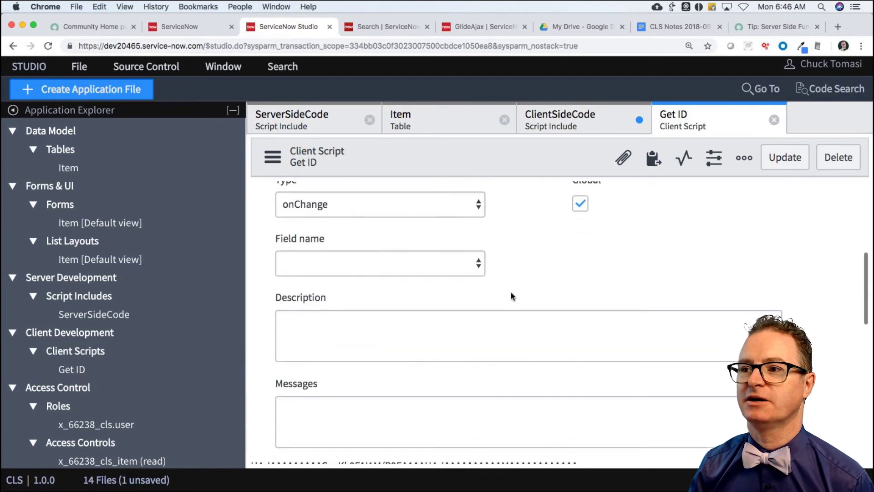
click(477, 268)
key(c)
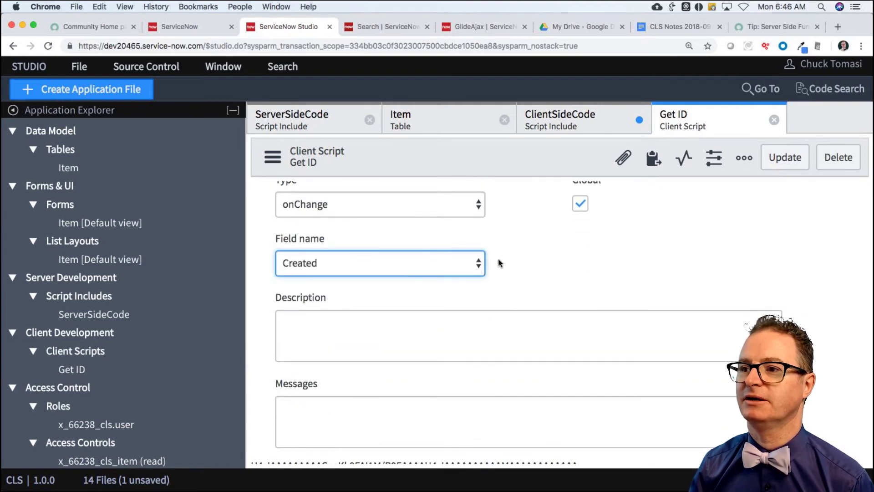
click(464, 255)
key(Return)
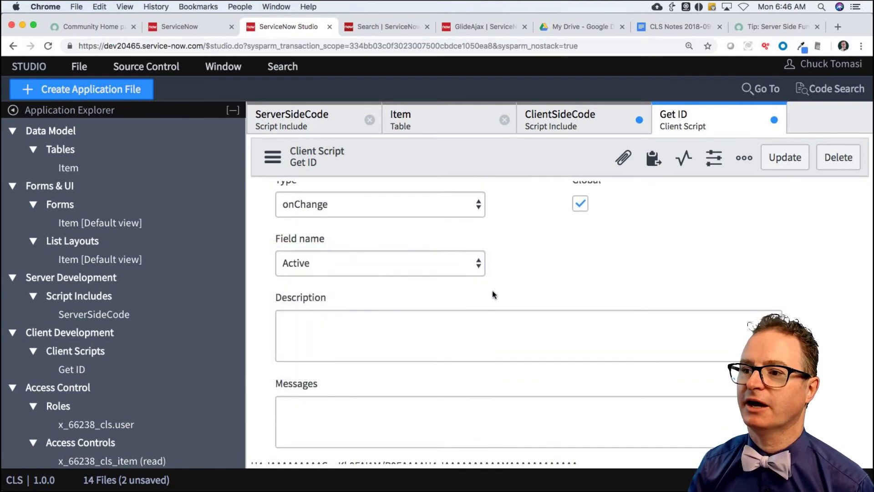
- Replace the placeholder comment inside the Get ID script's onChange function with the copied GlideAjax HelloWorld sample code
scroll(494, 291, down, 5)
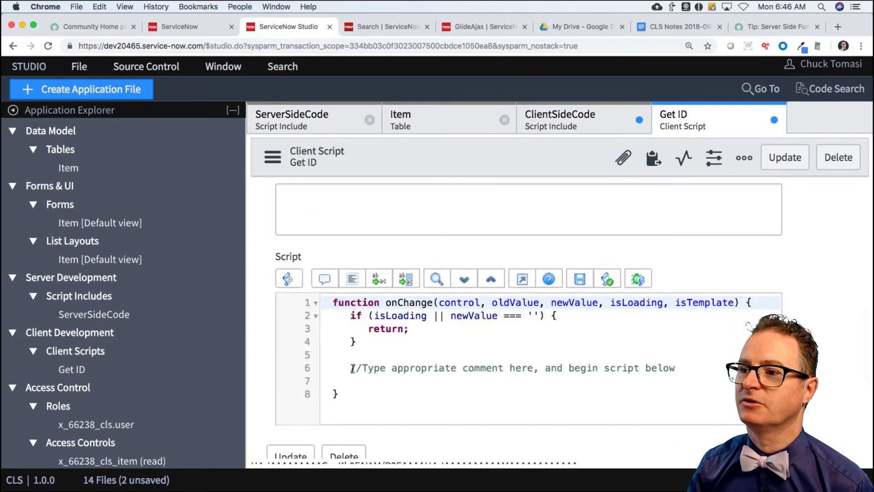
drag(352, 368, 688, 369)
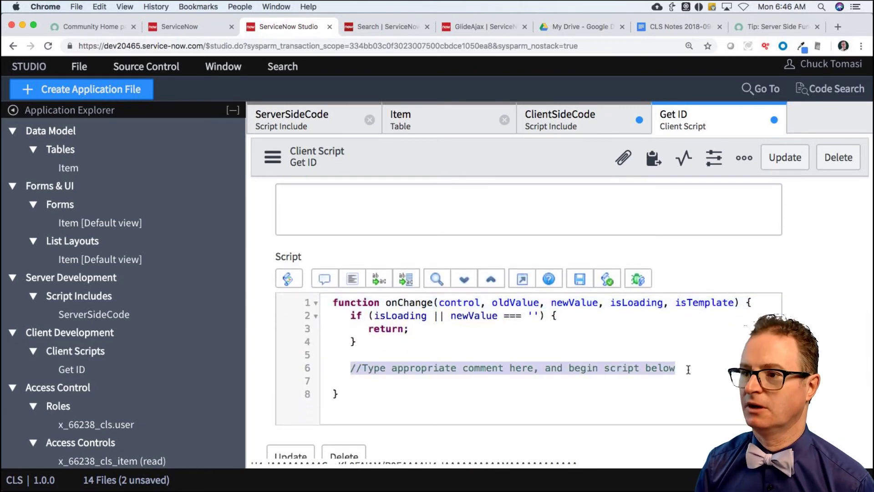
key(BackSpace)
text(var ga = new GlideAjax('HelloWorld'); // HelloWorld is the script include class ga.addParam('sysparm_name','helloWorld'); // helloWorld is the script include method ga.addParam('sysparm_user_name',"Bob"); // Set parameter sysparm_user_name to 'Bob' ga.getXML(HelloWorldParse);  /* Call HelloWorld.helloWorld() with the parameter sysparm_user_name set to 'Bob'       and use the callback function HelloWorldParse() to return the result when ready */  // the callback function for returning the result from the server-side function function HelloWorldParse(response) {    var answer = response.responseXML.documentElement.getAttribute("answer");     alert(answer); })
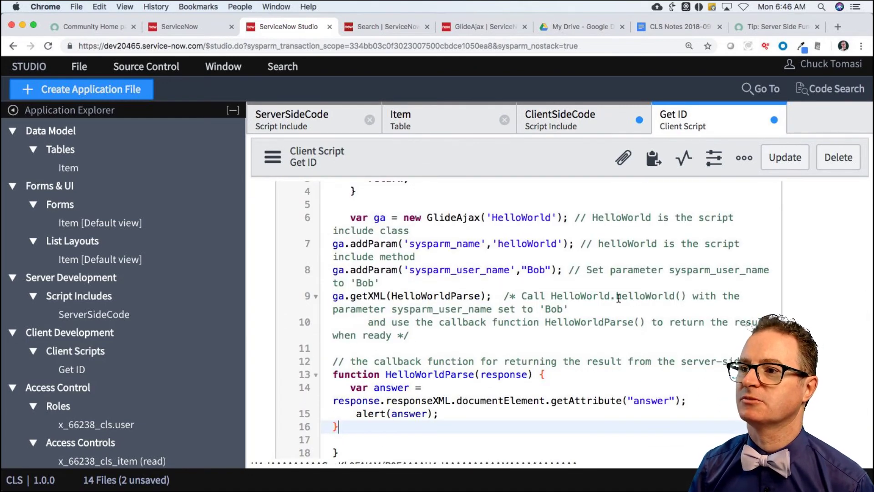
scroll(618, 298, up, 5)
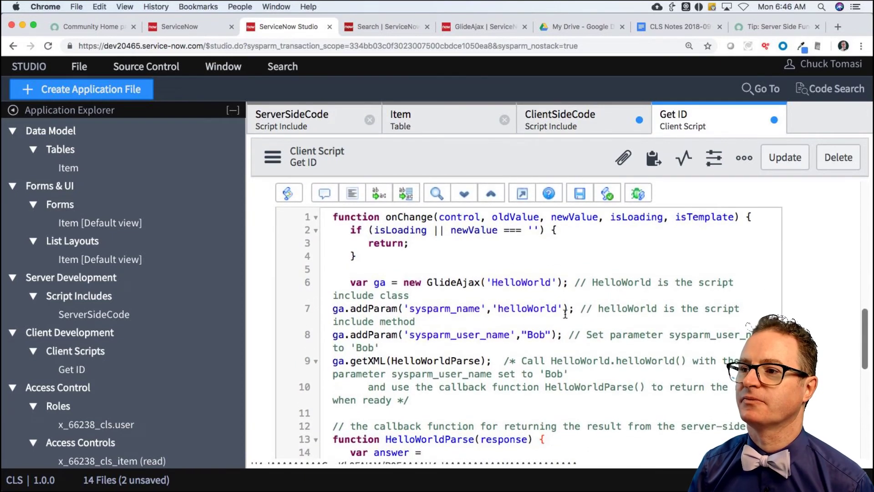
scroll(566, 314, down, 5)
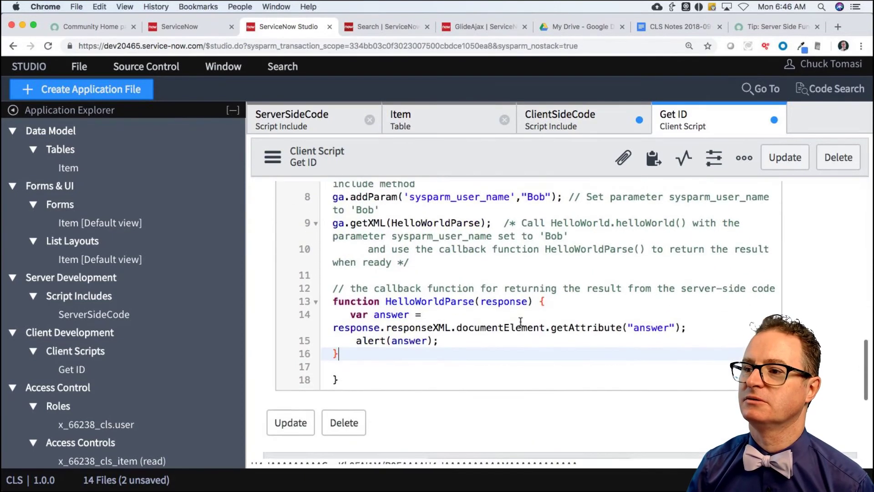
scroll(521, 322, up, 5)
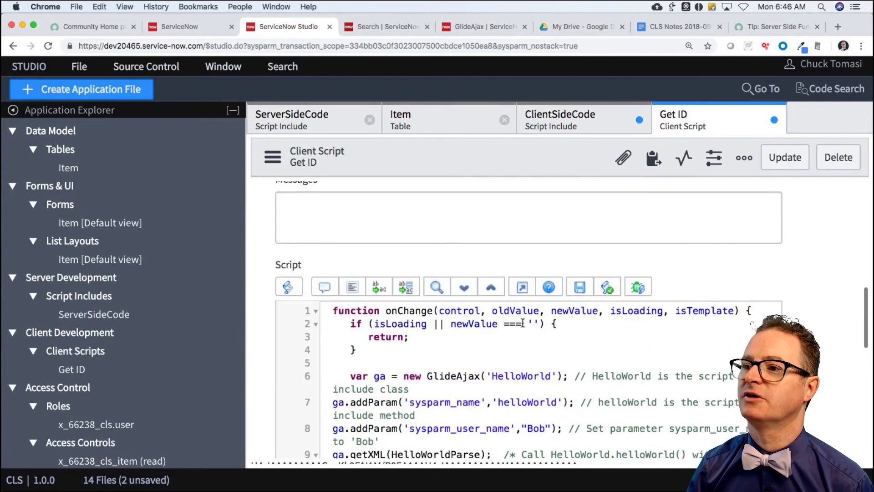
- Try replacing the entire Get ID script with the copied sample code, and undo the replacement
key(super+a)
key(super+c)
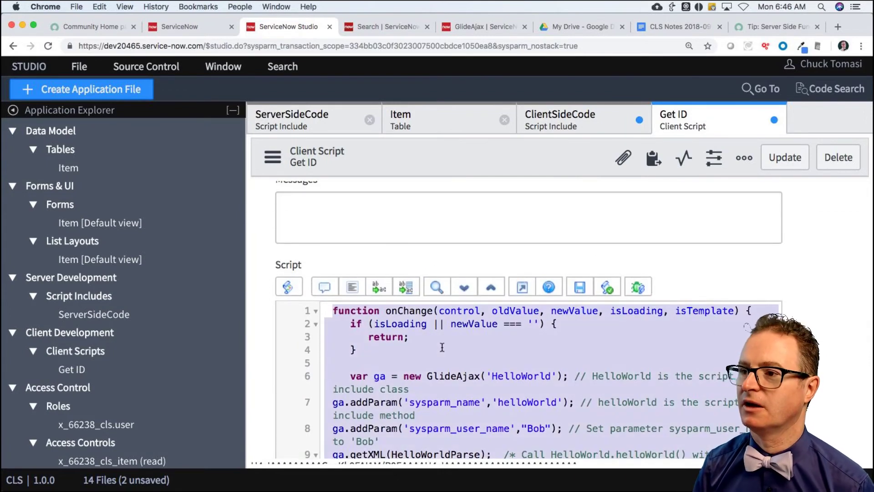
key(BackSpace)
key(super+v)
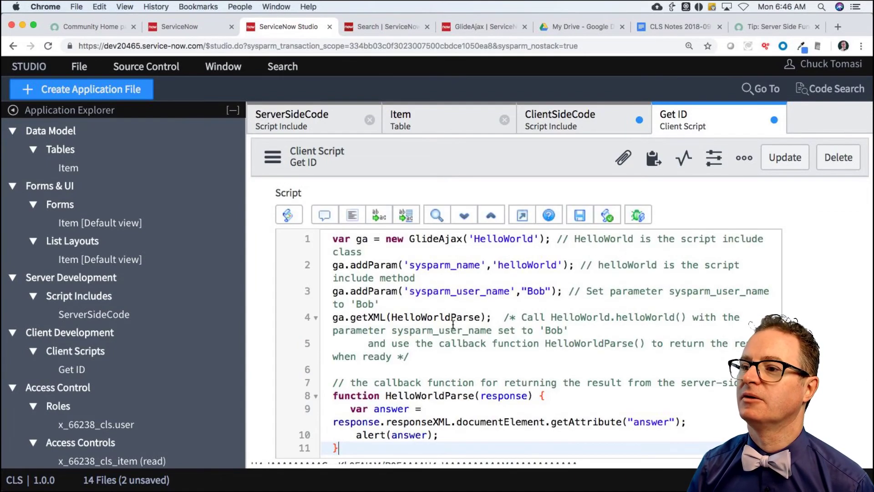
scroll(453, 324, down, 2)
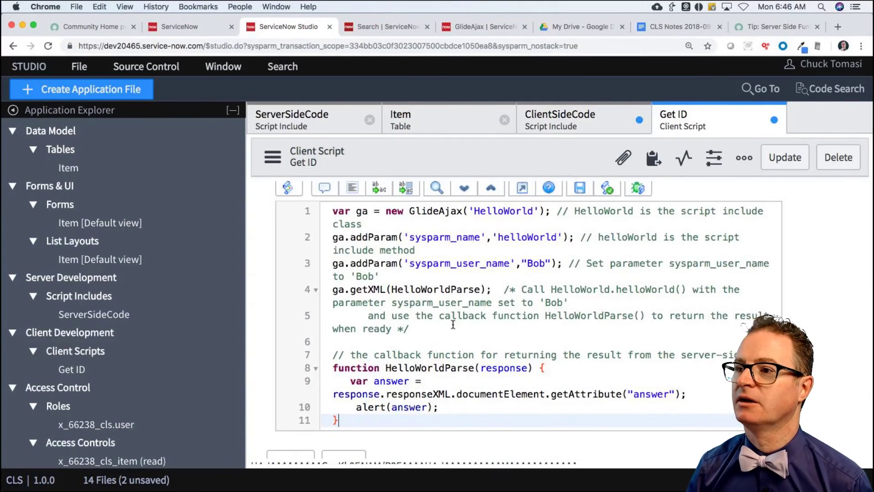
key(super+z)
key(super+v)
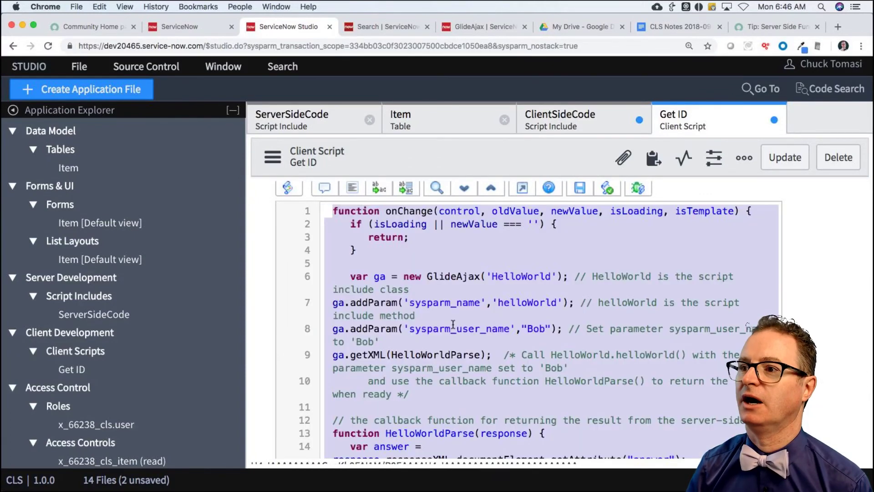
- Delete the trailing comment about the script include class from the var ga = new GlideAjax line
scroll(452, 324, up, 2)
click(447, 318)
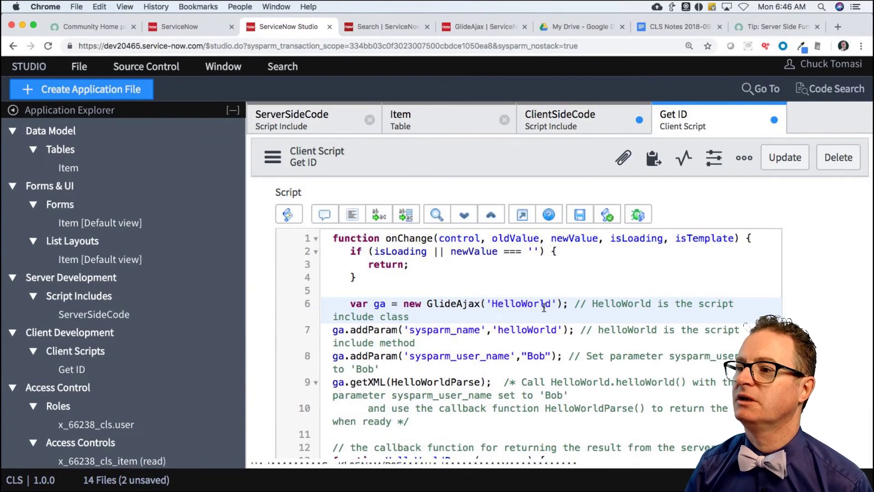
drag(576, 305, 409, 318)
key(BackSpace)
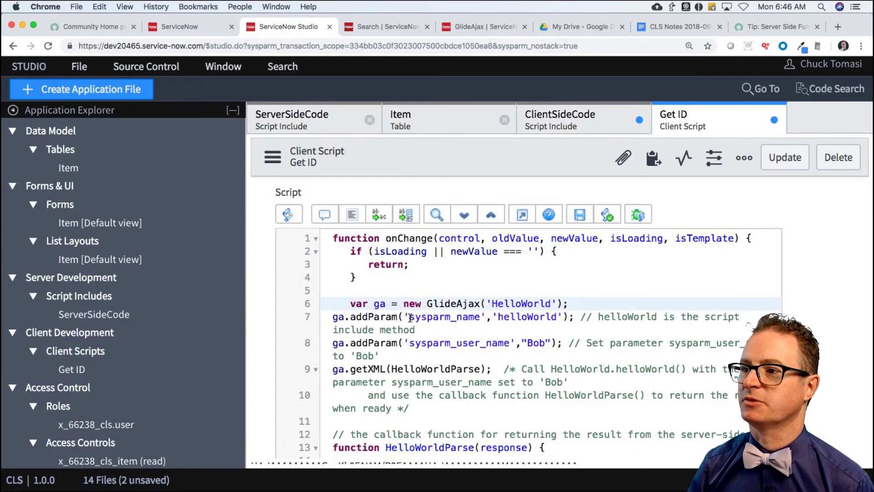
- Set the script include name in the Get ID script's GlideAjax constructor to ClientSideCode
double_click(517, 303)
text(Client)
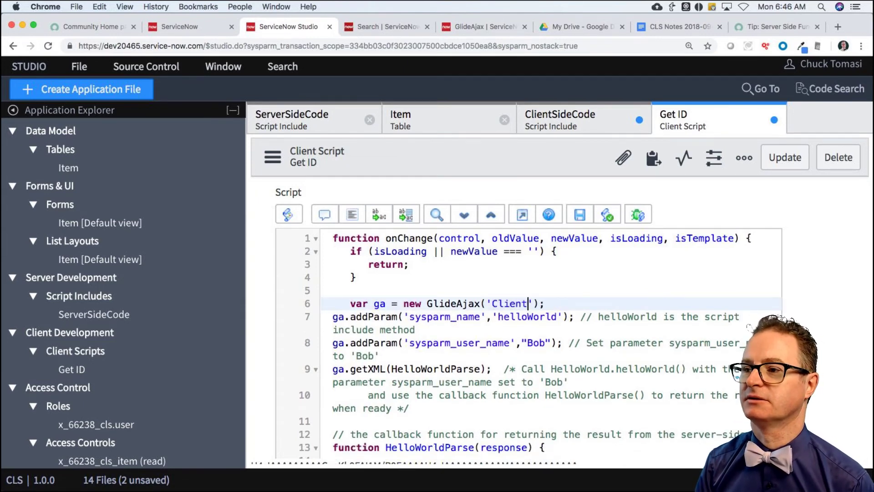
text(SideCode)
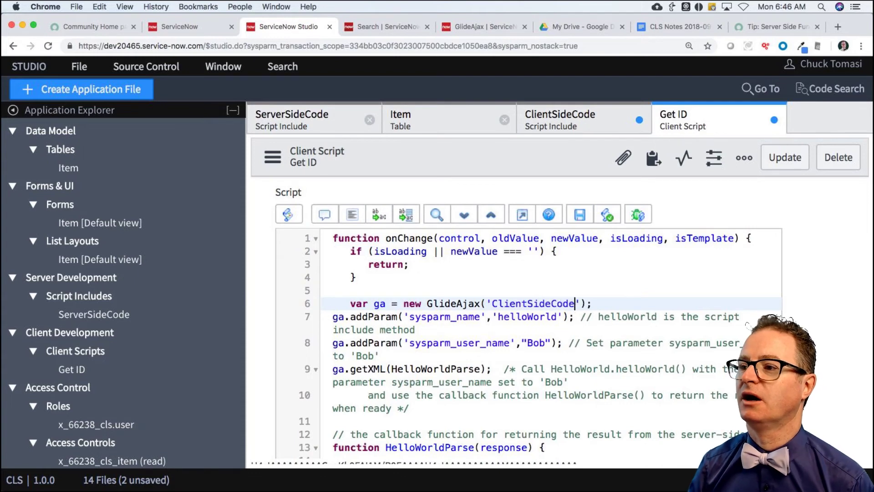
- Set the sysparm_name value to getRecordID and check it against the method name in the ClientSideCode script include
double_click(527, 317)
text(getR)
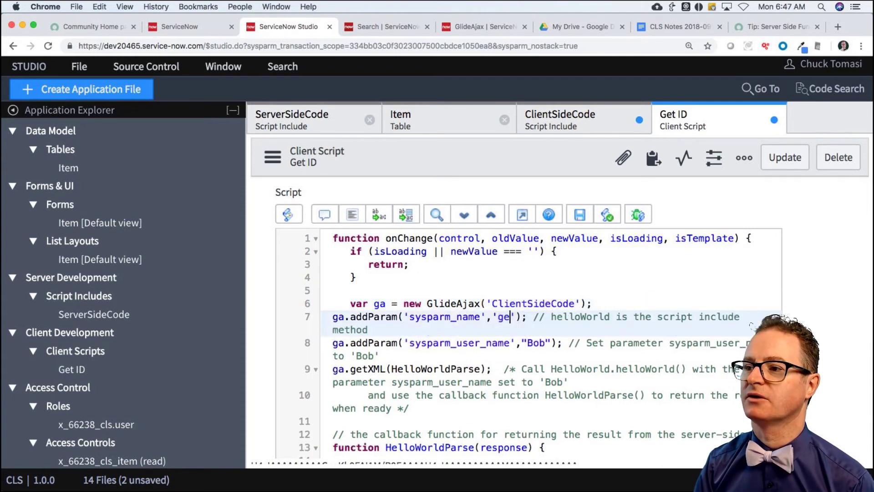
text(e)
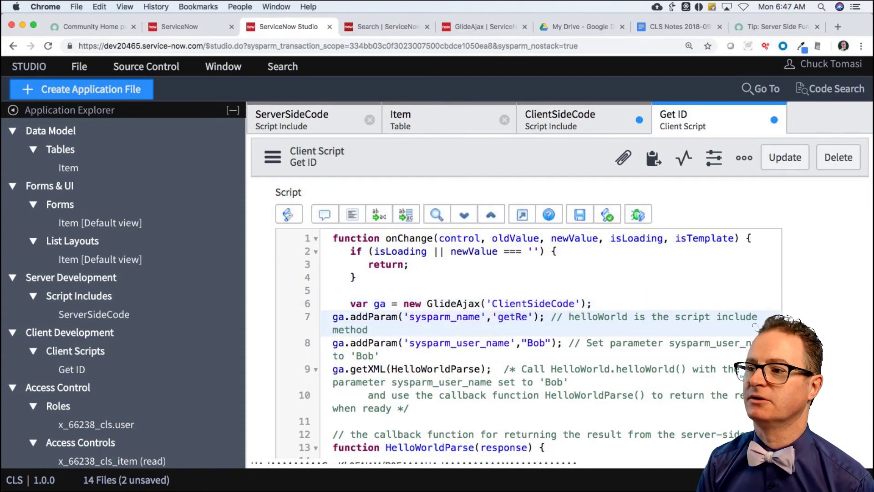
text(c)
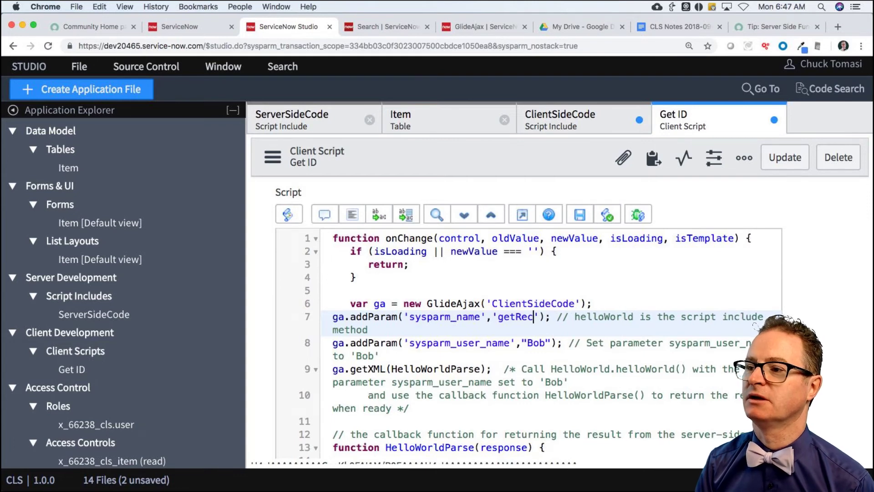
text(ordID)
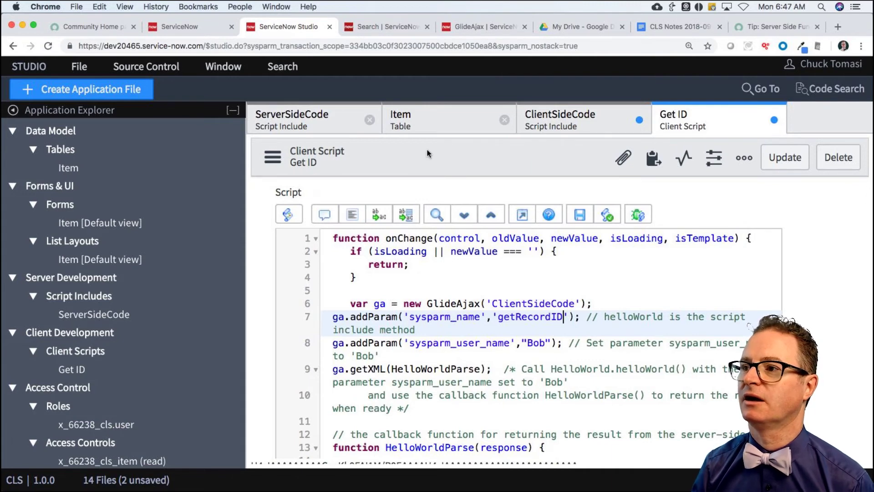
click(587, 119)
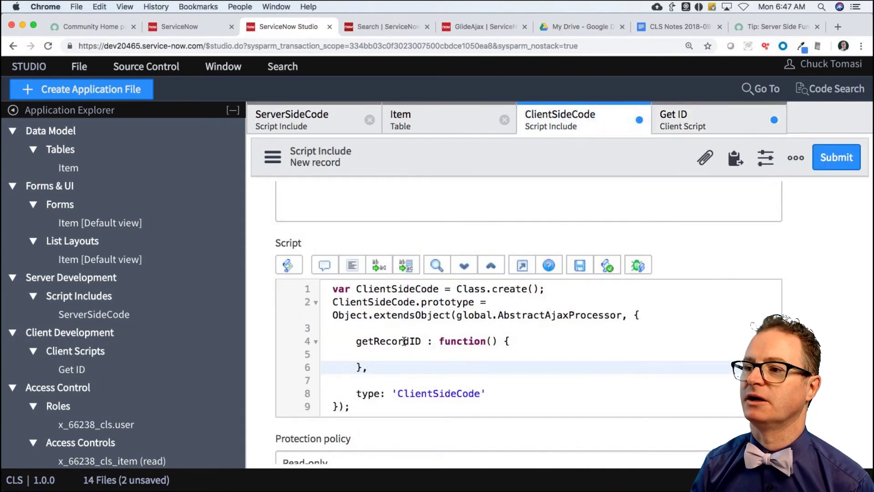
double_click(381, 341)
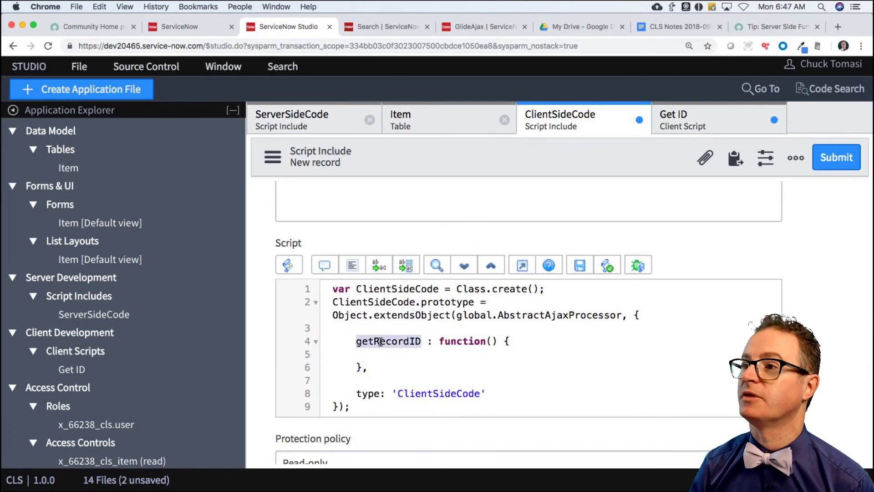
- In the Get ID client script, delete the trailing comment about the script include method from the sysparm_name line
click(704, 119)
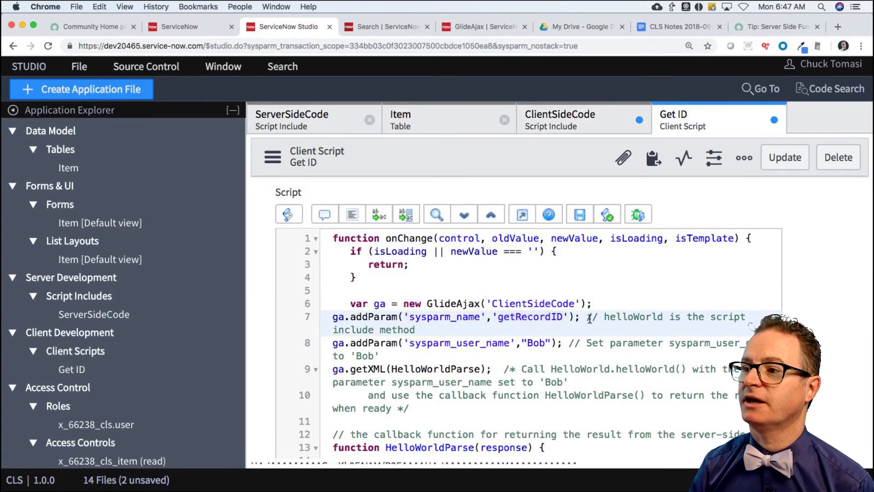
drag(585, 317, 586, 327)
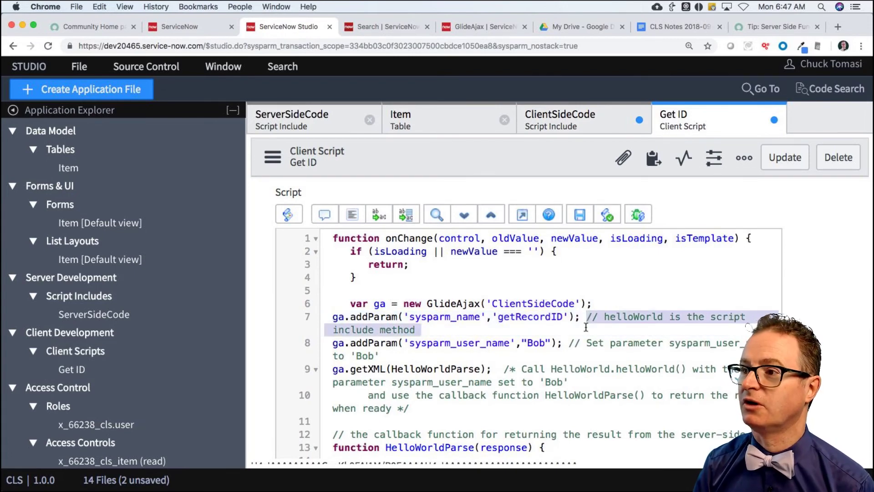
key(BackSpace)
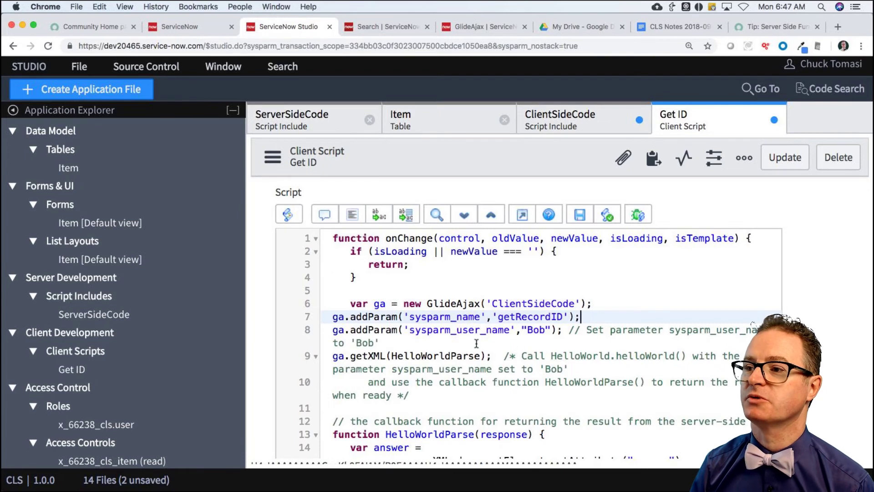
- Change the second addParam call to pass sysparm_number with the value g_form.getValue('number')
drag(456, 332, 509, 332)
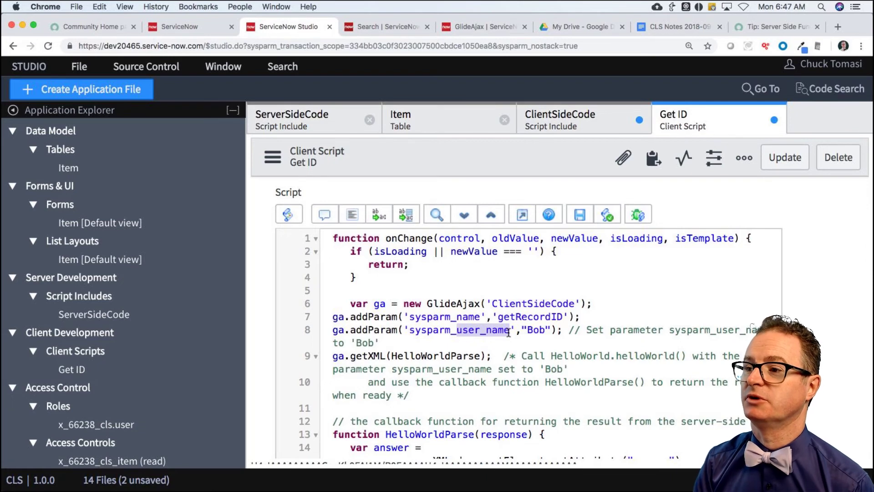
text(number)
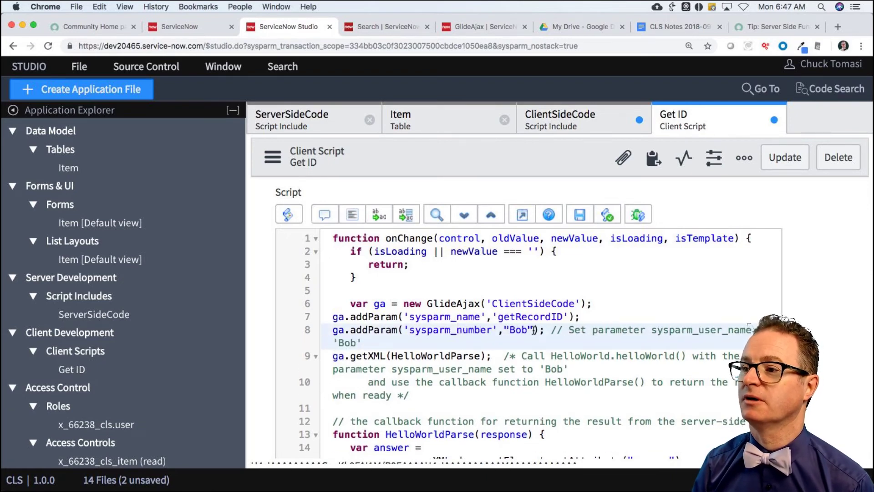
click(534, 329)
key(BackSpace)
key(BackSpace)
key(BackSpace)
key(BackSpace)
key(BackSpace)
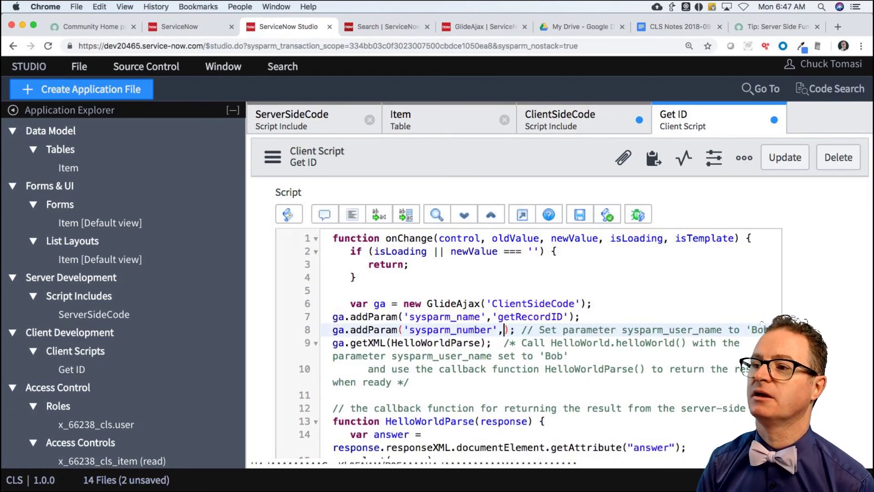
text(g_form.getValue)
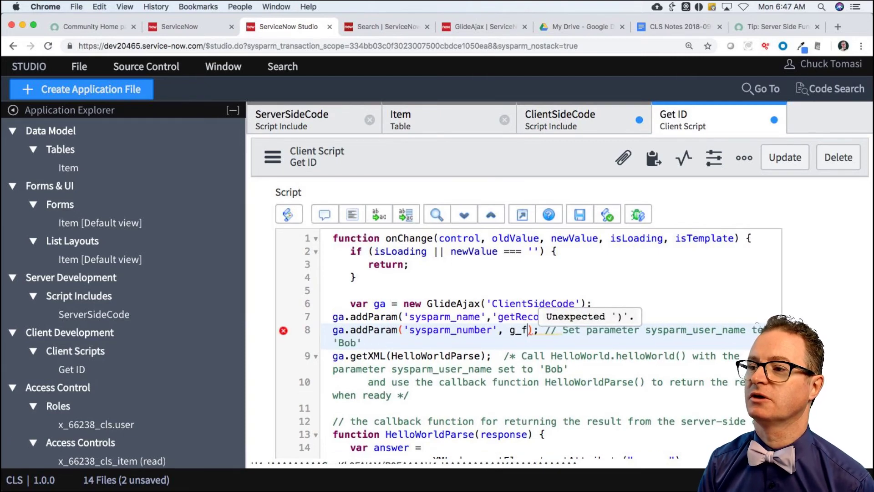
text(()
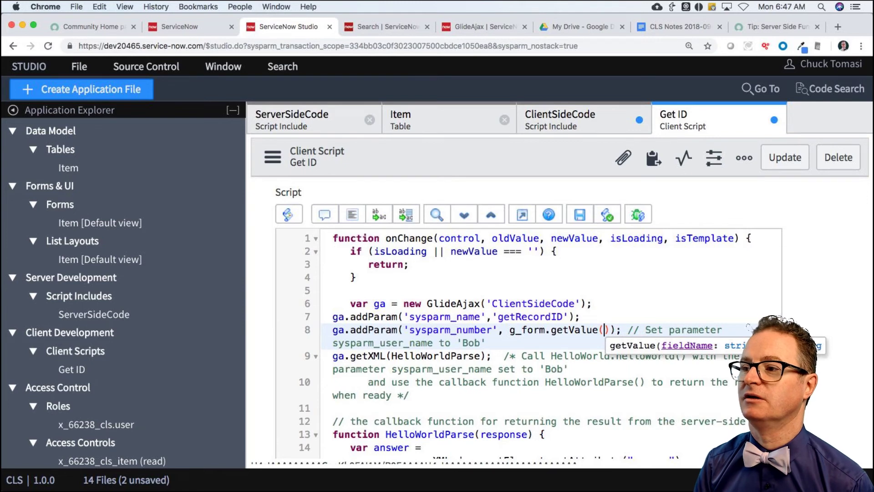
text('number)
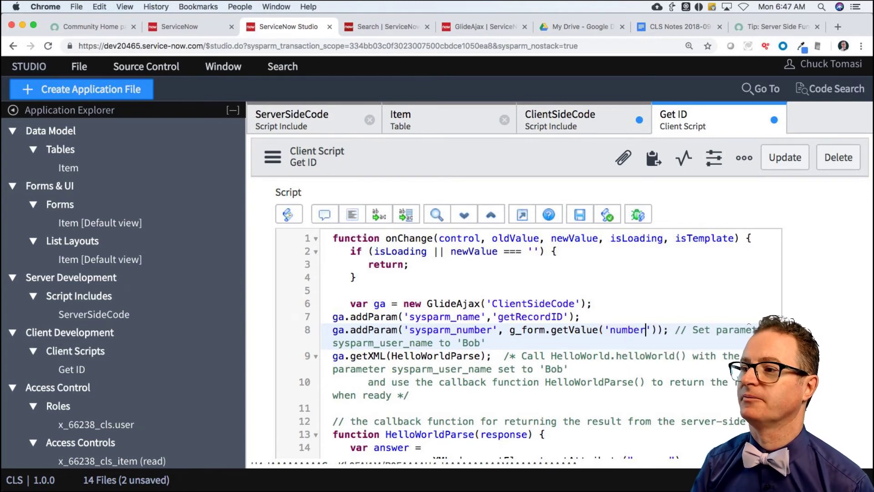
- Delete the trailing comments from the sysparm_number line and the ga.getXML line
drag(668, 330, 549, 343)
key(BackSpace)
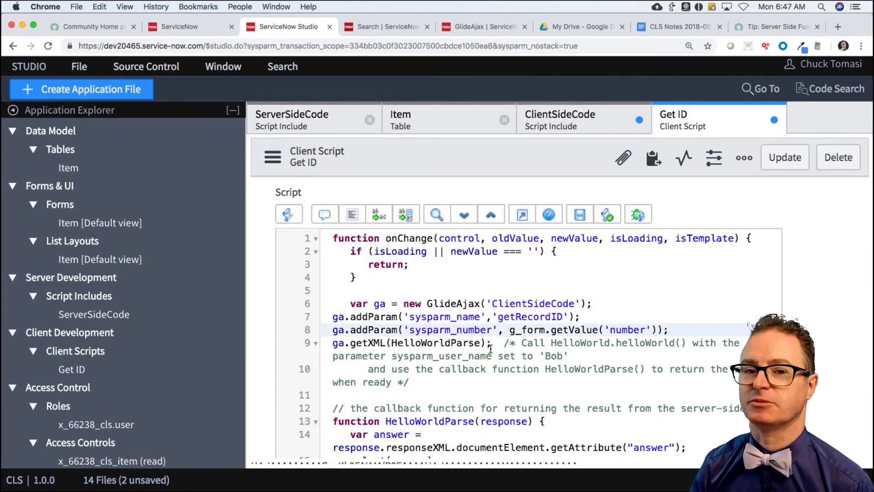
double_click(429, 343)
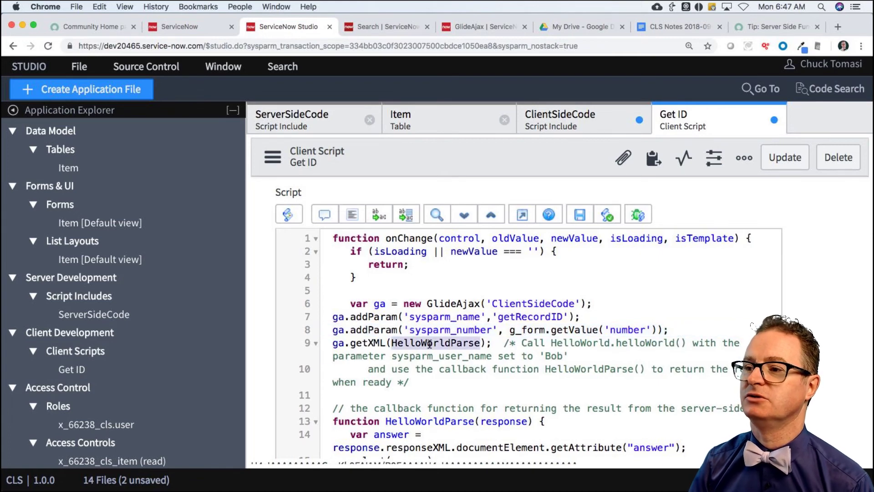
scroll(430, 344, down, 1)
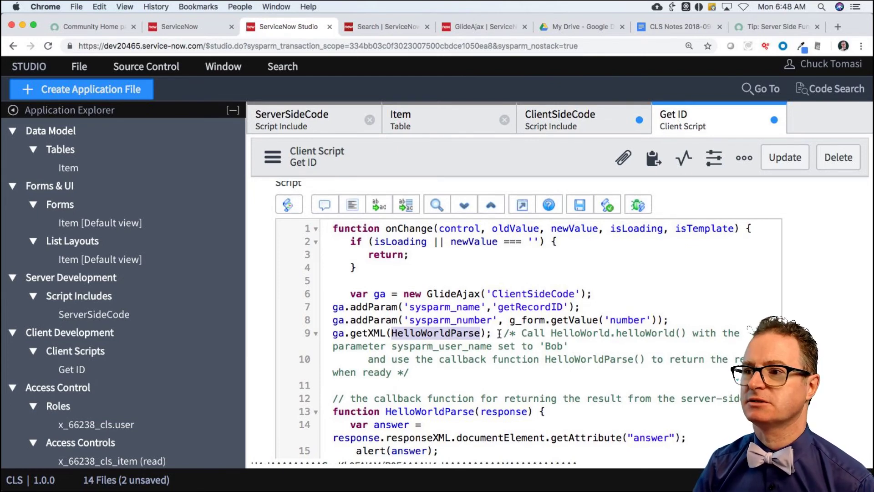
drag(501, 333, 503, 370)
key(BackSpace)
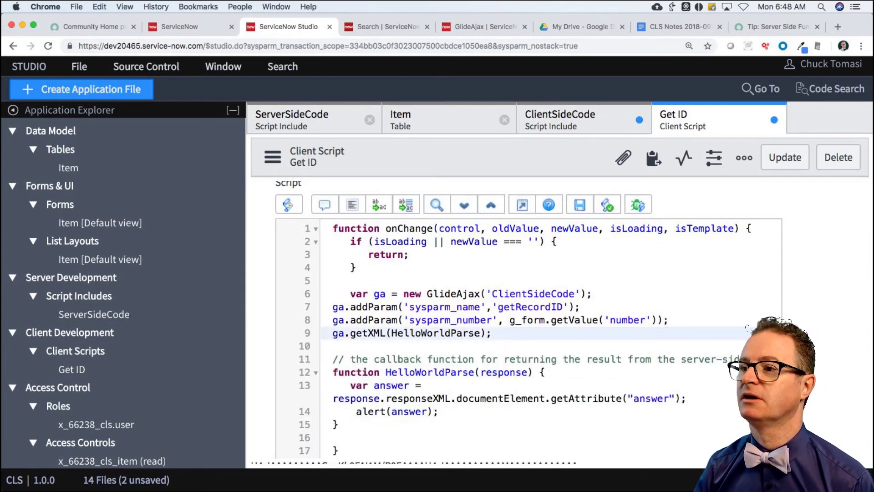
- Change the callback passed to ga.getXML to IDParse
double_click(446, 333)
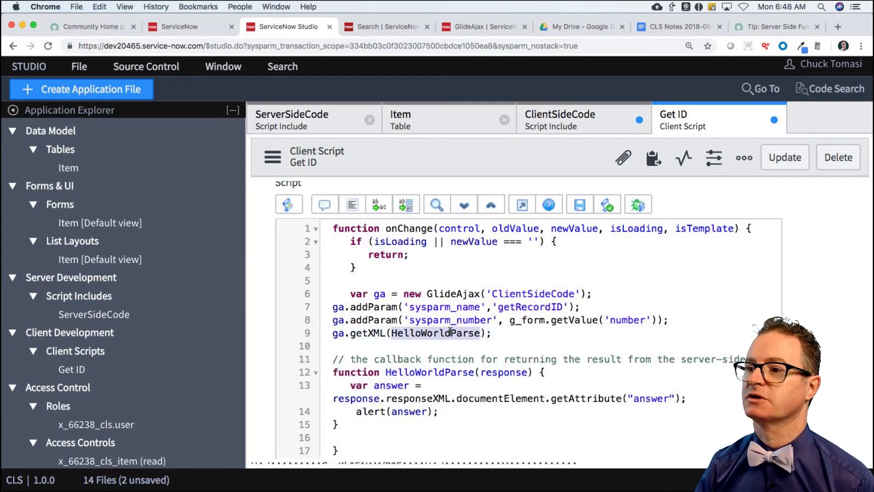
click(450, 332)
drag(443, 333, 398, 334)
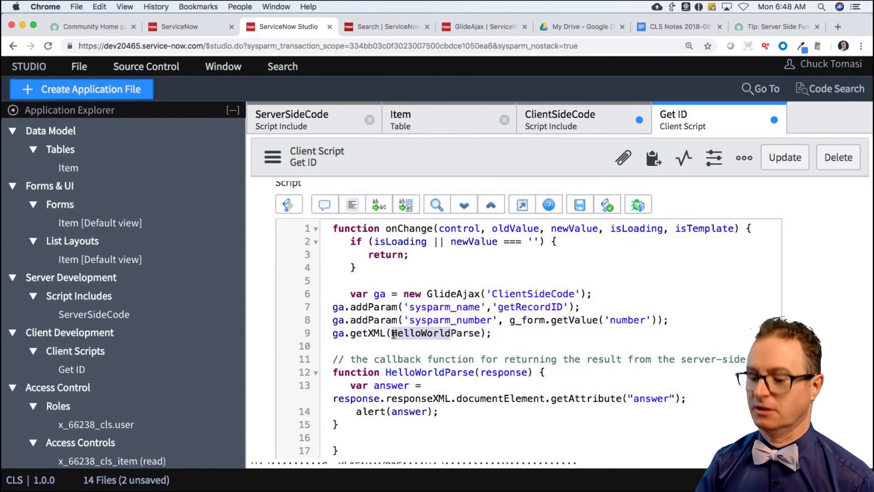
text(ID)
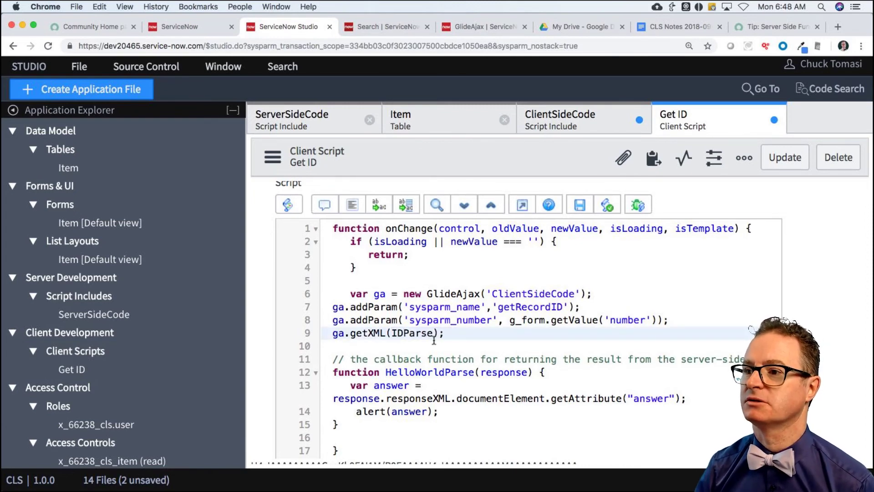
- Rename the HelloWorldParse callback function declaration to IDParse
double_click(405, 372)
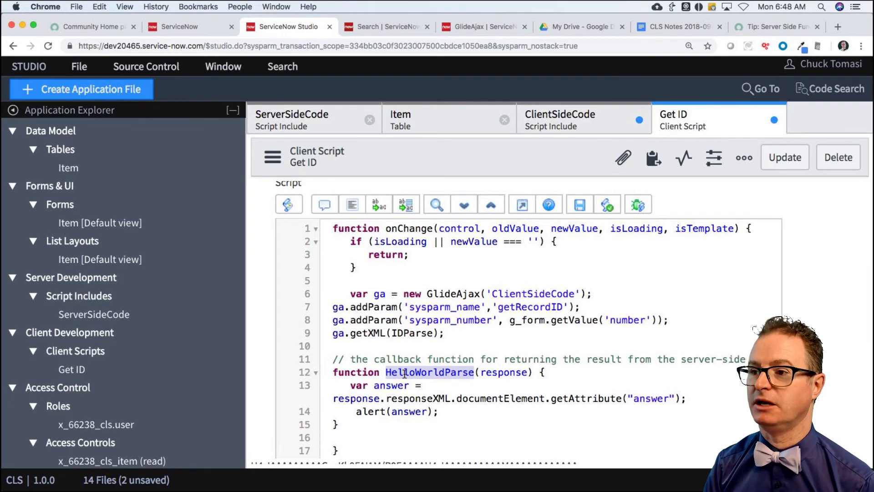
text(IDparse)
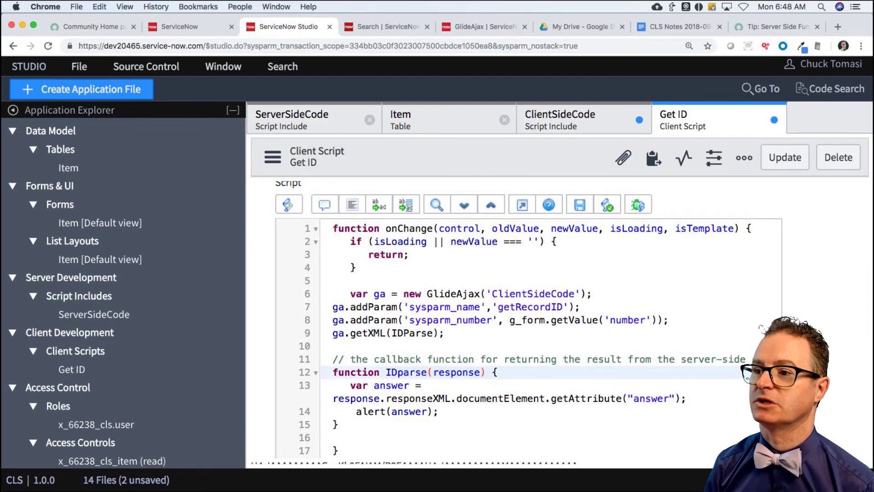
key(BackSpace)
key(BackSpace)
key(BackSpace)
key(BackSpace)
key(BackSpace)
text(Parse)
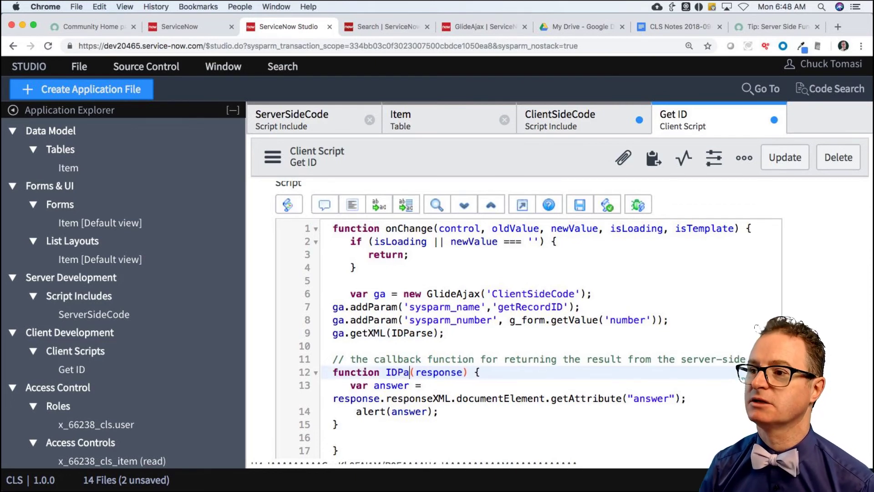
- Review the answer-parsing and alert lines in the IDParse function, and save the Get ID client script
scroll(457, 376, down, 1)
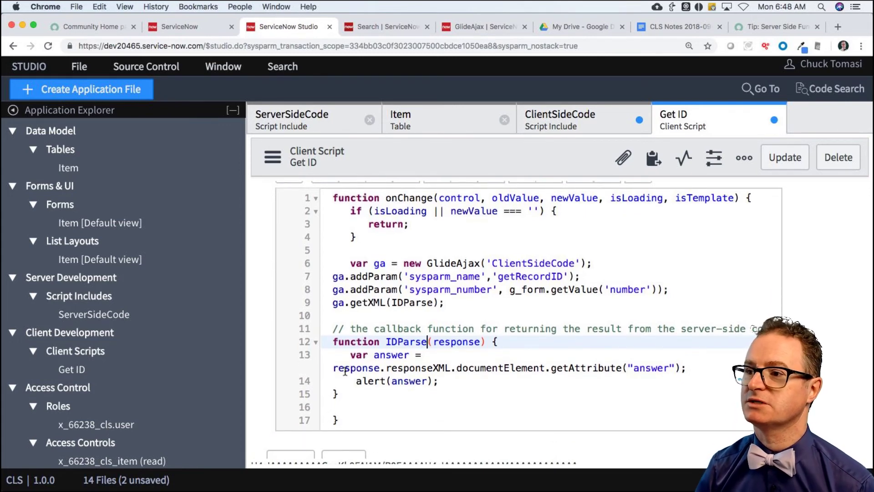
drag(345, 371, 506, 377)
click(524, 373)
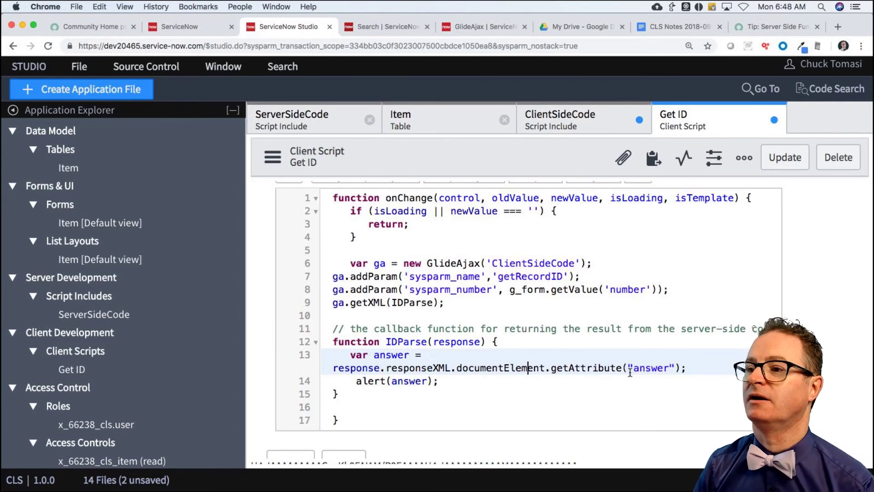
click(449, 381)
scroll(449, 381, up, 1)
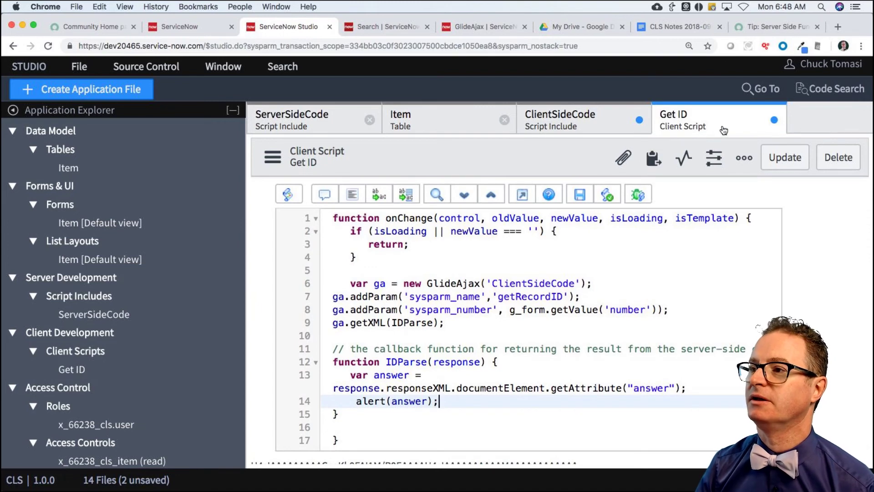
click(785, 160)
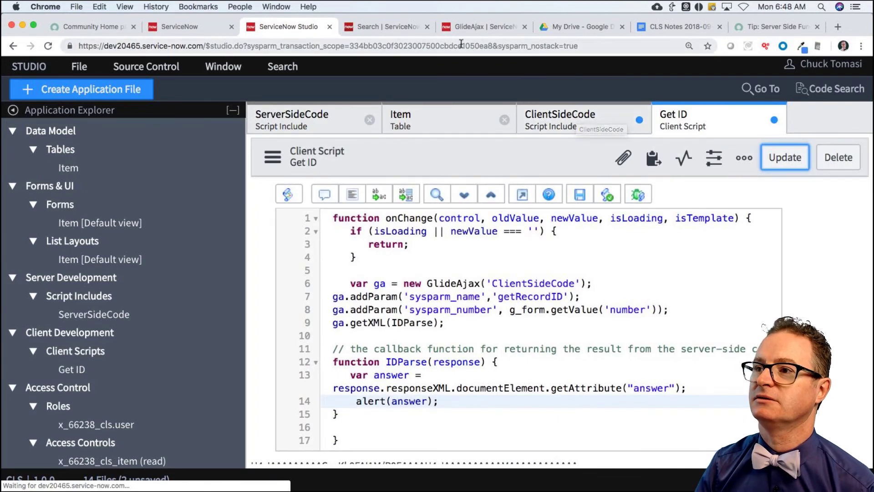
- Review the GlideAjax API reference, from the overview and example code through the addParam and getAnswer method descriptions
click(470, 28)
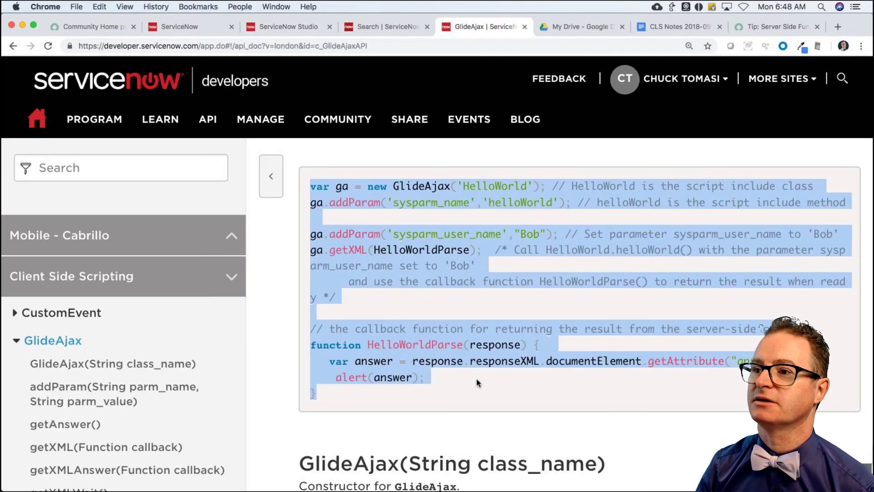
scroll(476, 378, up, 8)
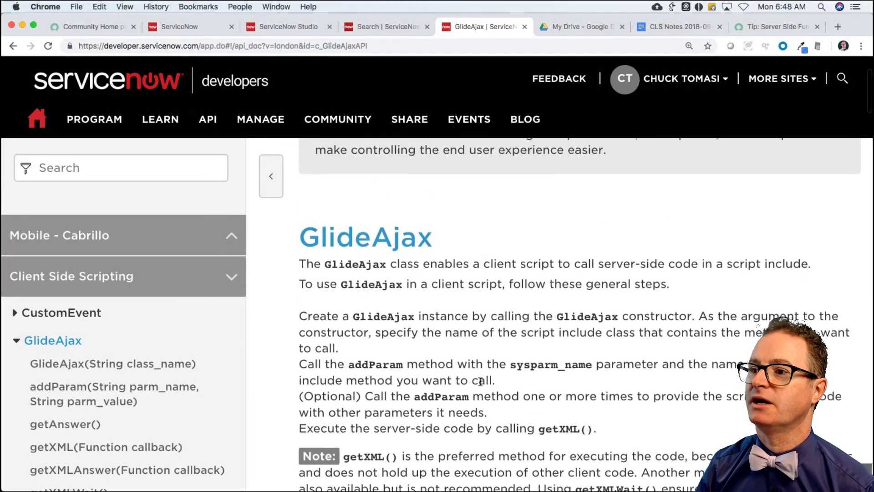
scroll(480, 381, down, 8)
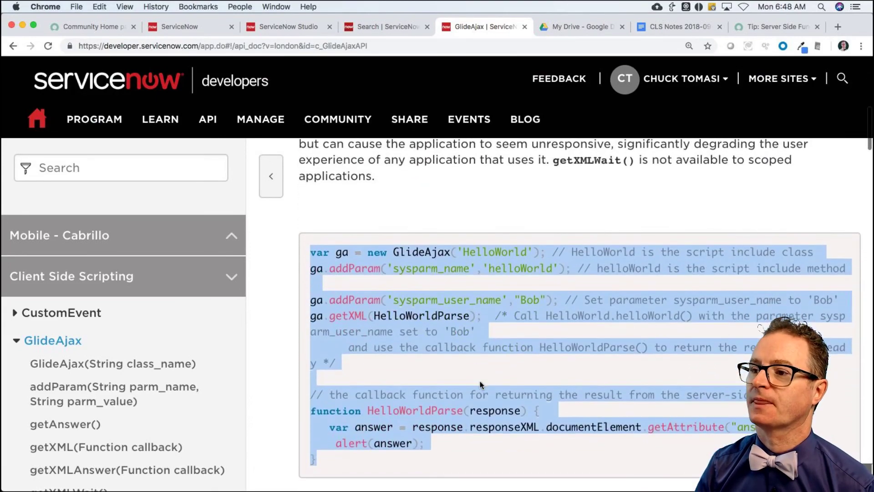
scroll(479, 385, down, 6)
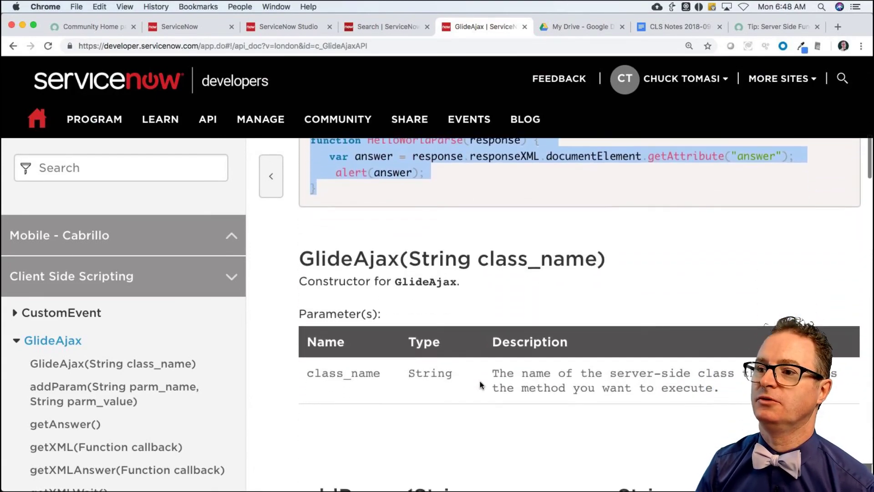
scroll(480, 385, down, 8)
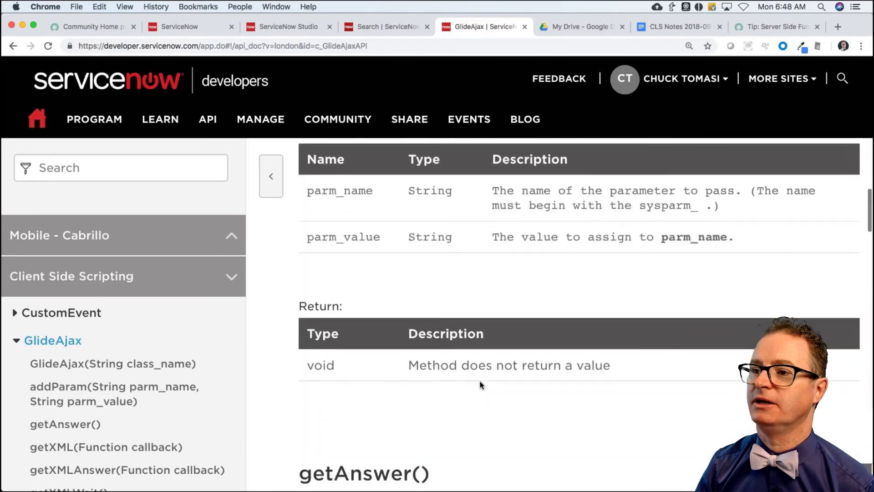
scroll(480, 385, down, 8)
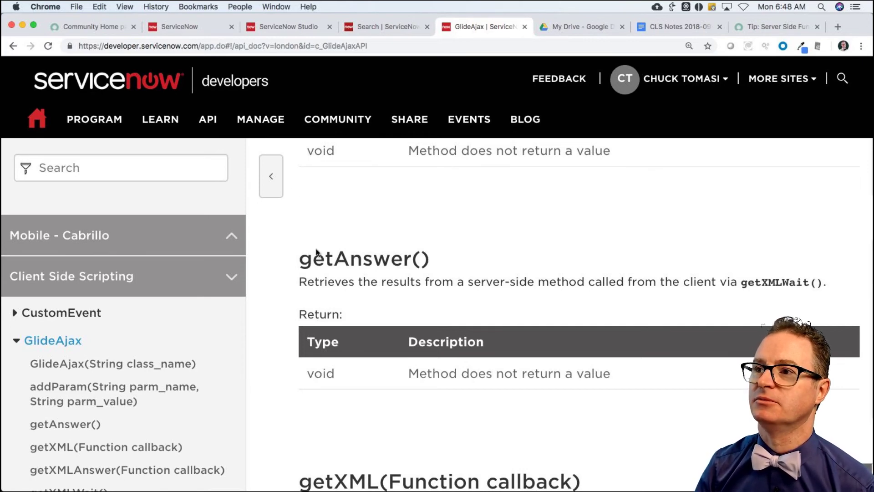
- Examine the addParam call for sysparm_number in the Get ID client script in Studio
click(282, 26)
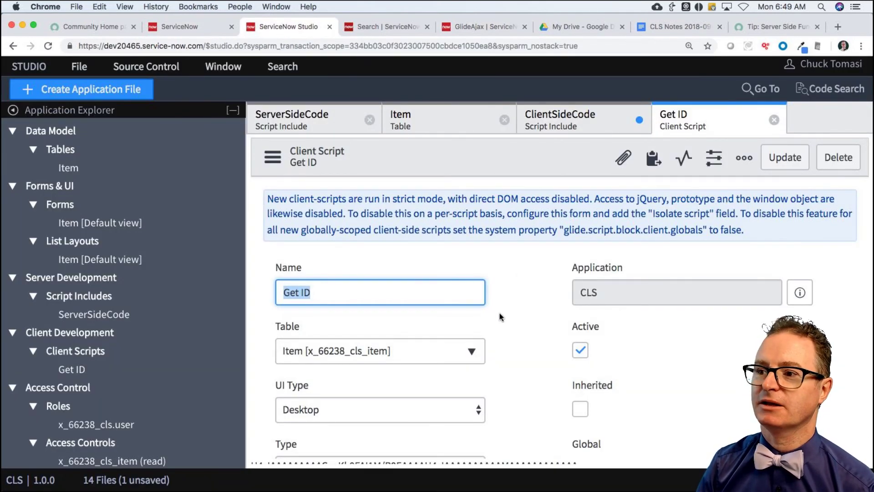
scroll(500, 316, down, 10)
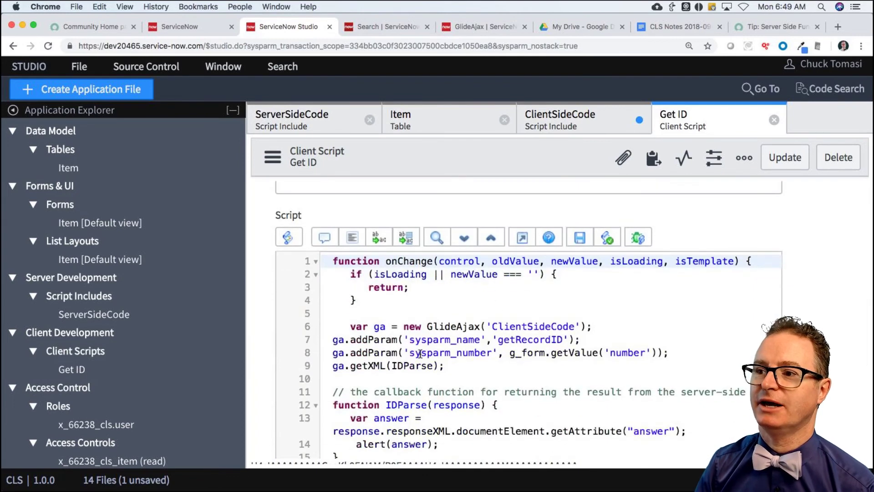
drag(351, 353, 407, 354)
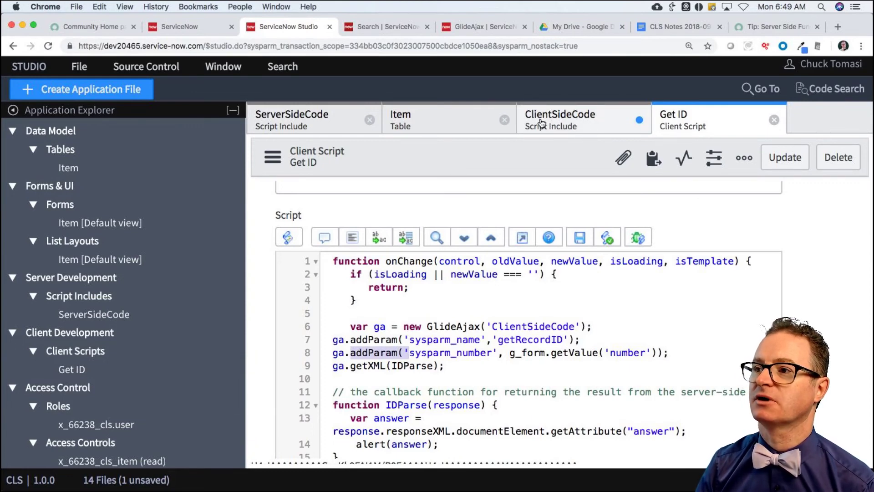
- Add the statement this.getParameter('sysparm_number'); inside the getRecordID function of the ClientSideCode script include
click(584, 122)
click(411, 357)
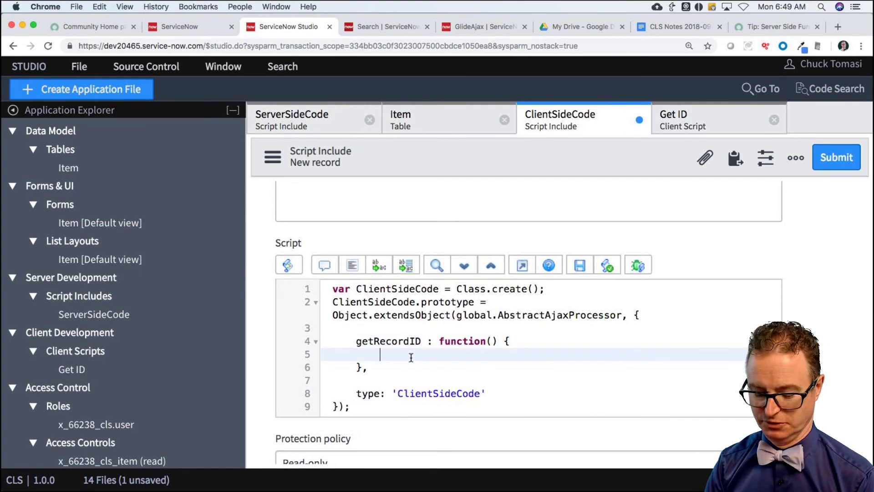
key(Return)
text(this.)
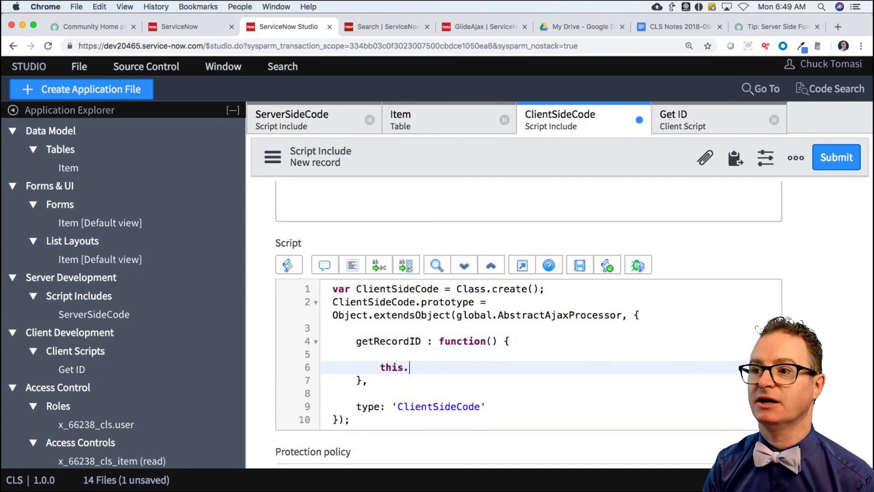
text(getParamete)
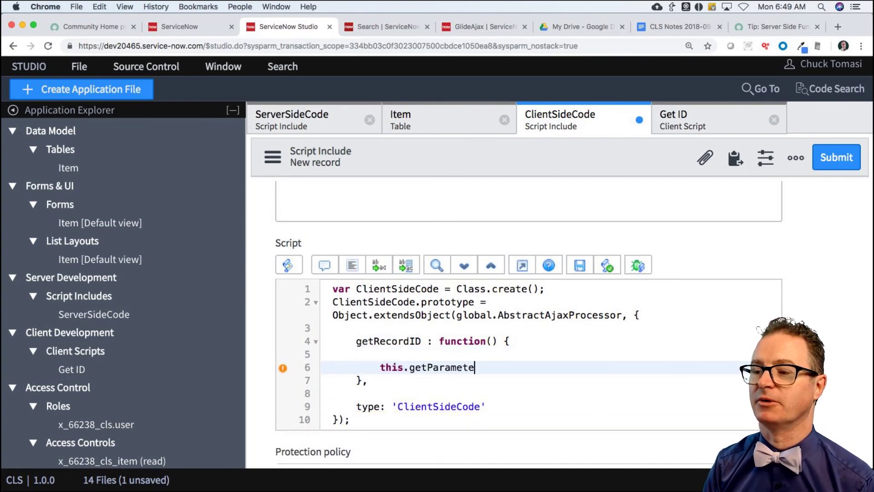
text(r('sys_parm)
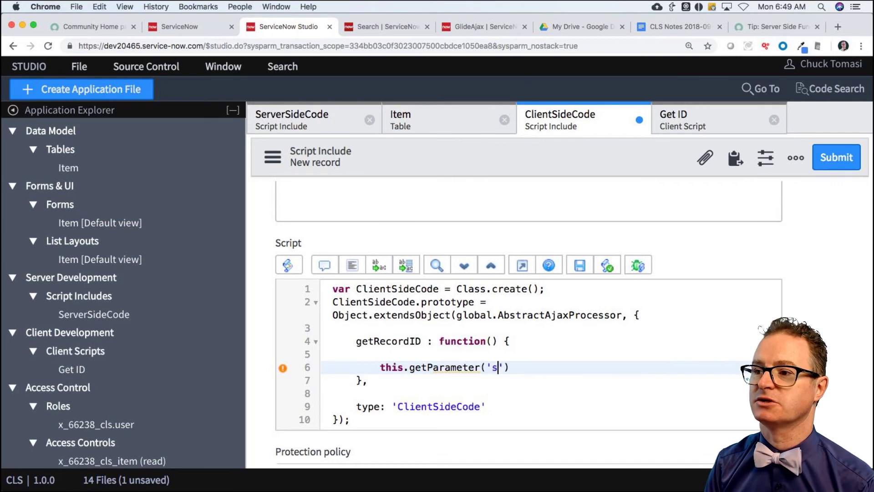
key(BackSpace)
key(BackSpace)
key(BackSpace)
key(BackSpace)
key(BackSpace)
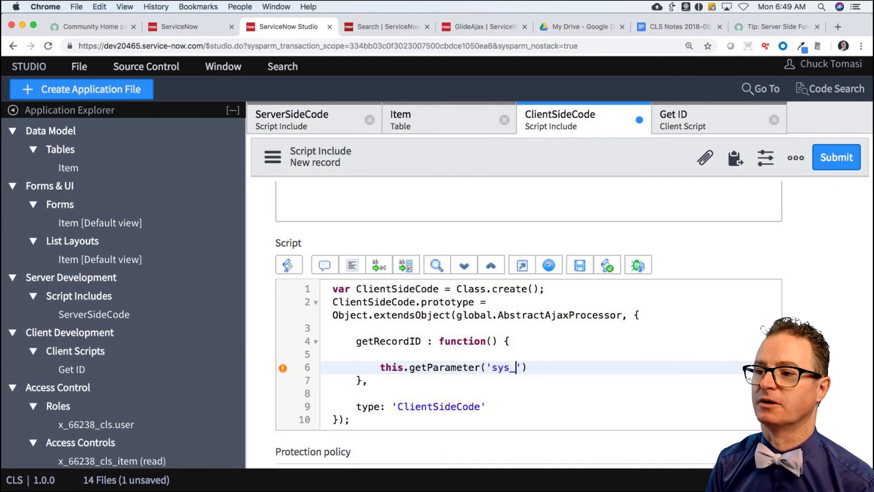
text(parm_number')
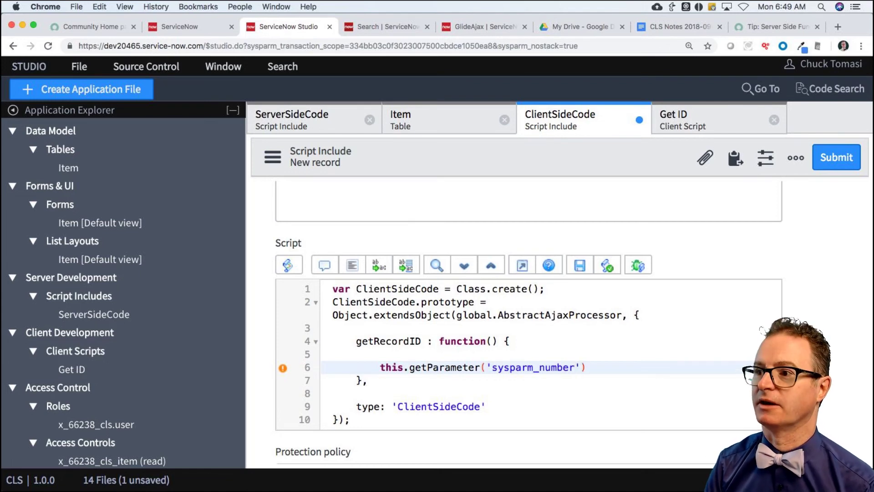
text(,)
key(BackSpace)
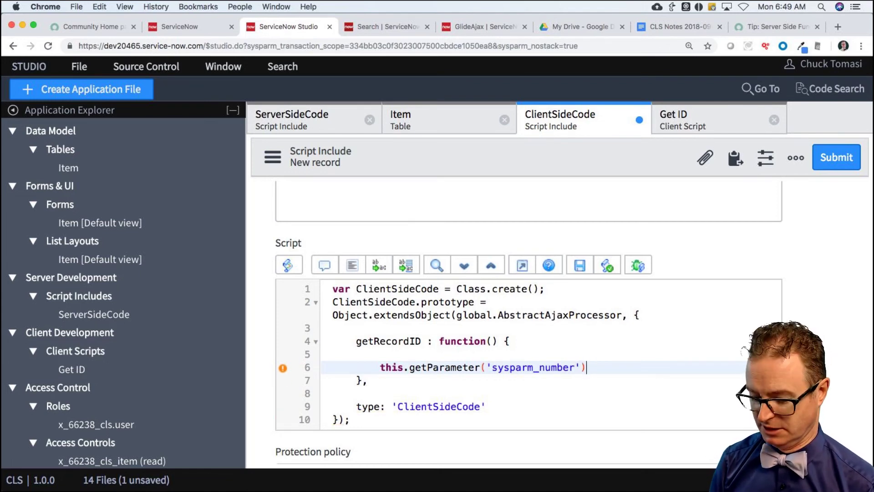
text(;)
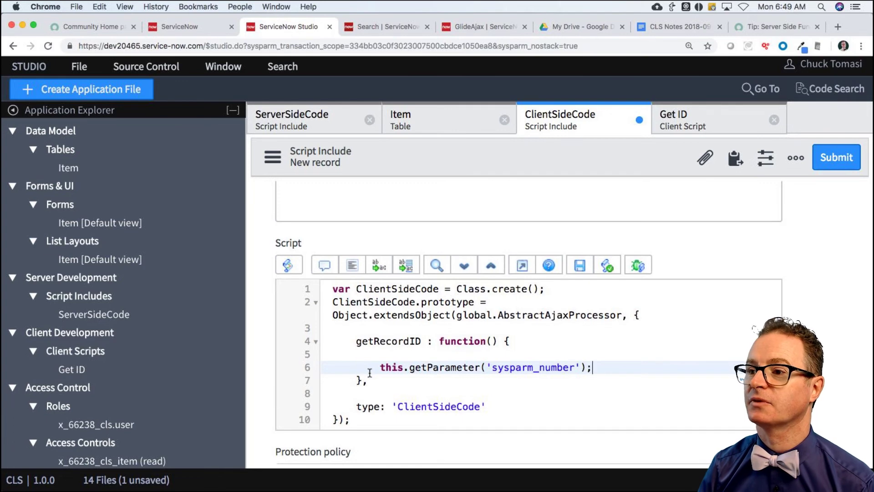
- Assign the sysparm_number getParameter call to a new variable named num
click(381, 367)
text(var num =)
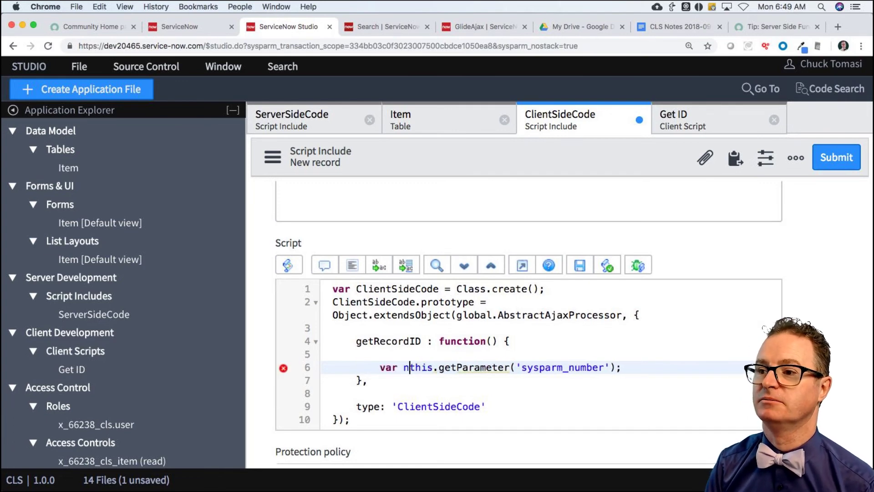
scroll(384, 367, down, 1)
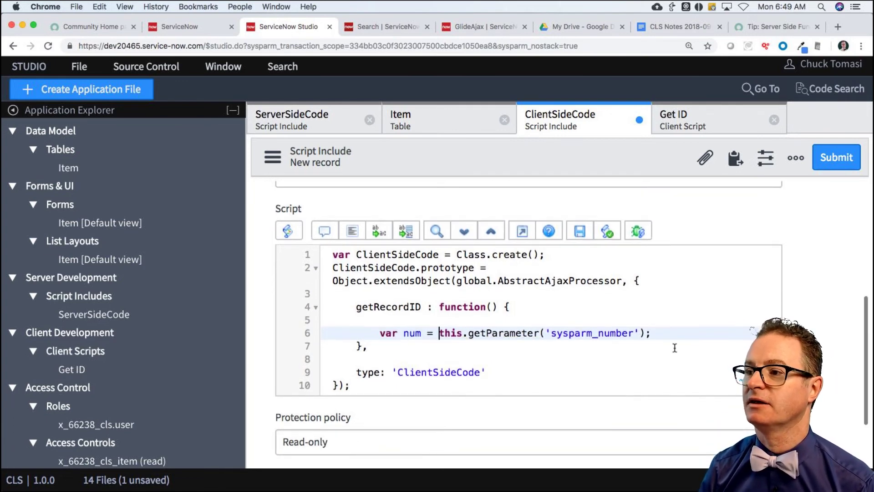
- Below the num line, declare the variable id as new ServerSideCode(); with no constructor argument
click(664, 334)
key(Return)
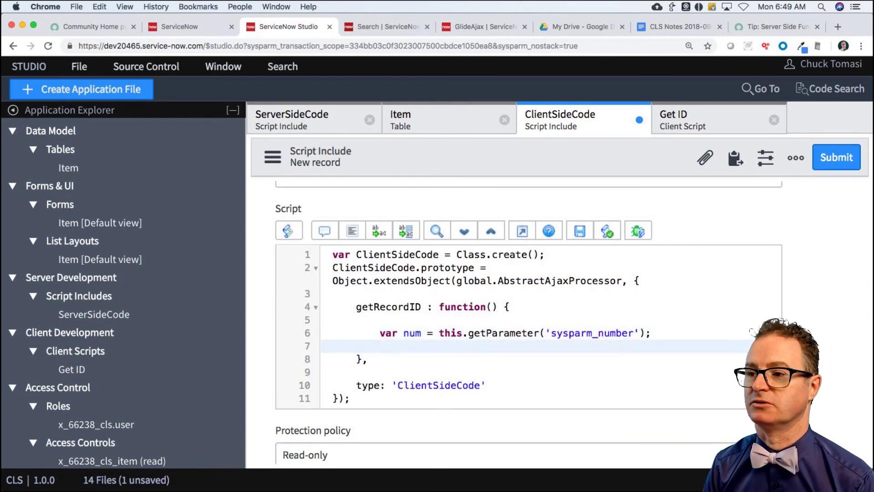
key(Return)
text(var id =)
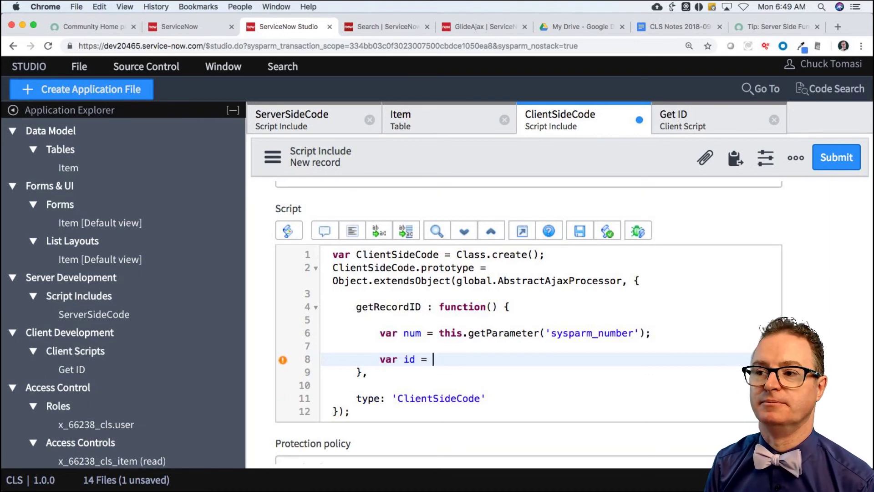
text(new)
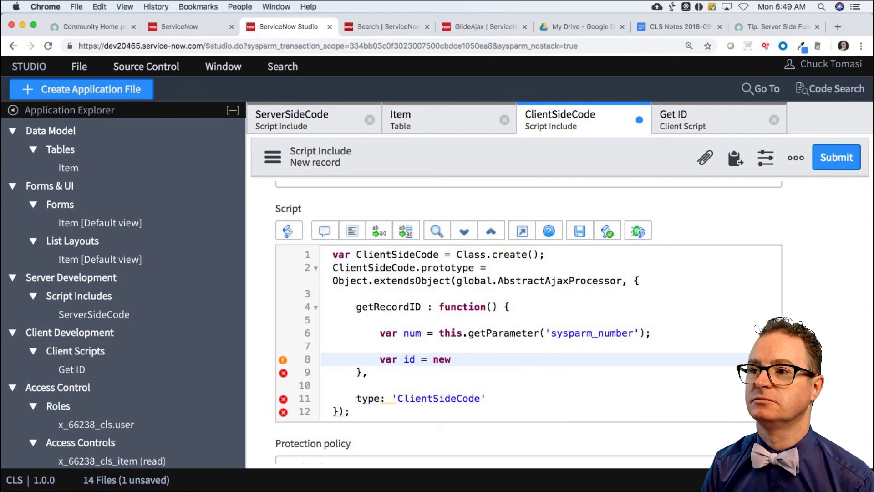
text( ServerSid)
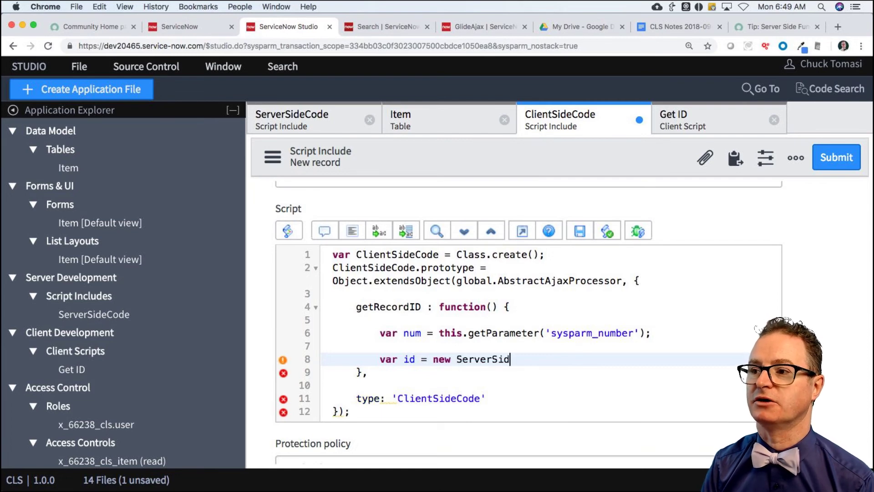
text(eCode()
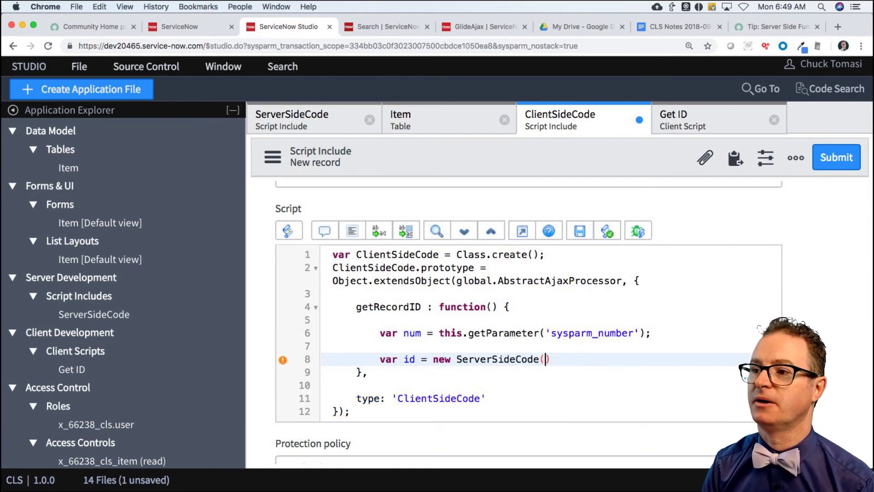
text(num)
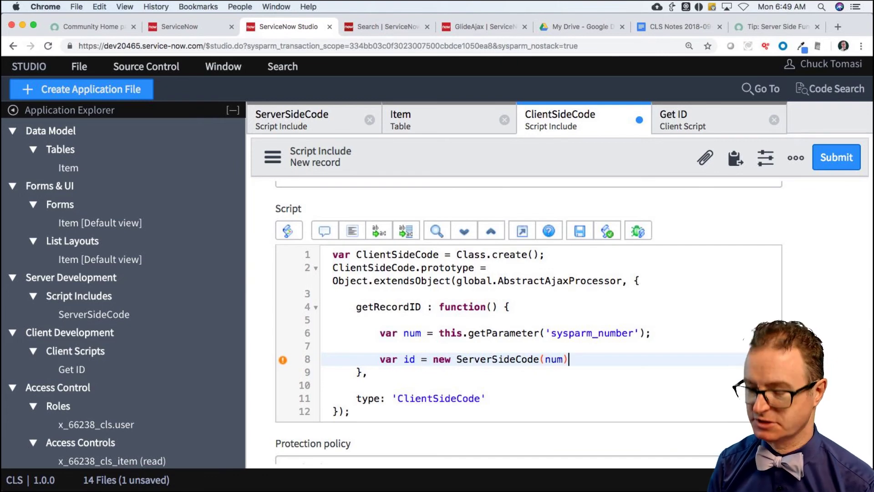
double_click(551, 360)
key(BackSpace)
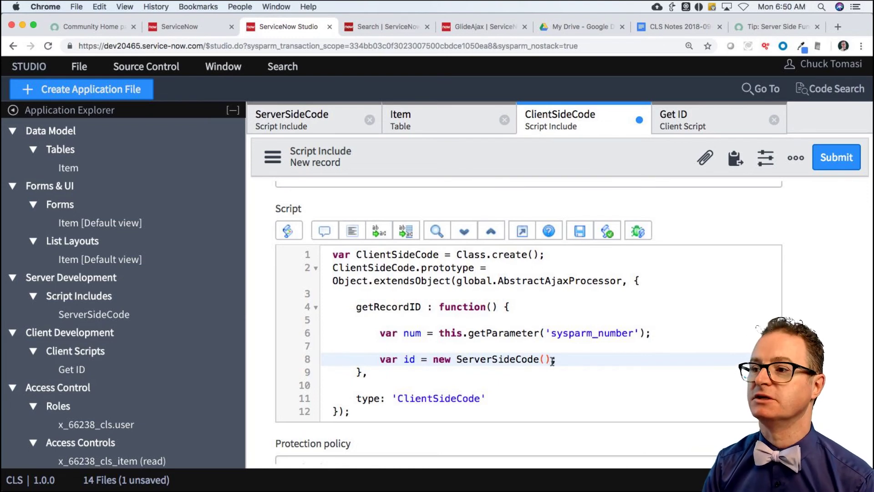
- Append the getRecordSysID method to the new ServerSideCode() expression, copying its name from the ServerSideCode script include
click(552, 360)
text(.getRecord)
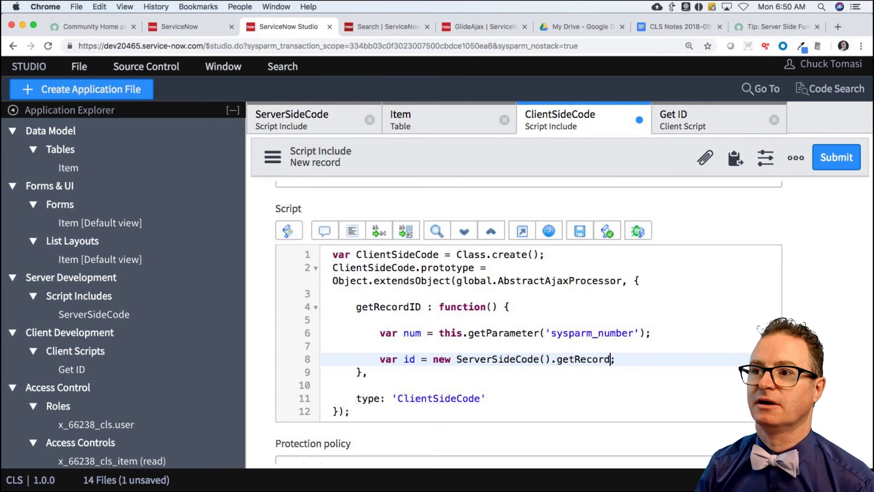
click(325, 119)
scroll(511, 409, down, 2)
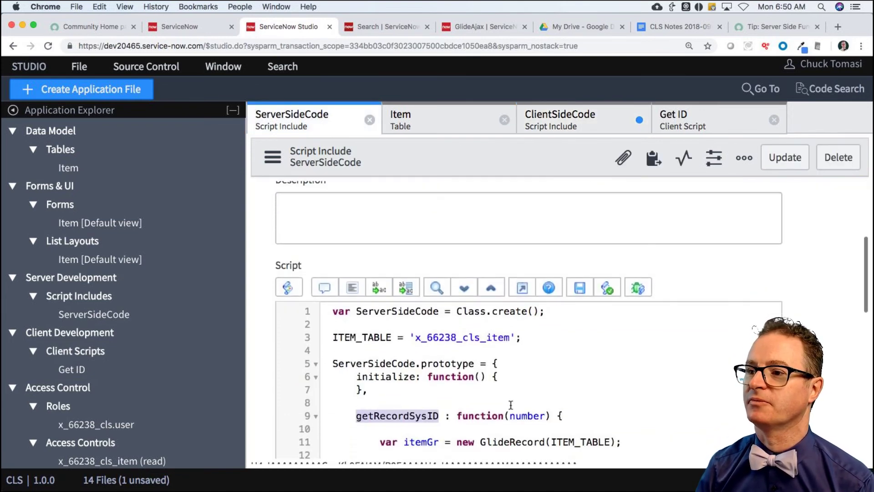
click(412, 415)
double_click(412, 415)
key(super+c)
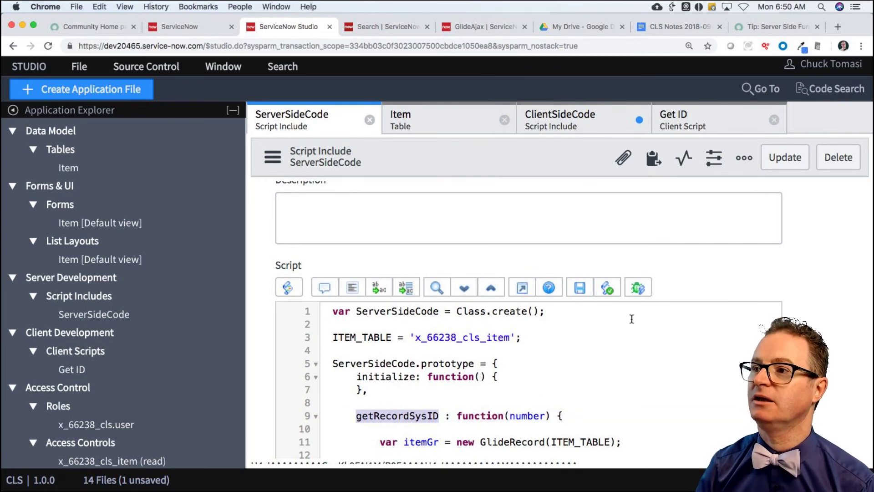
click(635, 130)
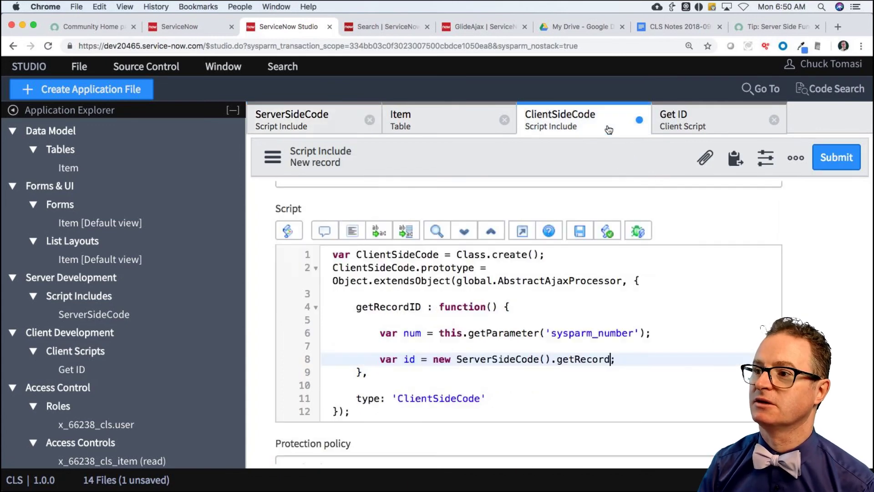
double_click(578, 359)
key(super+v)
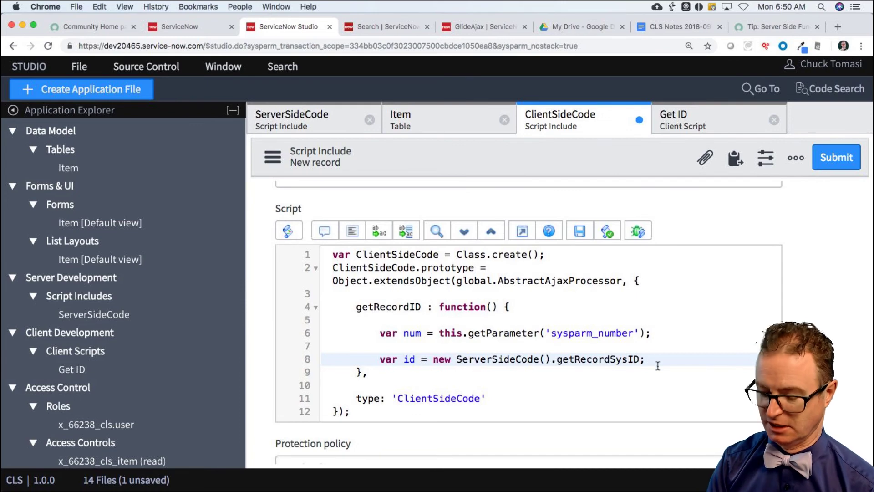
- Complete the getRecordSysID call with num as its argument and add a new line below it
text(())
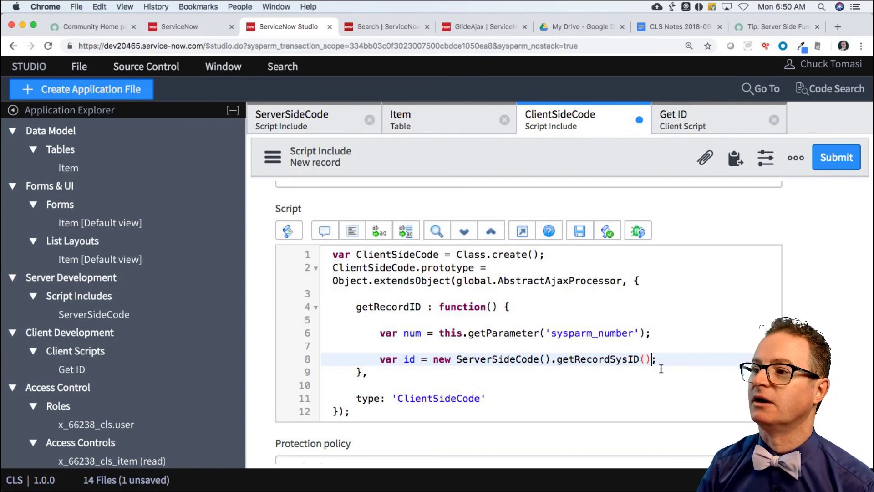
click(643, 359)
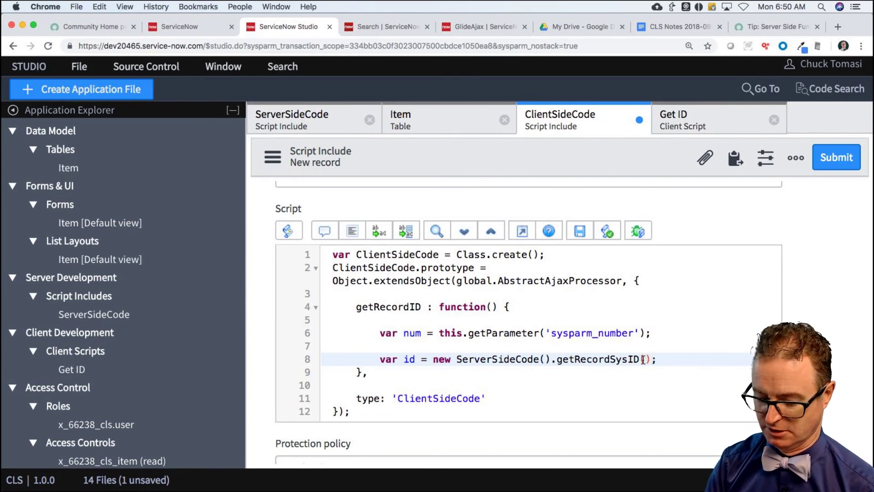
text(num)
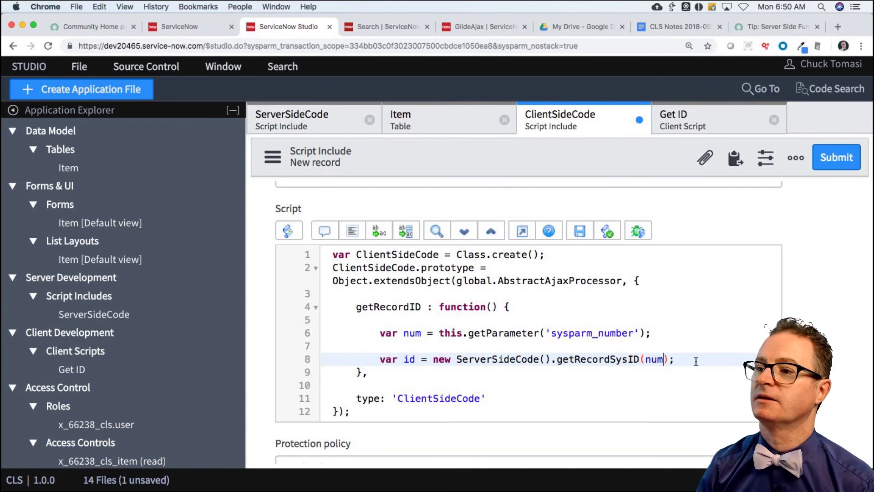
click(679, 359)
key(Return)
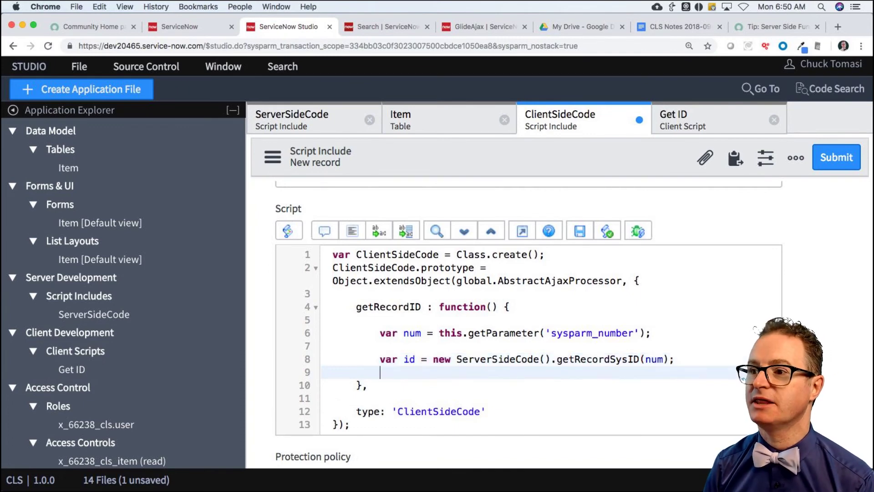
- Complete the getRecordID function by adding return id; below the id declaration, separated by a blank line
key(Return)
text(t)
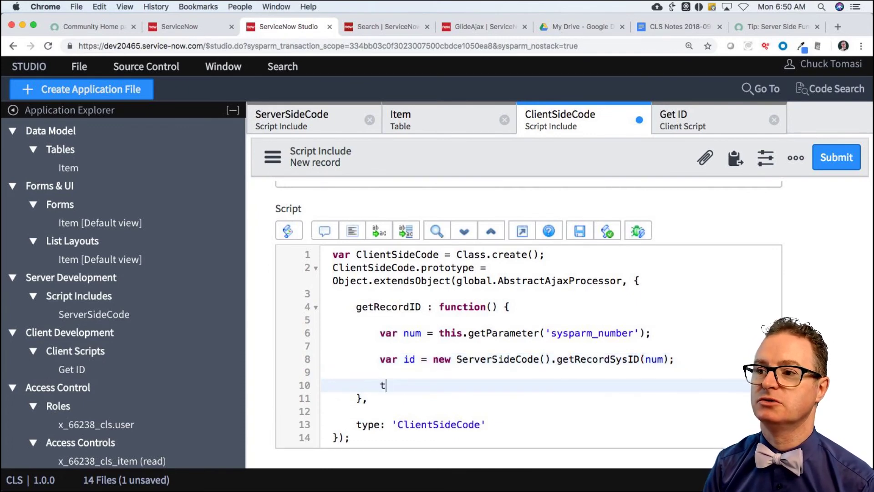
text(urn)
key(BackSpace)
key(BackSpace)
key(BackSpace)
key(BackSpace)
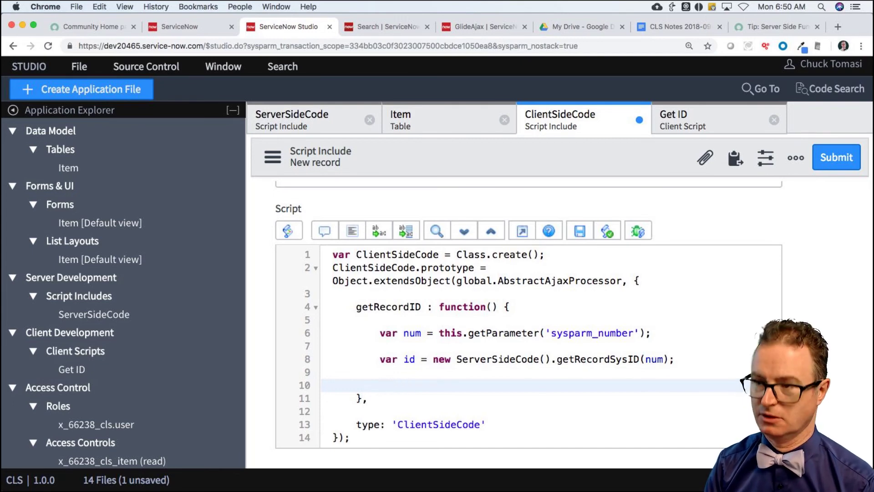
text(return id;)
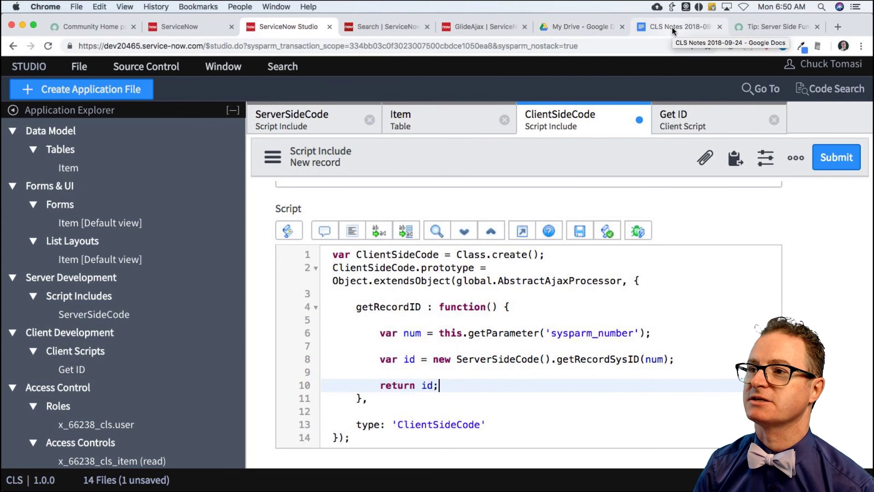
- Look through the method examples in the GlideAjax API documentation and search the page for getparameter
click(397, 29)
click(468, 29)
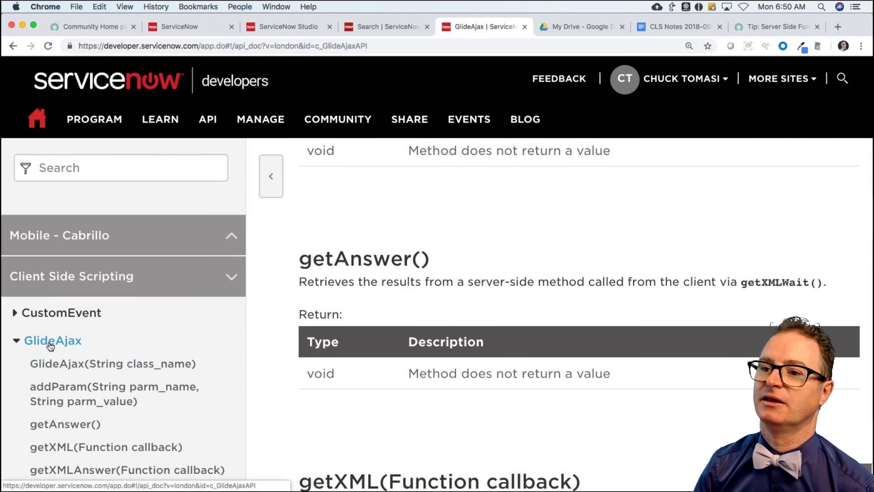
scroll(424, 364, down, 10)
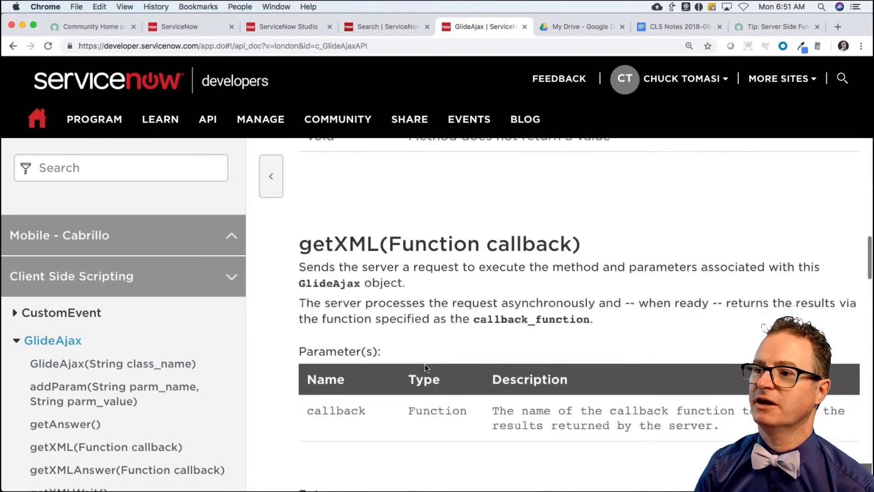
scroll(425, 364, down, 6)
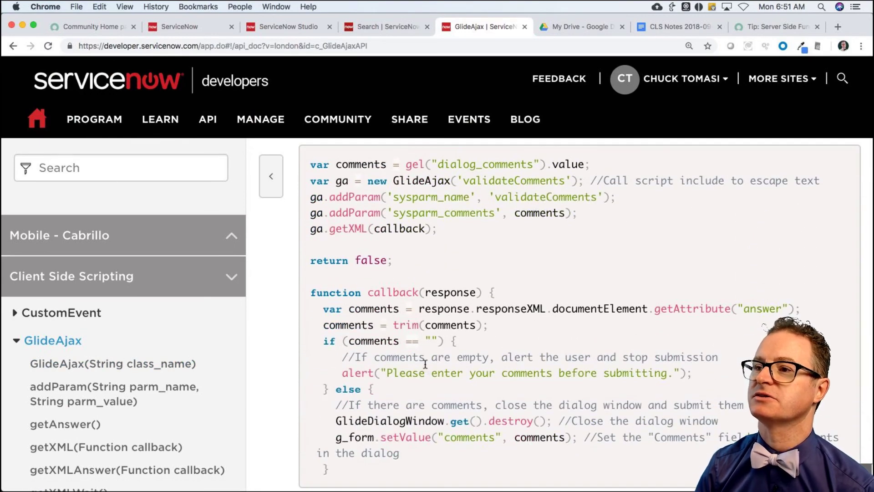
scroll(424, 364, down, 9)
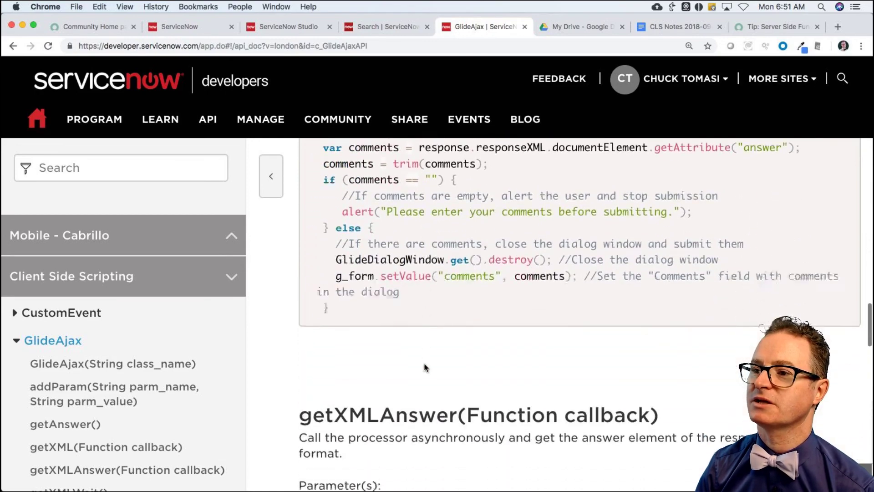
scroll(424, 364, down, 1)
key(super+f)
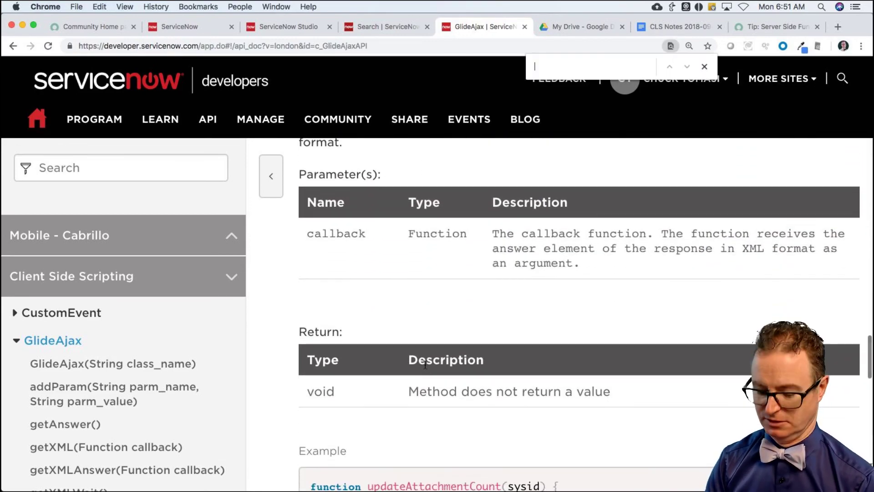
text(getparameter)
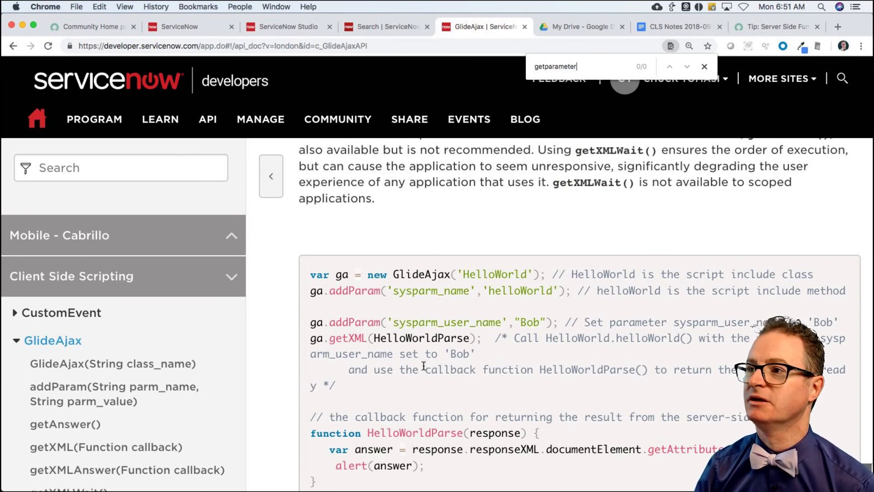
click(703, 67)
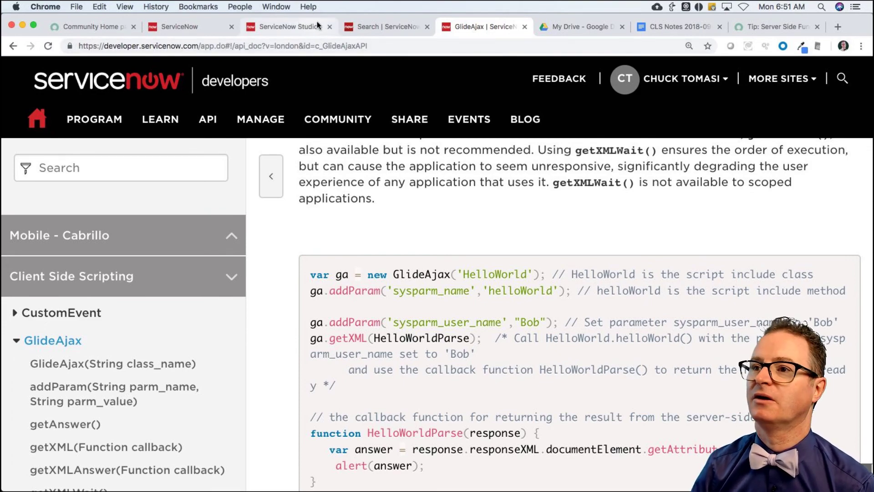
- Return to ServiceNow Studio, submit the new ClientSideCode script include and check the saved record's settings and script
click(196, 29)
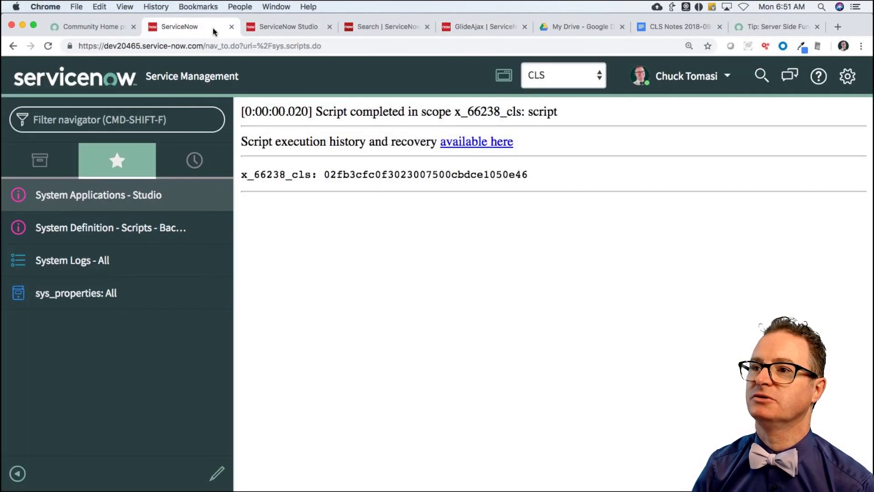
click(280, 28)
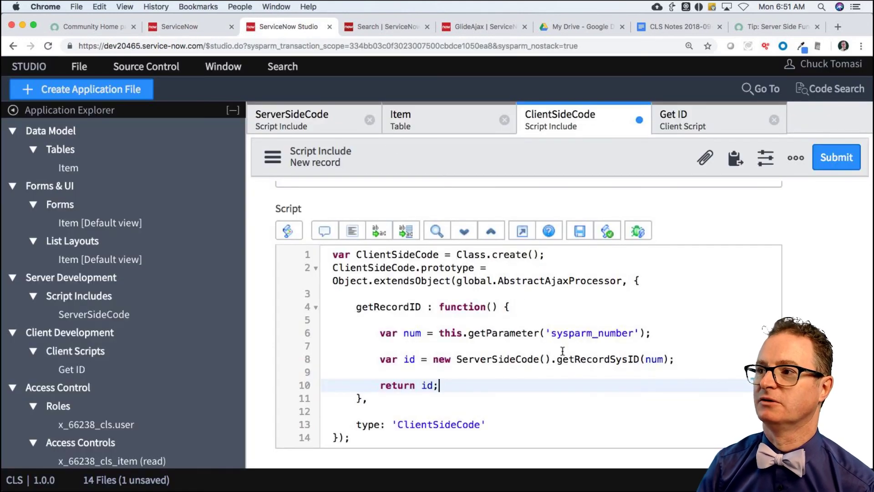
click(842, 159)
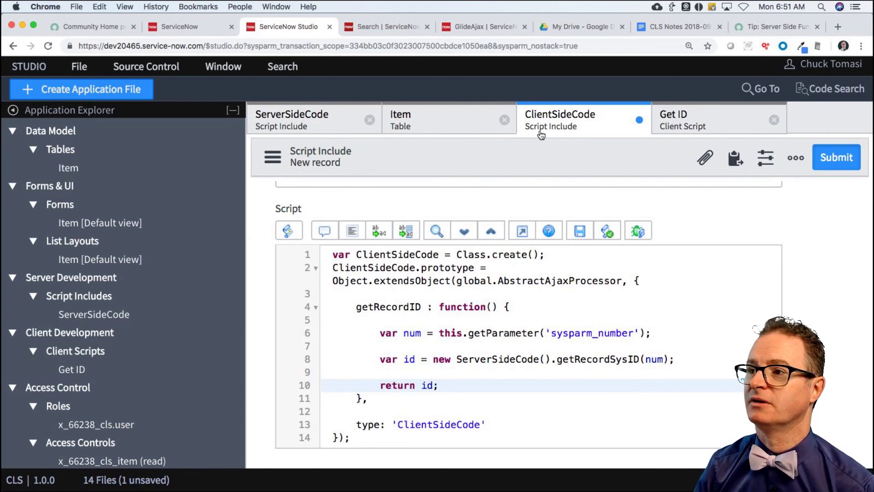
click(842, 159)
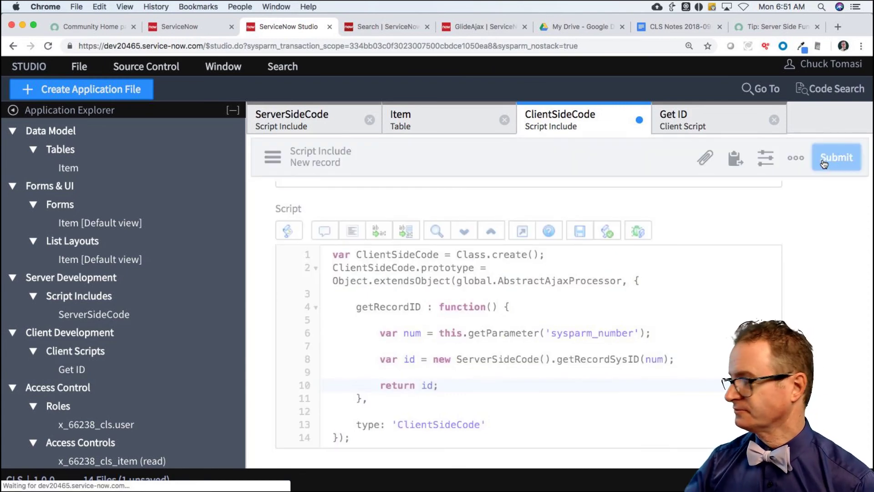
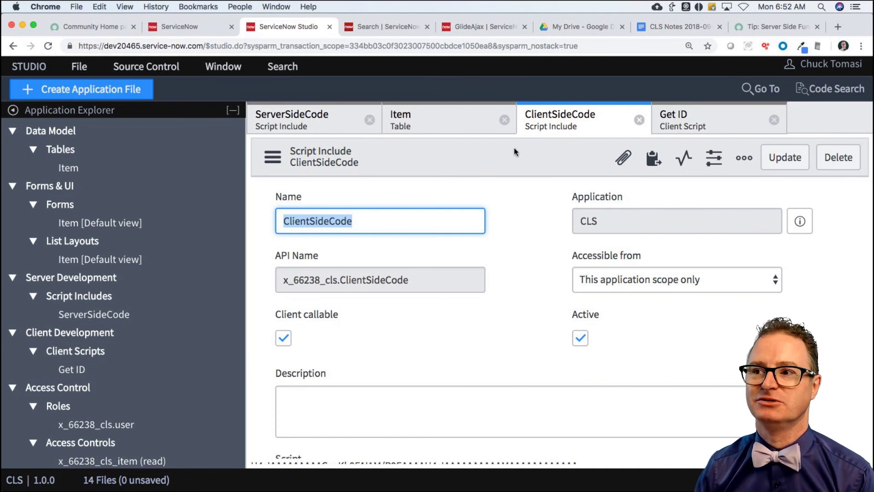
click(506, 226)
scroll(508, 246, down, 3)
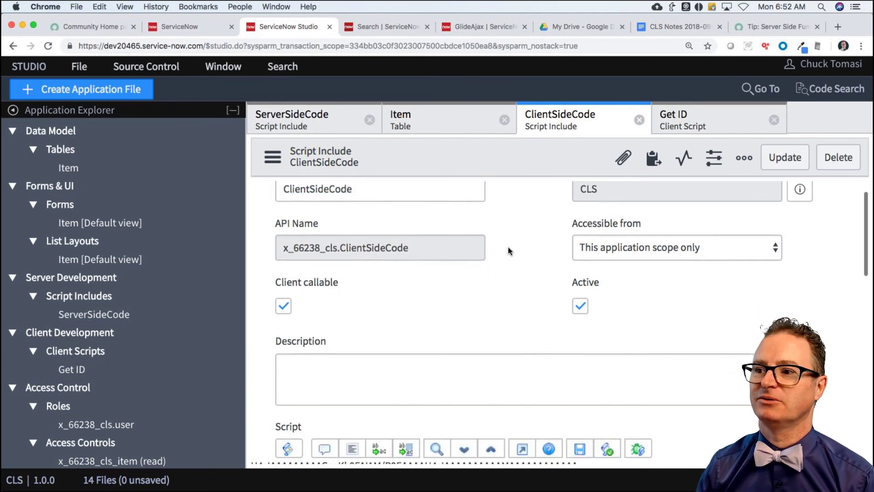
scroll(508, 247, down, 3)
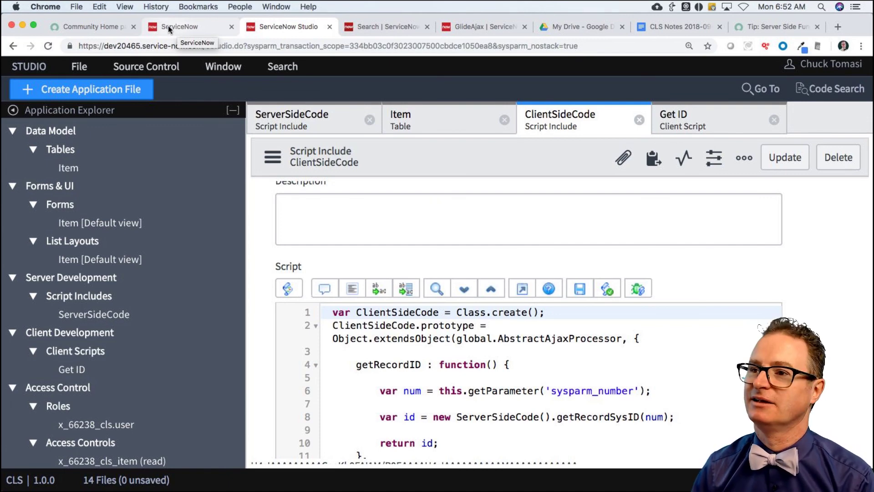
- Switch to the ServiceNow instance, filter the navigator by cls and open the CLS application's Item list
click(185, 26)
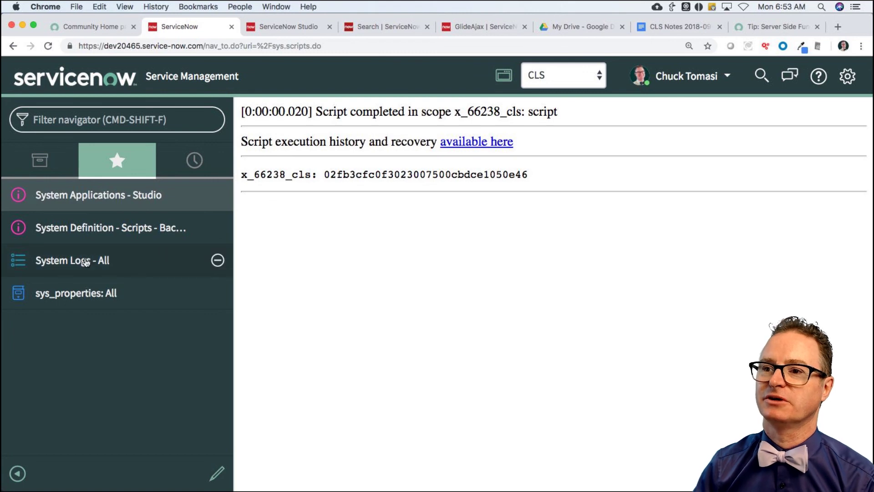
click(85, 121)
text(item)
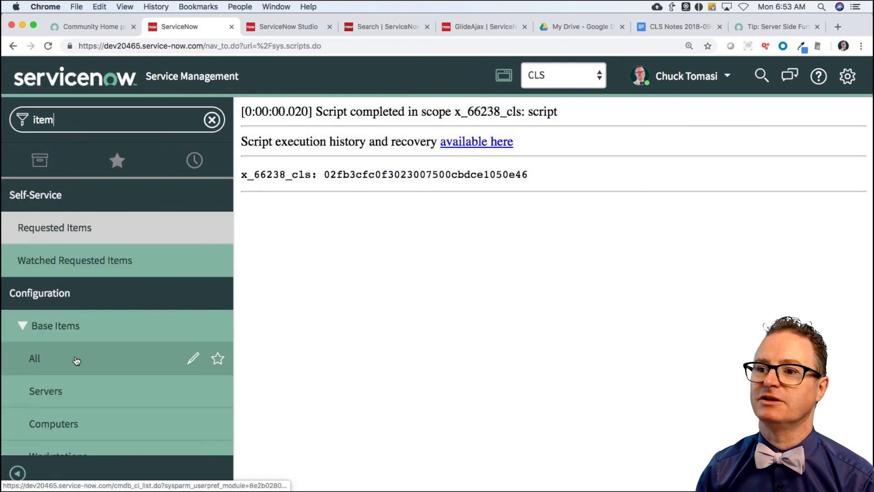
scroll(88, 357, down, 5)
scroll(90, 357, up, 3)
scroll(90, 357, up, 2)
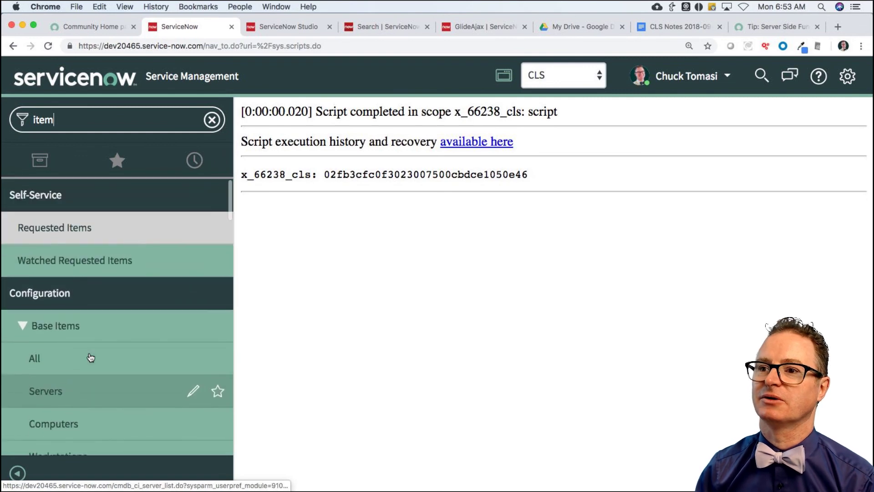
key(super+a)
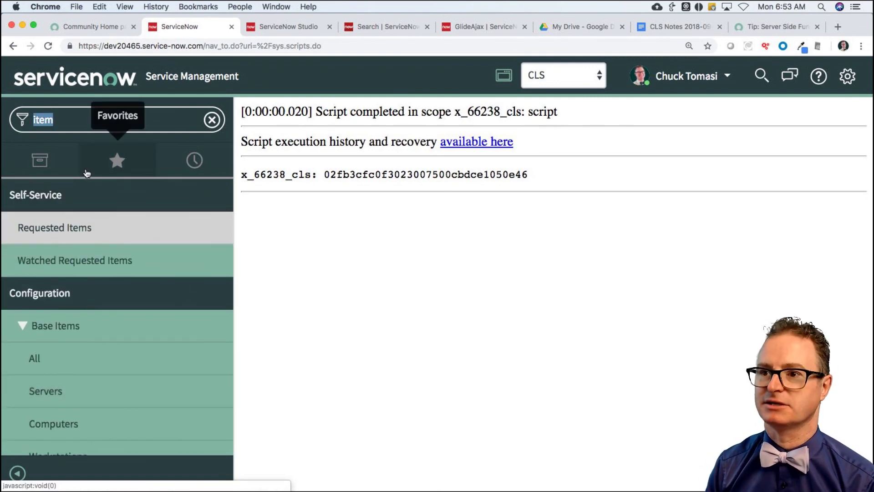
text(cls)
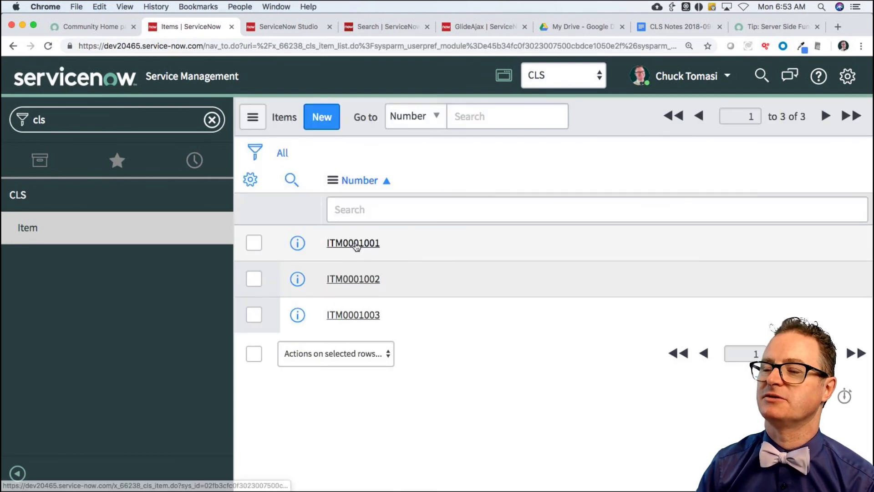
- Open item ITM0001001, tick Active to test the Get ID client script, and dismiss the resulting alert
click(356, 245)
click(268, 238)
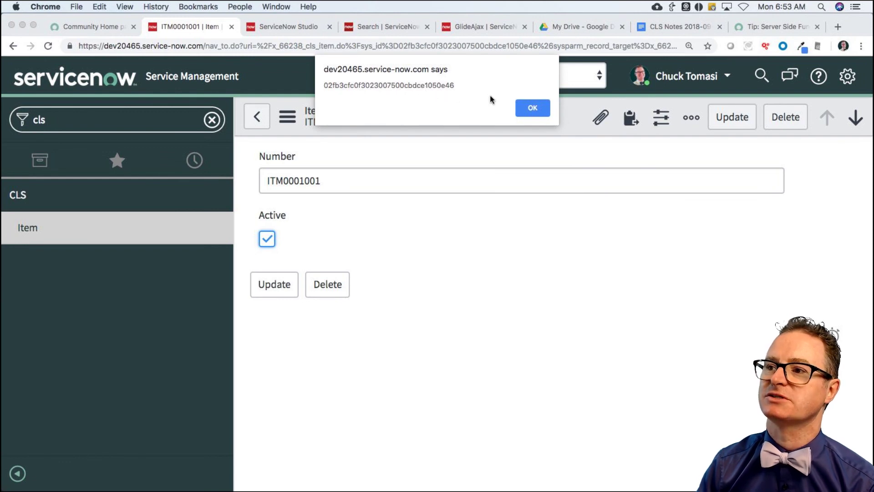
click(530, 108)
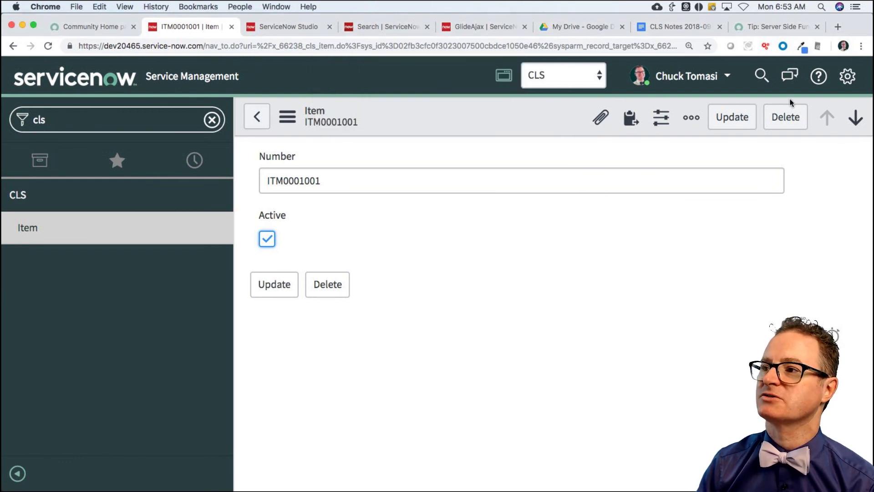
- Go to the next record, ITM0001002, tick Active to repeat the client script test, and dismiss the alert
click(854, 120)
click(529, 187)
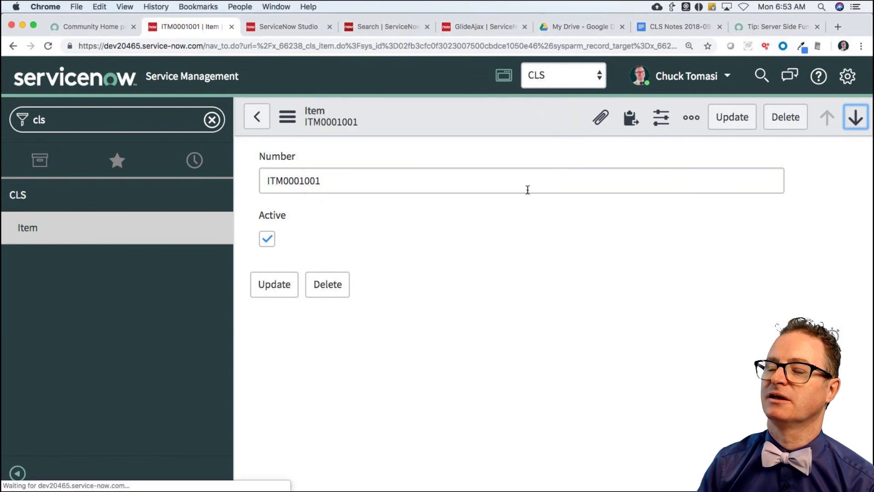
click(267, 239)
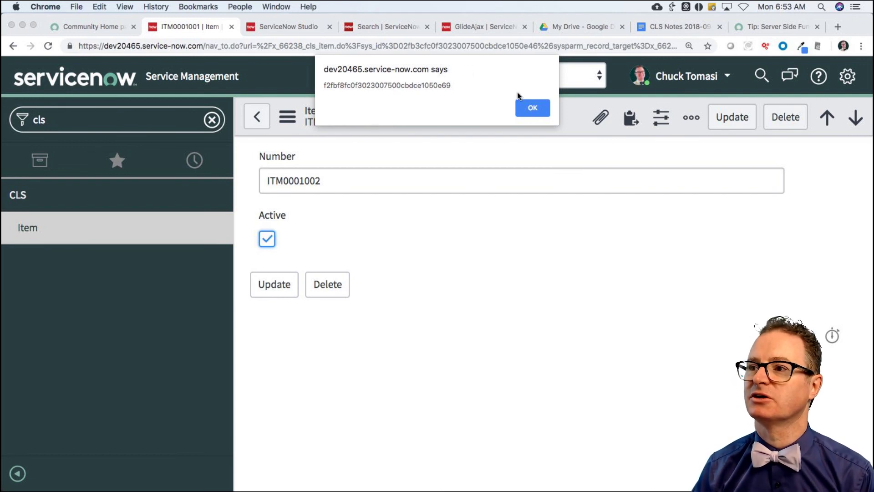
click(539, 108)
- Return to ServiceNow Studio and review the getRecordSysID code in ServerSideCode and the getRecordID code in ClientSideCode
click(290, 28)
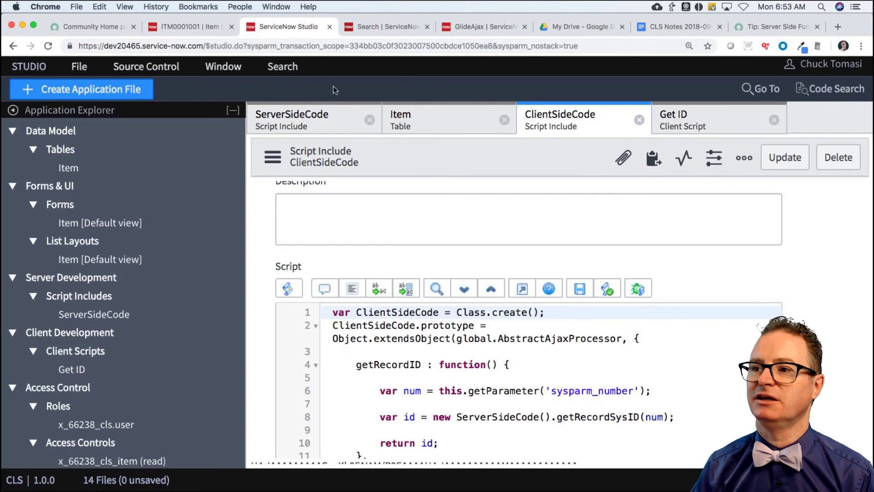
click(306, 127)
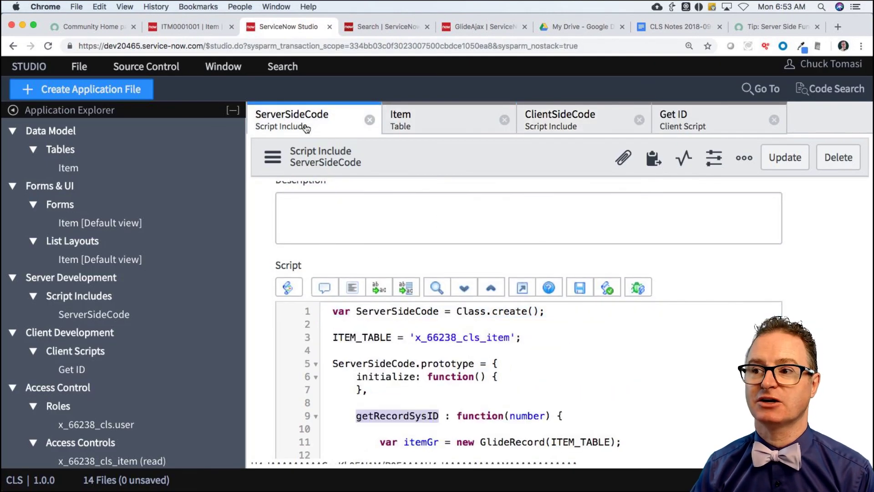
scroll(262, 392, down, 3)
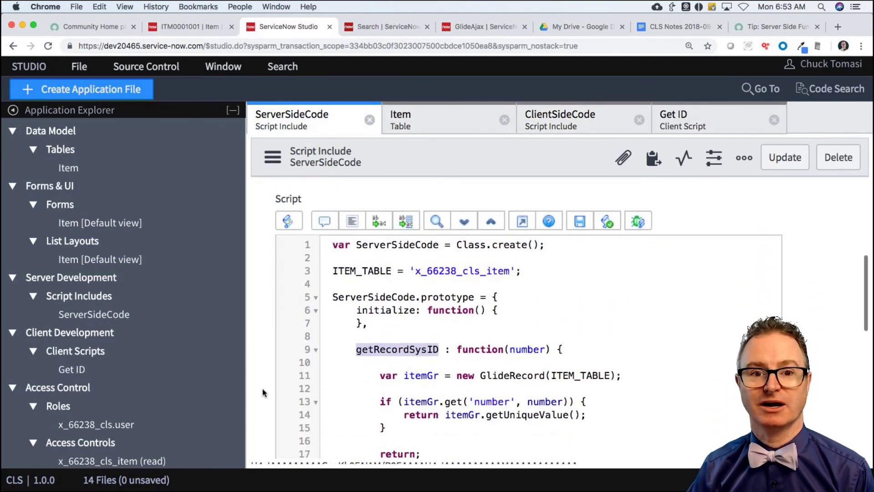
scroll(263, 392, down, 1)
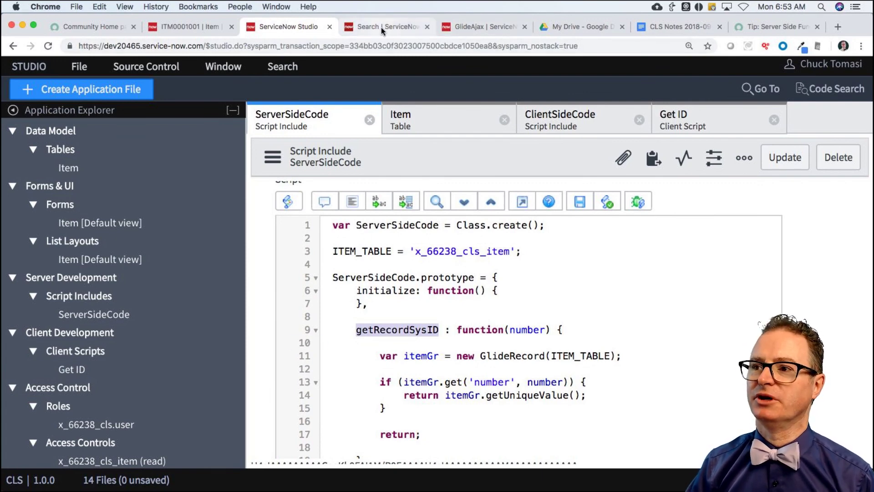
click(581, 124)
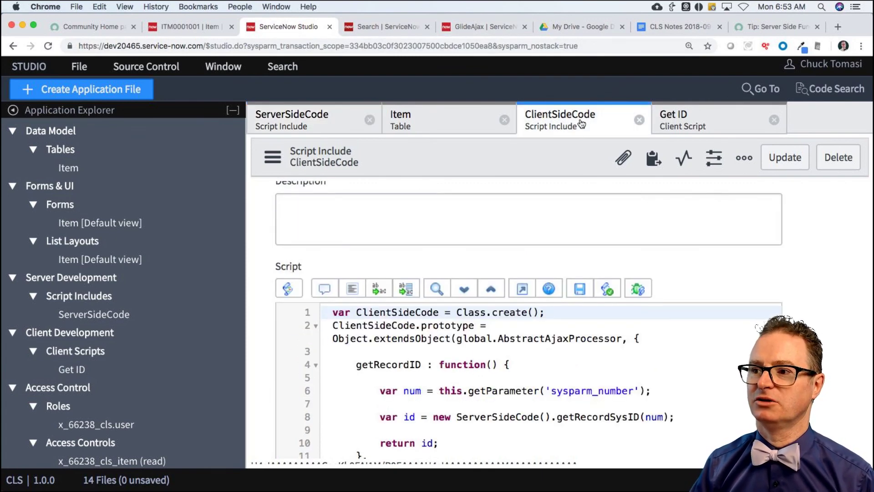
scroll(410, 353, down, 3)
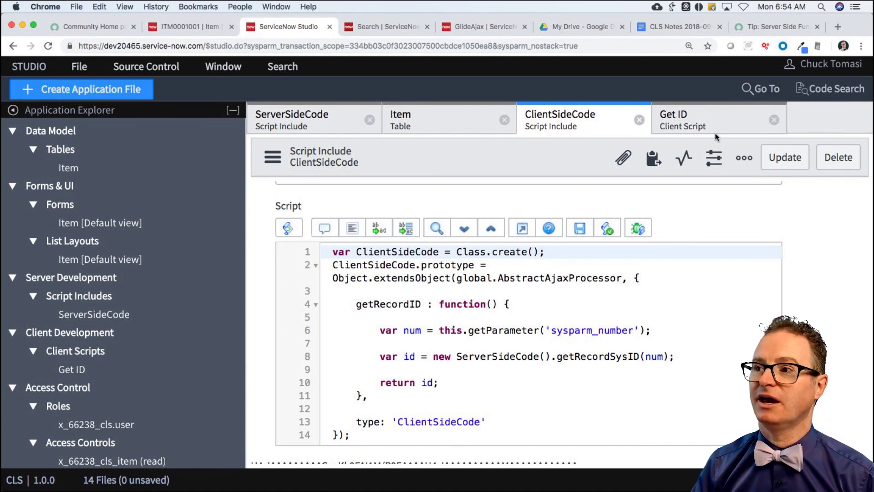
- Auto-indent the entire script of the Get ID client script and update the record
click(688, 115)
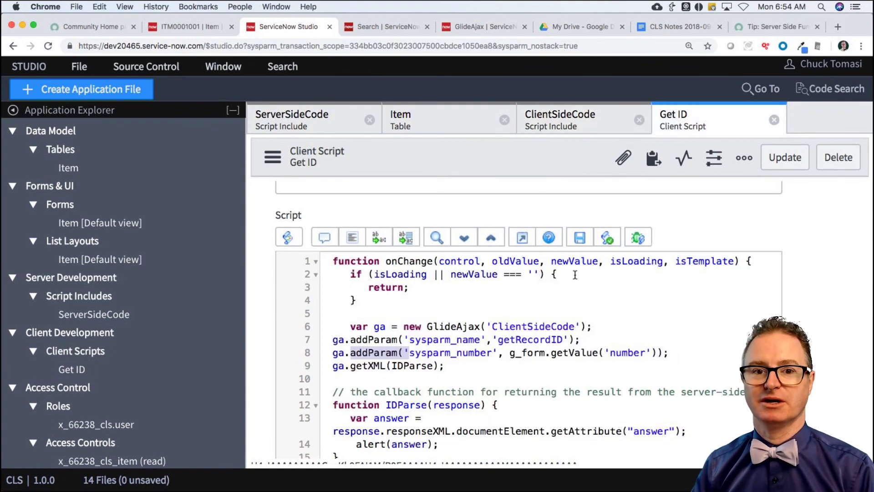
click(559, 313)
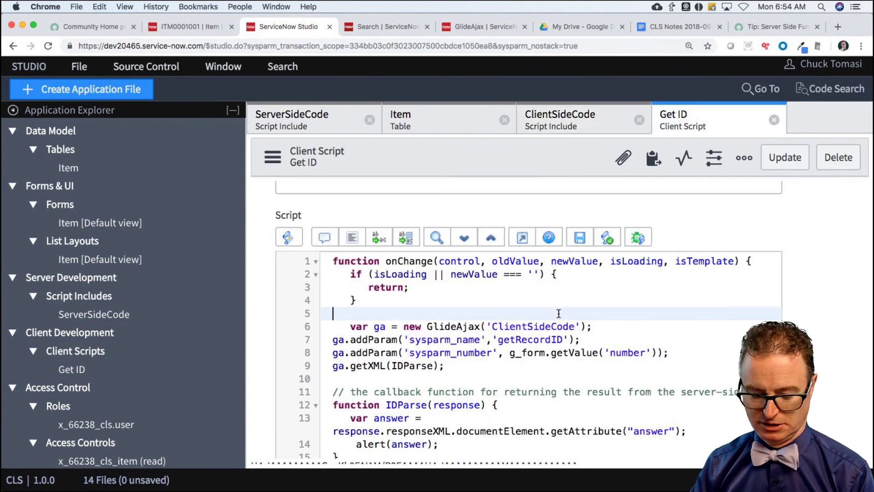
key(super+a)
key(shift+Tab)
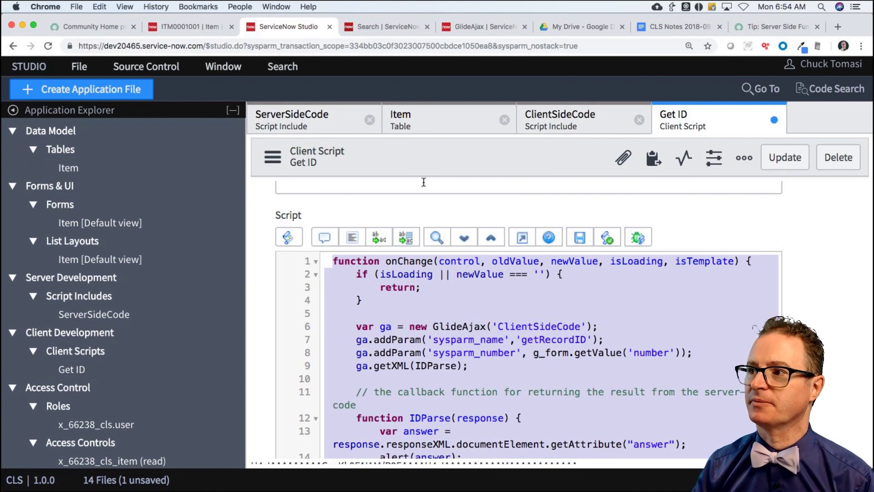
click(789, 165)
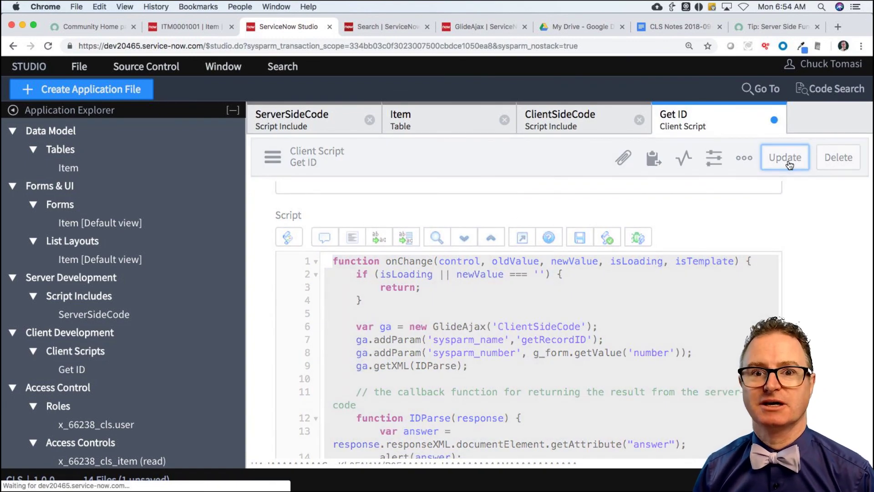